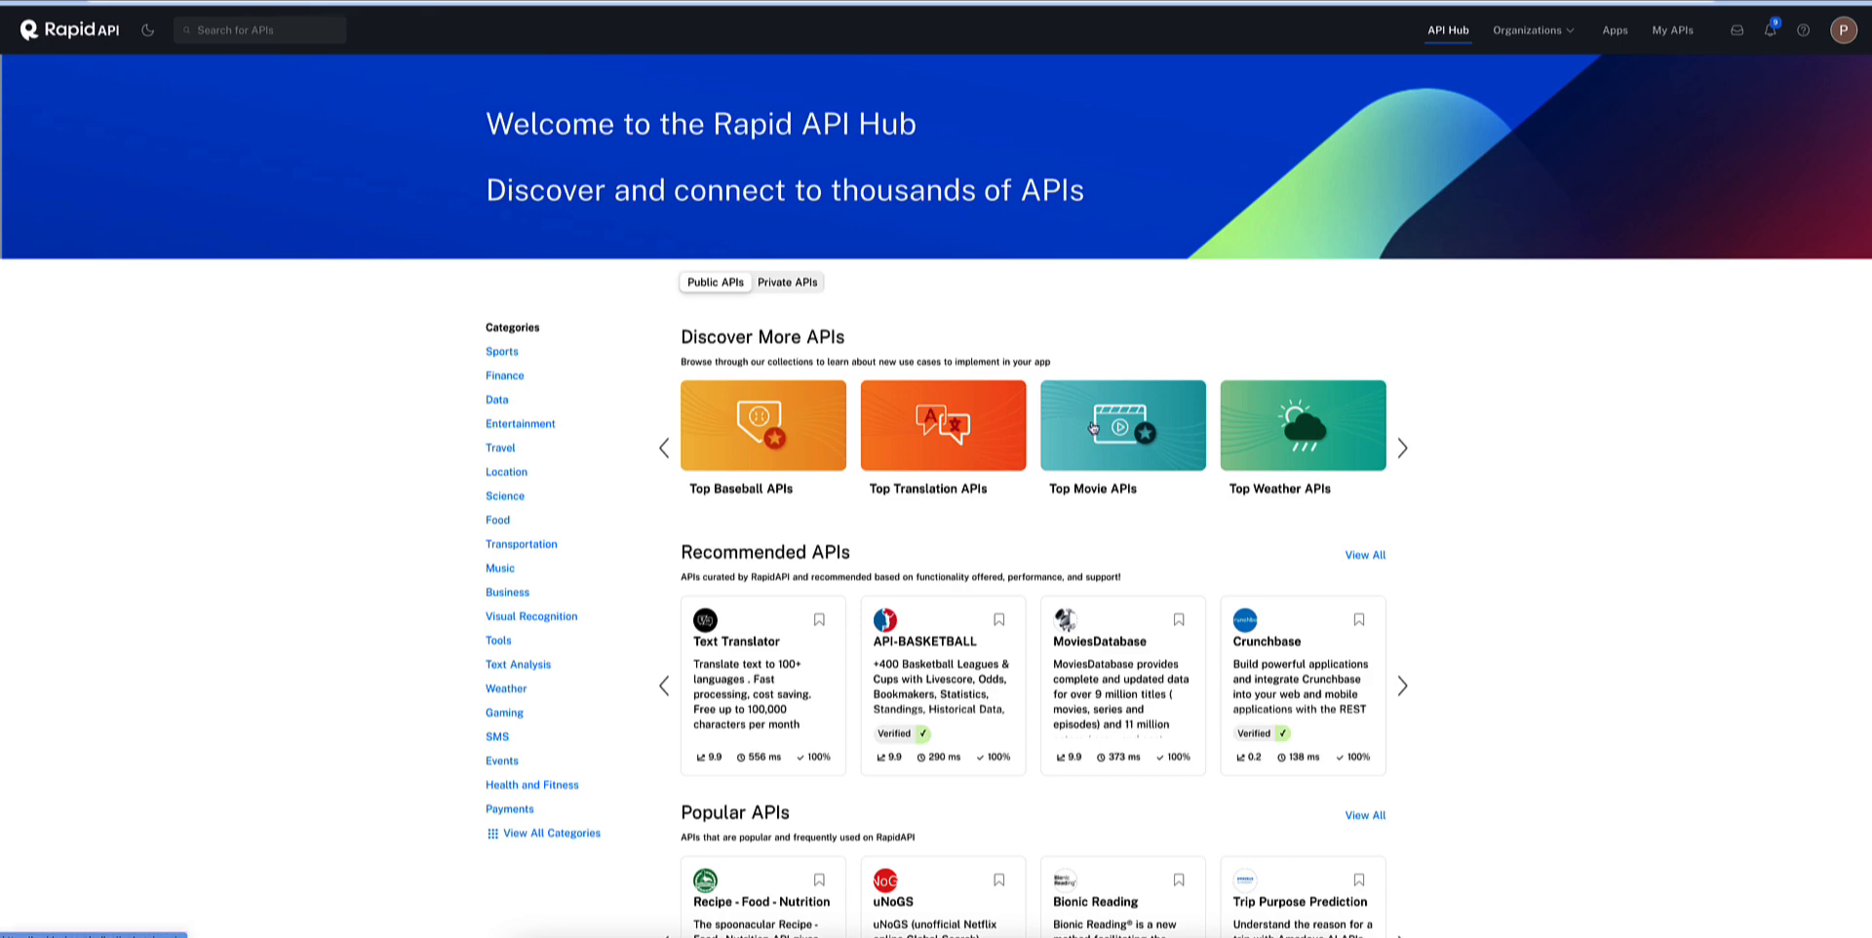
# Open the MoviesDatabase API and run a test of its /titles/random endpoint.
pyautogui.click(1112, 697)
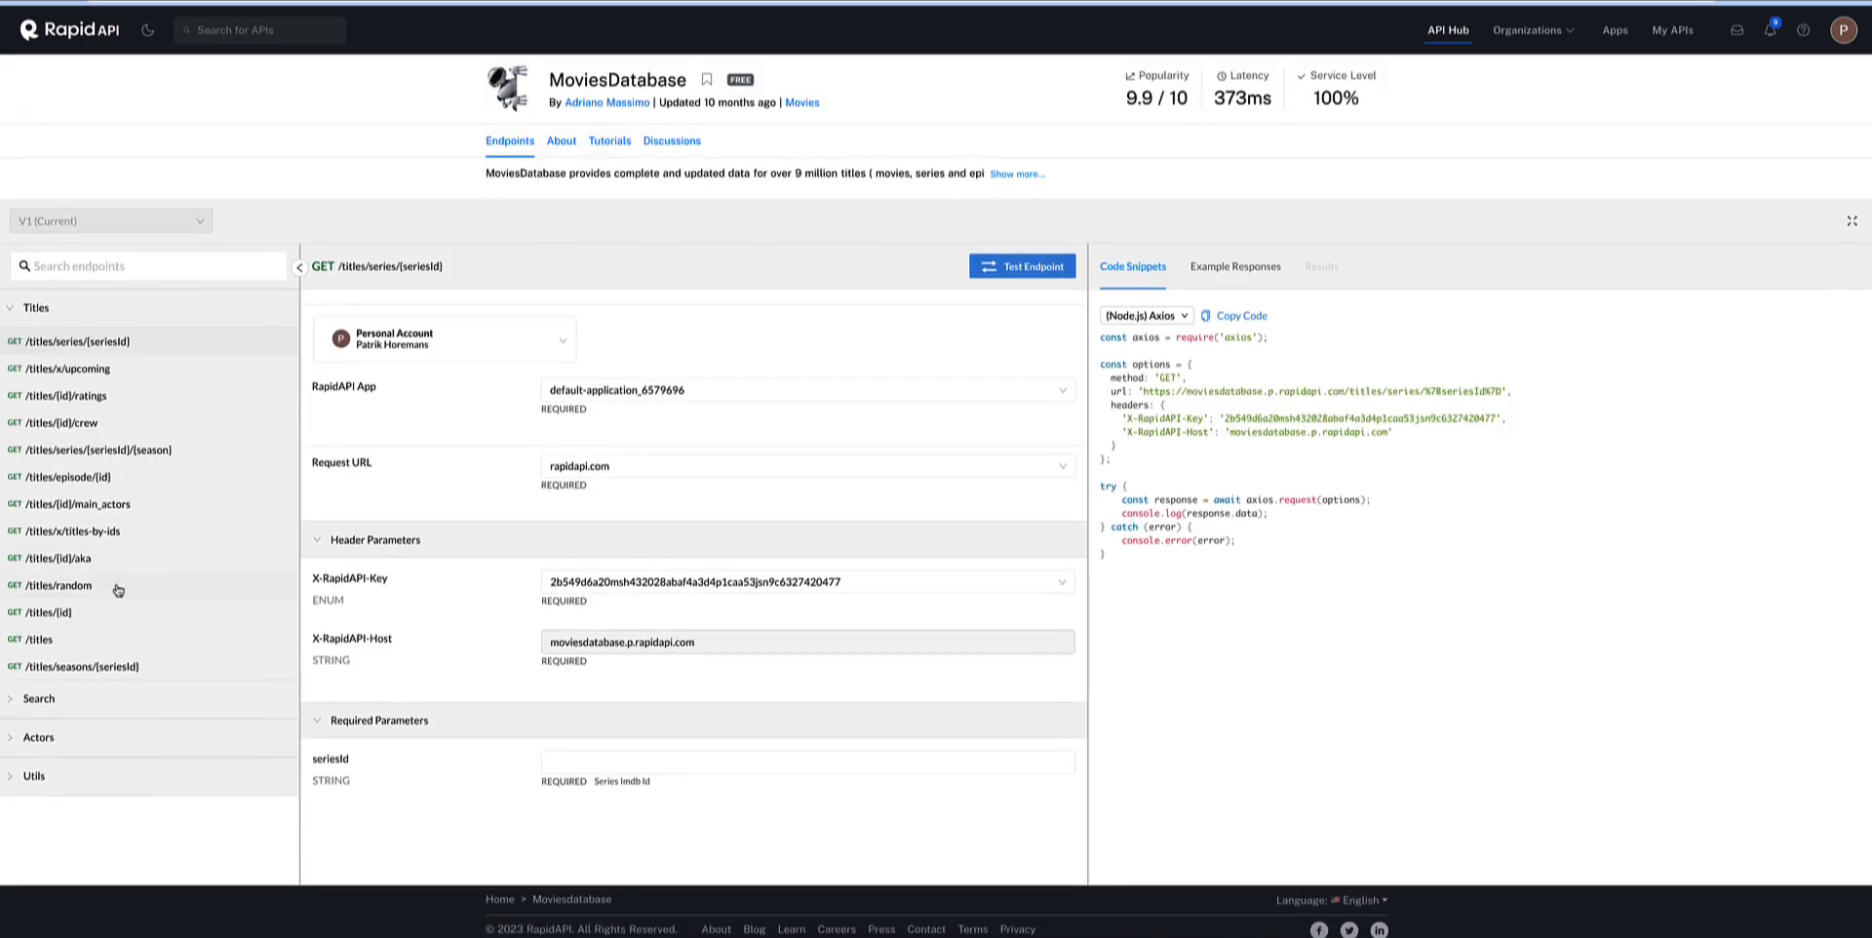
pyautogui.click(118, 588)
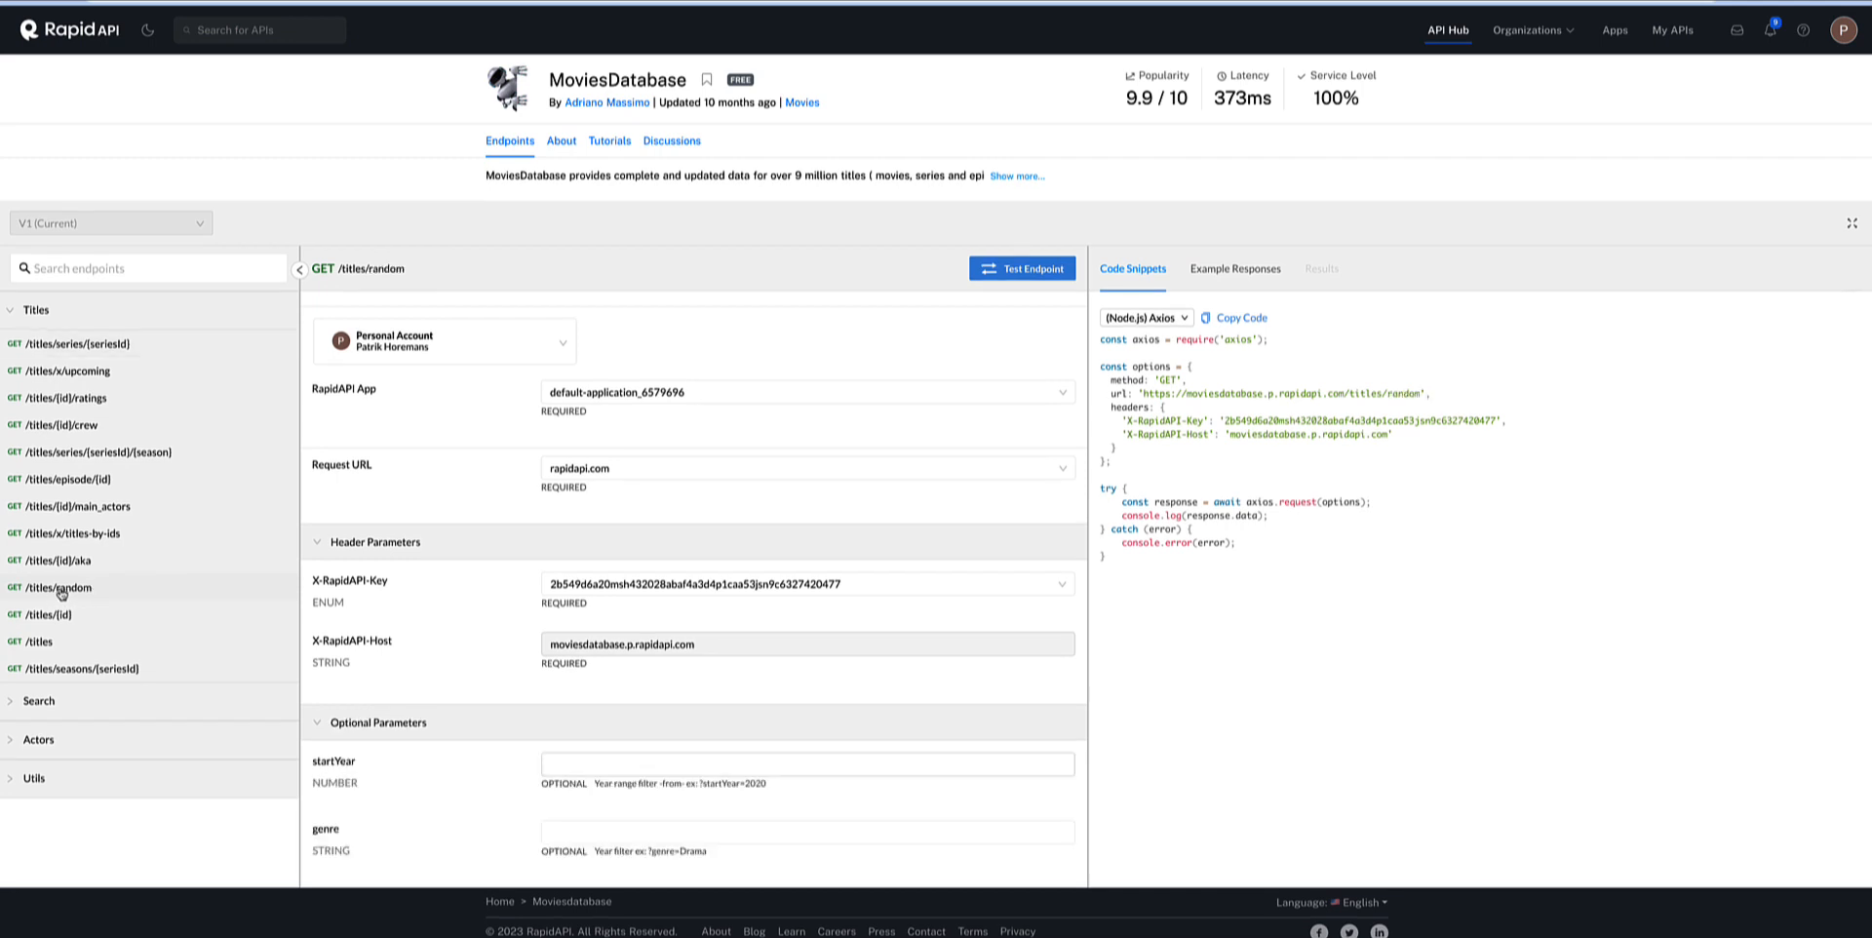
pyautogui.click(1044, 275)
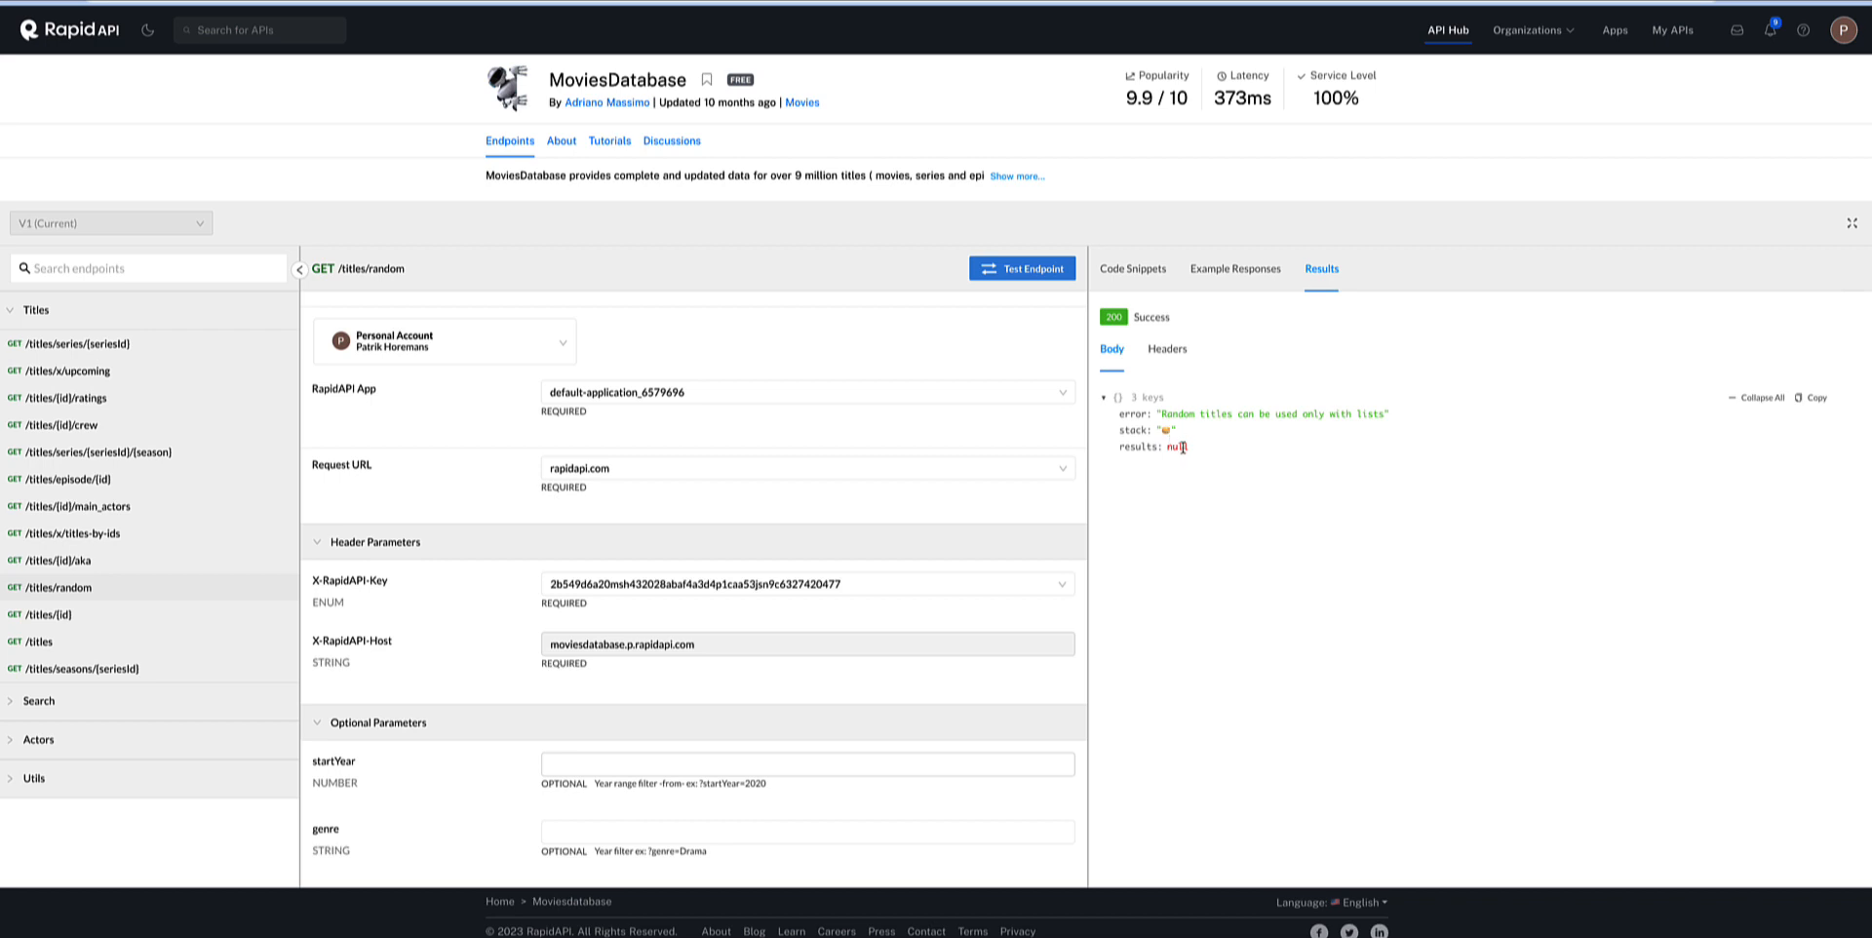
# Set the optional list parameter to most_pop_movies and test the /titles/random endpoint again.
pyautogui.scroll(-3, 708, 585)
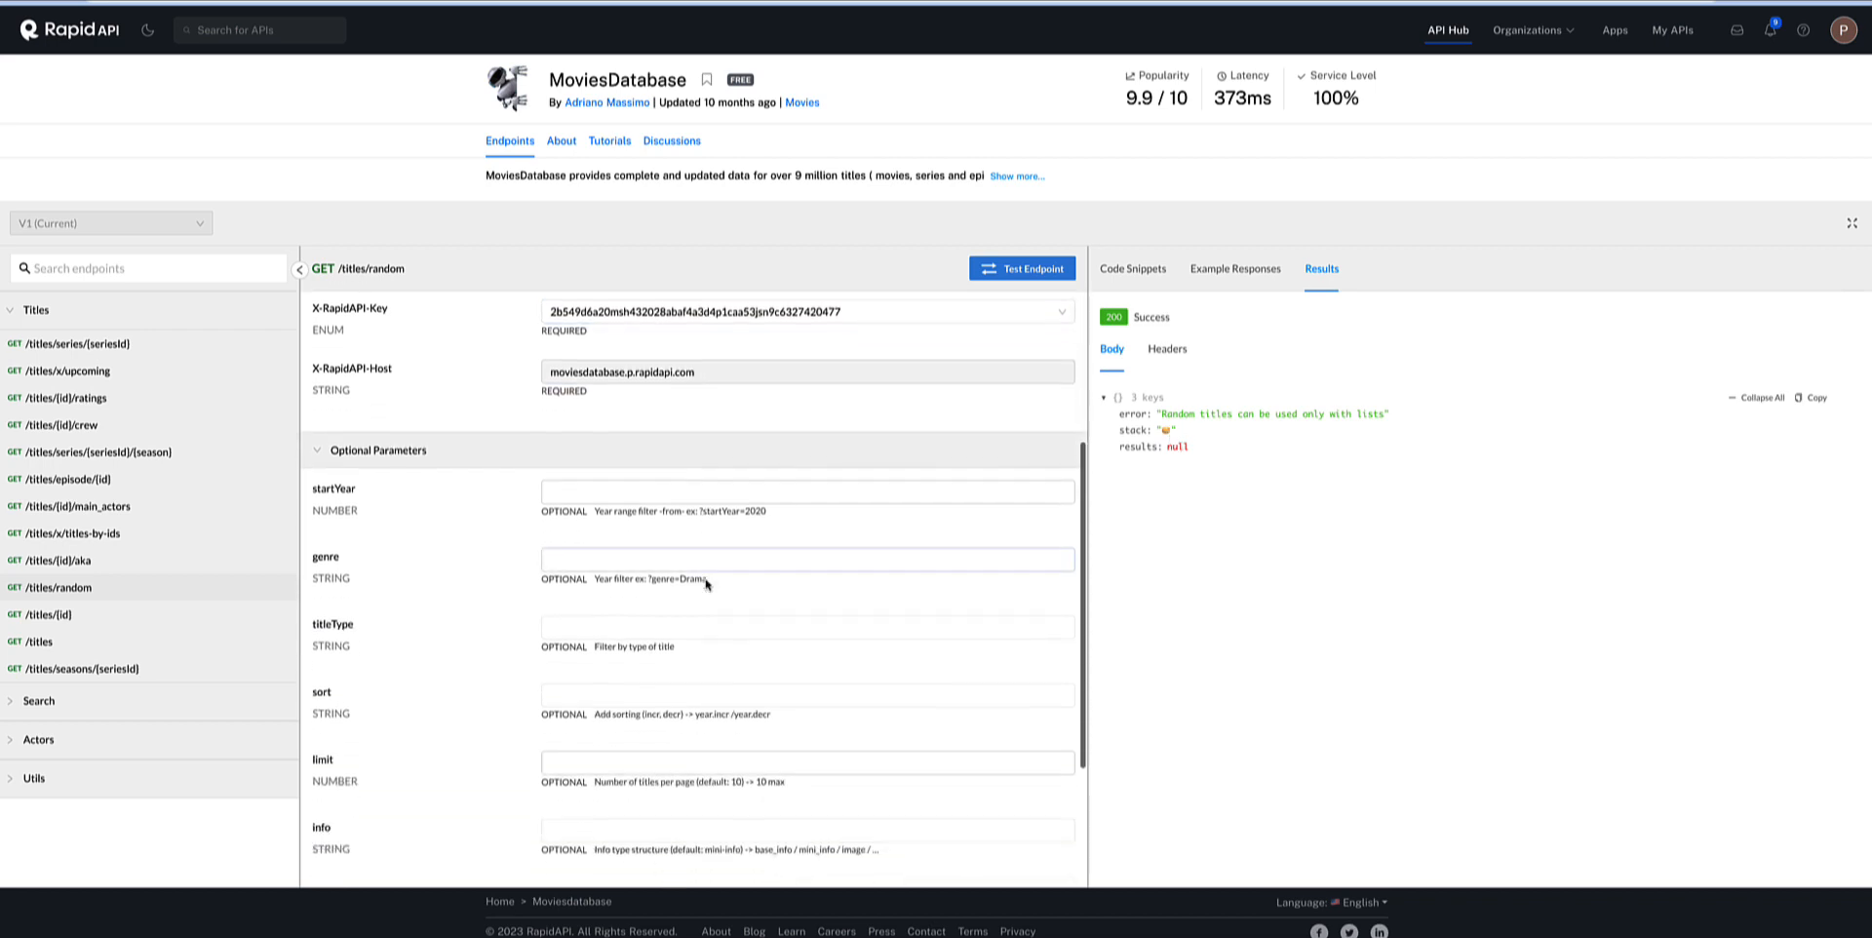
pyautogui.scroll(-1, 708, 585)
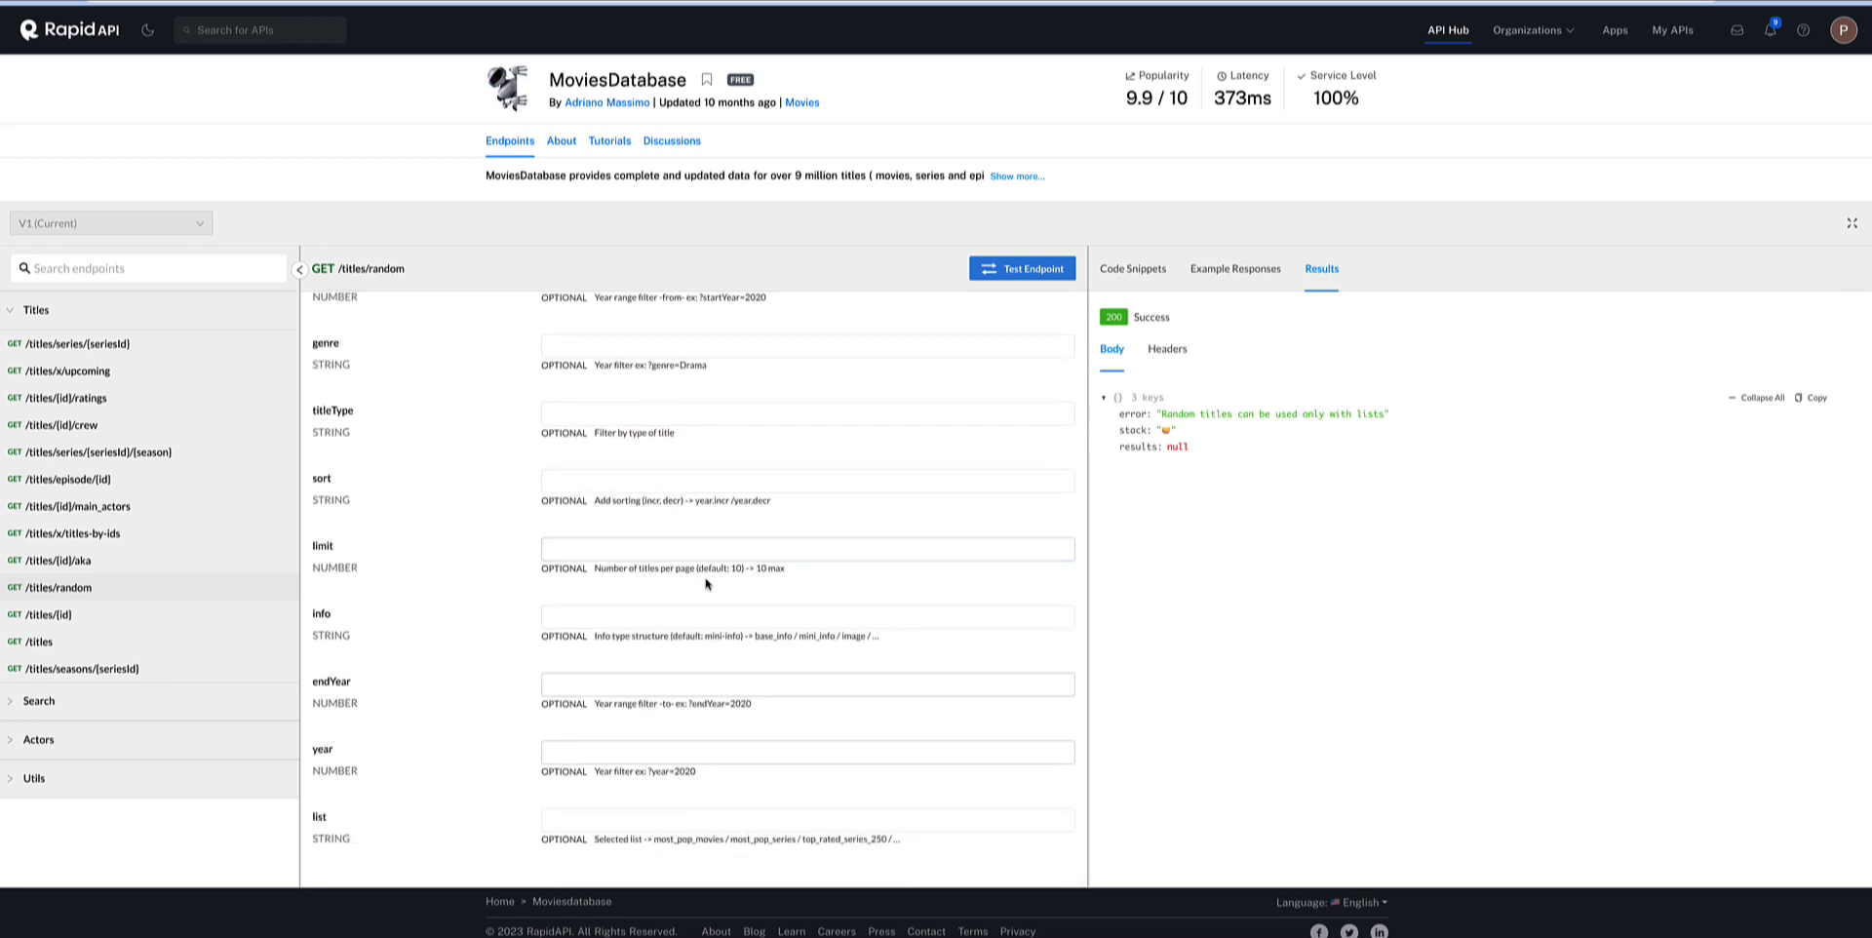
pyautogui.click(625, 815)
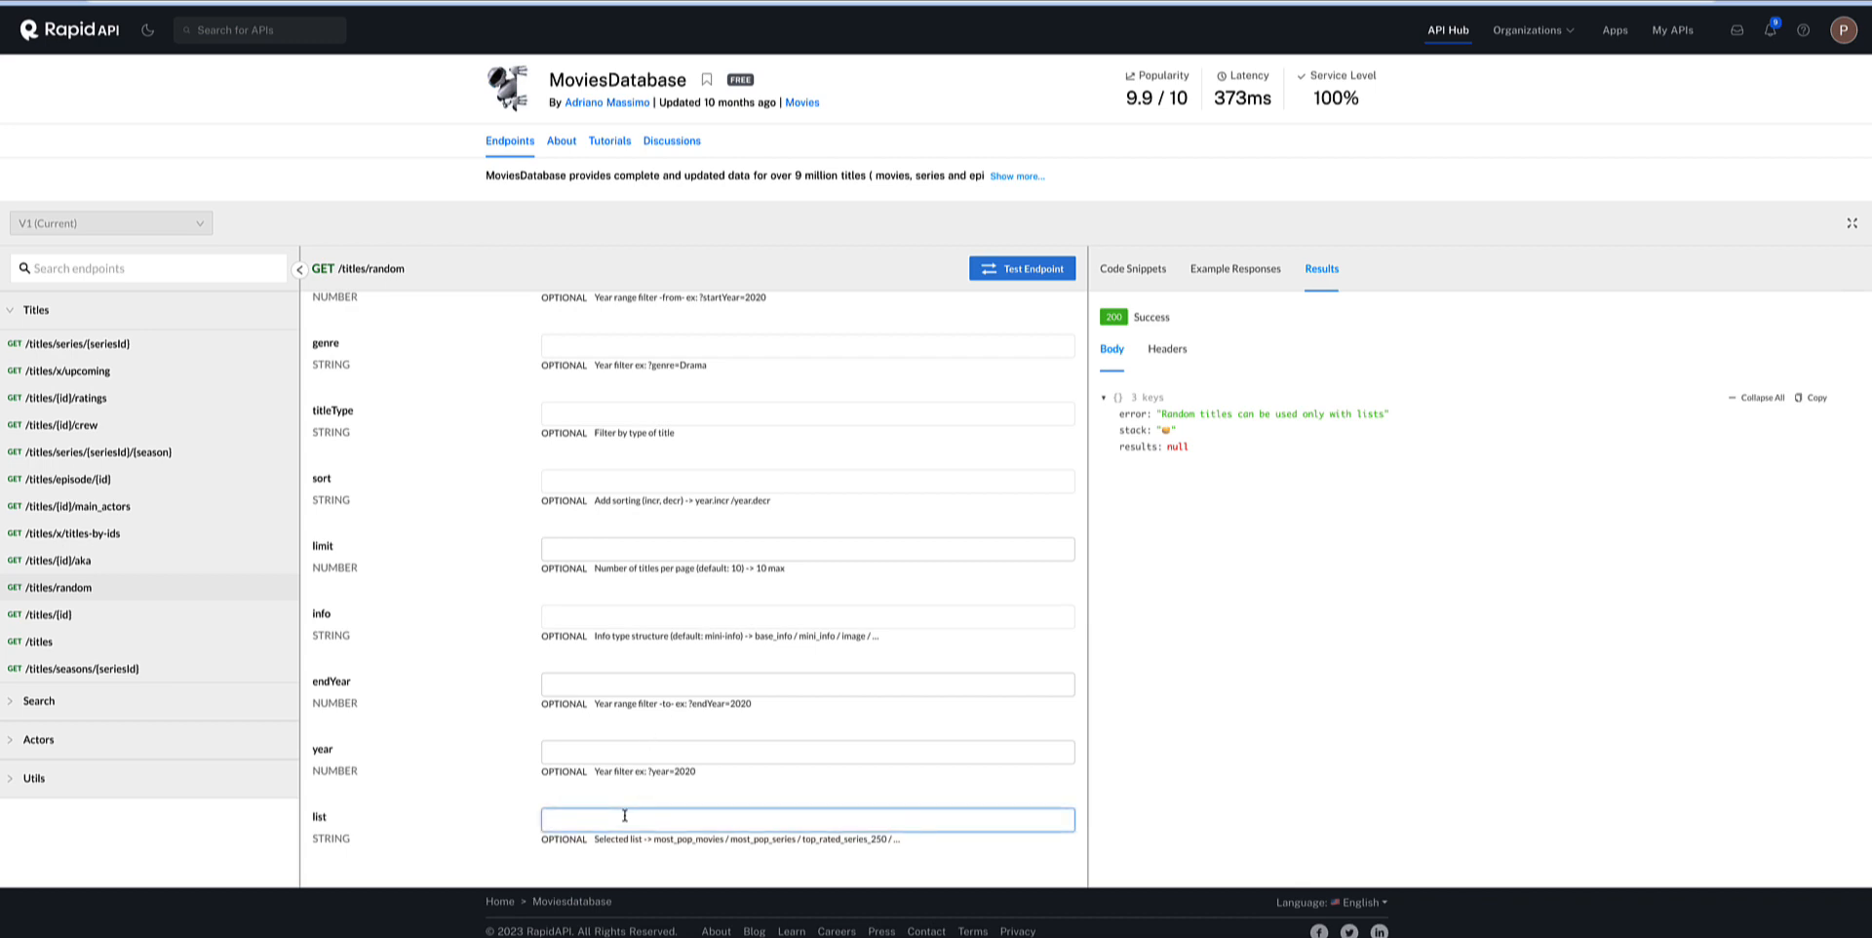
pyautogui.write('most_pop_movies')
pyautogui.click(1023, 279)
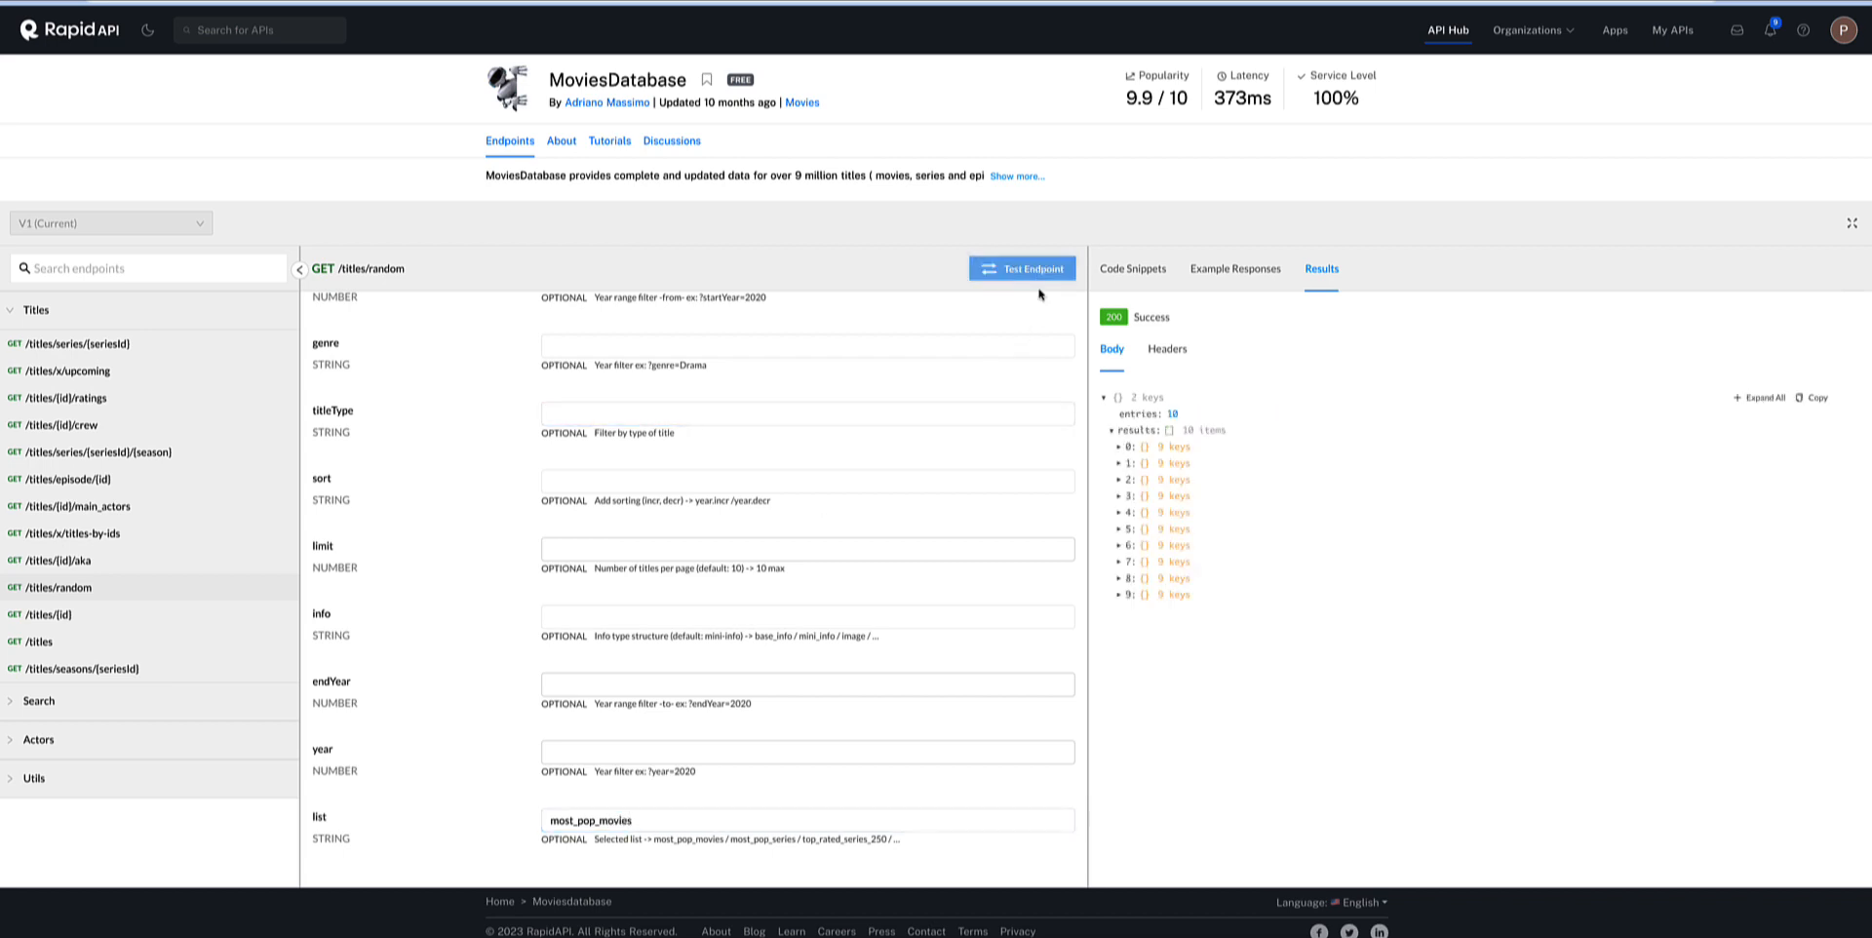
# Expand results 0 and 4 in the response body to examine their title type and title text.
pyautogui.click(1119, 447)
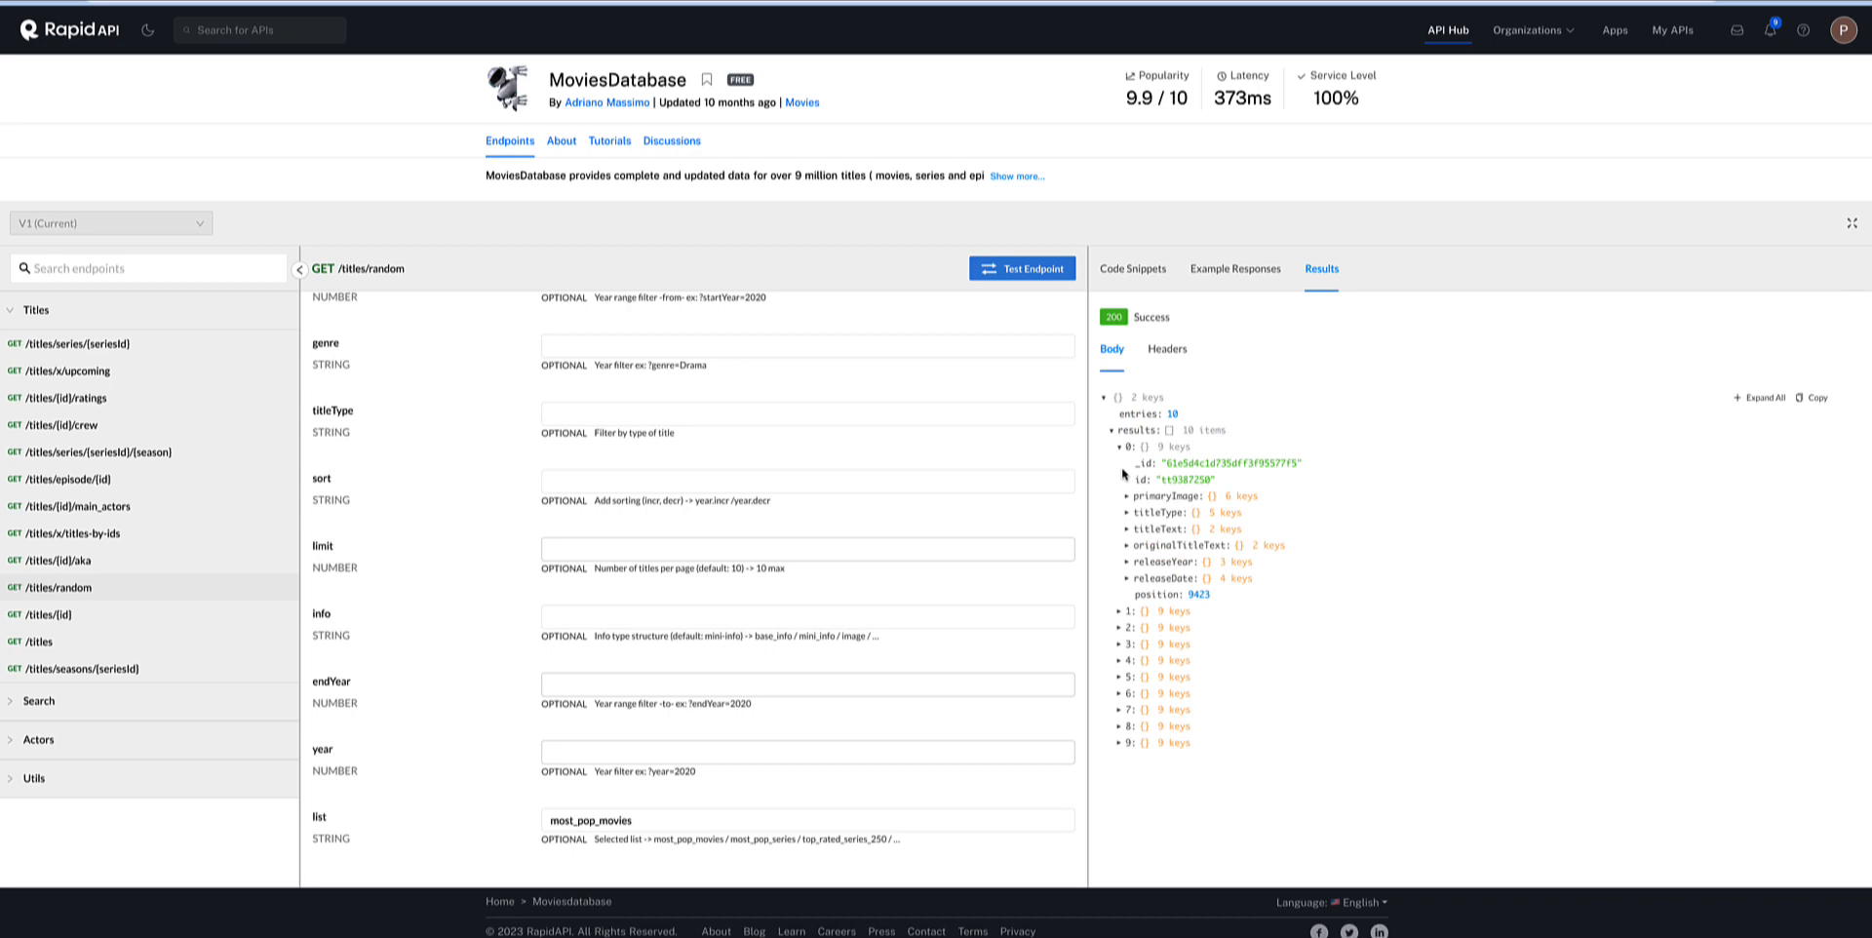
pyautogui.click(1127, 529)
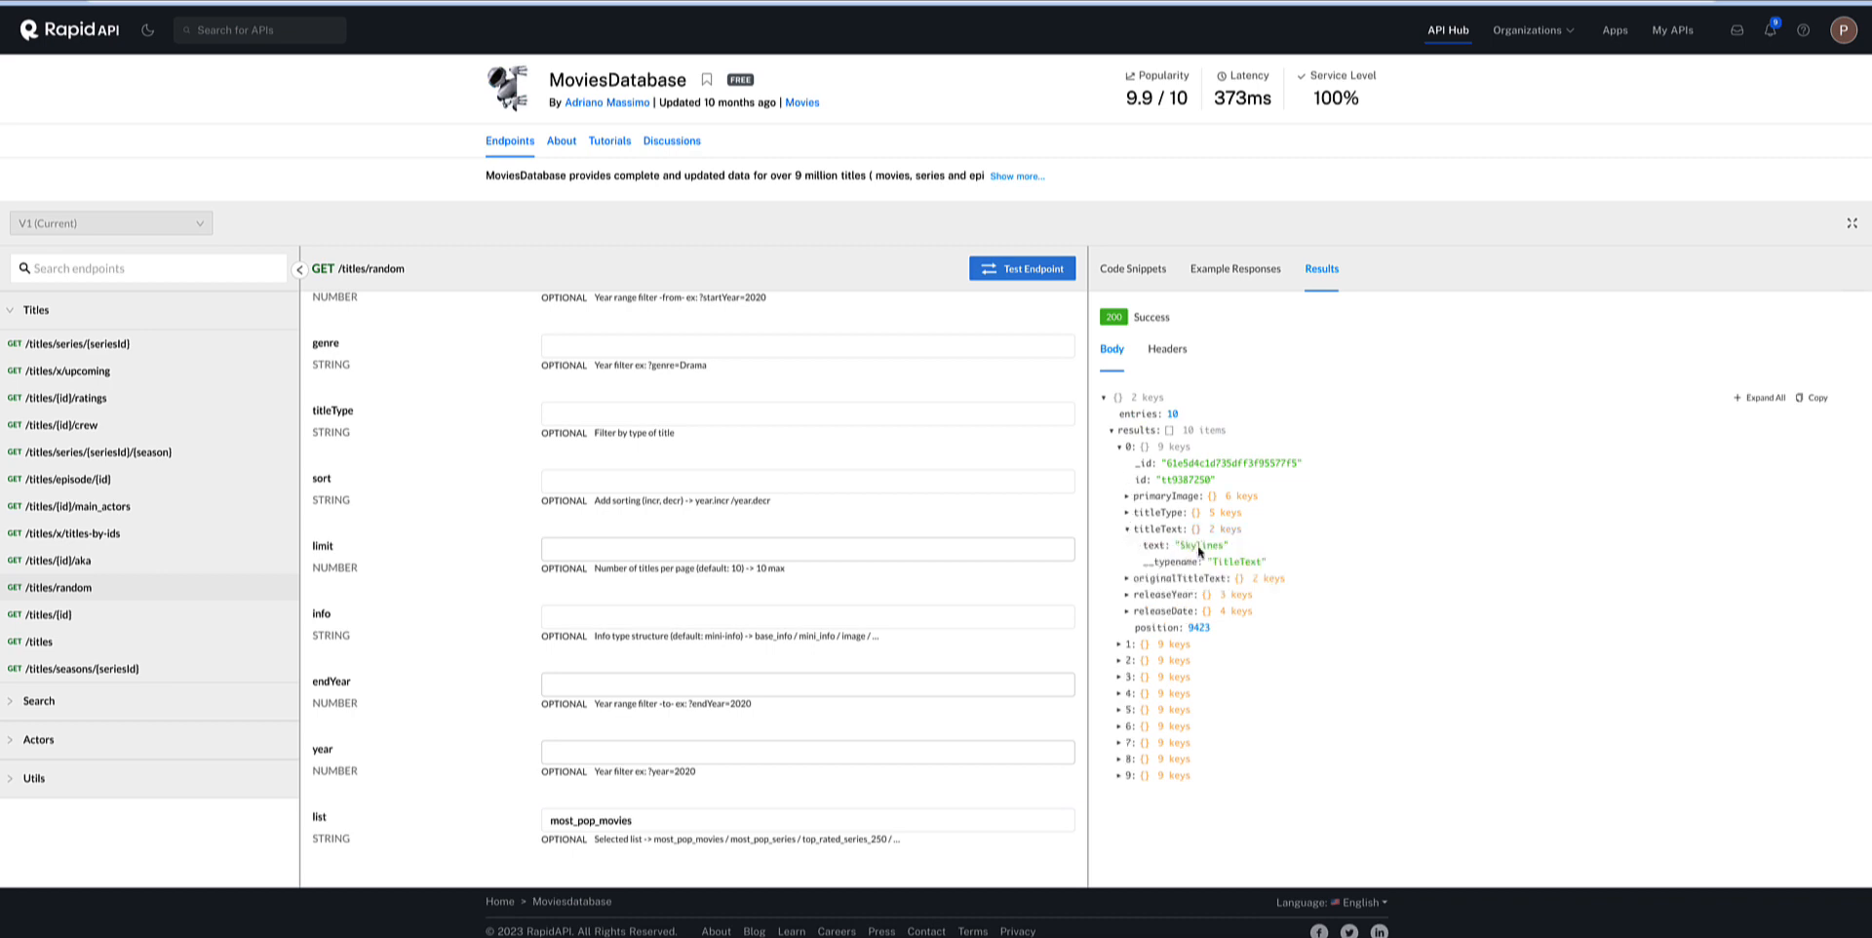
pyautogui.click(1126, 693)
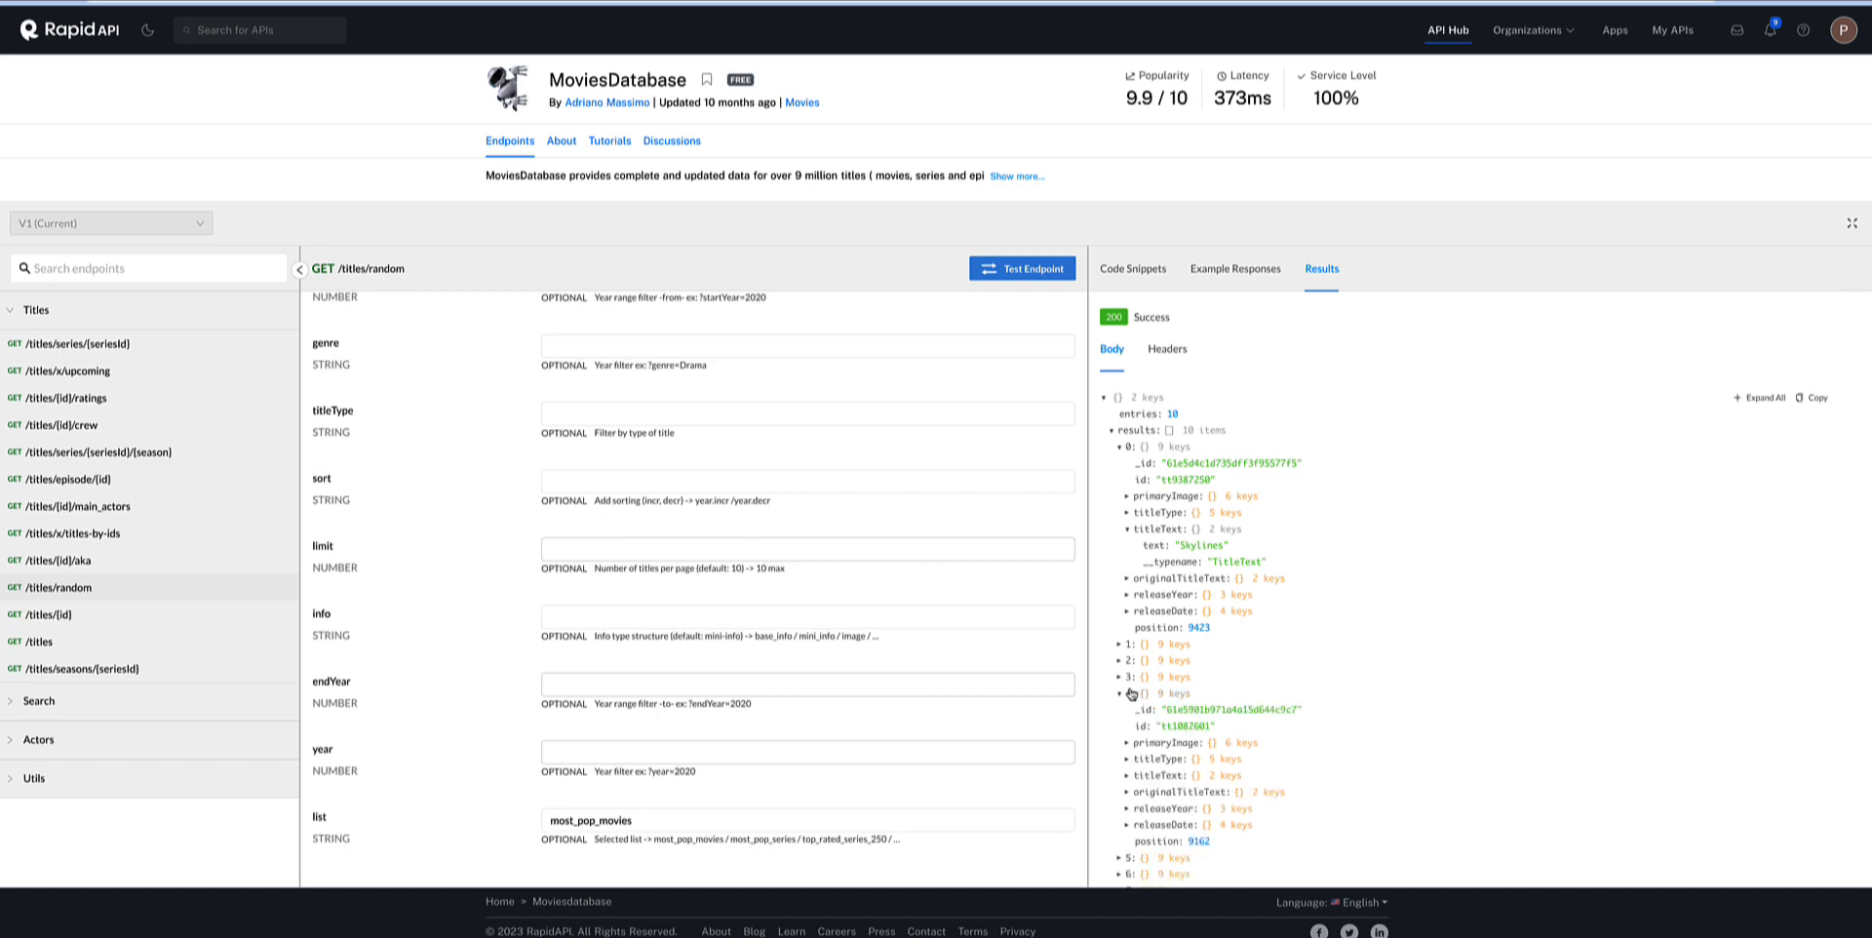
pyautogui.scroll(-1, 1145, 692)
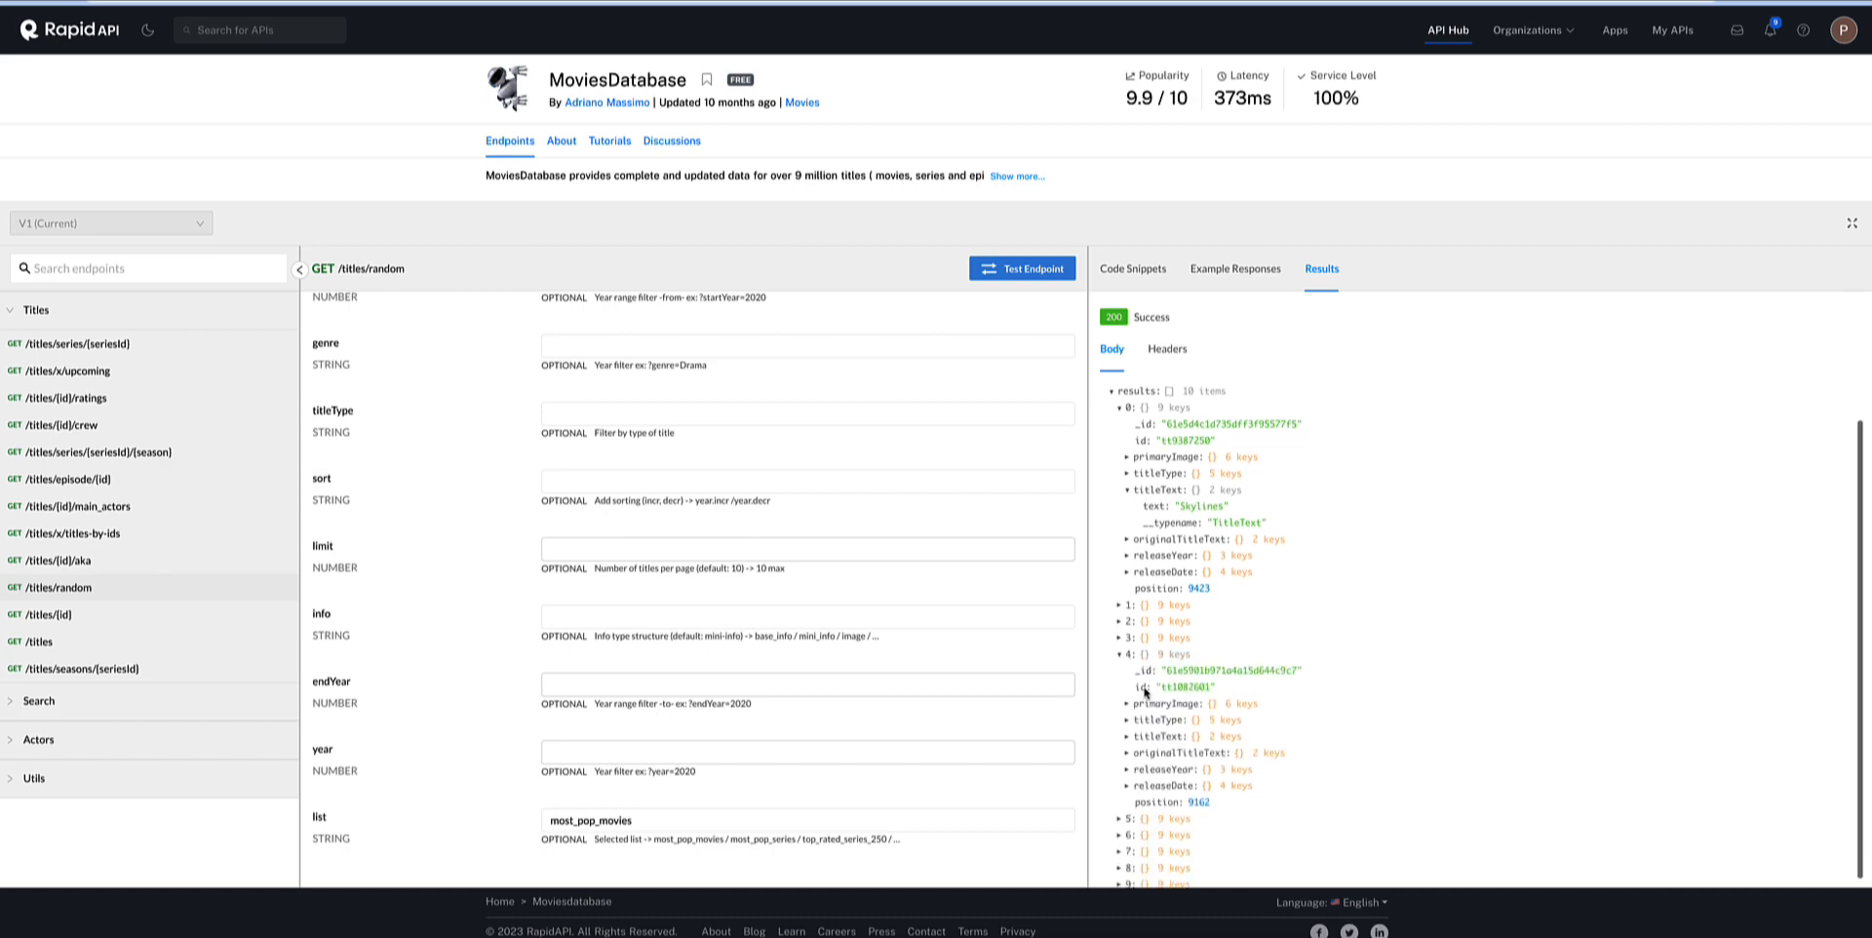
pyautogui.click(1131, 722)
pyautogui.scroll(-2, 1190, 741)
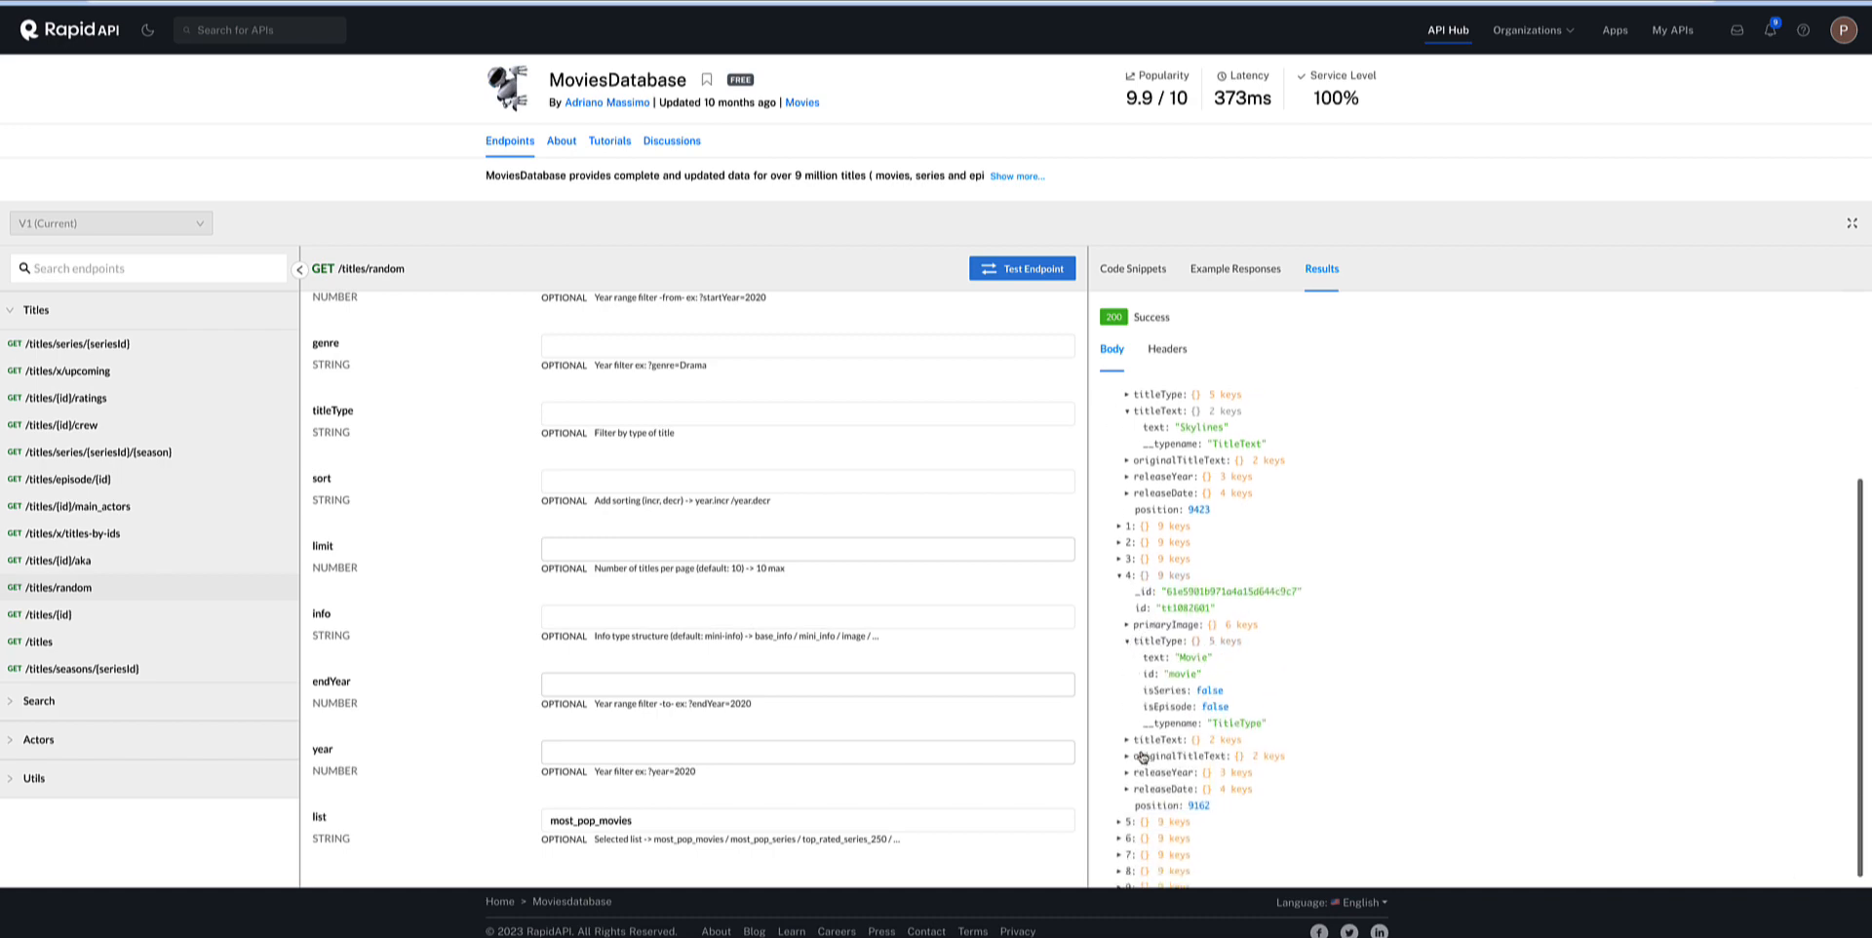
pyautogui.click(1128, 740)
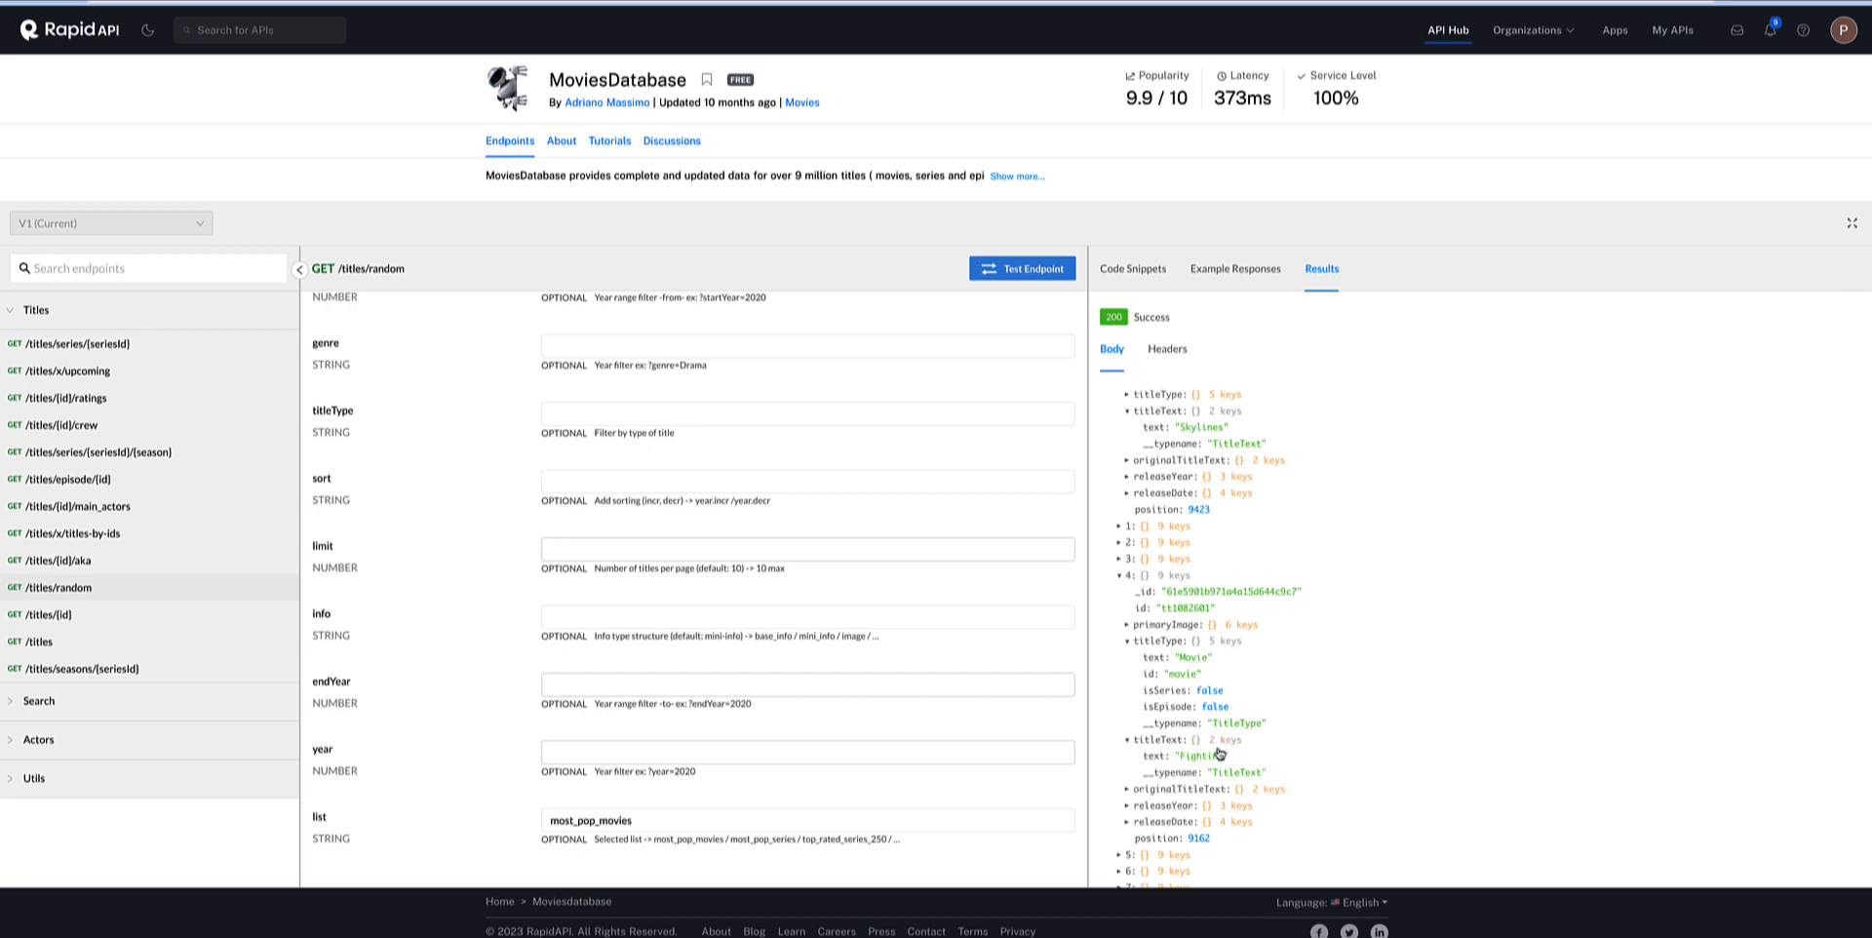
# Review the request's code snippet, including its method, URL, params and headers, and check the example responses.
pyautogui.scroll(3, 880, 501)
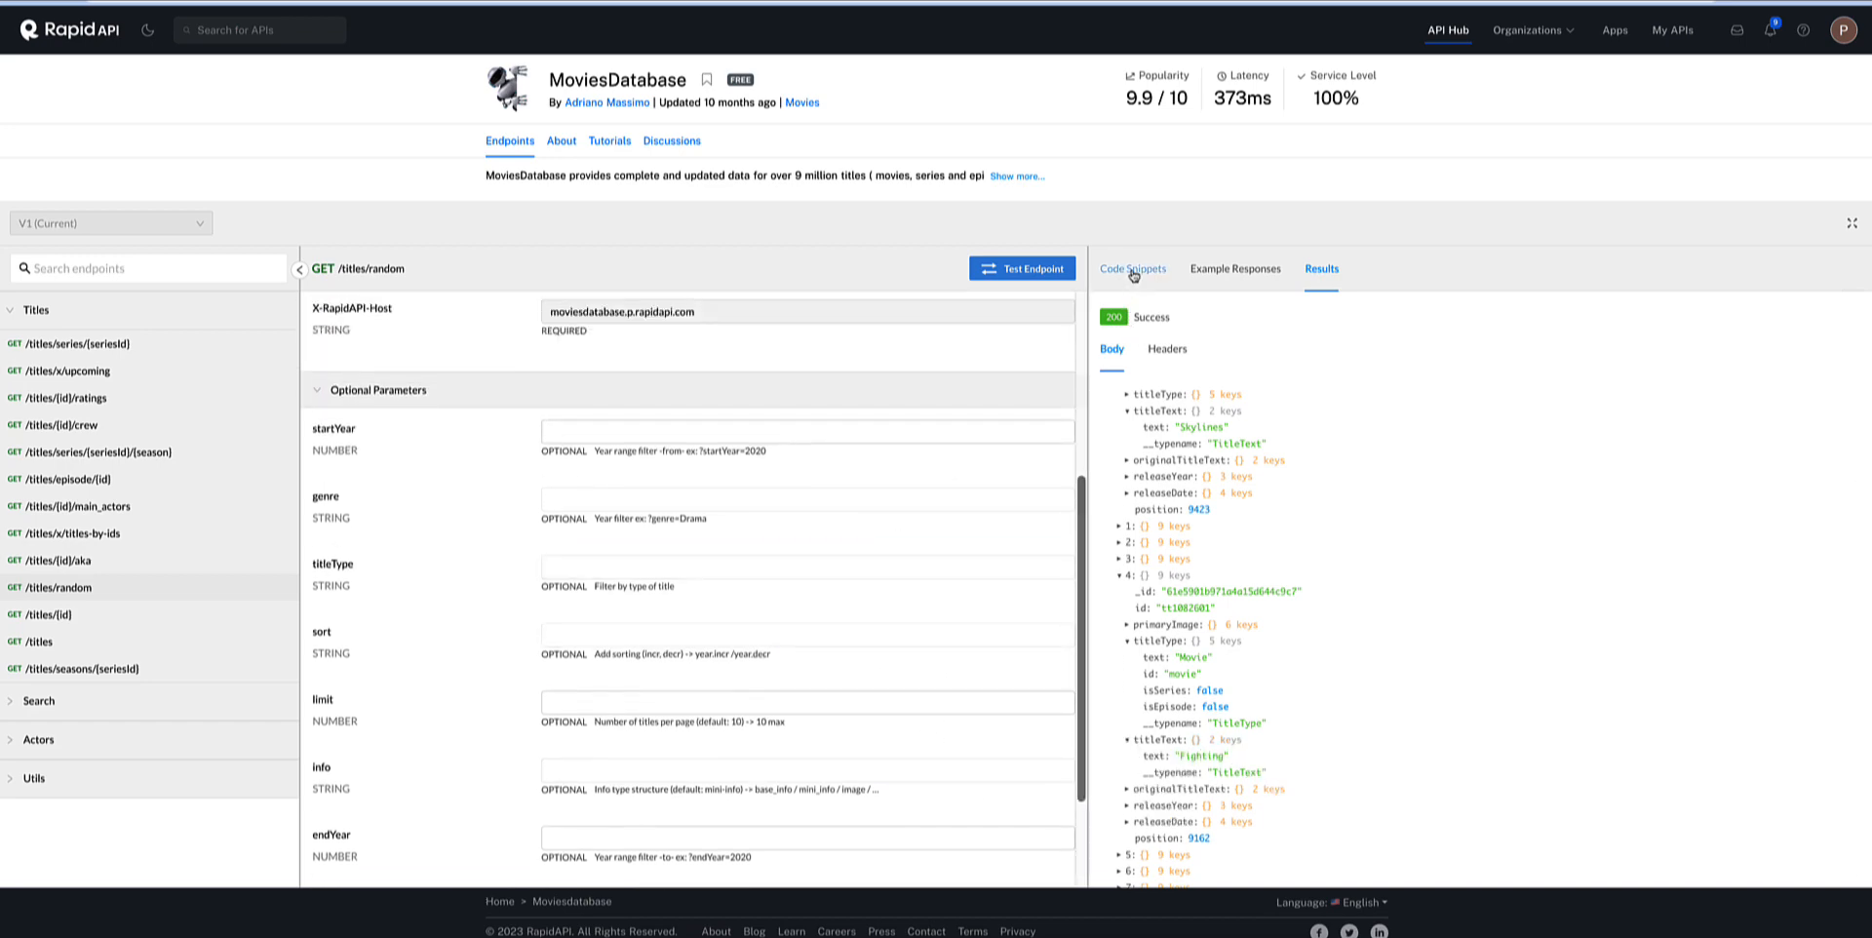
pyautogui.click(1131, 268)
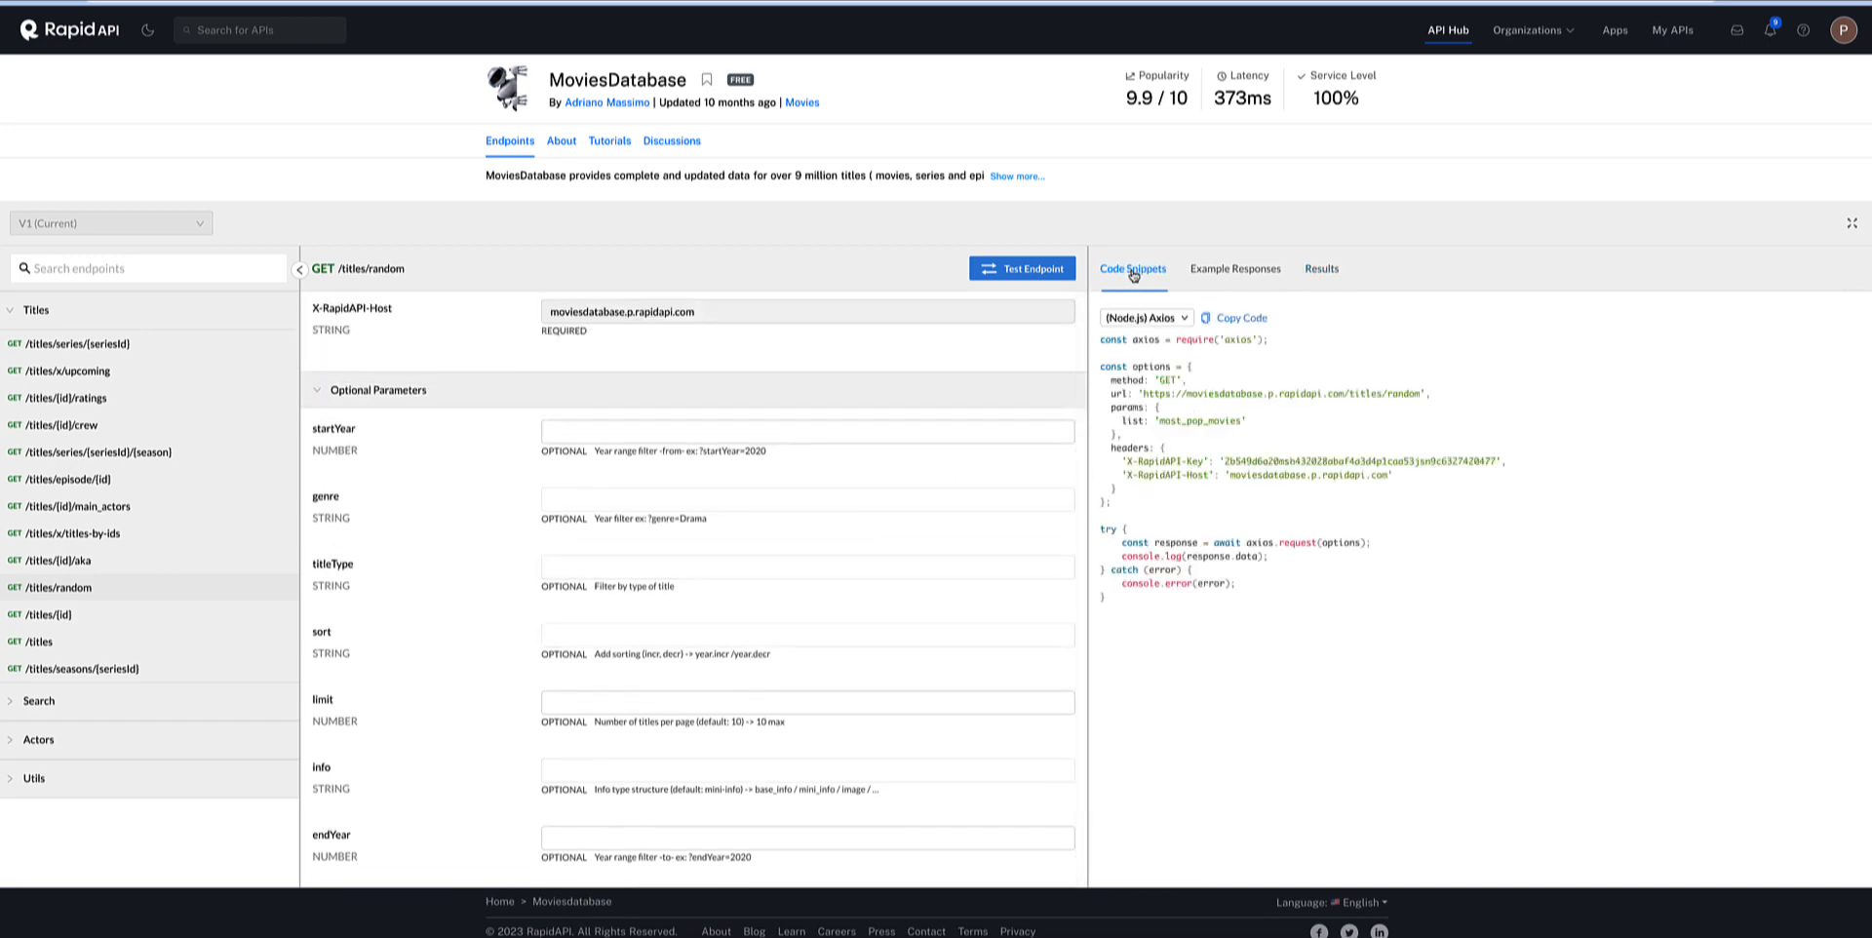
pyautogui.doubleClick(1162, 379)
pyautogui.moveTo(1421, 393); pyautogui.dragTo(1143, 393)
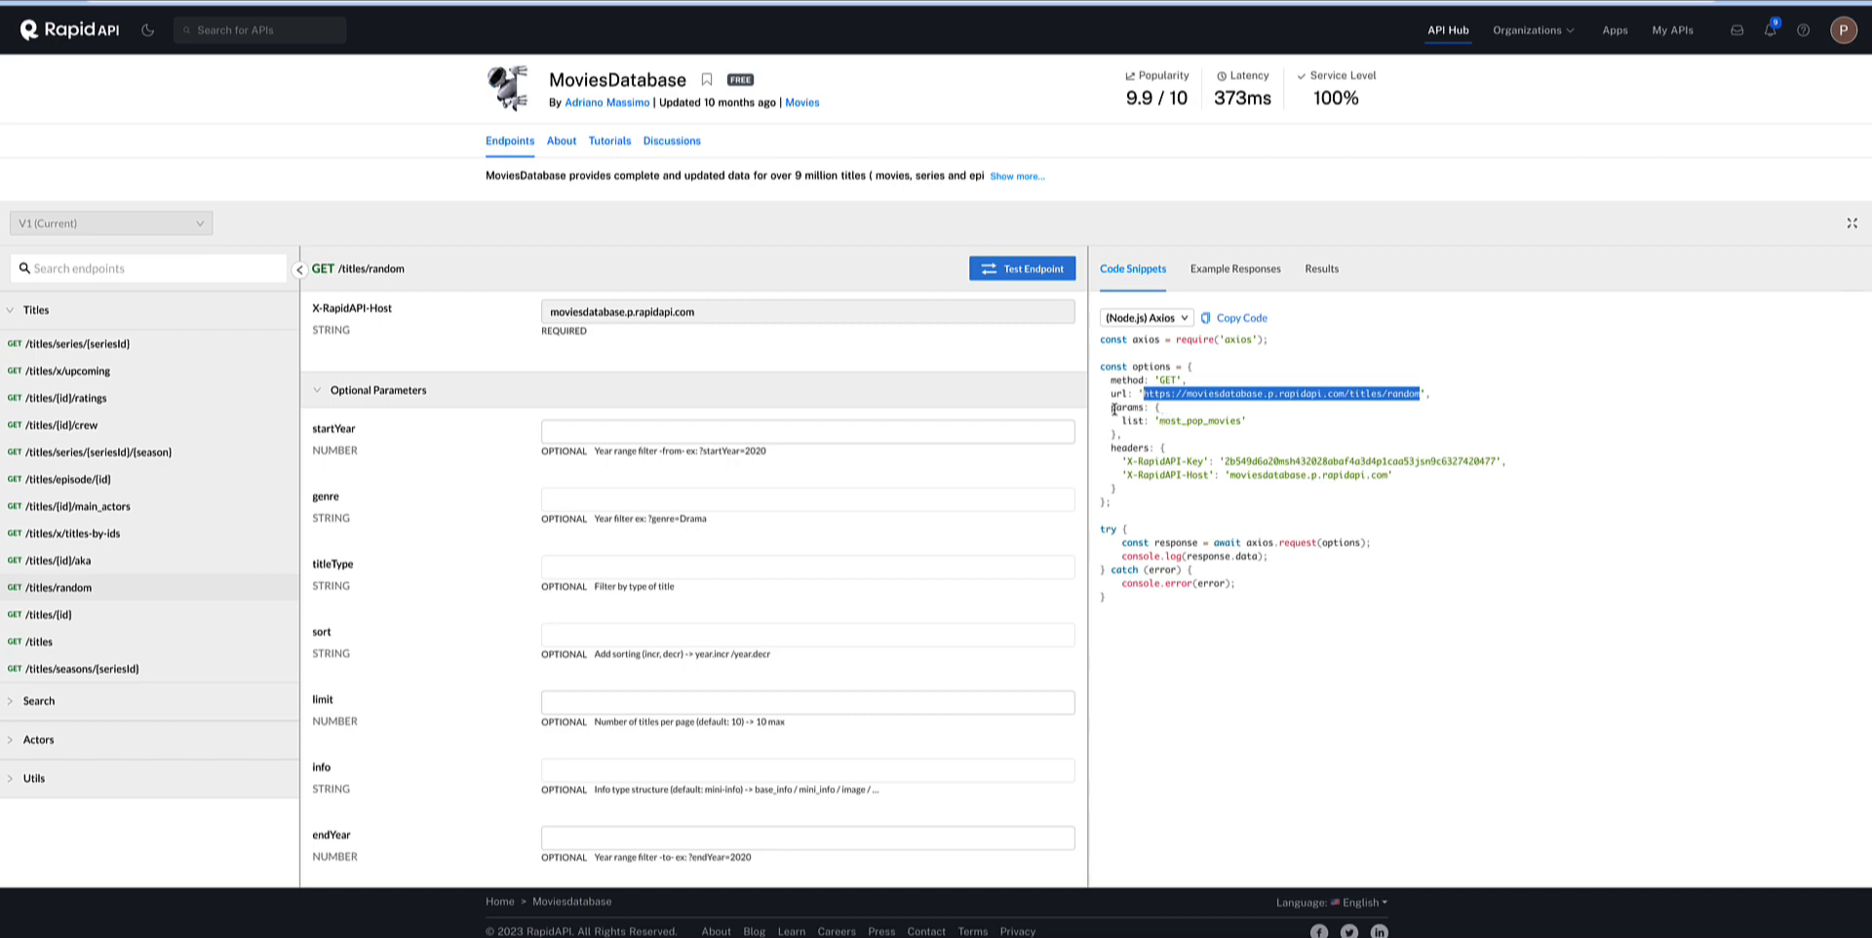
pyautogui.moveTo(1113, 409); pyautogui.dragTo(1439, 481)
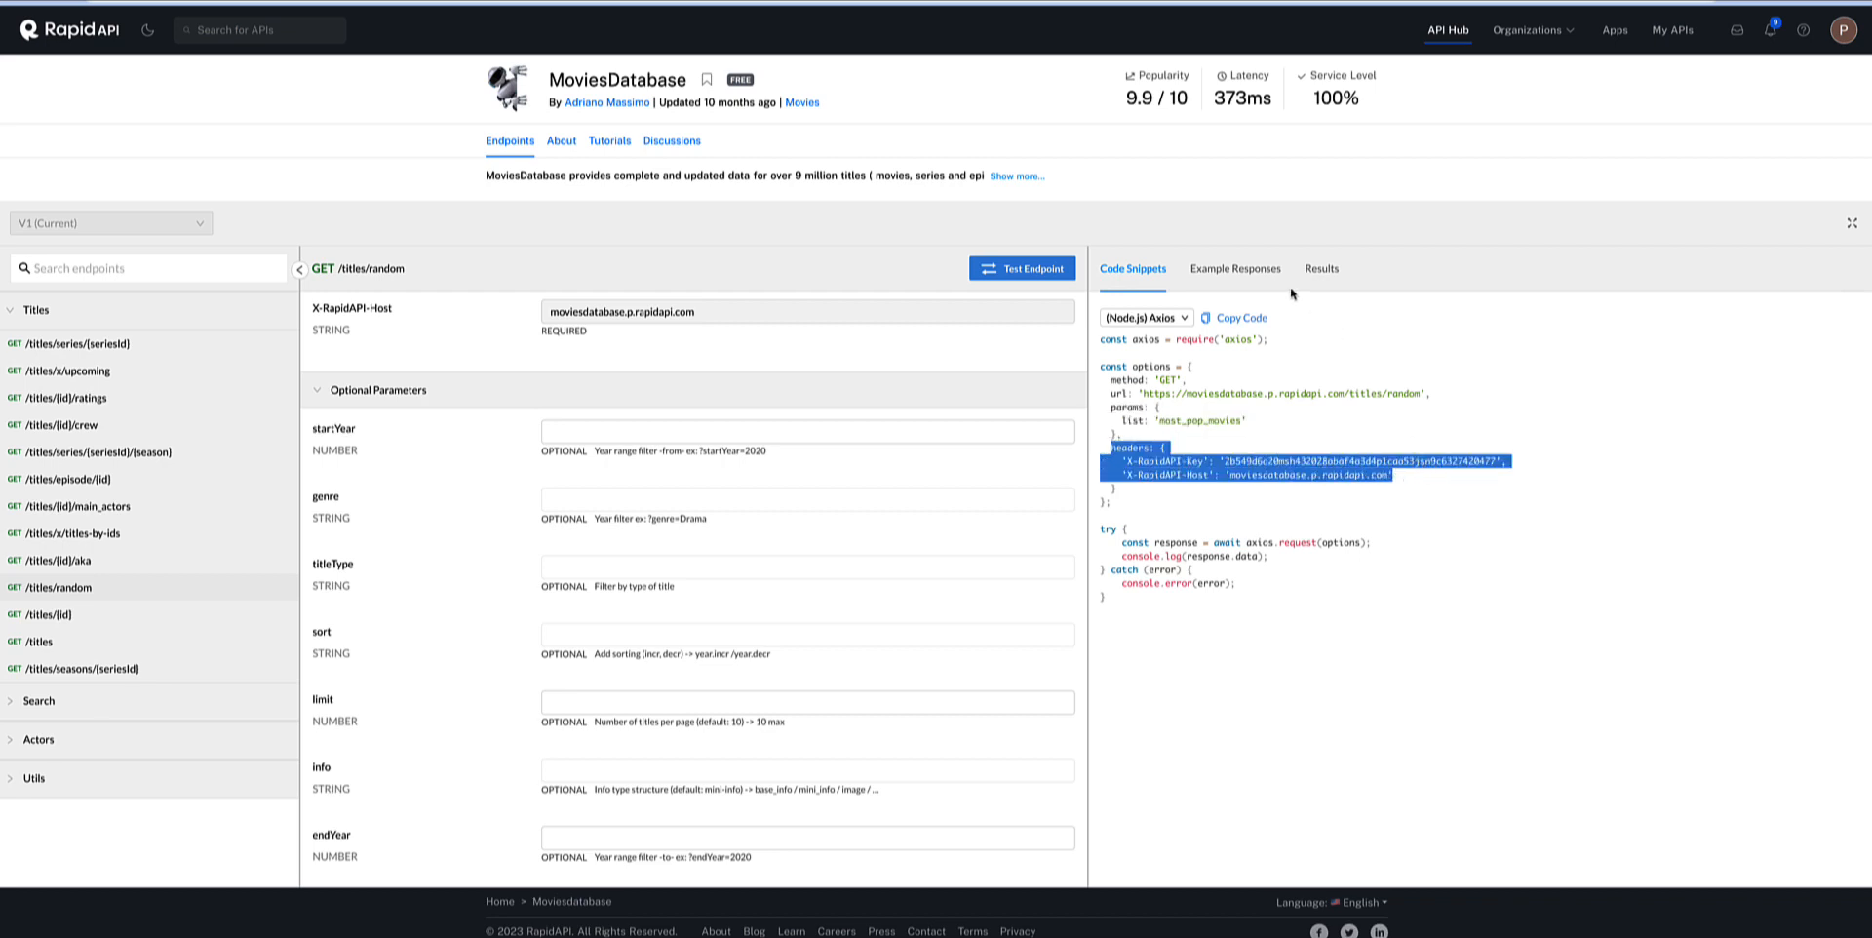
pyautogui.click(1254, 274)
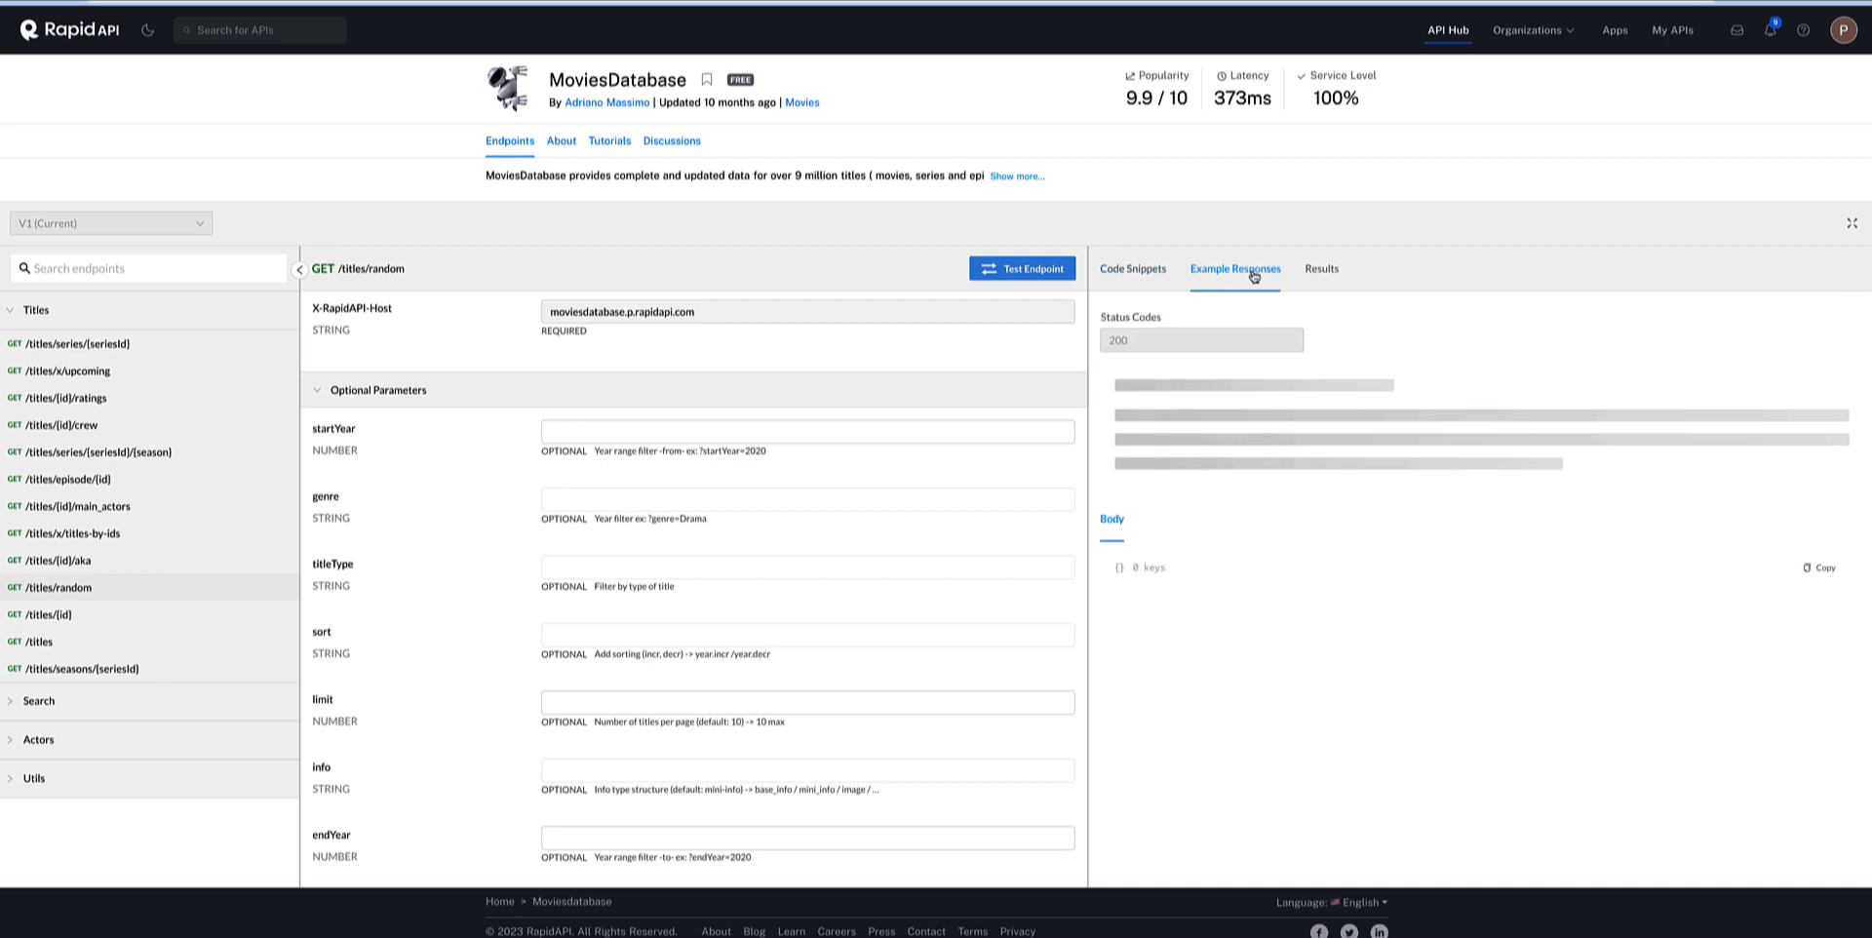
pyautogui.click(1159, 274)
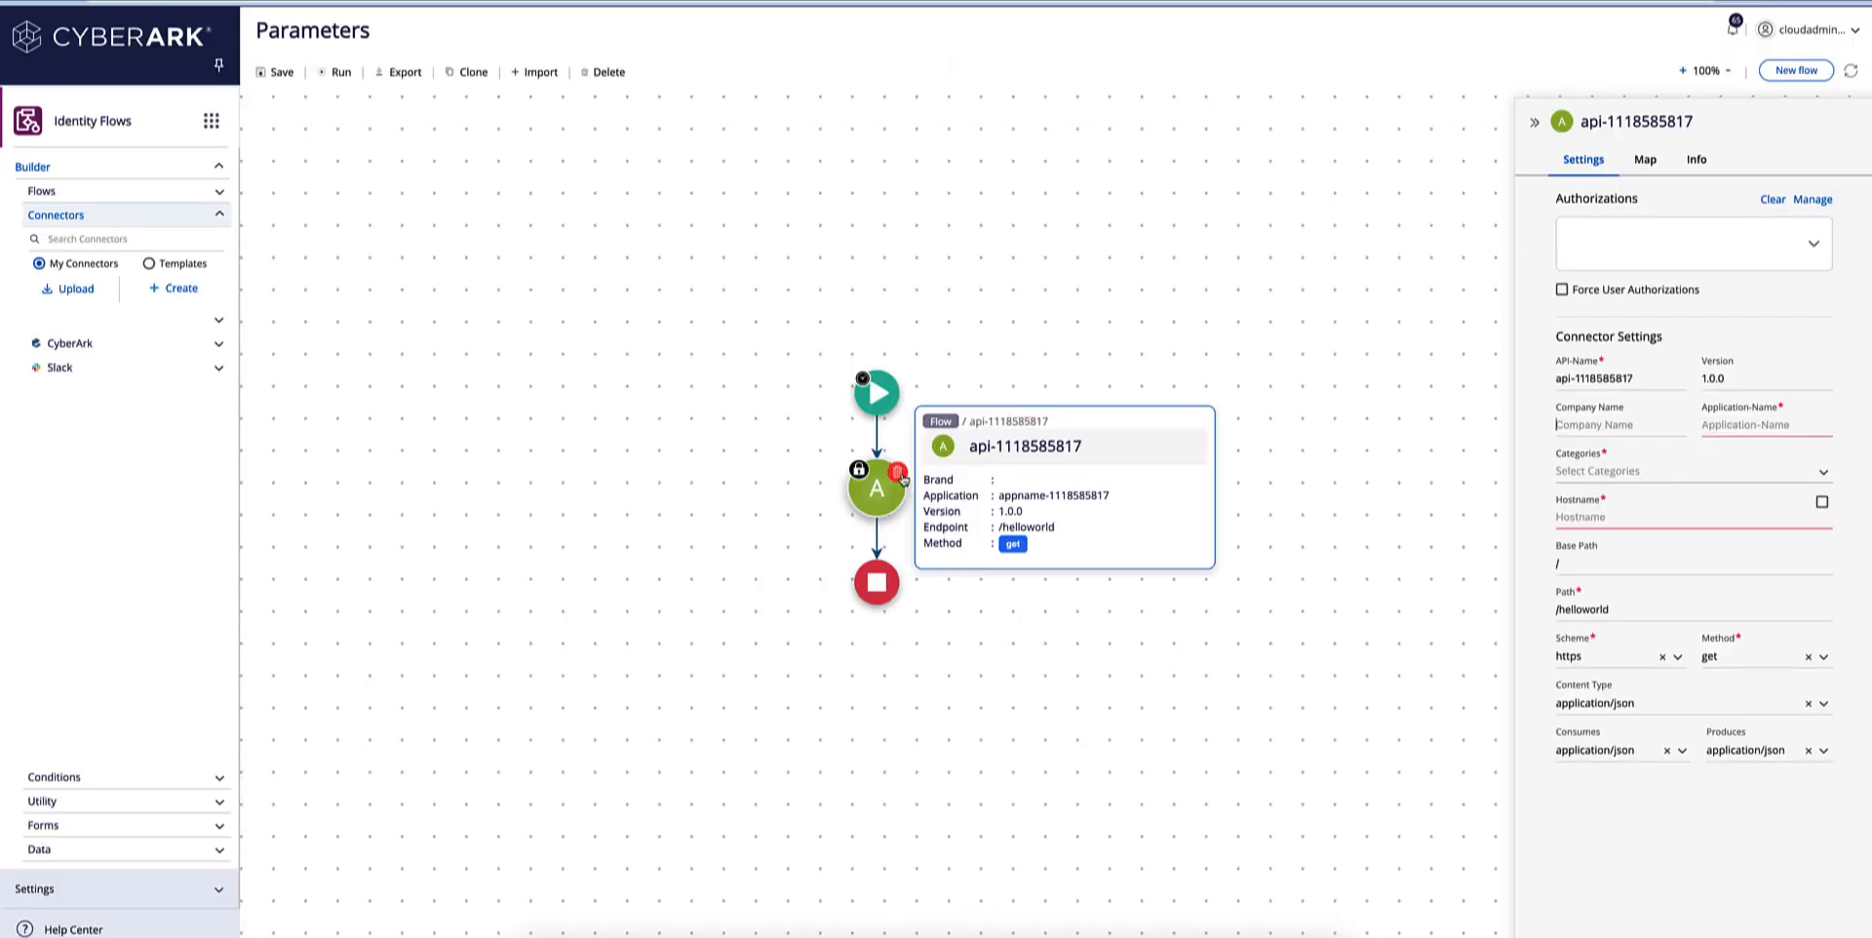
# In CyberArk Identity Flows, delete the Parameters flow's API connector and add a newly created connector between the start and end nodes.
pyautogui.click(897, 472)
pyautogui.click(1047, 536)
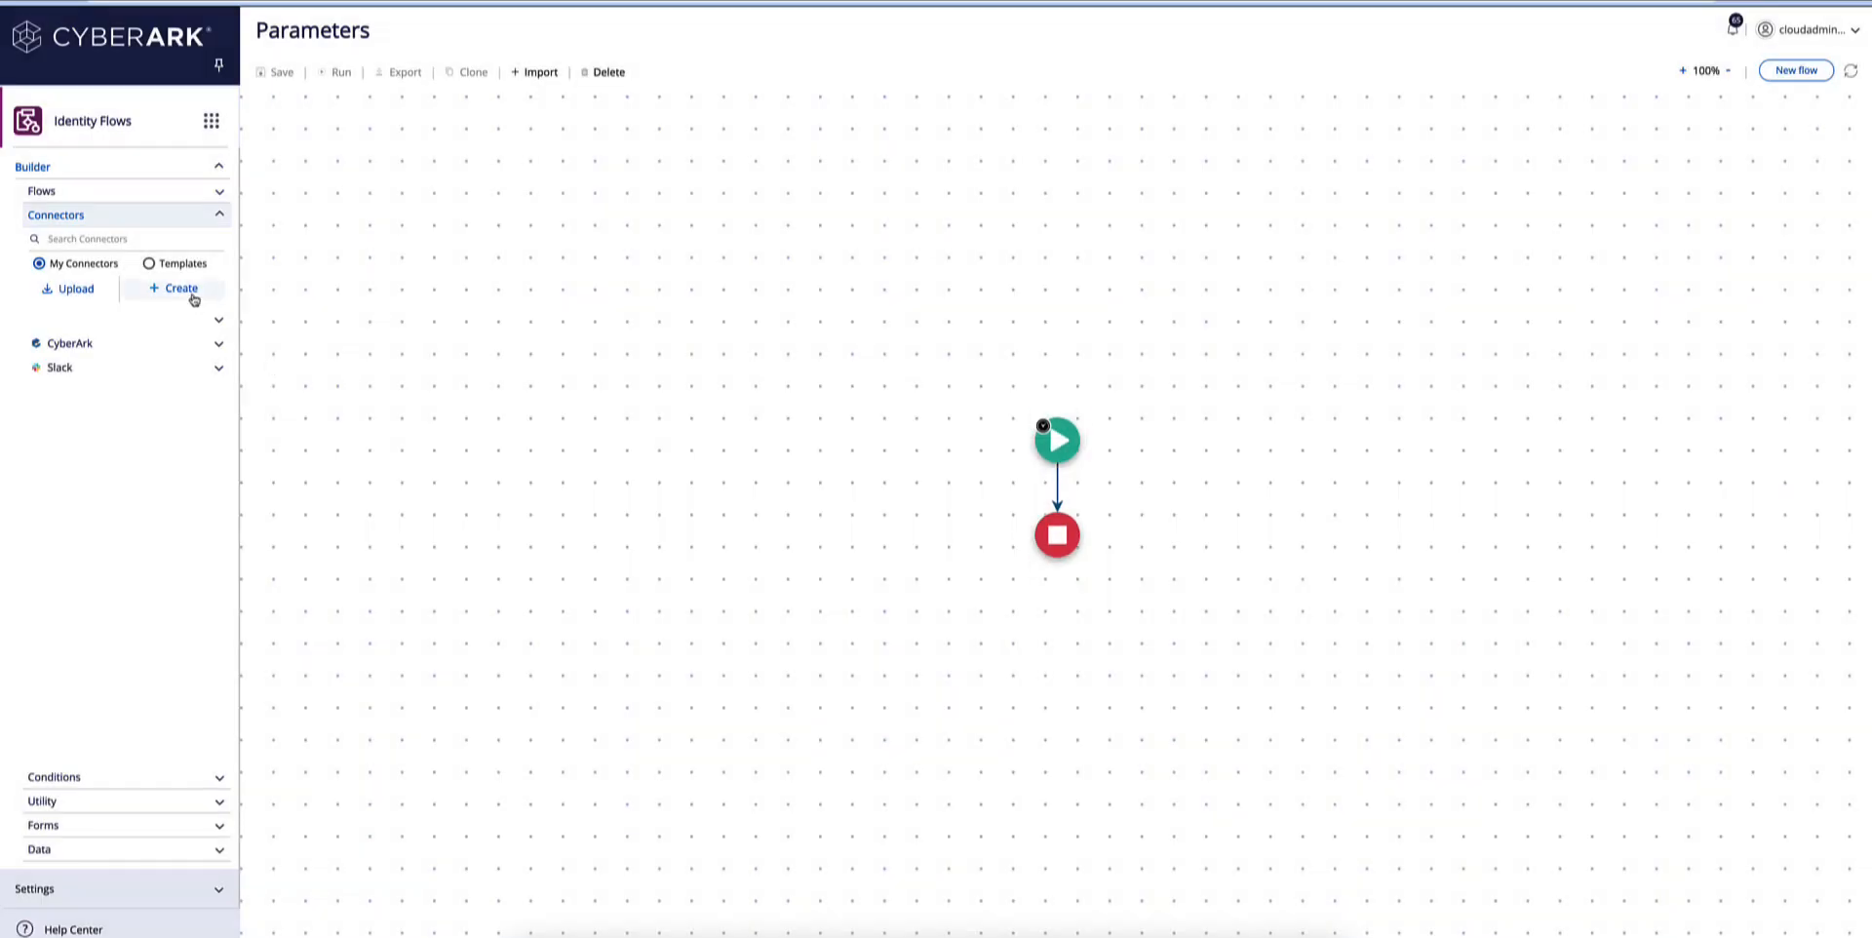
pyautogui.moveTo(185, 291); pyautogui.dragTo(1060, 488)
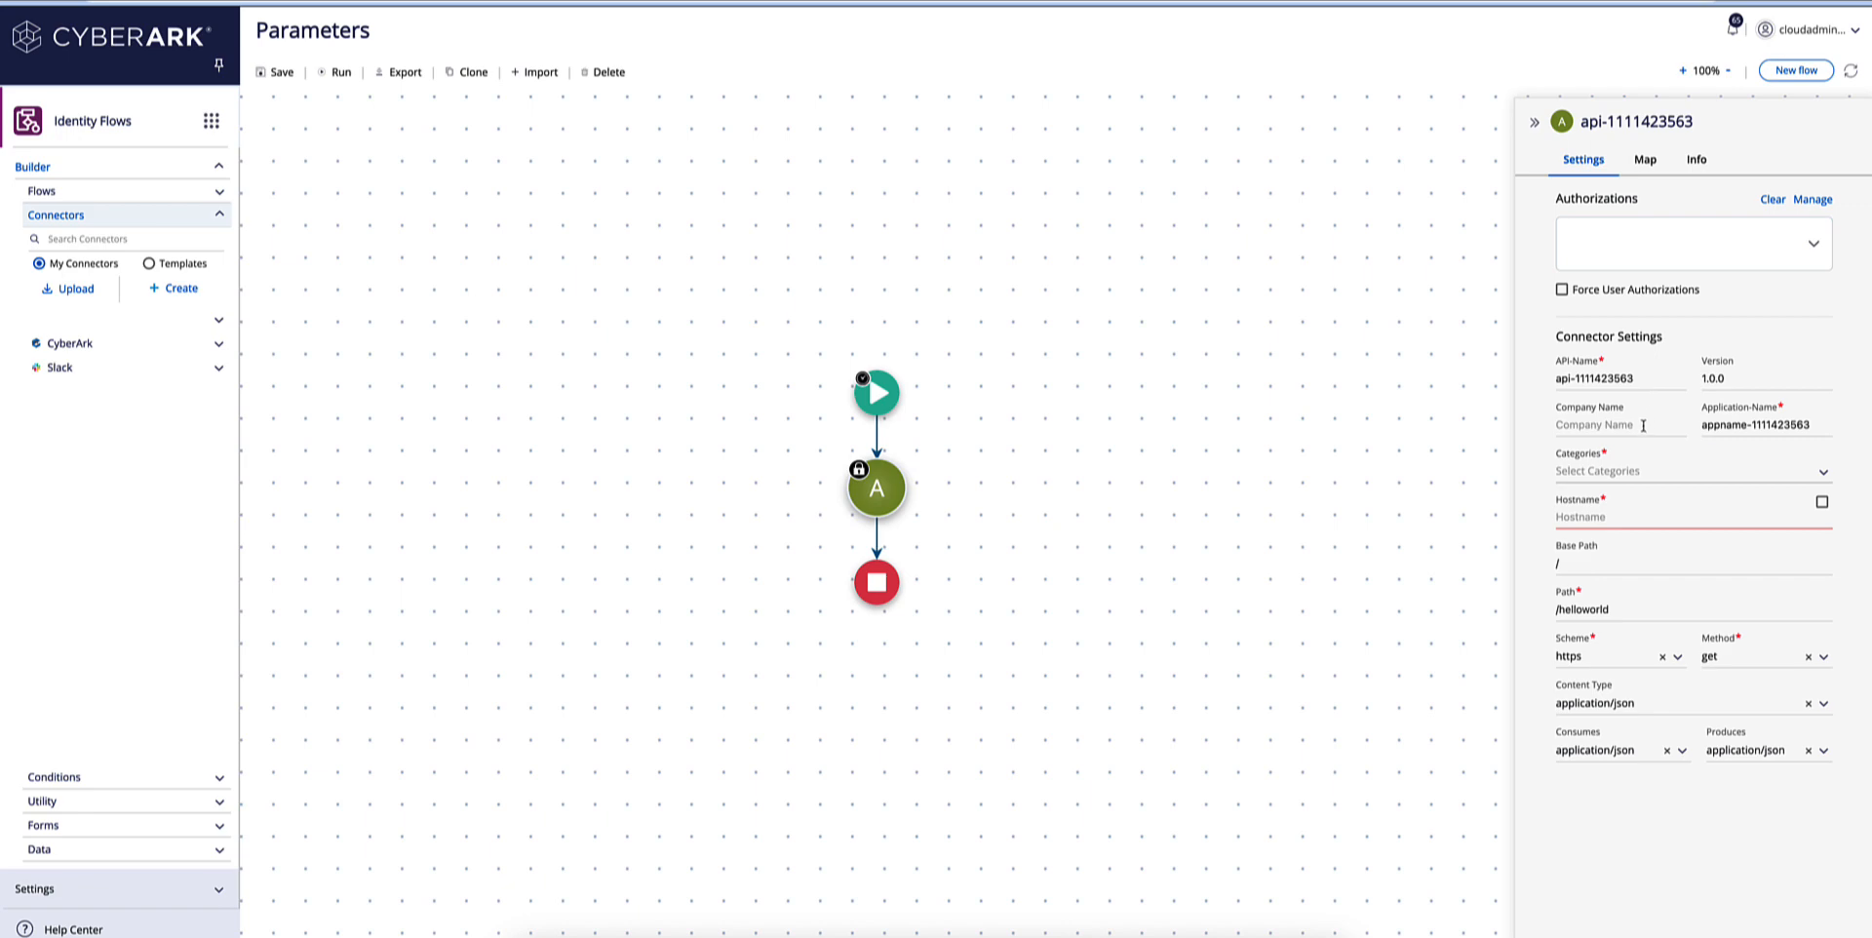
# Set the new connector's company name to RapidAPI.
pyautogui.click(1562, 423)
pyautogui.write('A')
pyautogui.write('rpid')
pyautogui.press('BackSpace')
pyautogui.press('BackSpace')
pyautogui.press('BackSpace')
pyautogui.press('BackSpace')
pyautogui.press('BackSpace')
pyautogui.write('RapidAPI')
# Set the connector's application name to Movies.
pyautogui.moveTo(1641, 379); pyautogui.dragTo(1556, 382)
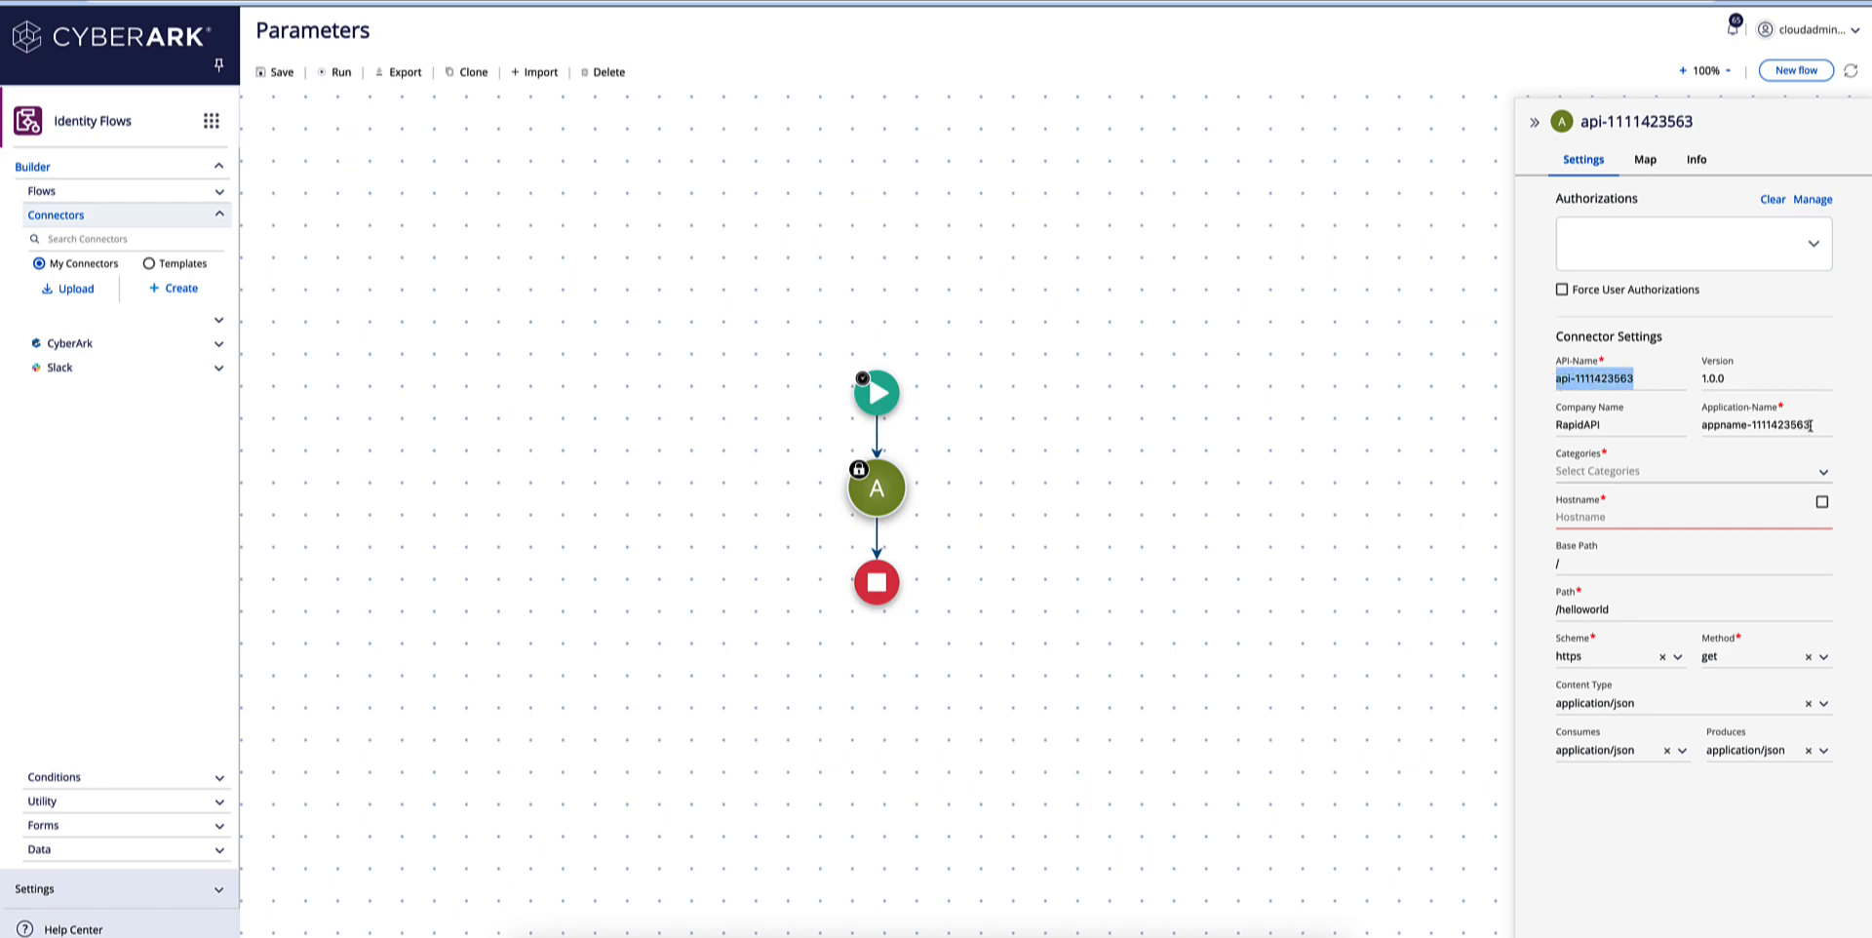
pyautogui.moveTo(1810, 425); pyautogui.dragTo(1702, 427)
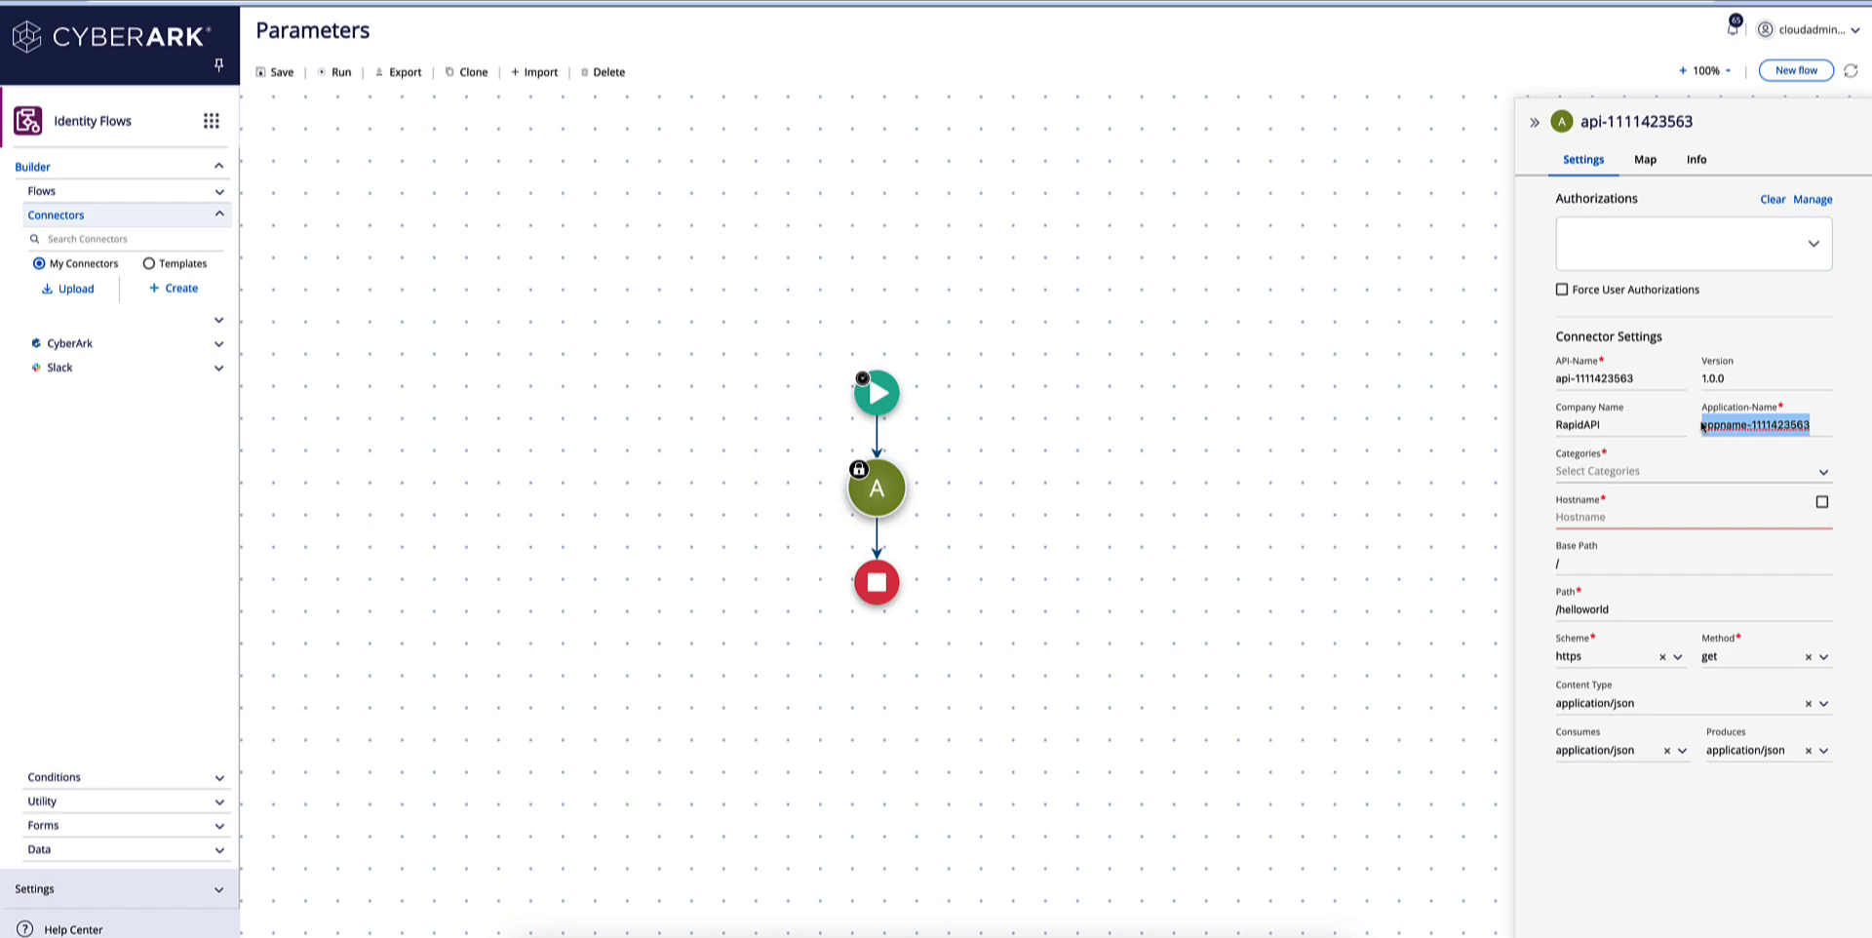
pyautogui.write('Mov')
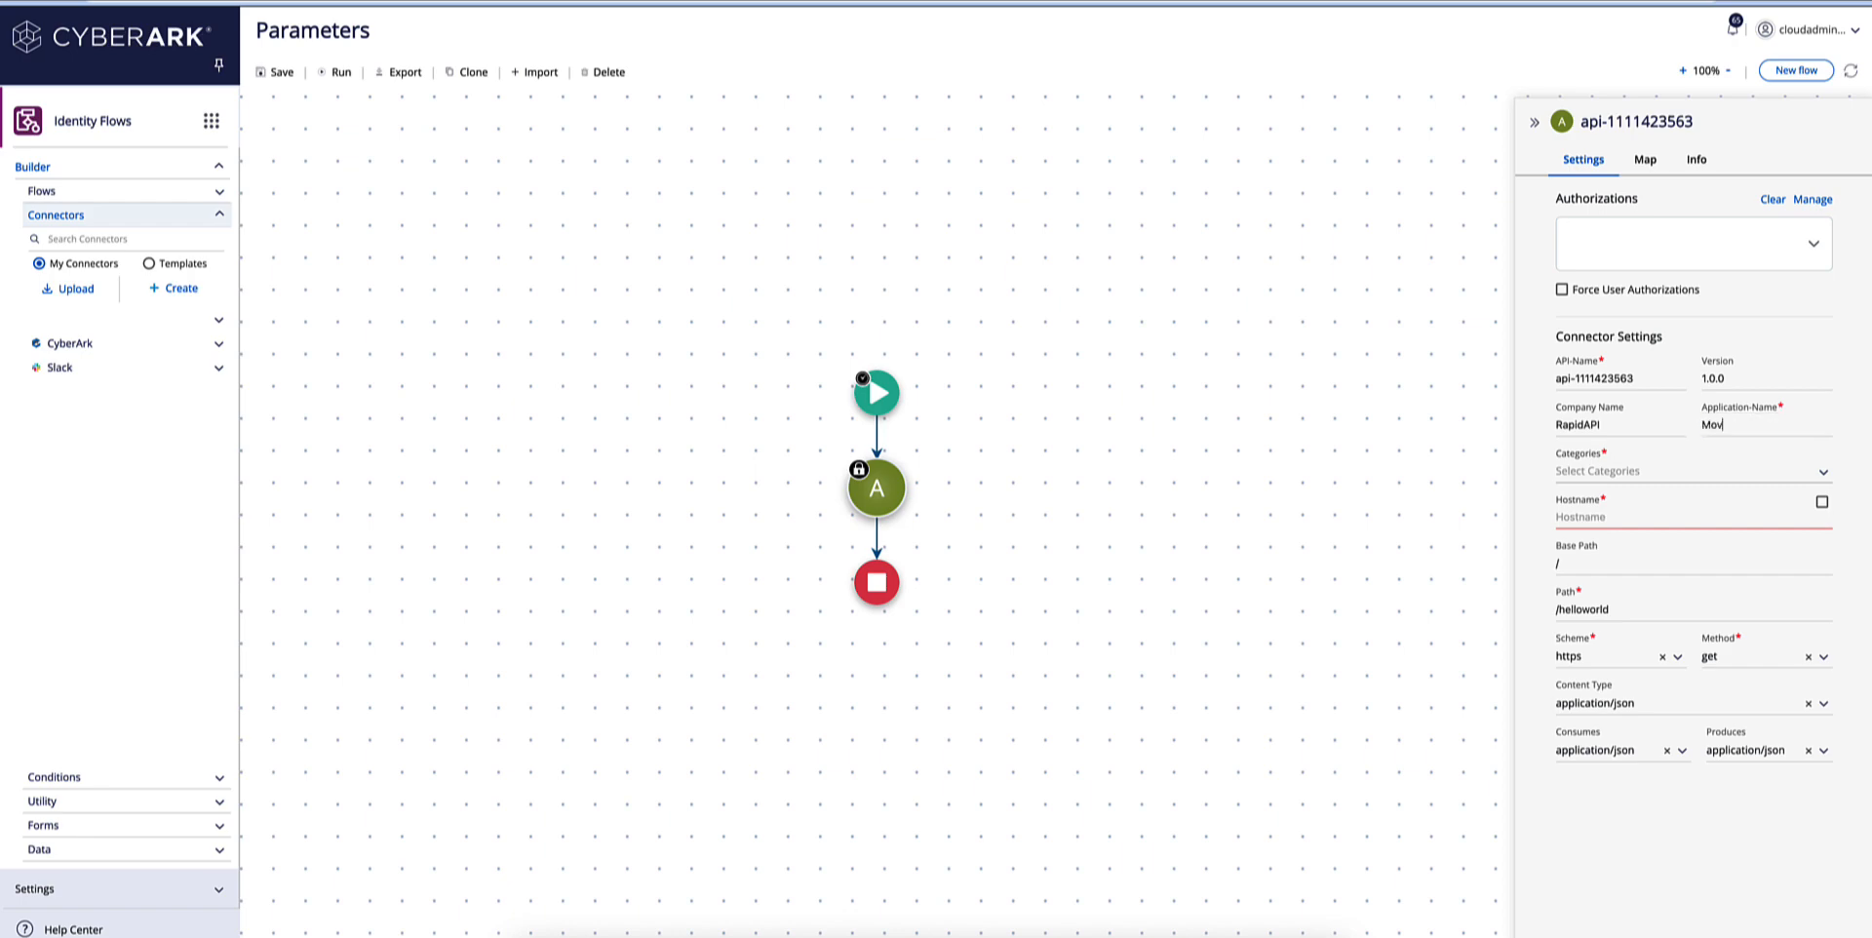
pyautogui.write('ies')
# Set the connector's API name to RandomMovie.
pyautogui.moveTo(1638, 381); pyautogui.dragTo(1555, 383)
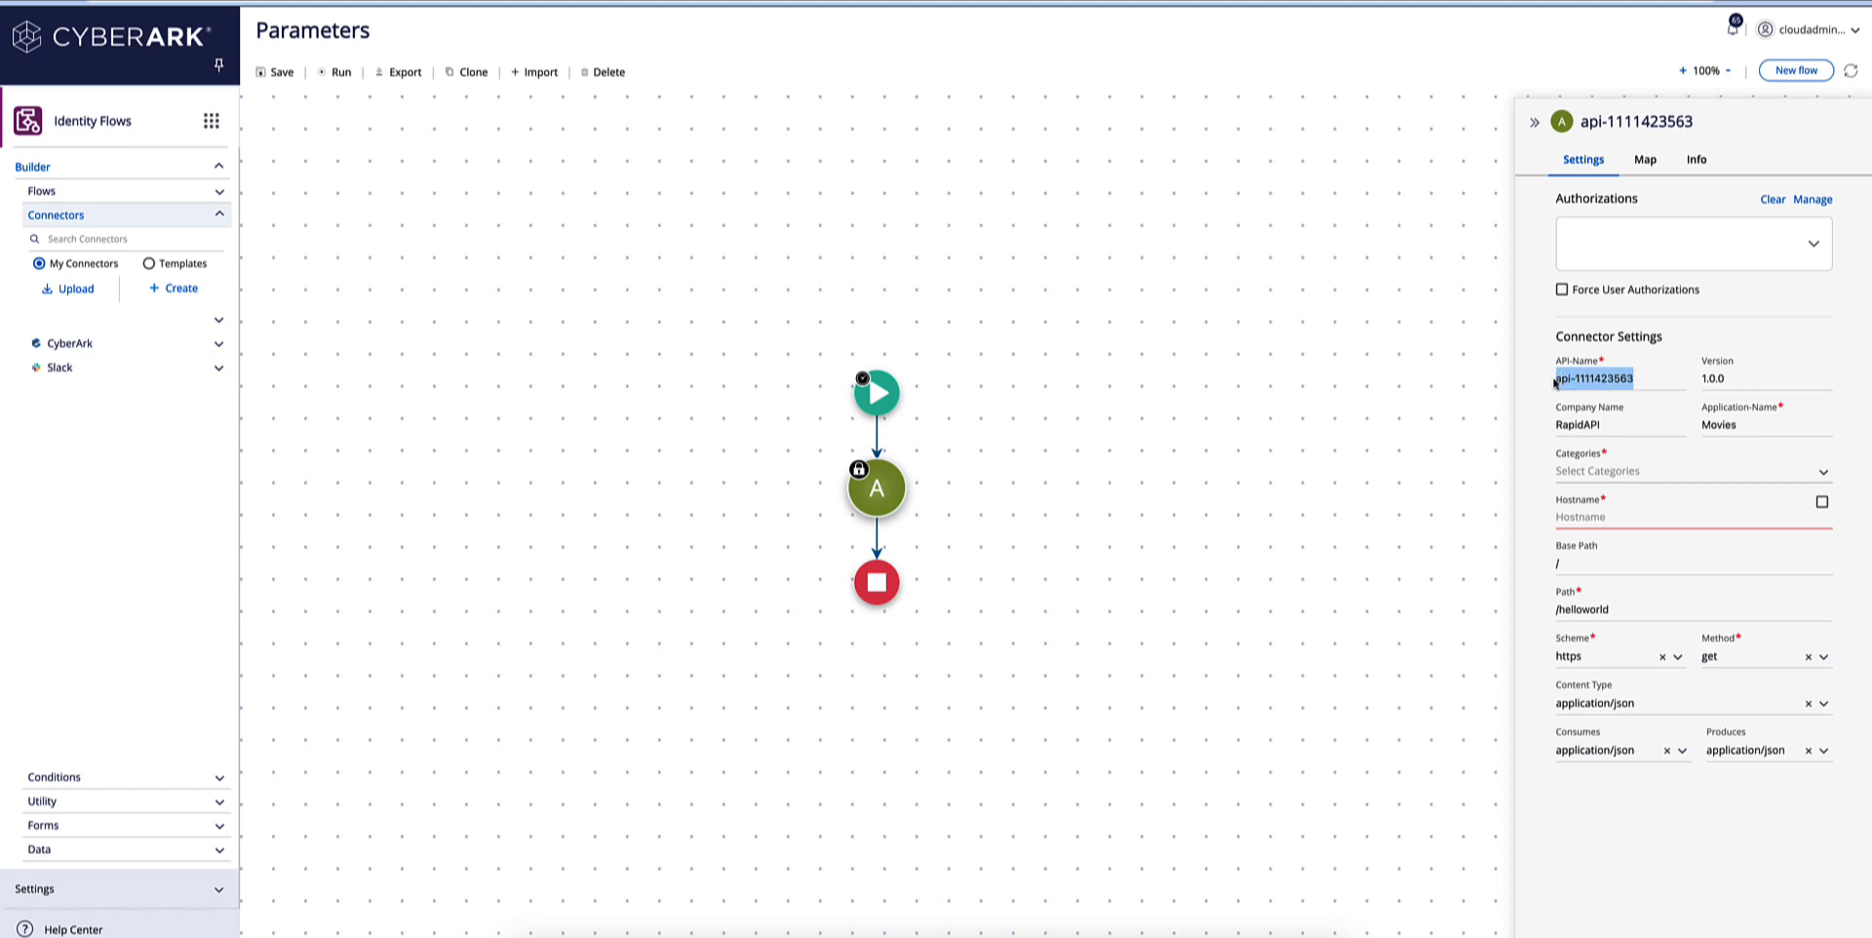
pyautogui.write('R')
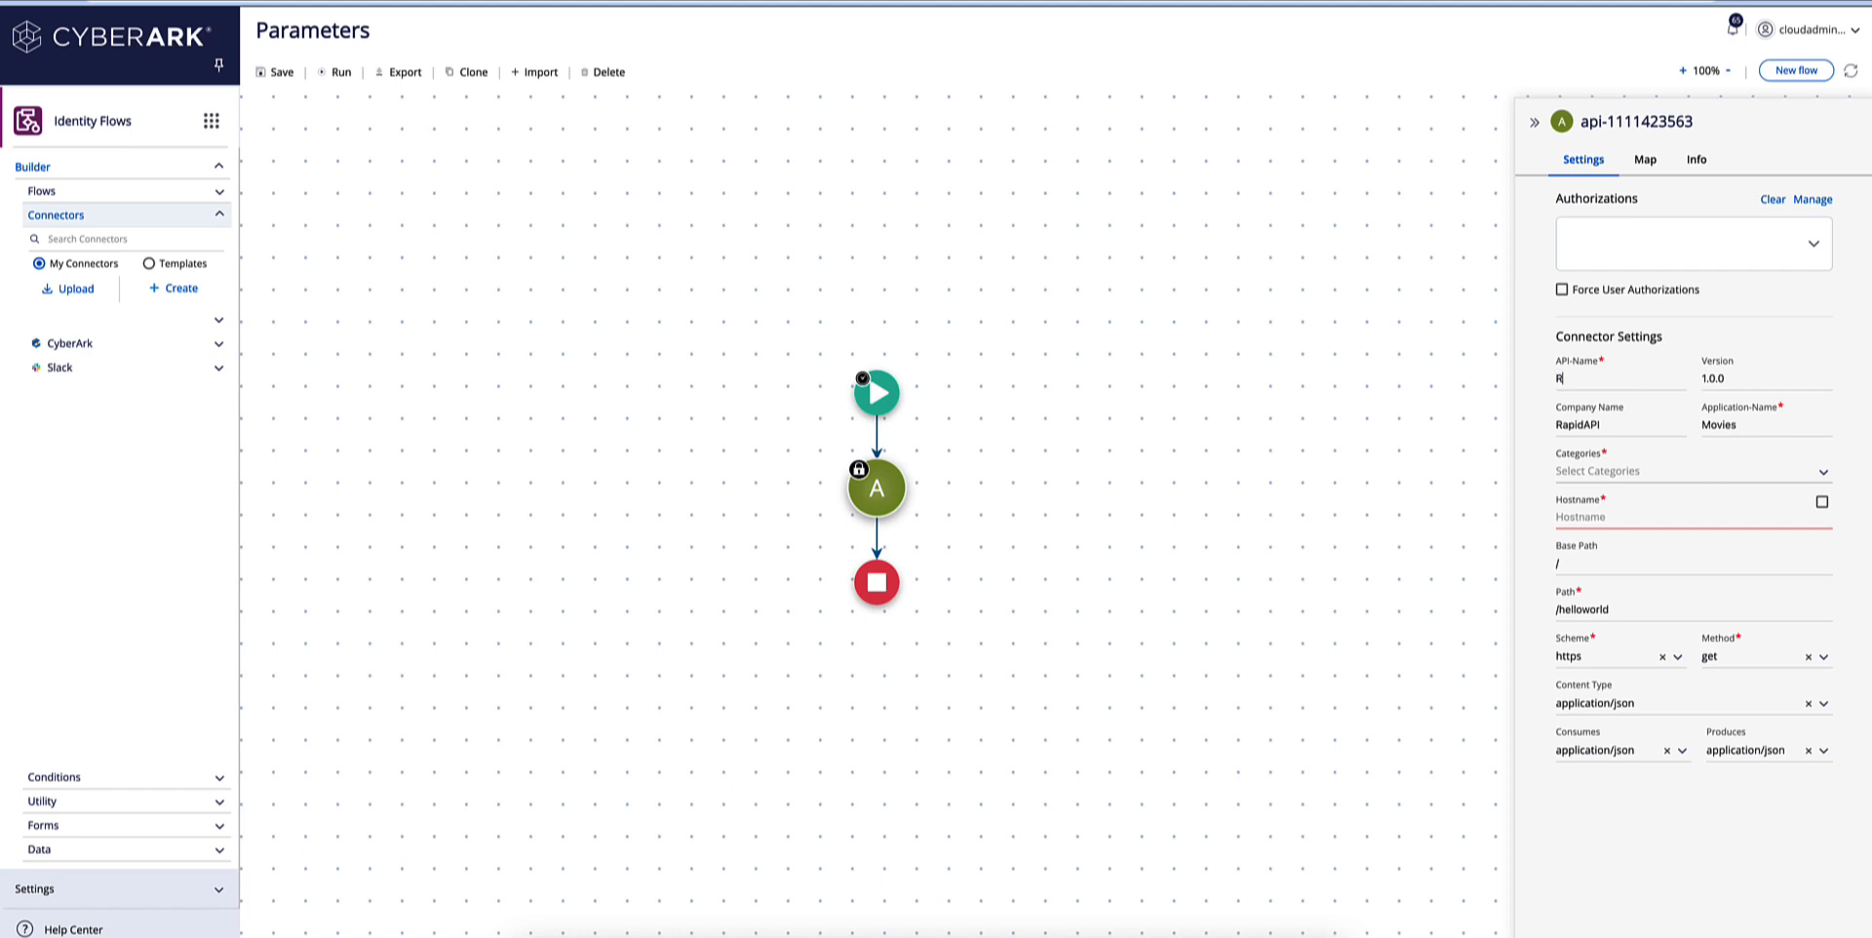
pyautogui.write('andomMovie')
# Copy the request URL from the RapidAPI code snippet and paste it as the connector's hostname in Identity Flows.
pyautogui.click(673, 1)
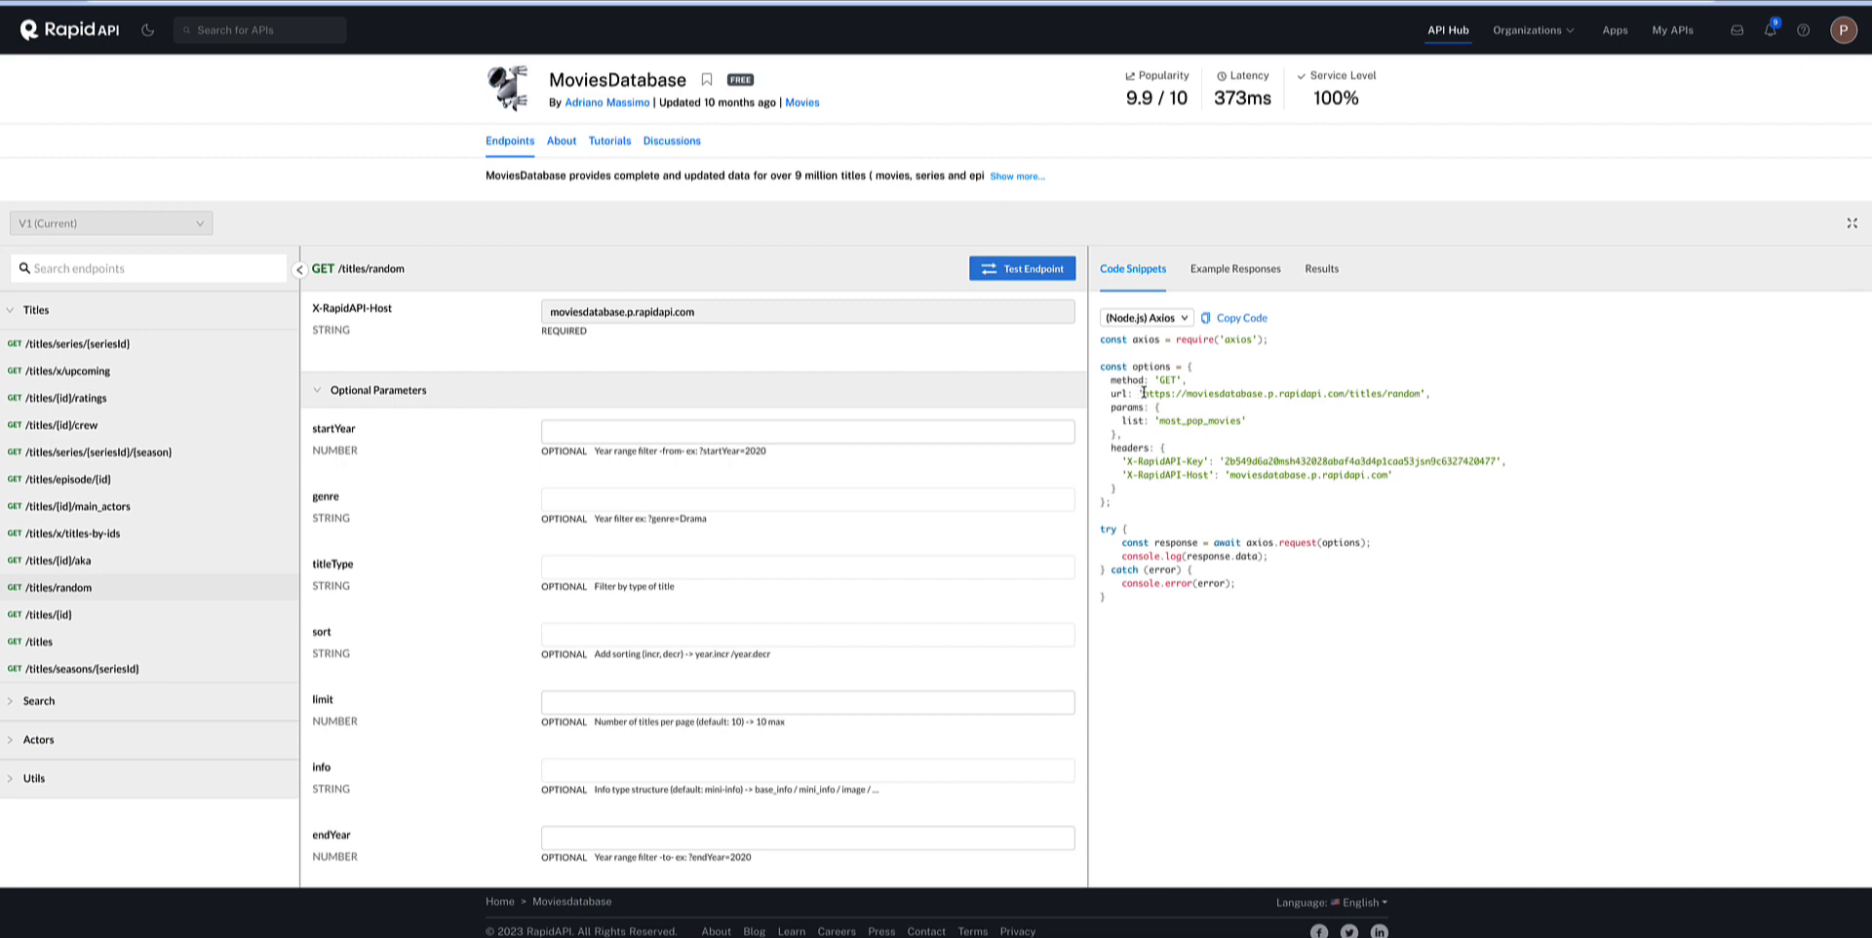
pyautogui.moveTo(1143, 393); pyautogui.dragTo(1419, 397)
pyautogui.hotkey('ctrl', 'c')
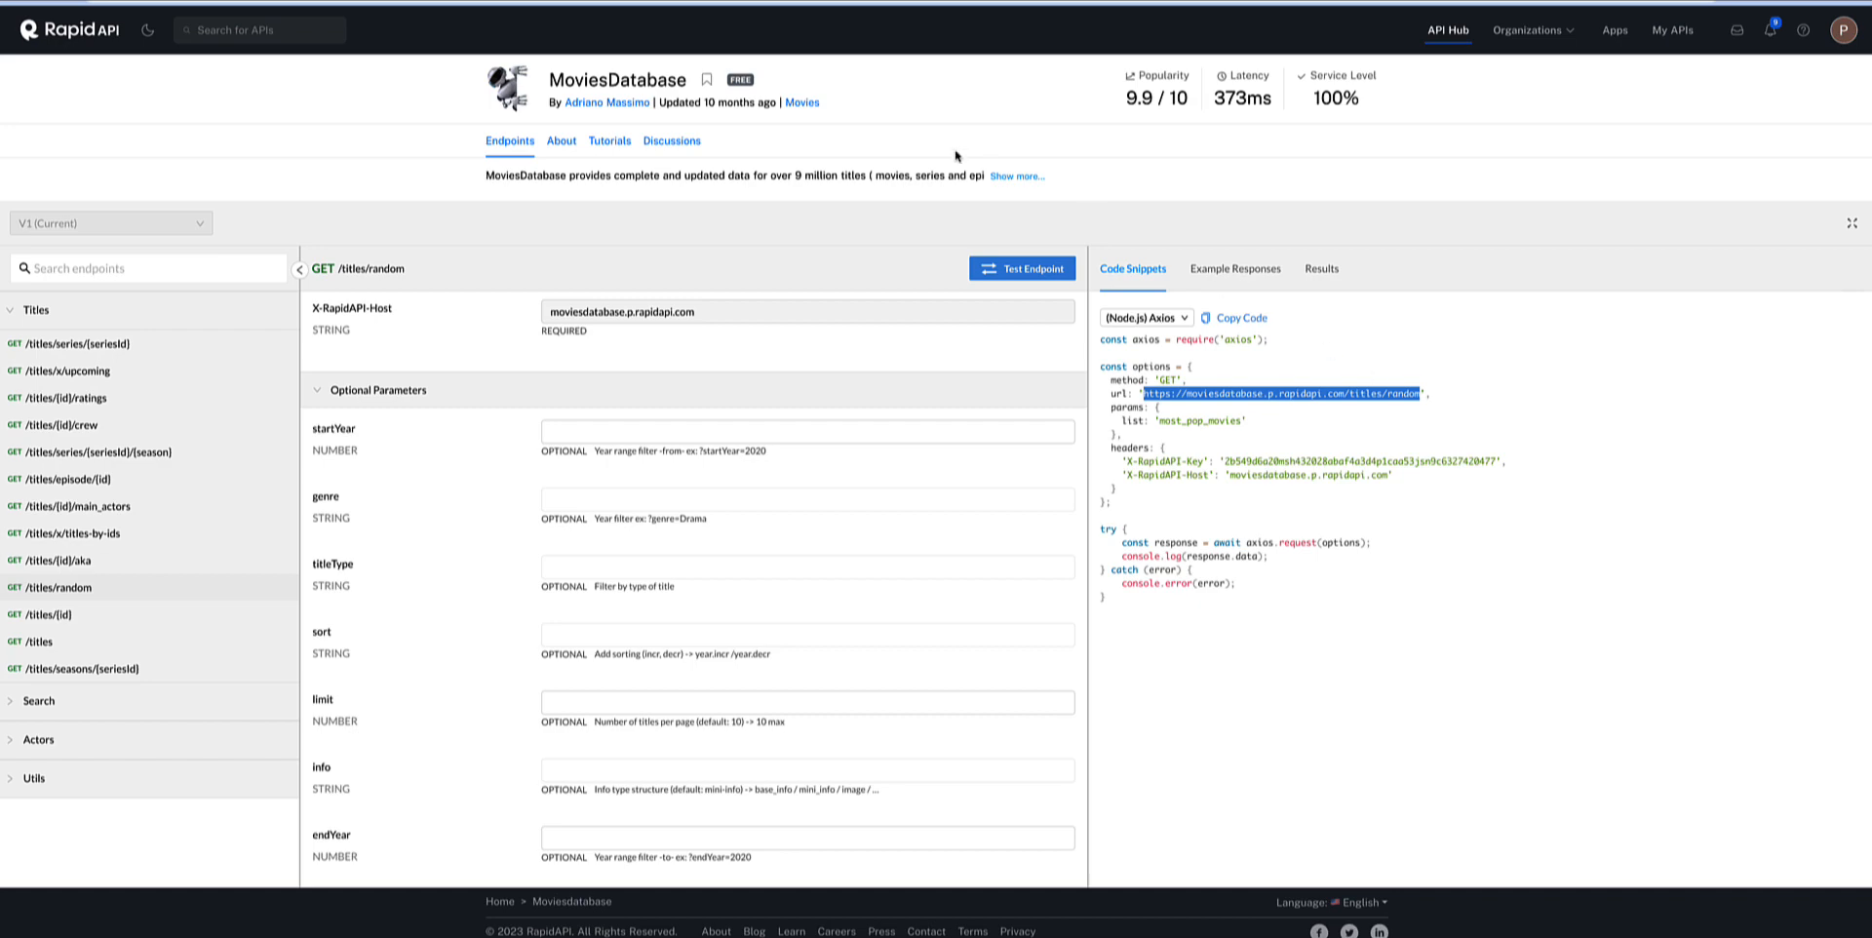
pyautogui.click(427, 2)
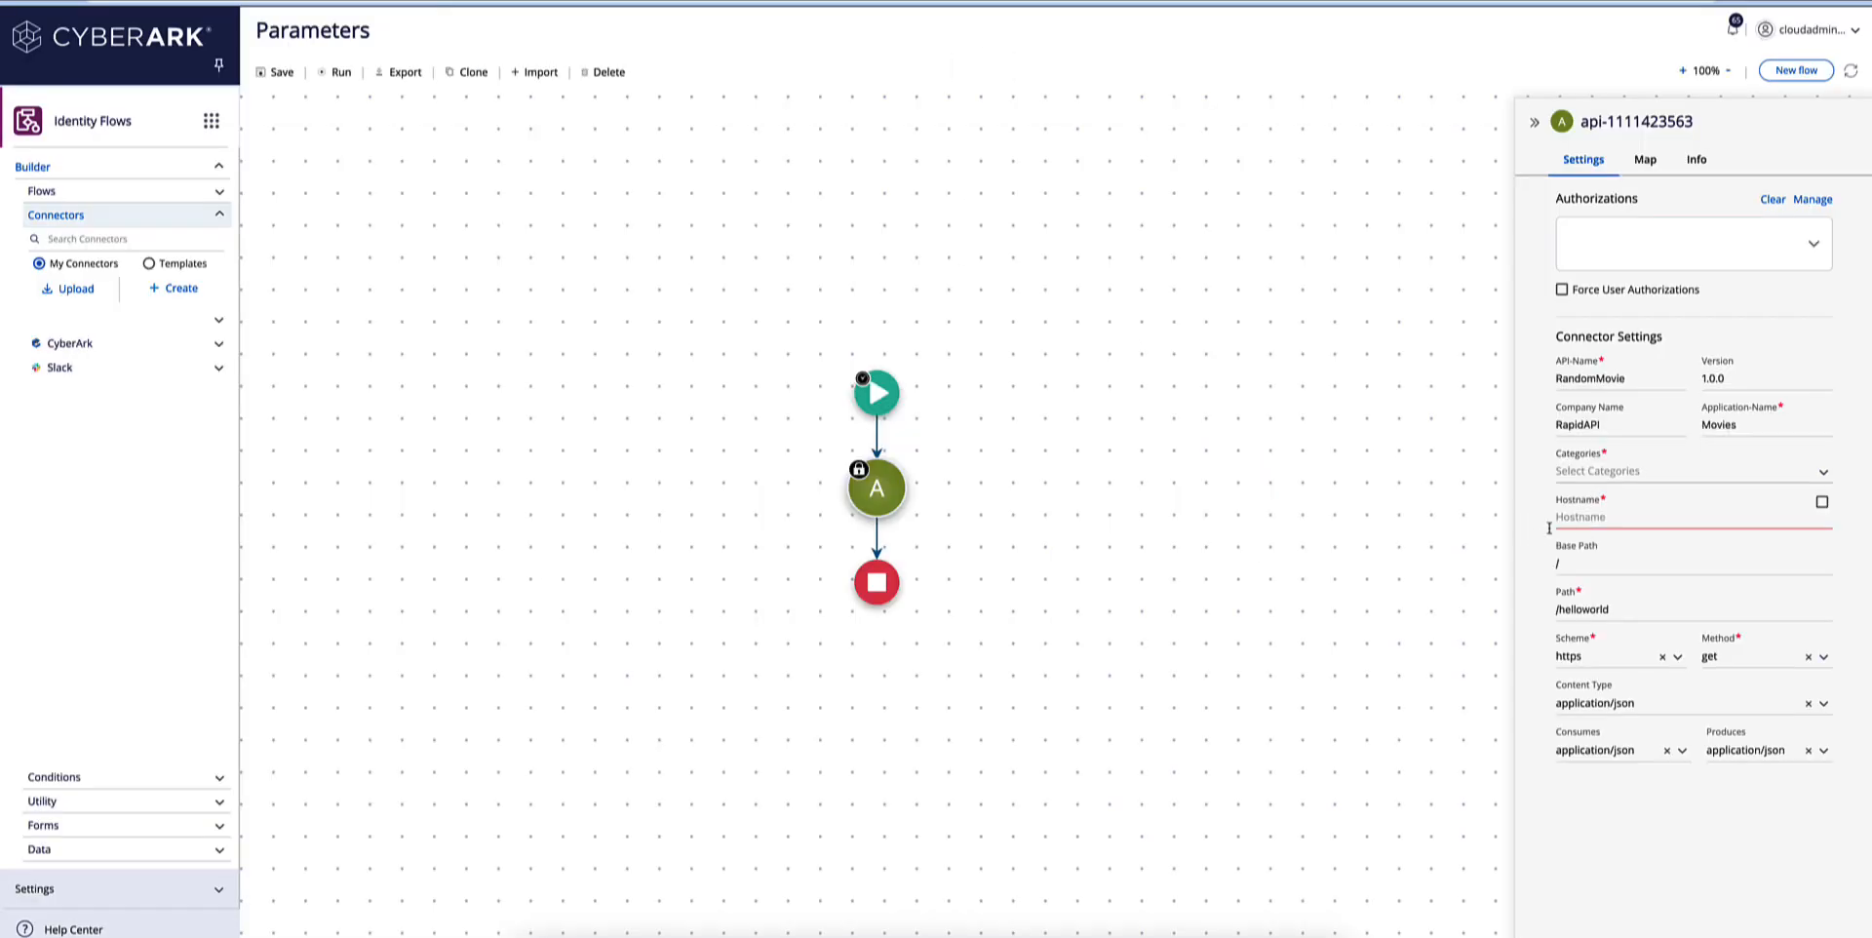
pyautogui.click(1581, 519)
pyautogui.hotkey('ctrl', 'v')
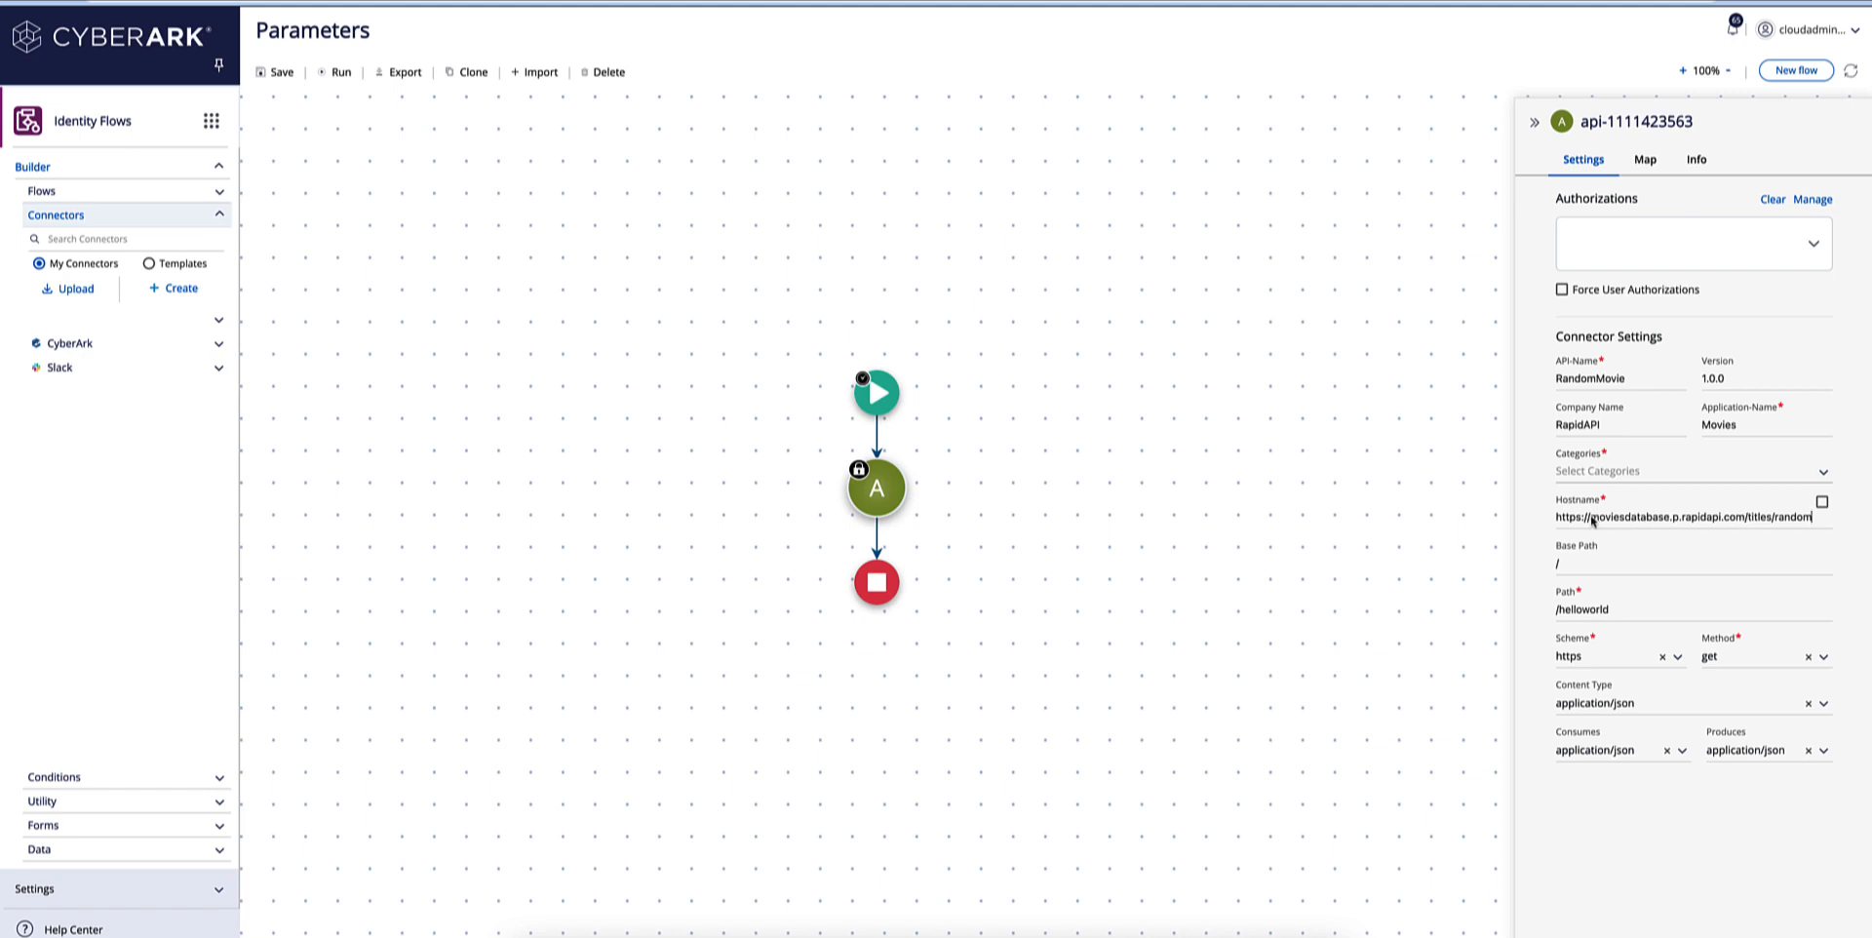
pyautogui.moveTo(1589, 516); pyautogui.dragTo(1553, 519)
pyautogui.press('BackSpace')
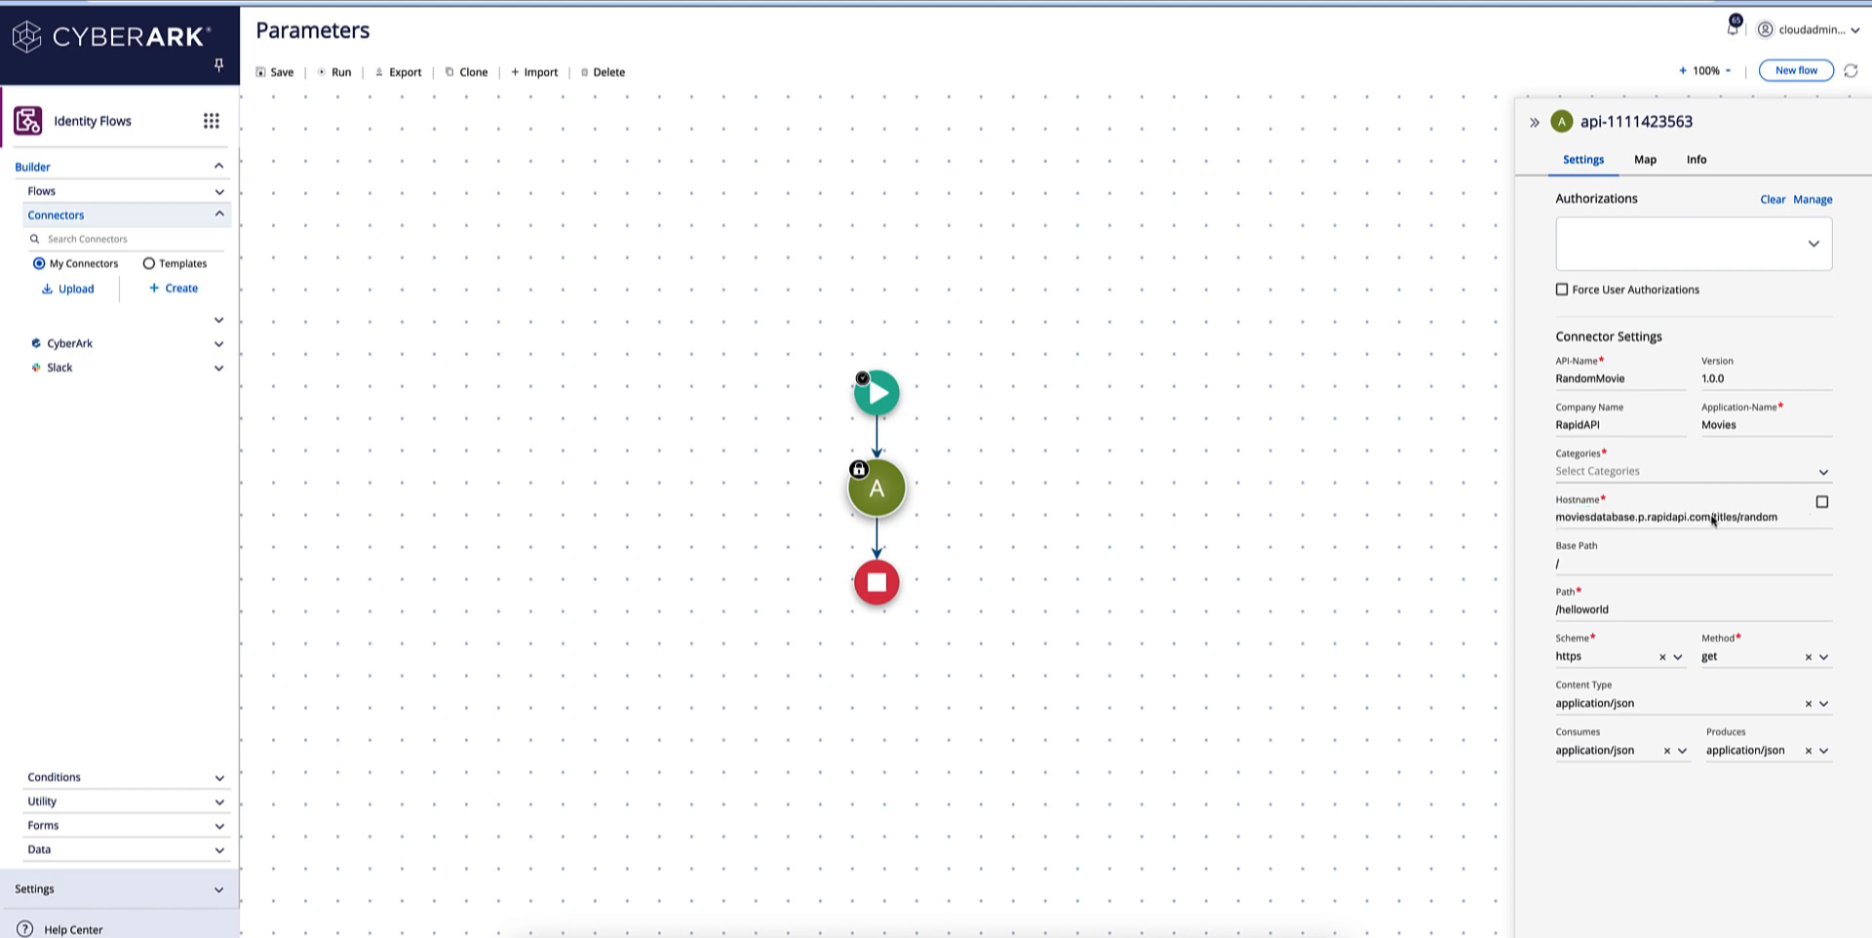
pyautogui.moveTo(1777, 518); pyautogui.dragTo(1711, 522)
pyautogui.press('BackSpace')
# Set the connector's base path to /titles and its path to /random.
pyautogui.click(1574, 564)
pyautogui.write('titles/random')
pyautogui.moveTo(1624, 563); pyautogui.dragTo(1581, 566)
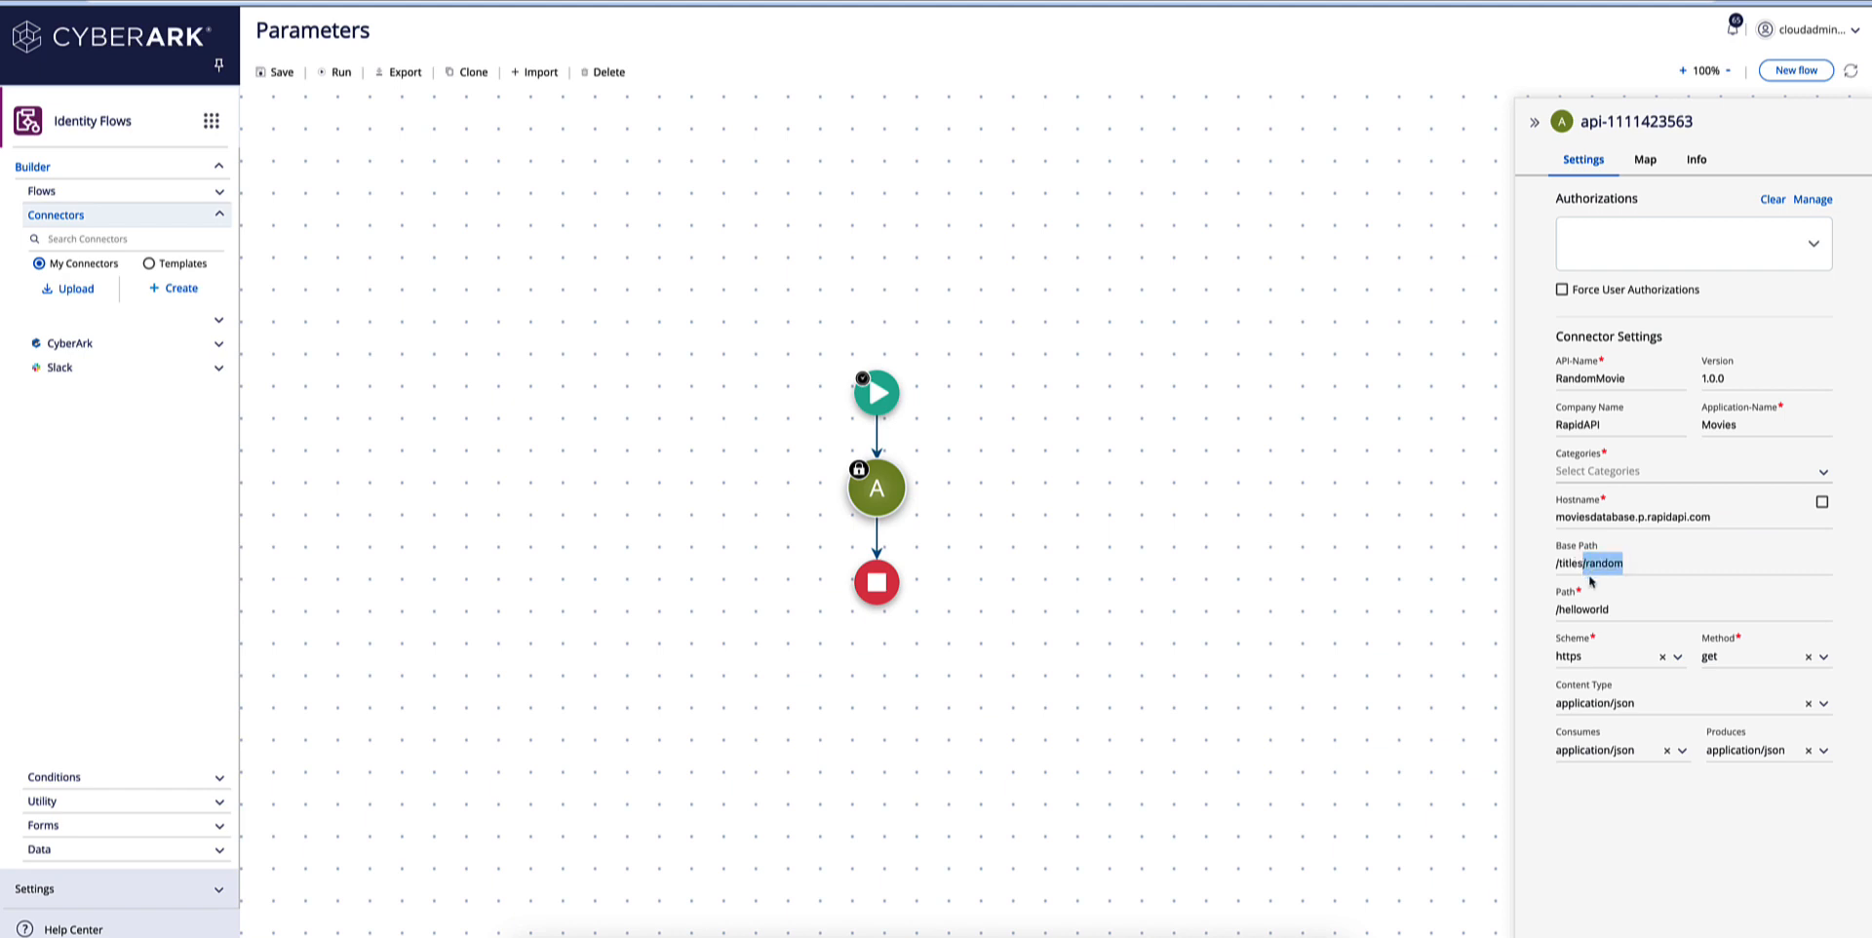
pyautogui.hotkey('ctrl', 'x')
pyautogui.moveTo(1607, 609); pyautogui.dragTo(1553, 616)
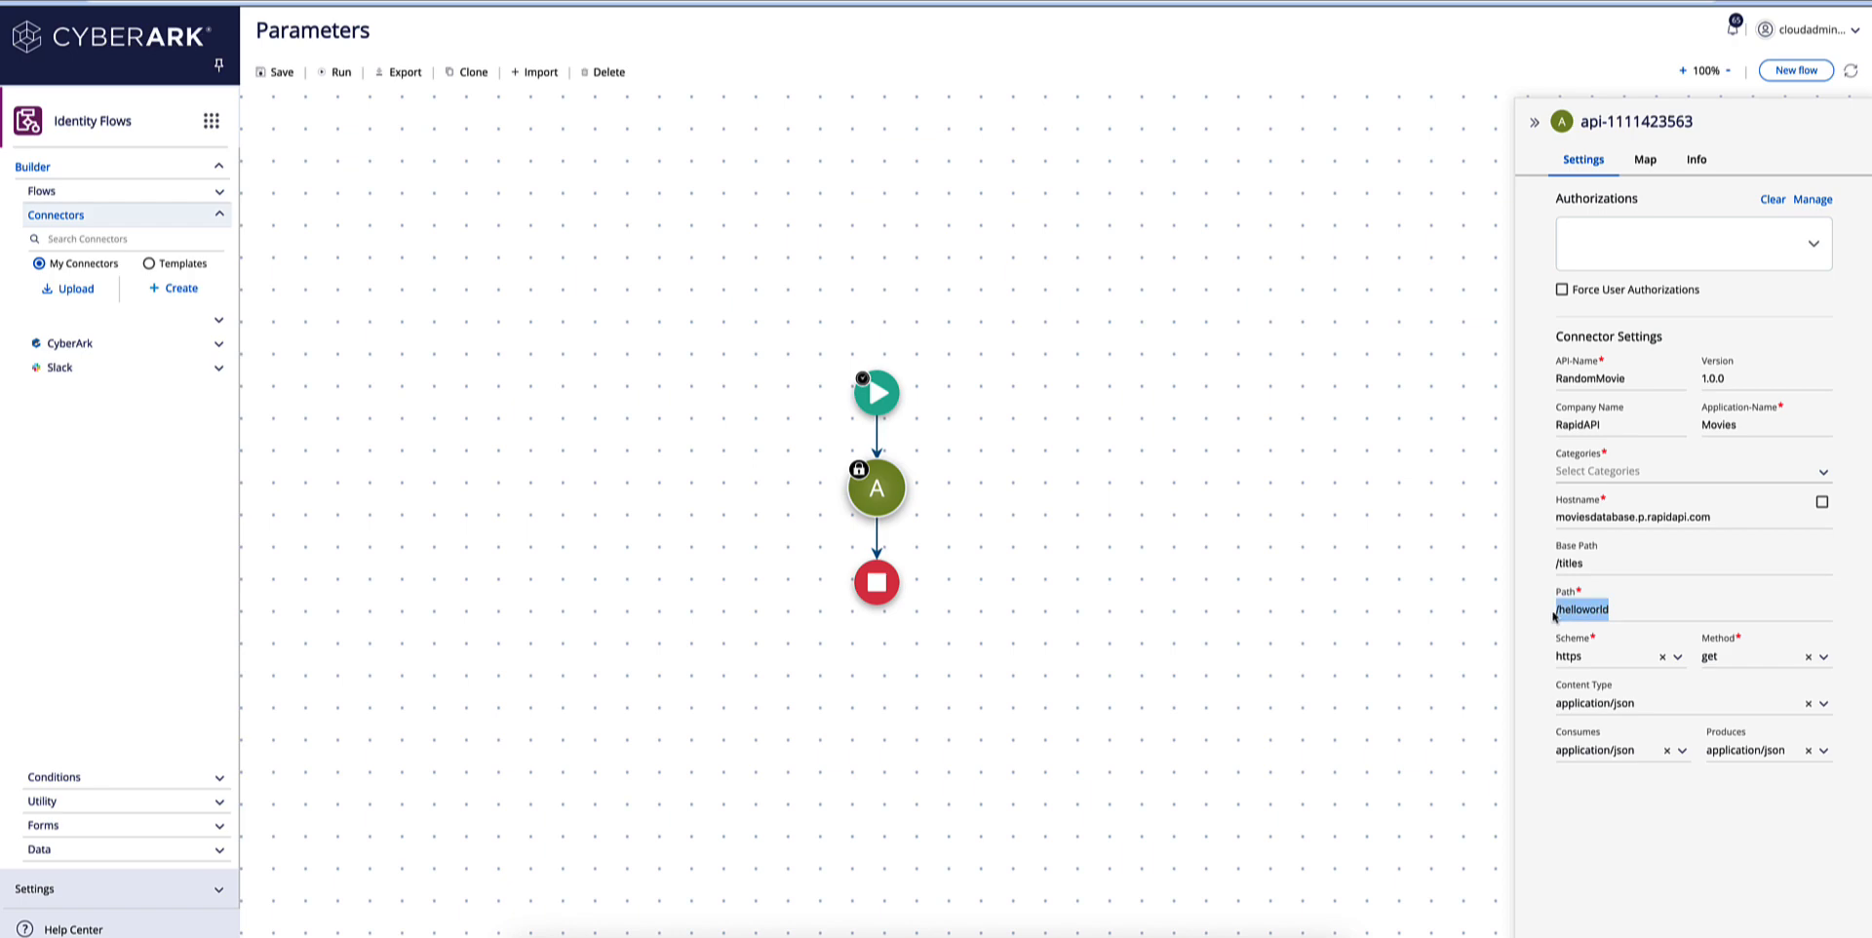
pyautogui.press('super+v')
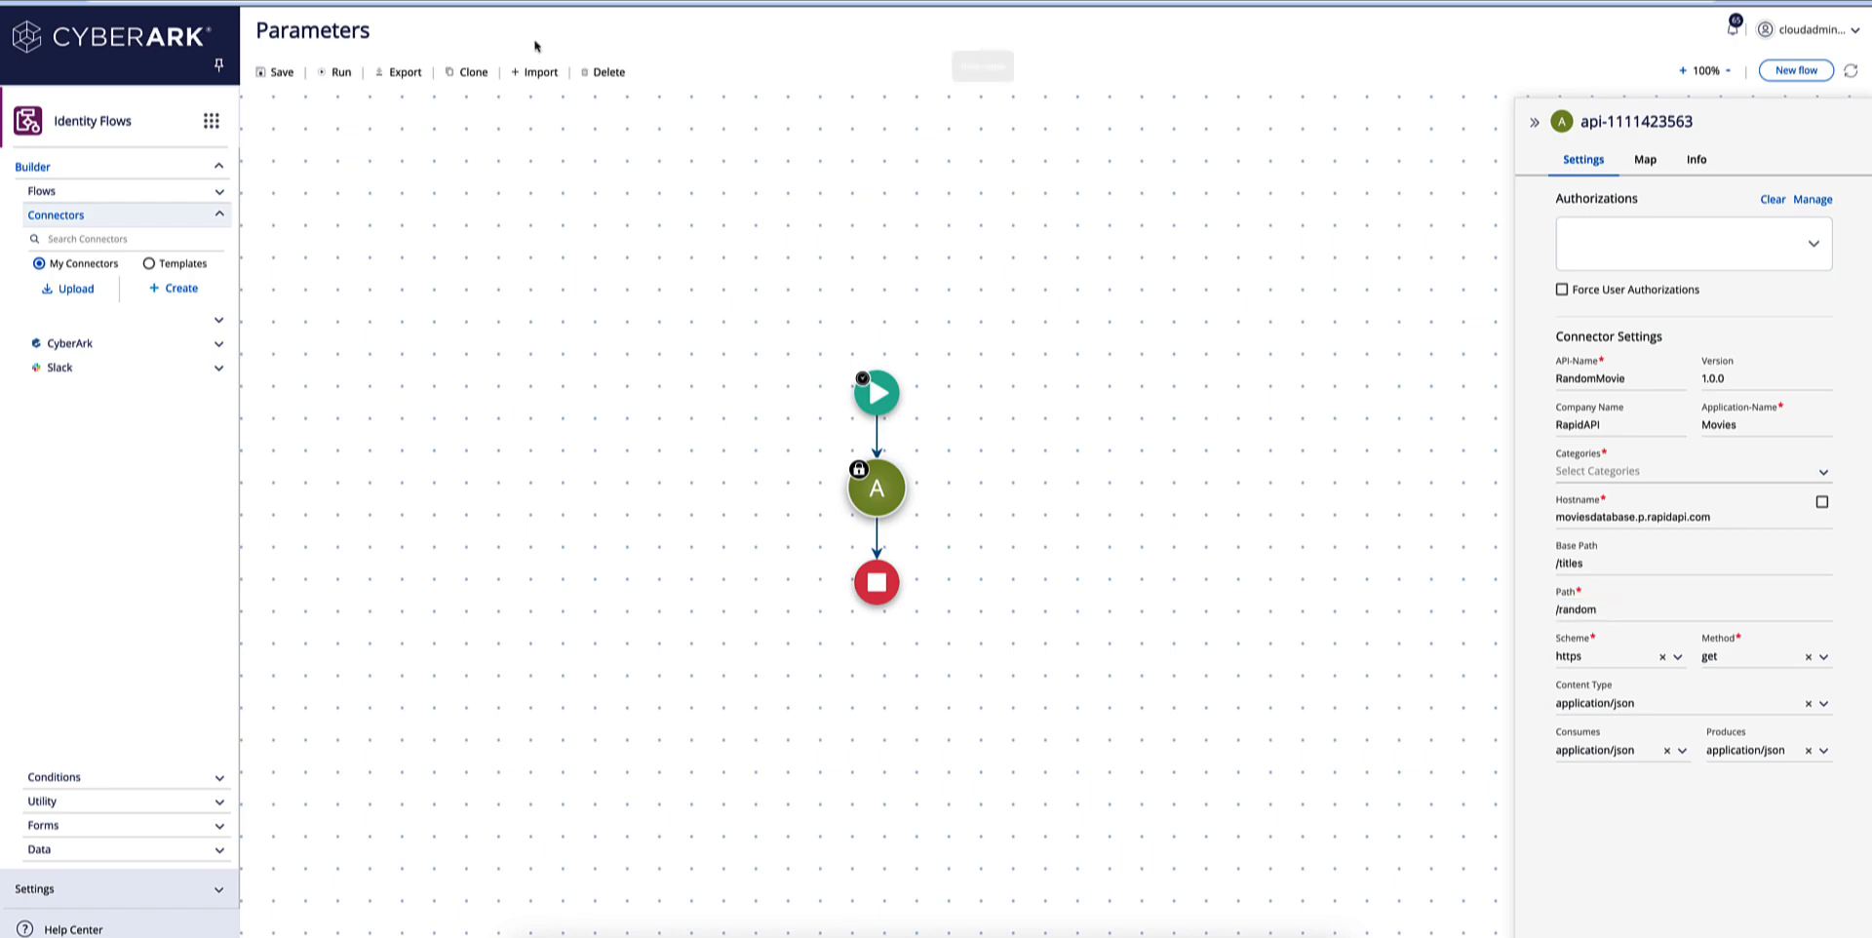
# Check the request method in RapidAPI's code snippet, and add a parameter located in the header to the connector in Identity Flows.
pyautogui.click(526, 2)
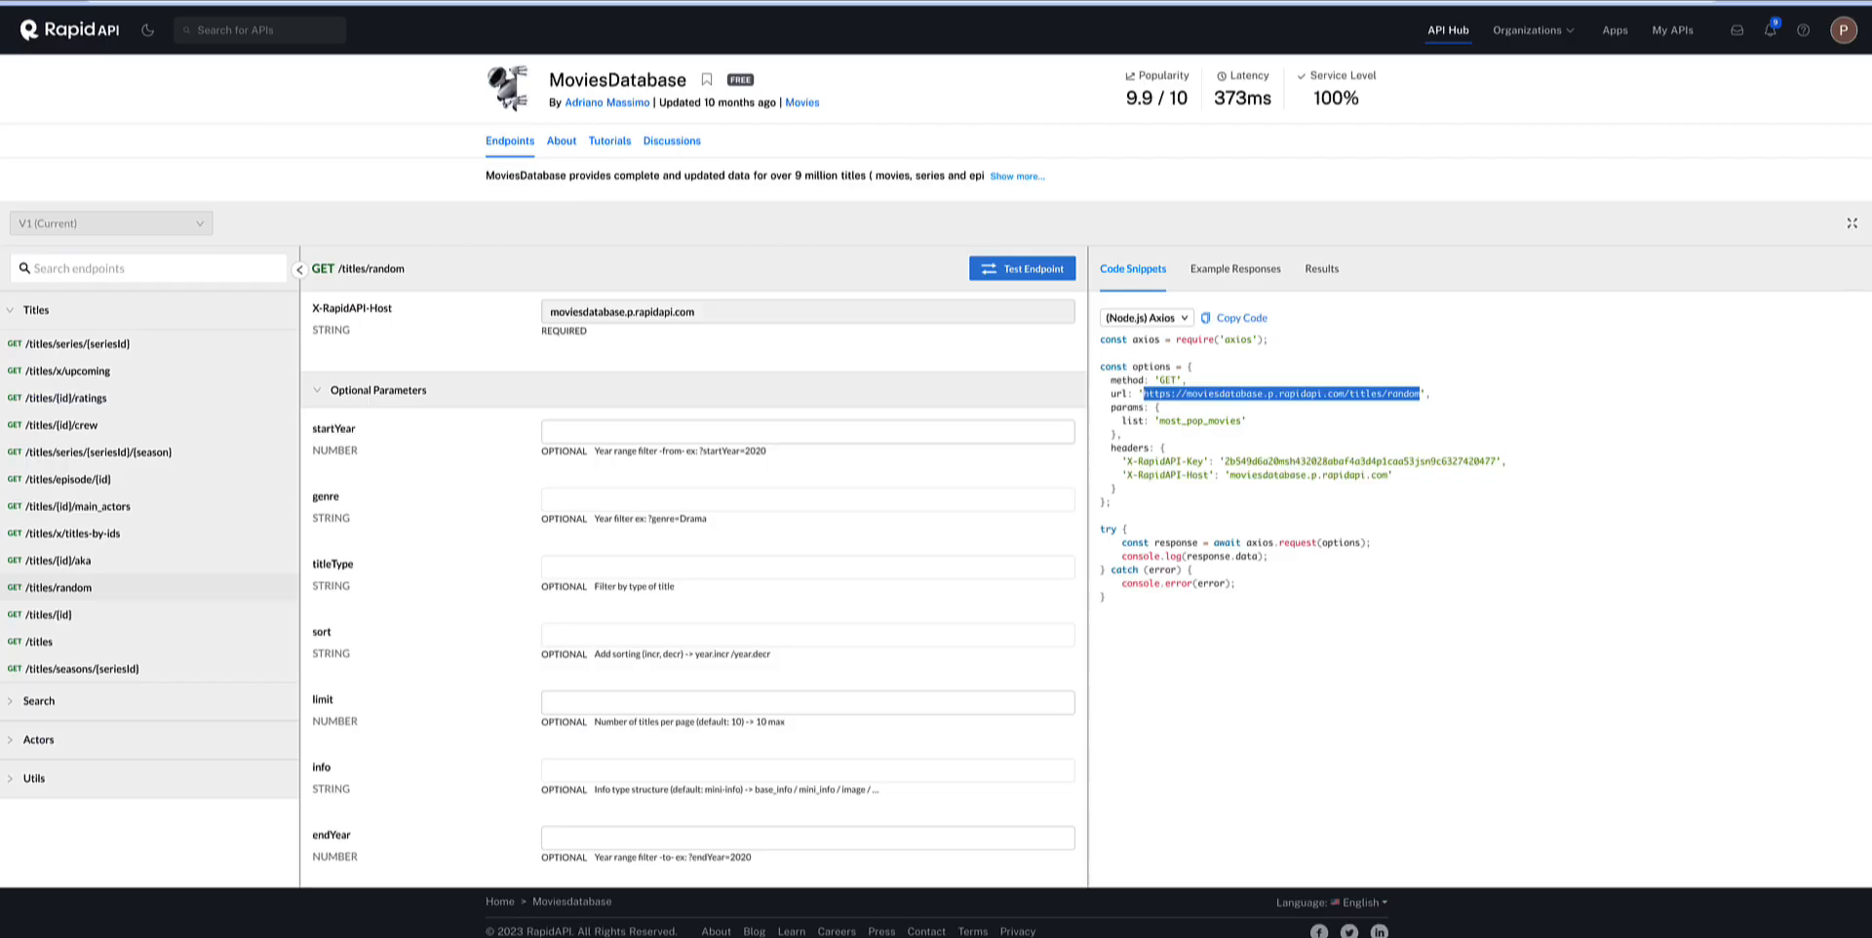
pyautogui.doubleClick(1167, 380)
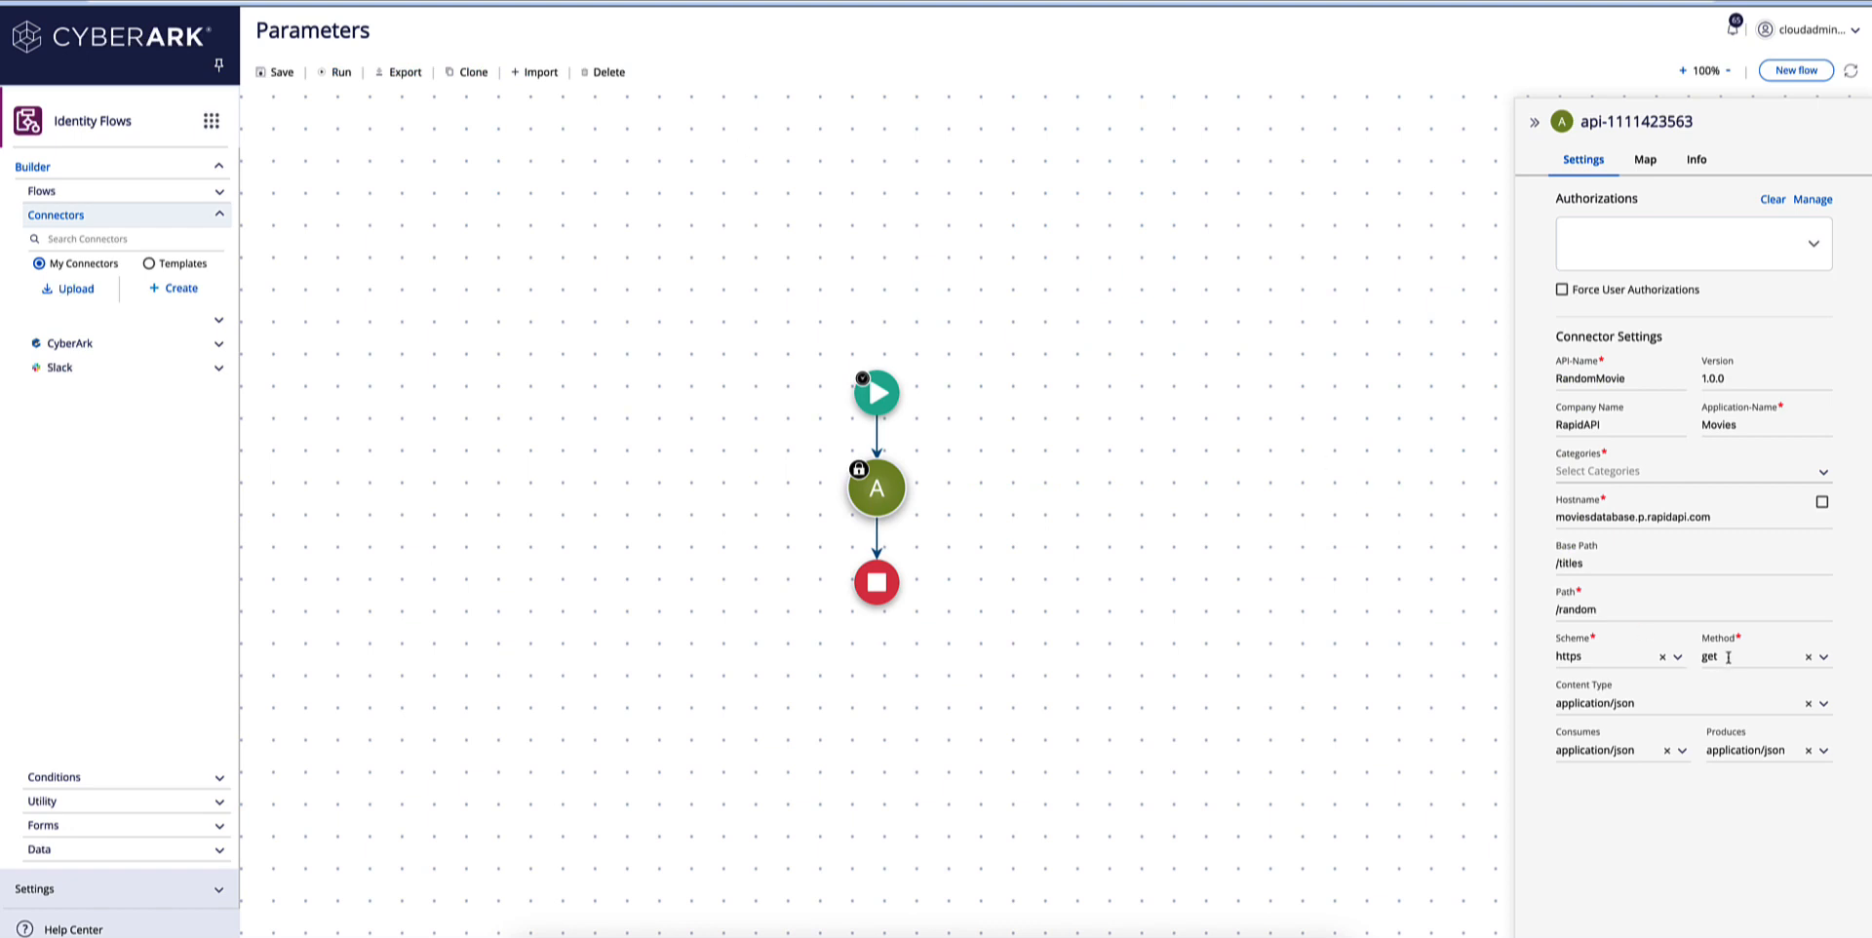
pyautogui.click(1645, 160)
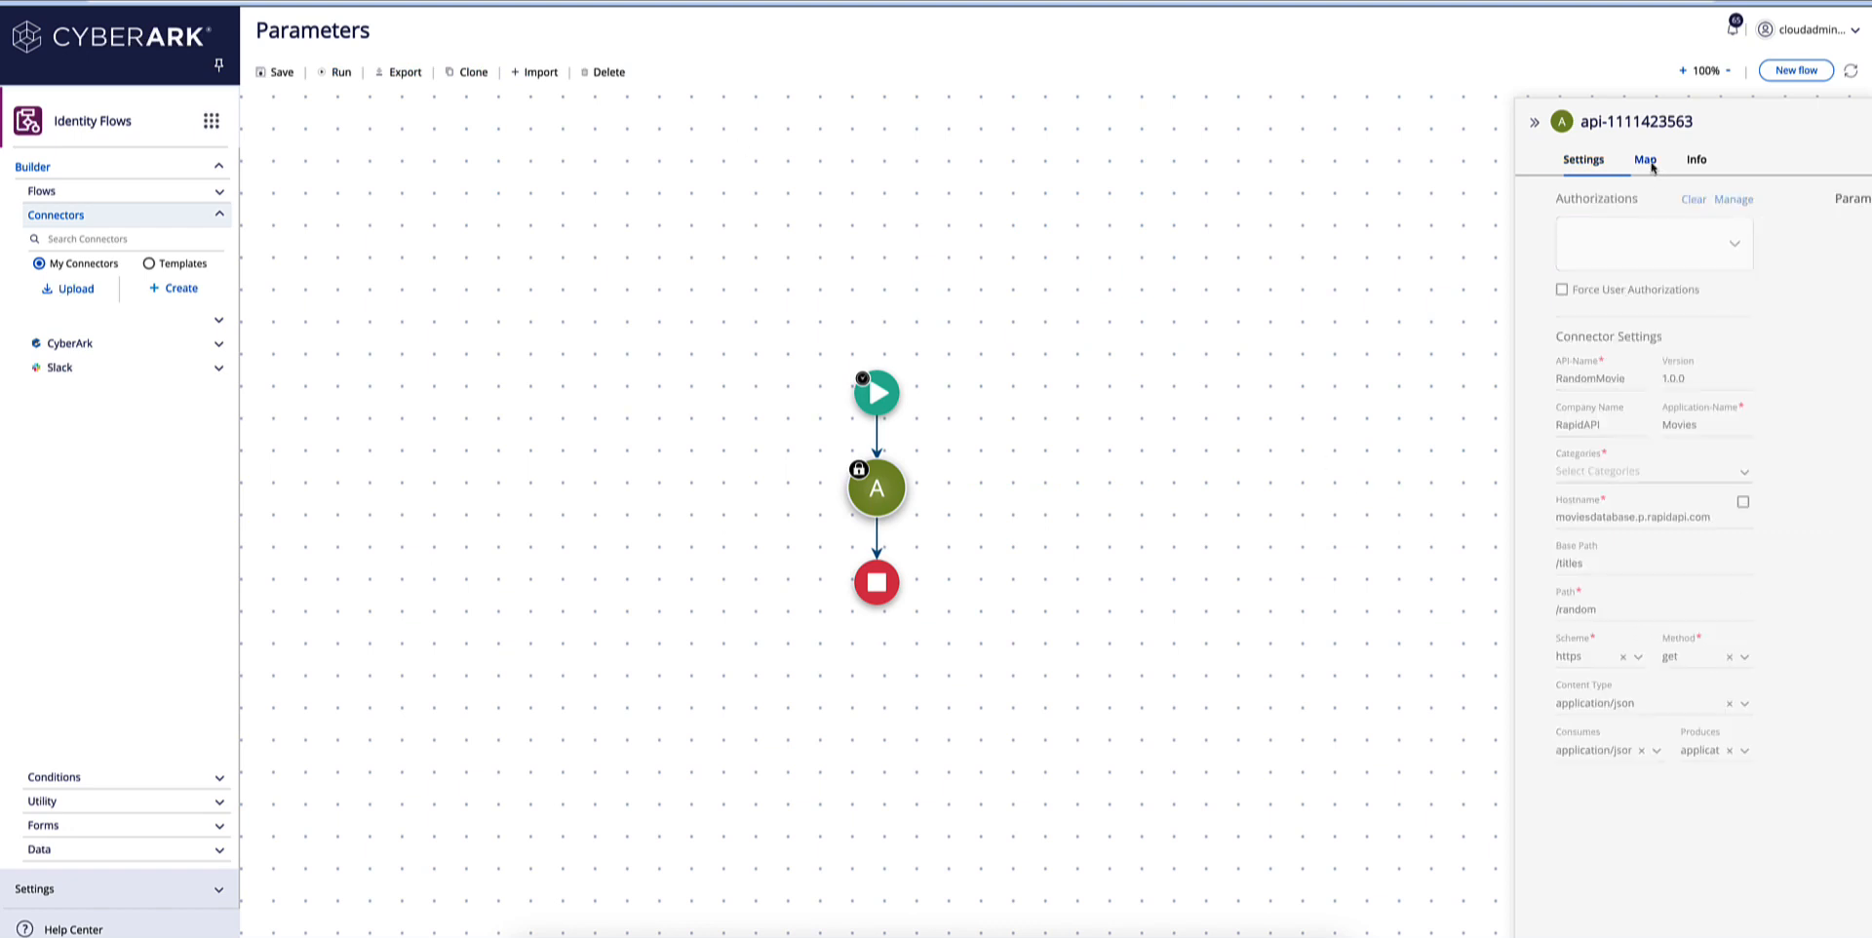
pyautogui.click(1824, 201)
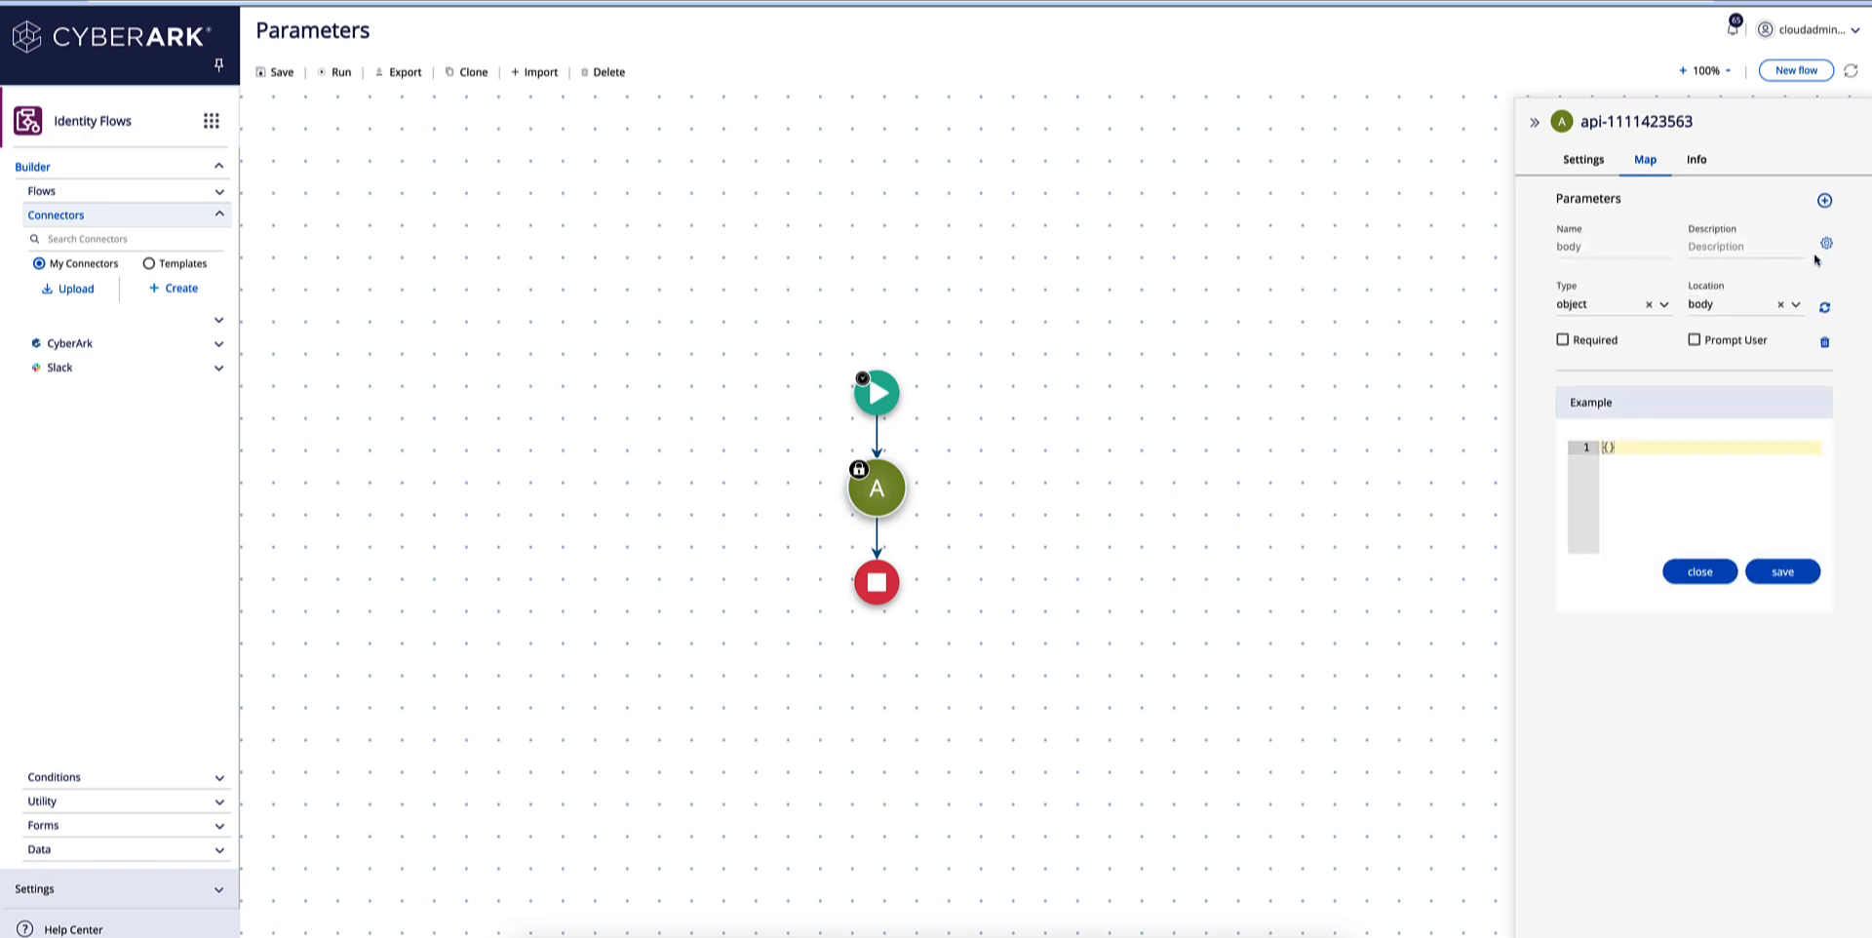
pyautogui.click(1797, 306)
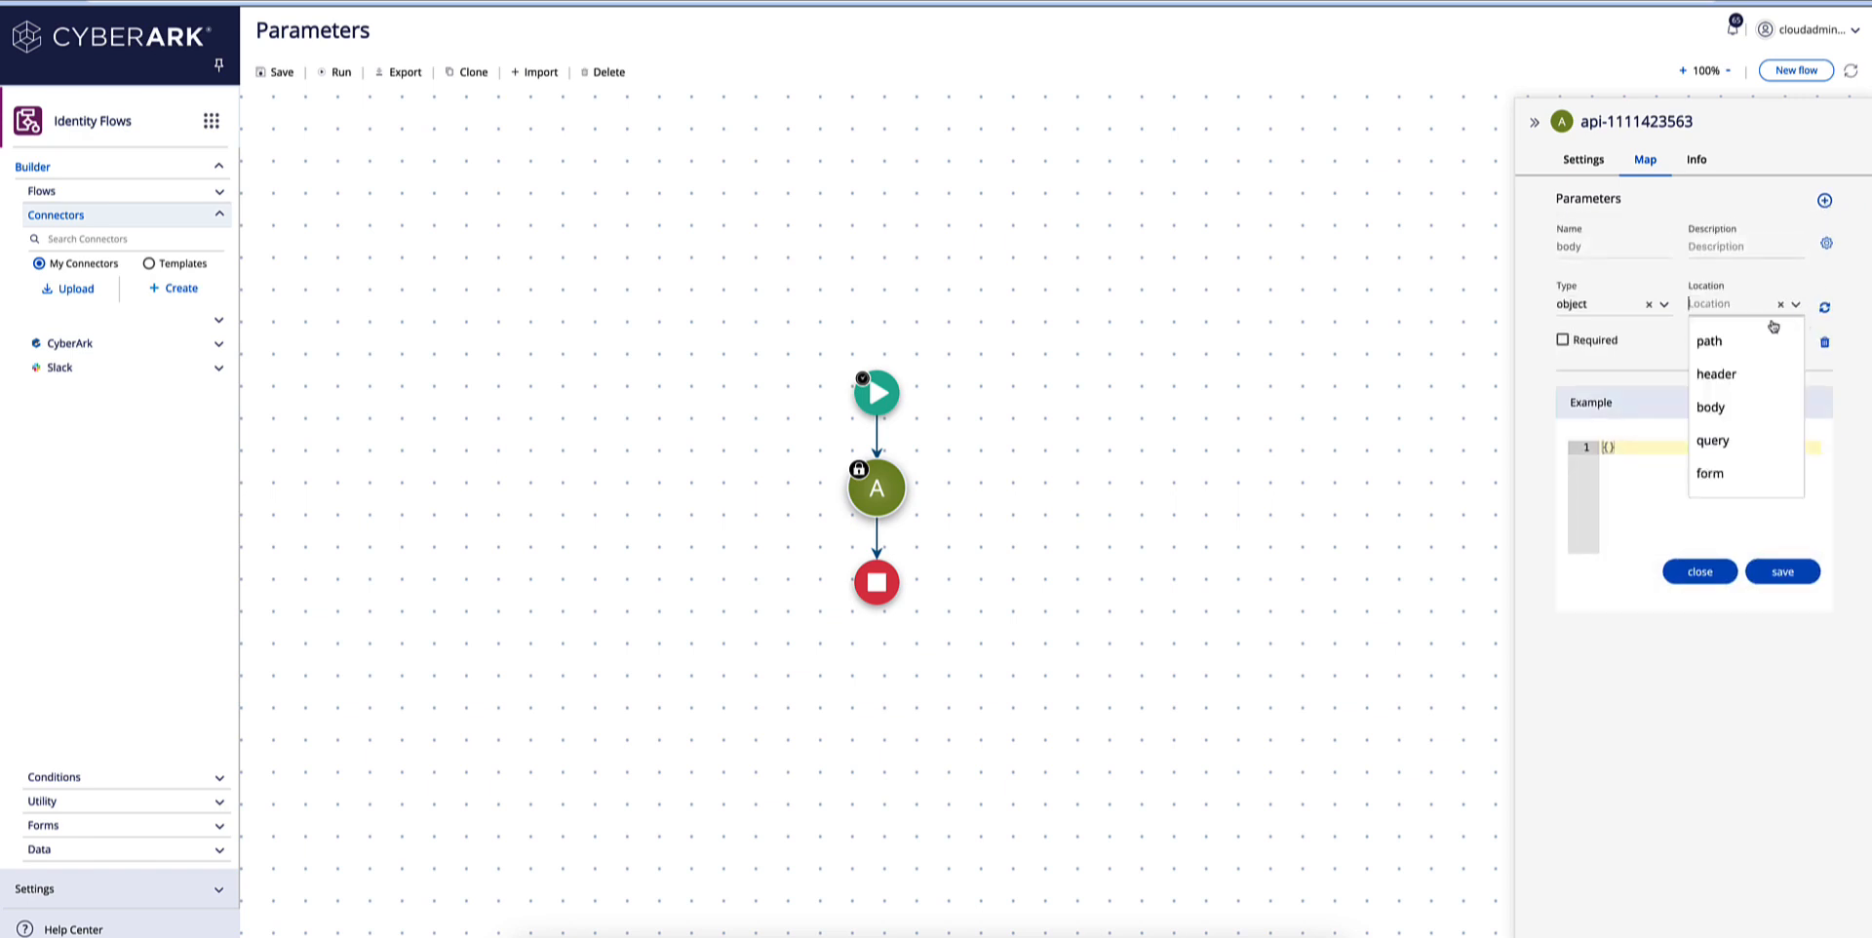
pyautogui.click(1739, 374)
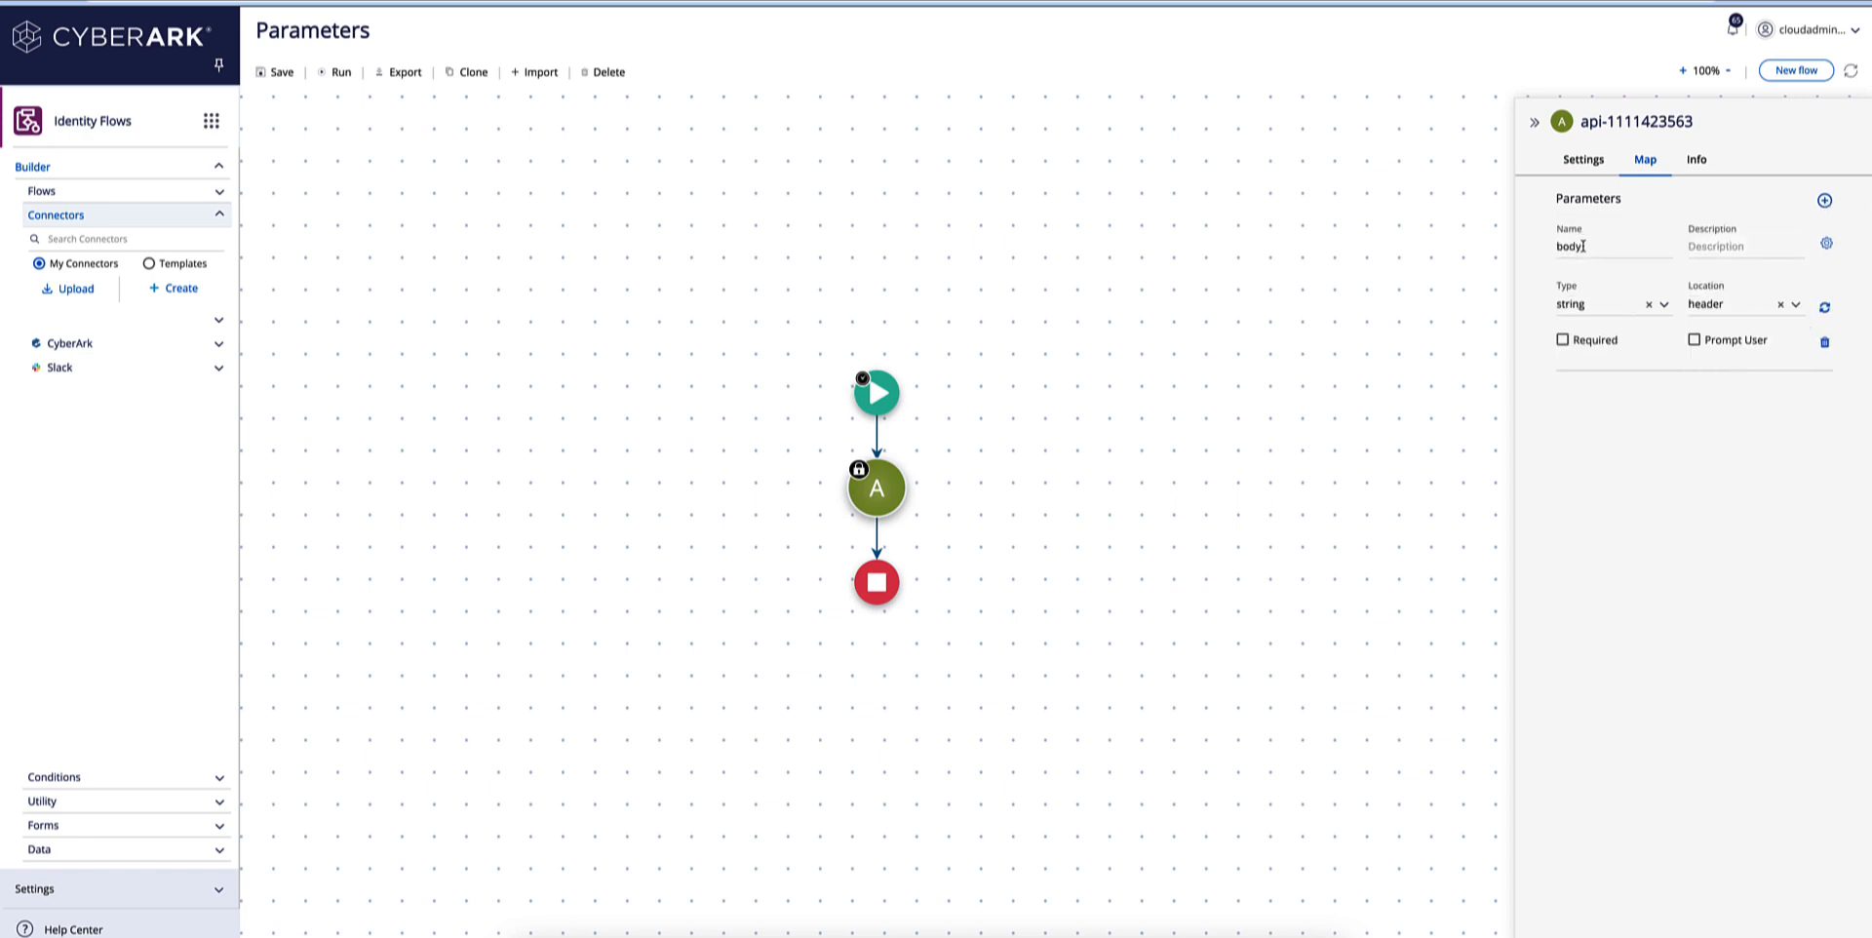
# Name the new header parameter X-RapidAPI-Key, copying the name from the RapidAPI code snippet, and collapse its definition.
pyautogui.moveTo(1583, 246); pyautogui.dragTo(1538, 248)
pyautogui.click(487, 2)
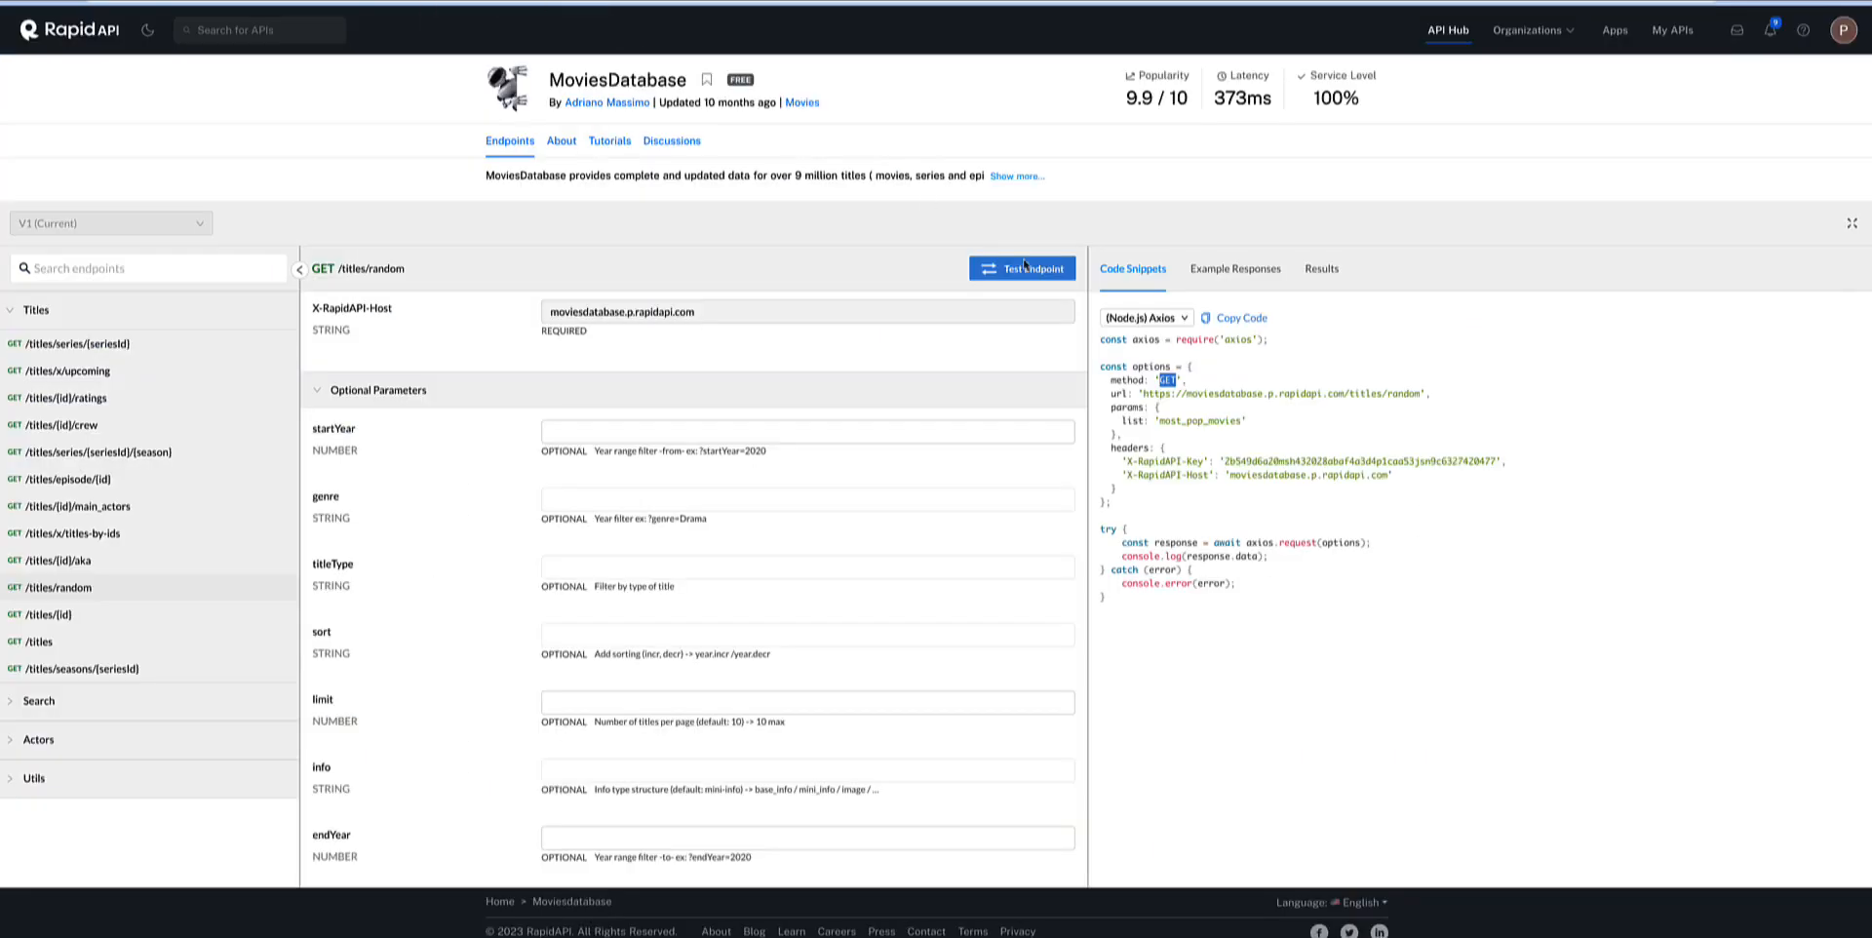
pyautogui.moveTo(1206, 460); pyautogui.dragTo(1125, 461)
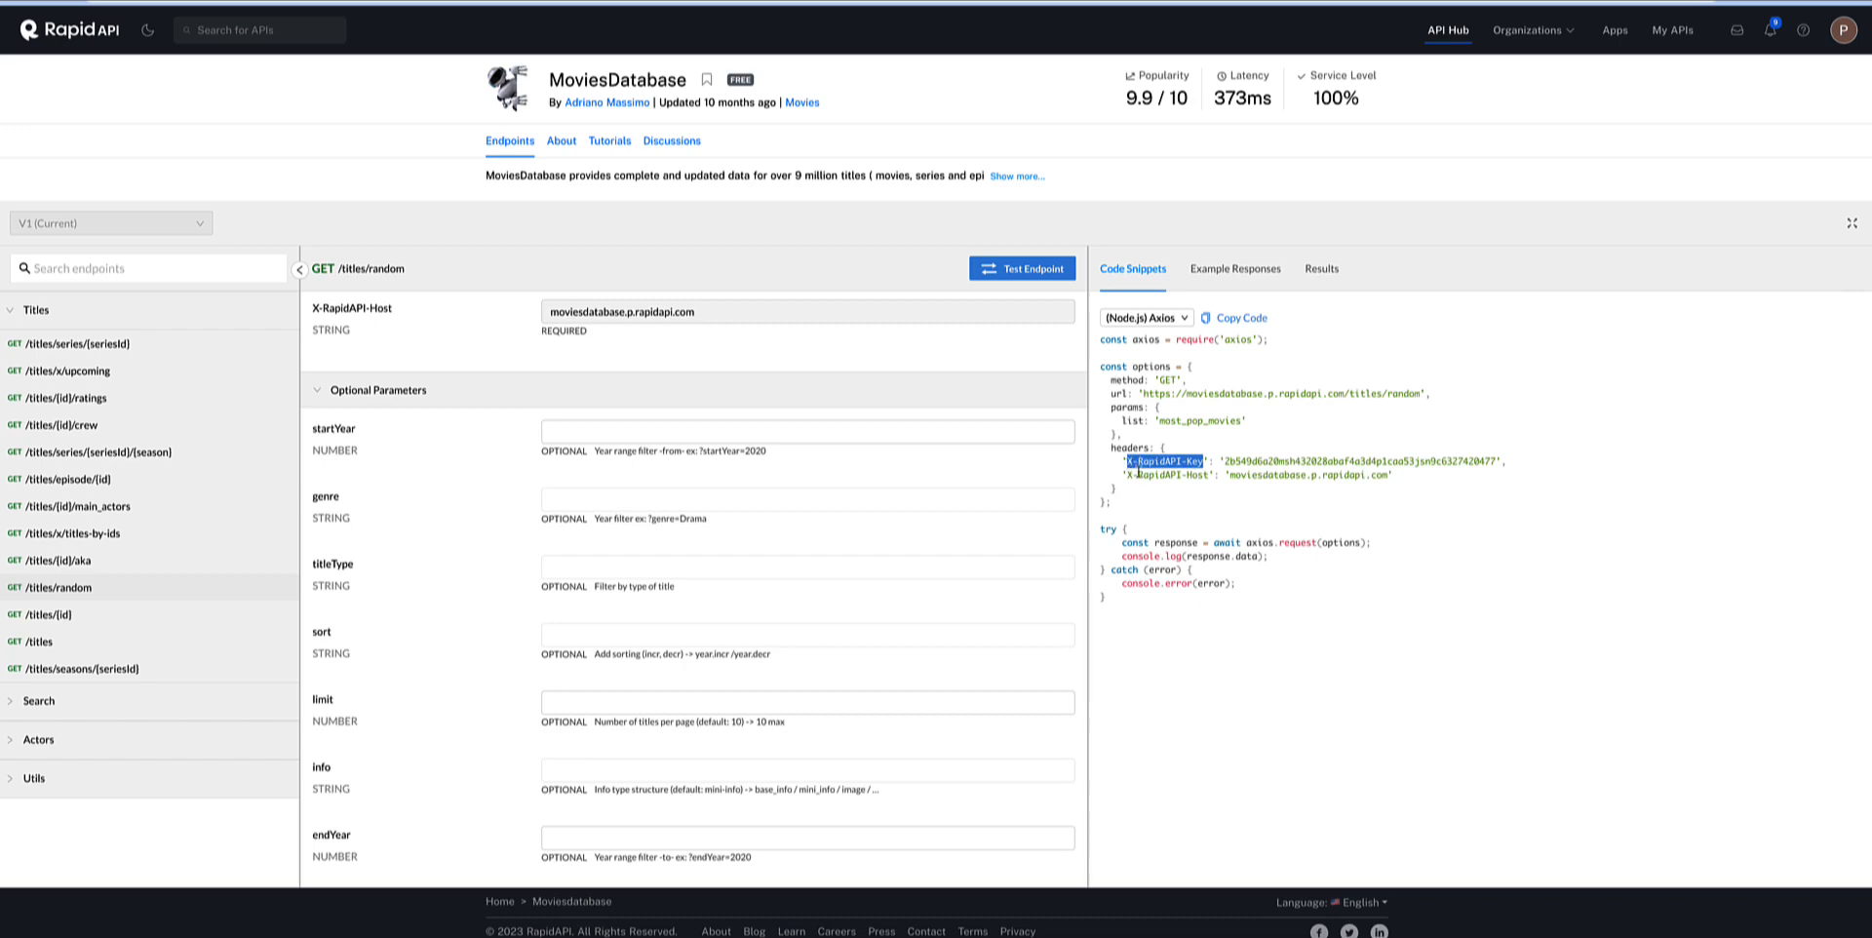
pyautogui.click(273, 2)
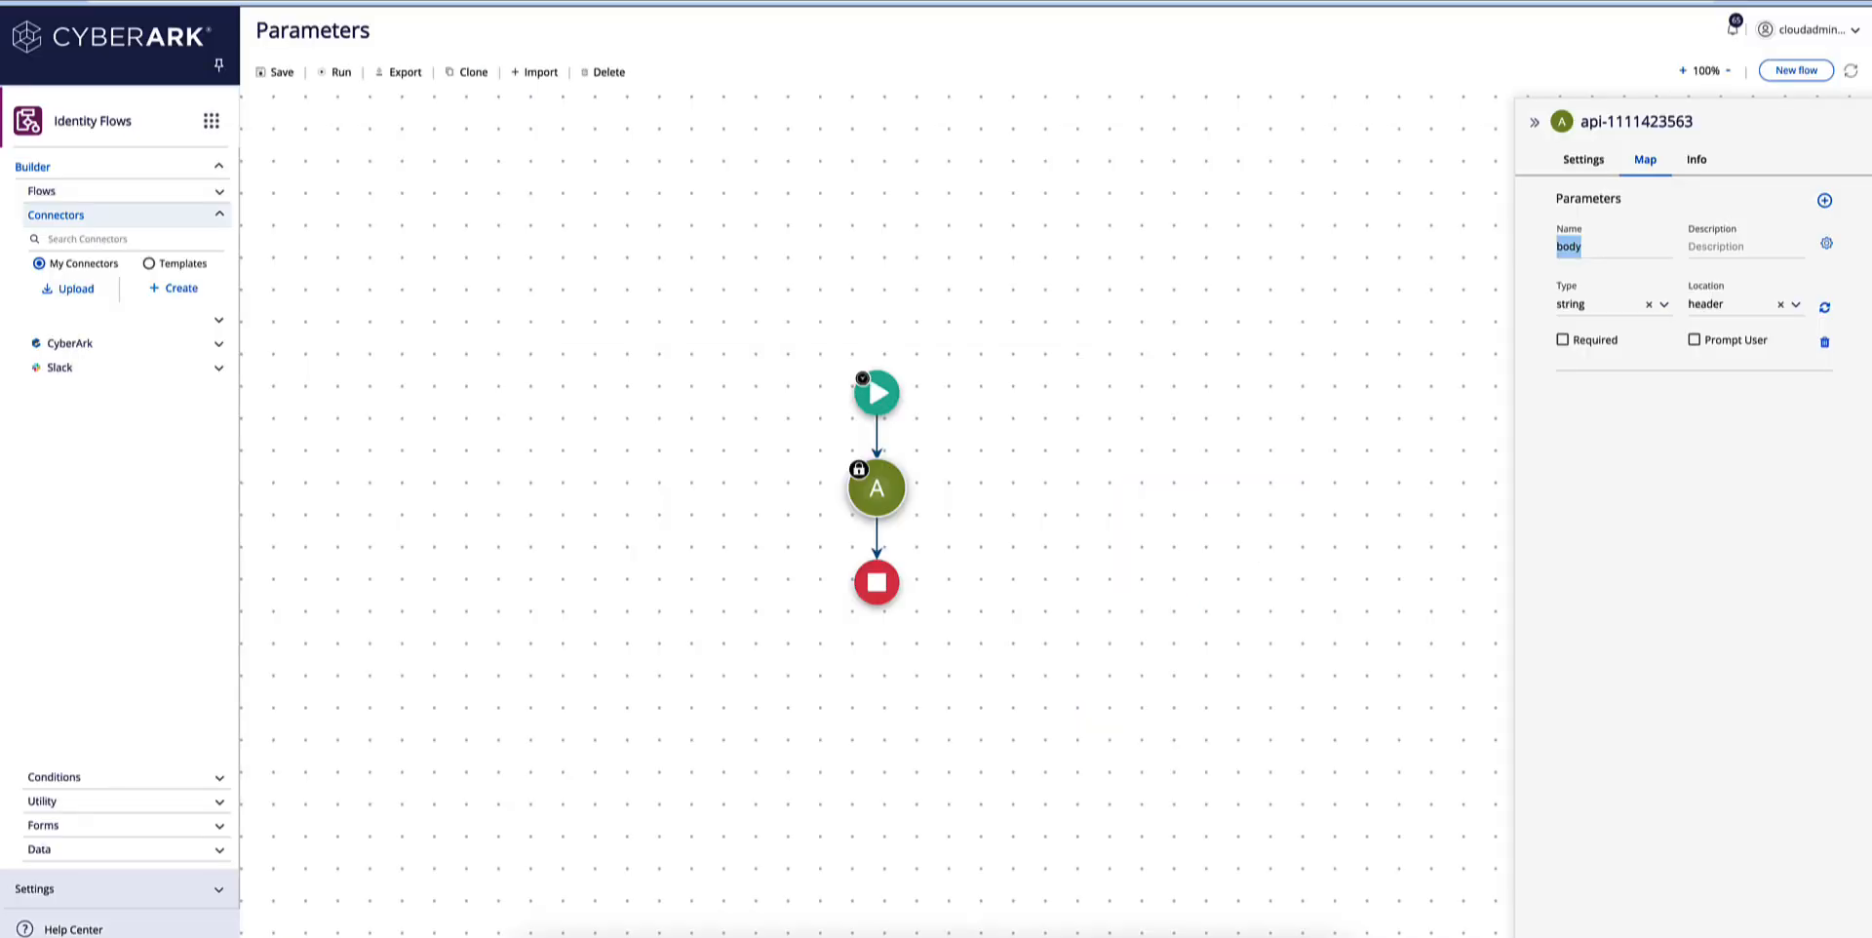
pyautogui.hotkey('ctrl', 'v')
pyautogui.click(1826, 245)
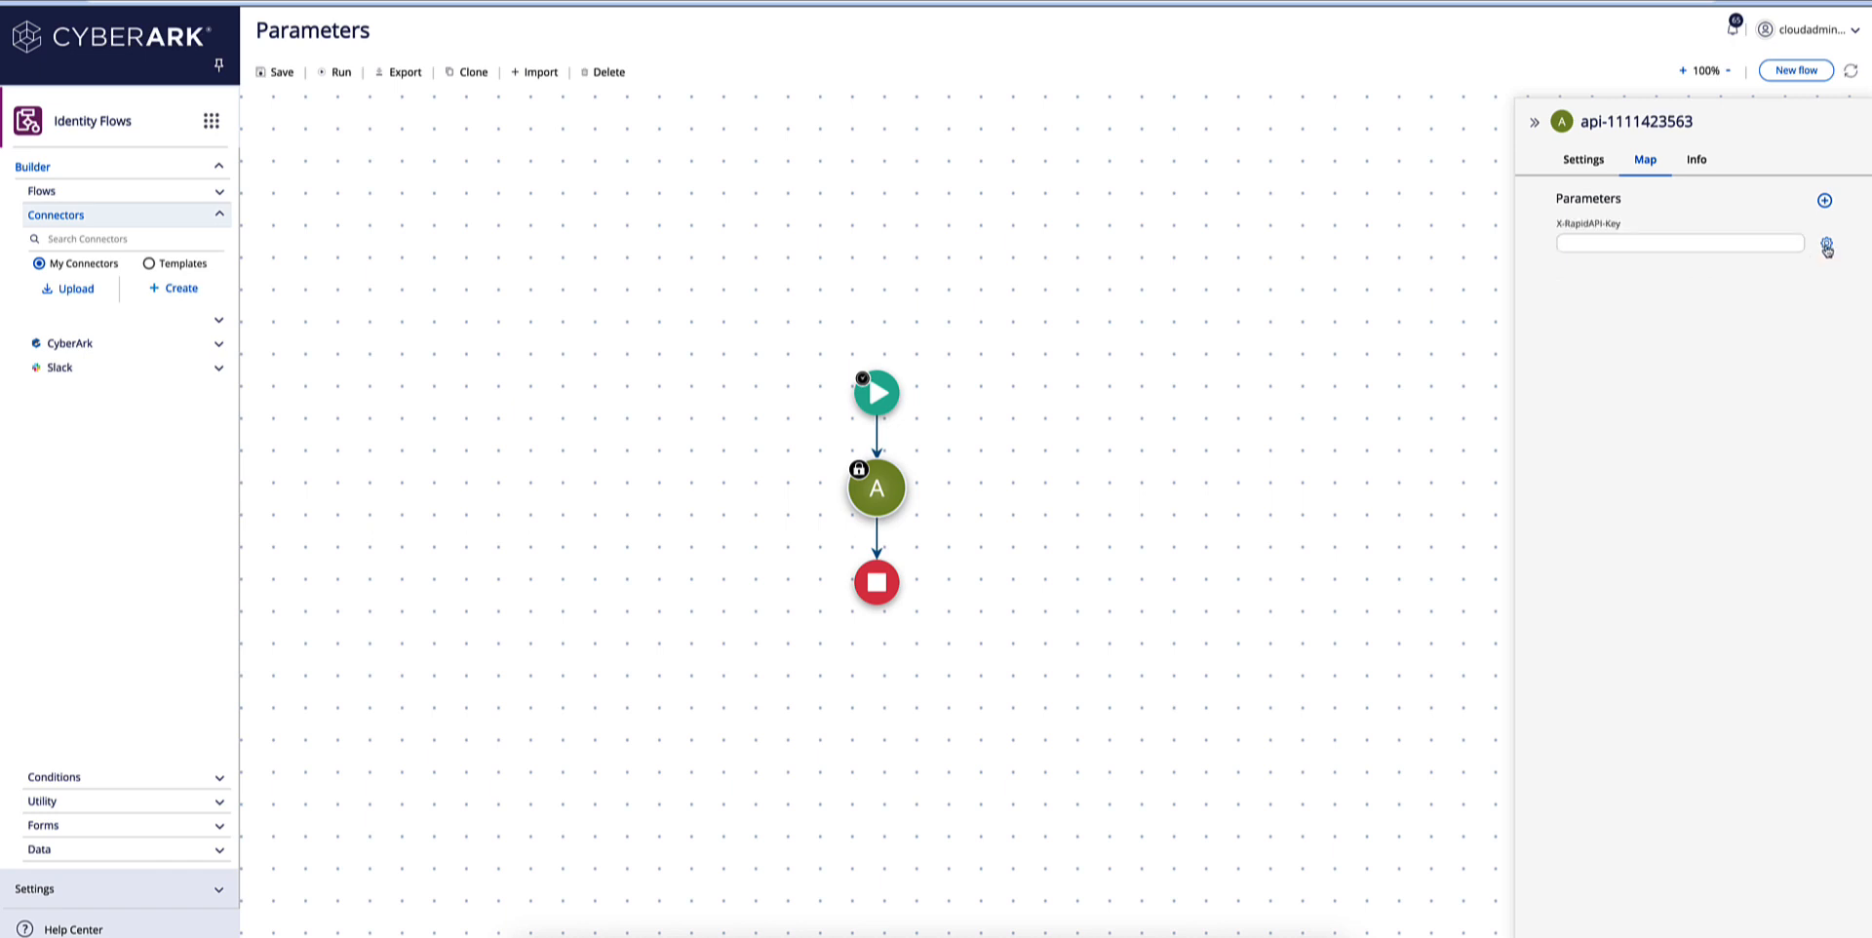
# Copy the API key from the RapidAPI code snippet and paste it as the X-RapidAPI-Key parameter's value in Identity Flows.
pyautogui.click(1620, 243)
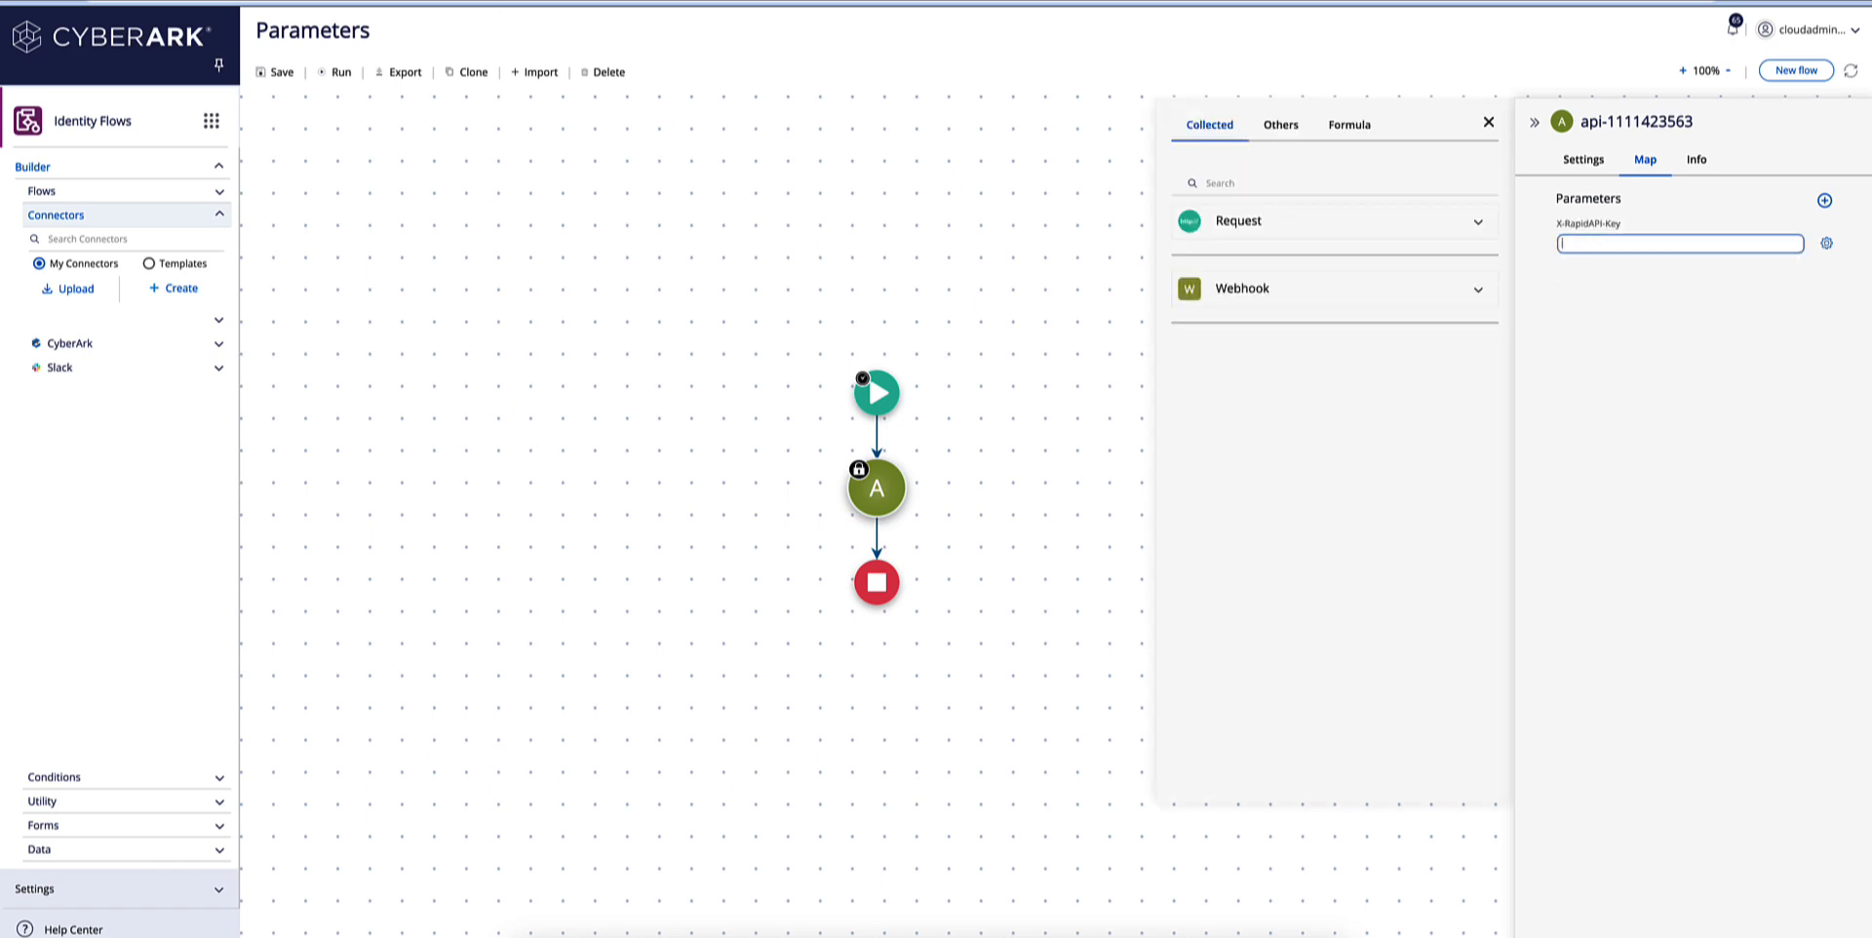
pyautogui.click(473, 2)
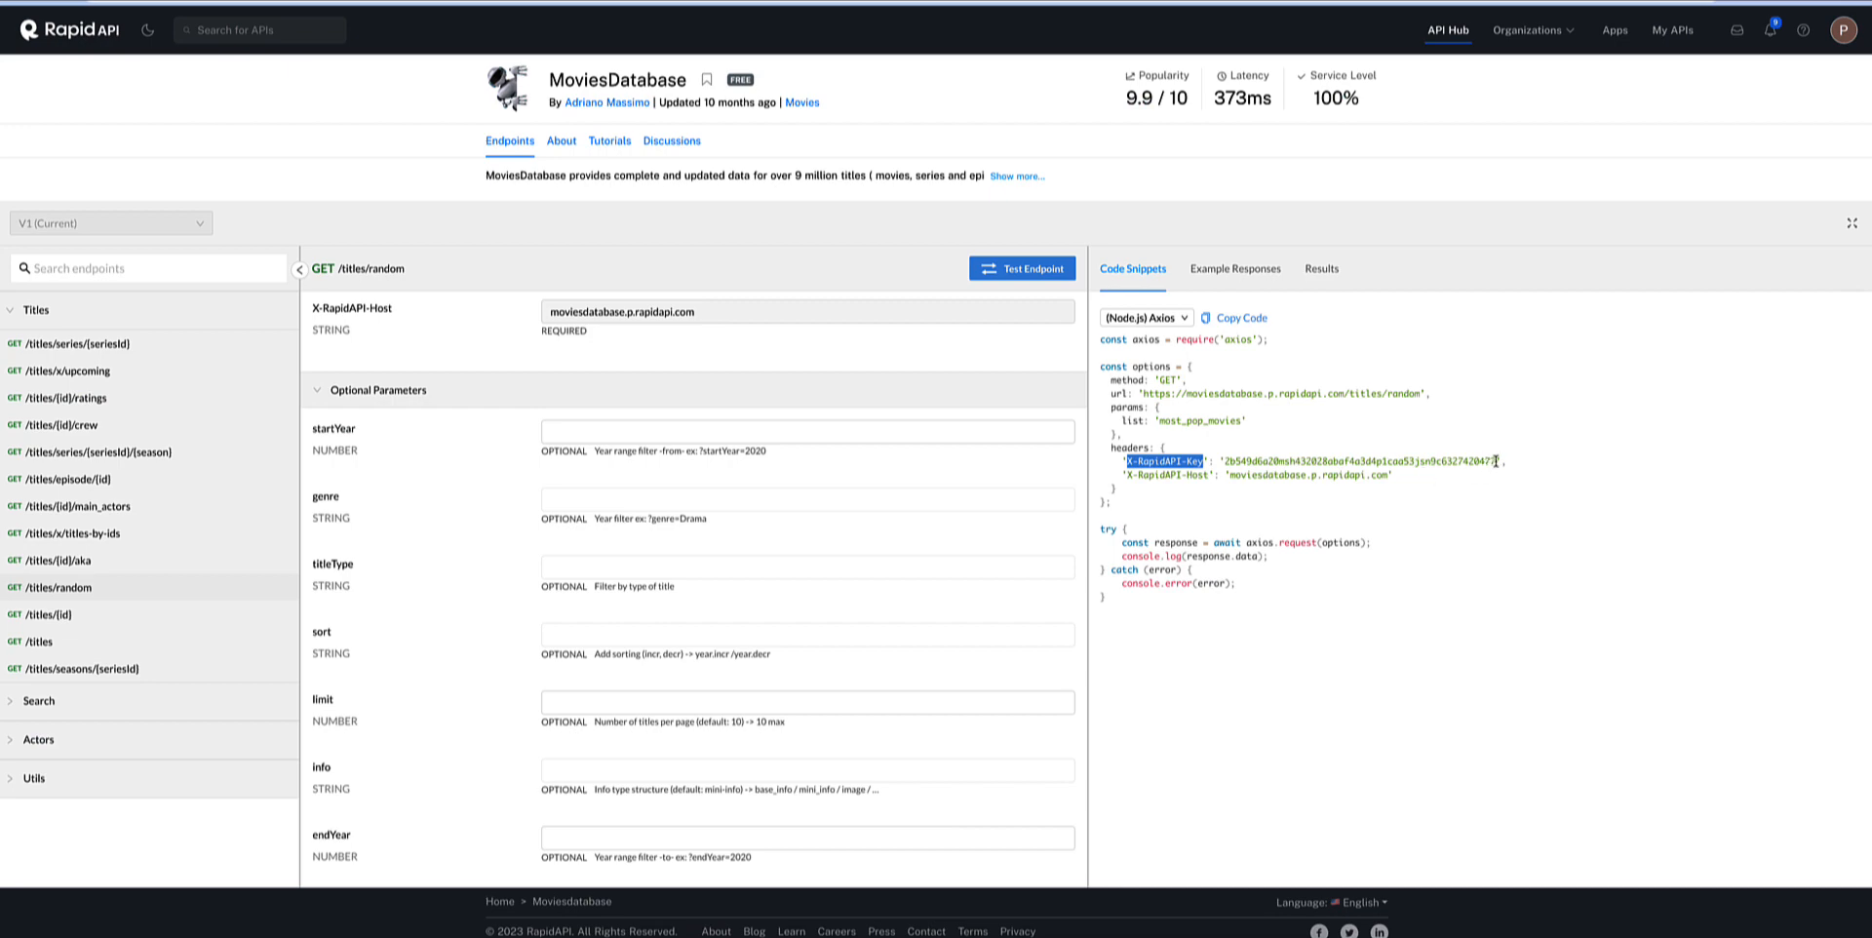
pyautogui.moveTo(1496, 460); pyautogui.dragTo(1433, 460)
pyautogui.moveTo(1274, 456); pyautogui.dragTo(1227, 459)
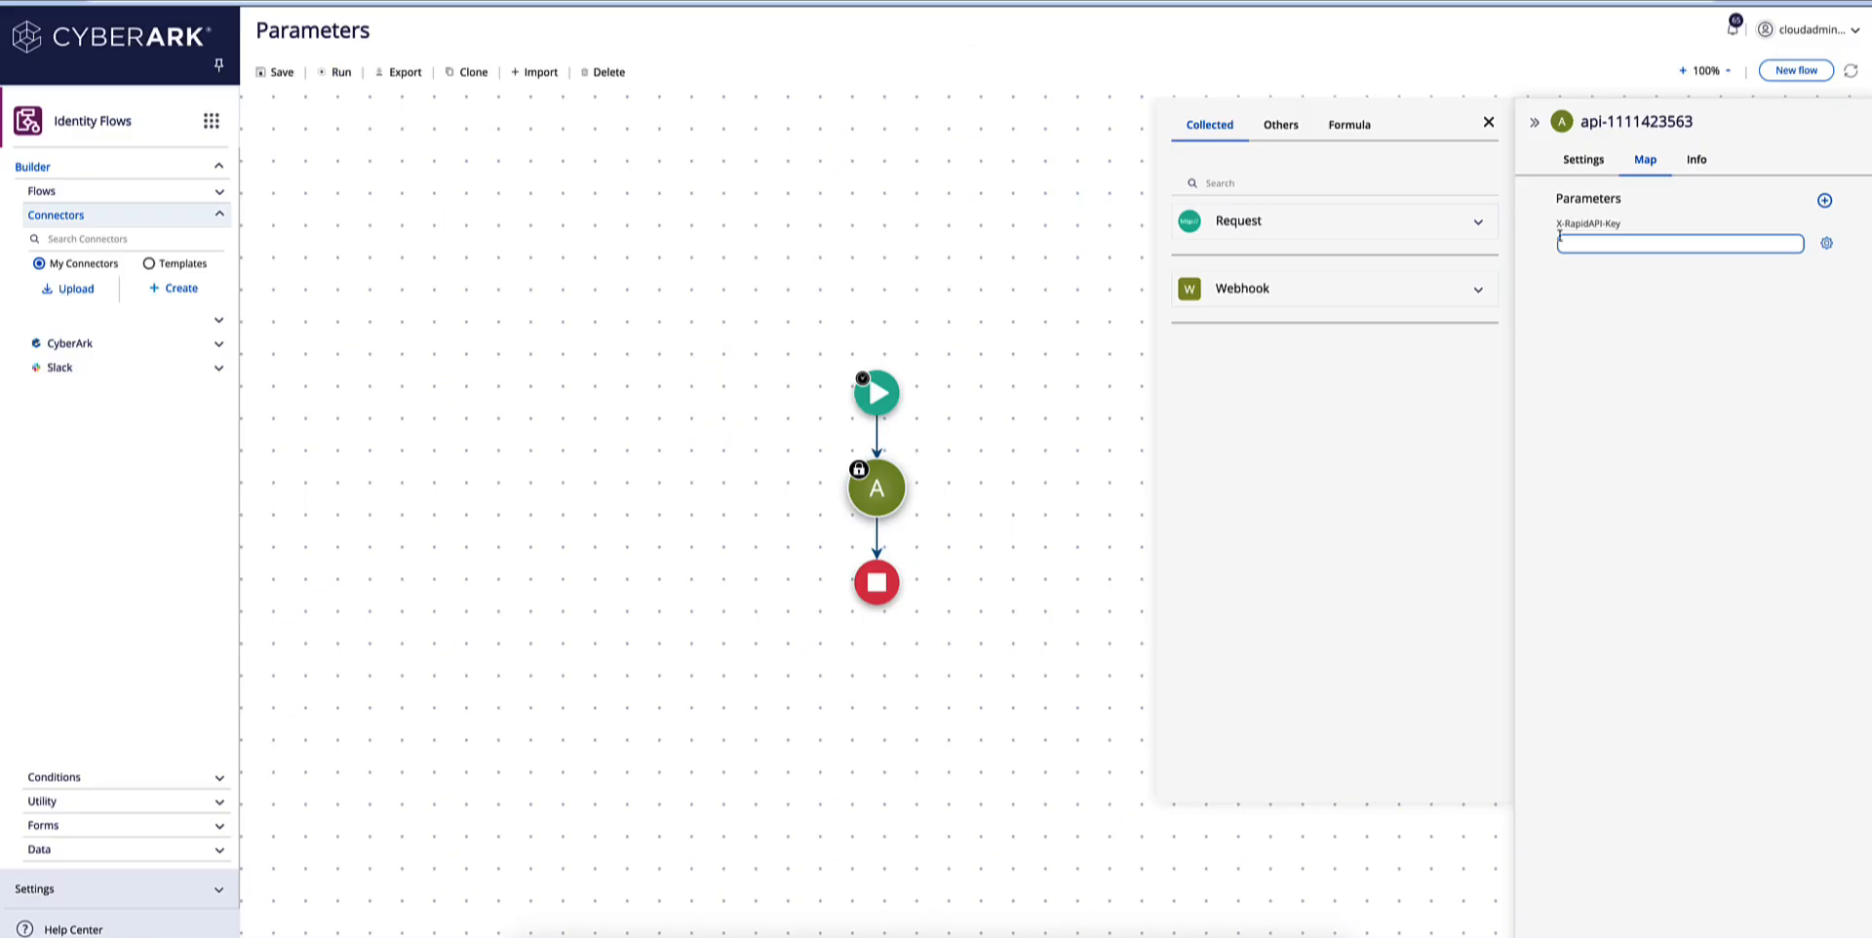
pyautogui.hotkey('ctrl', 'v')
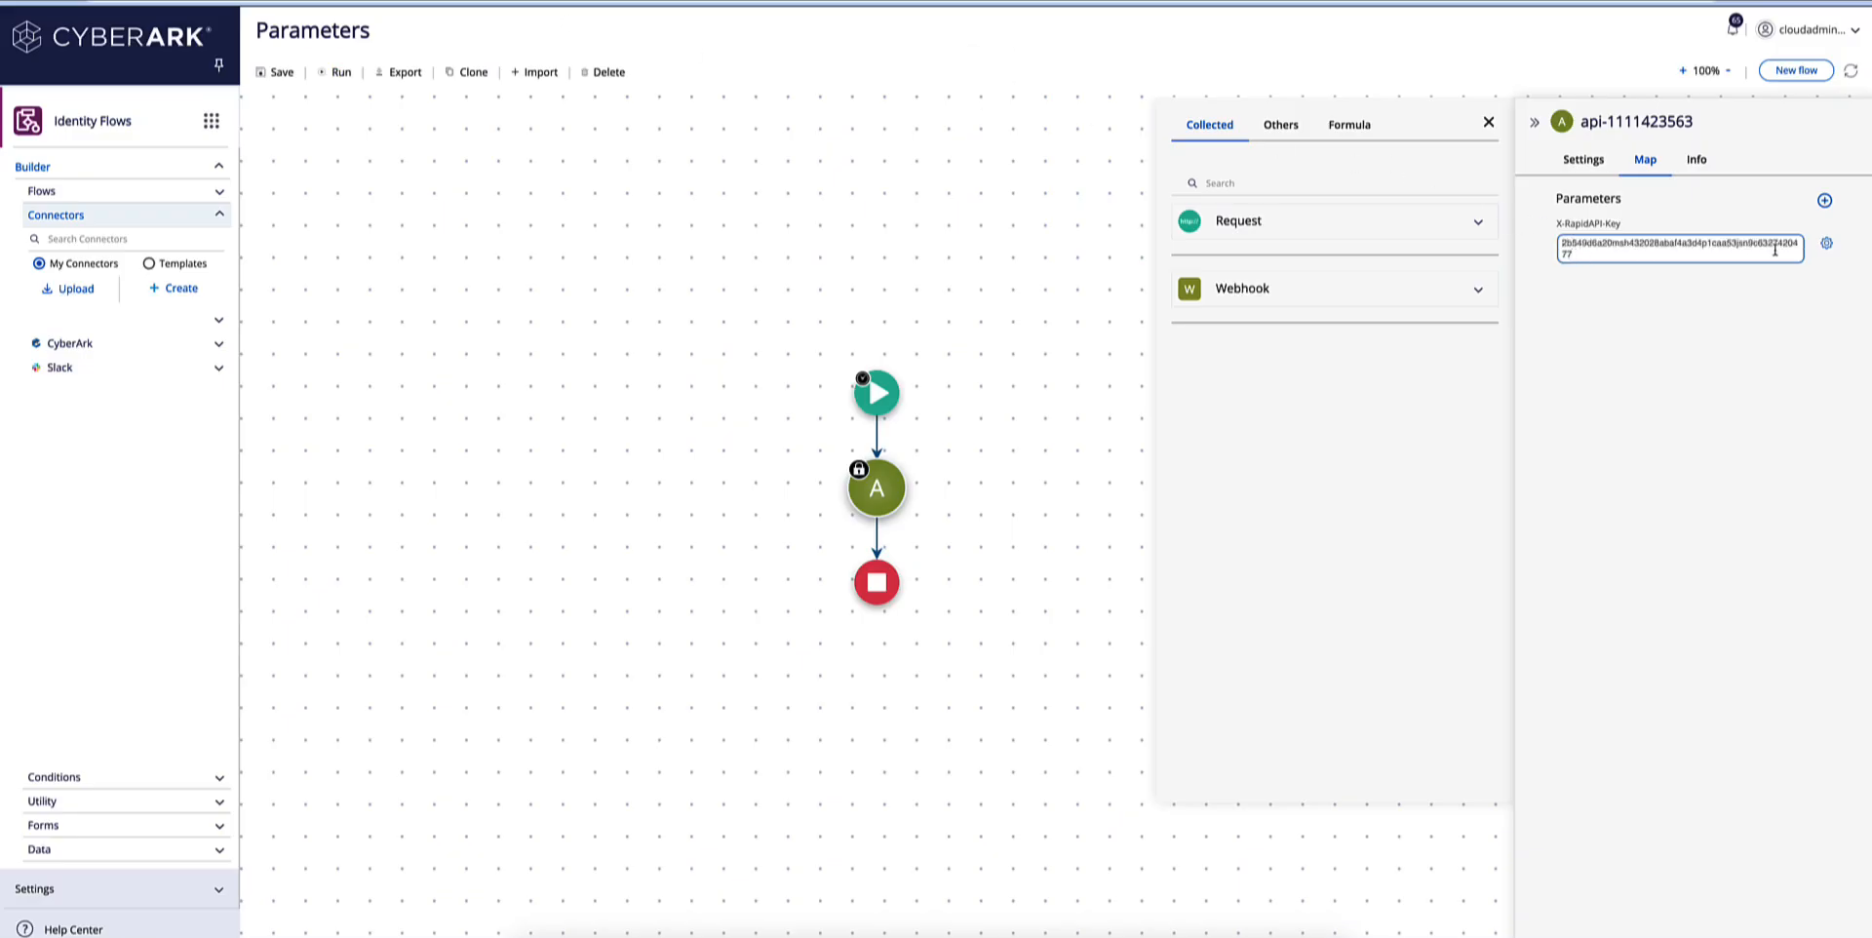
# Add a second header parameter and name it X-RapidAPI-Host, copying the name from the RapidAPI code snippet.
pyautogui.click(1824, 200)
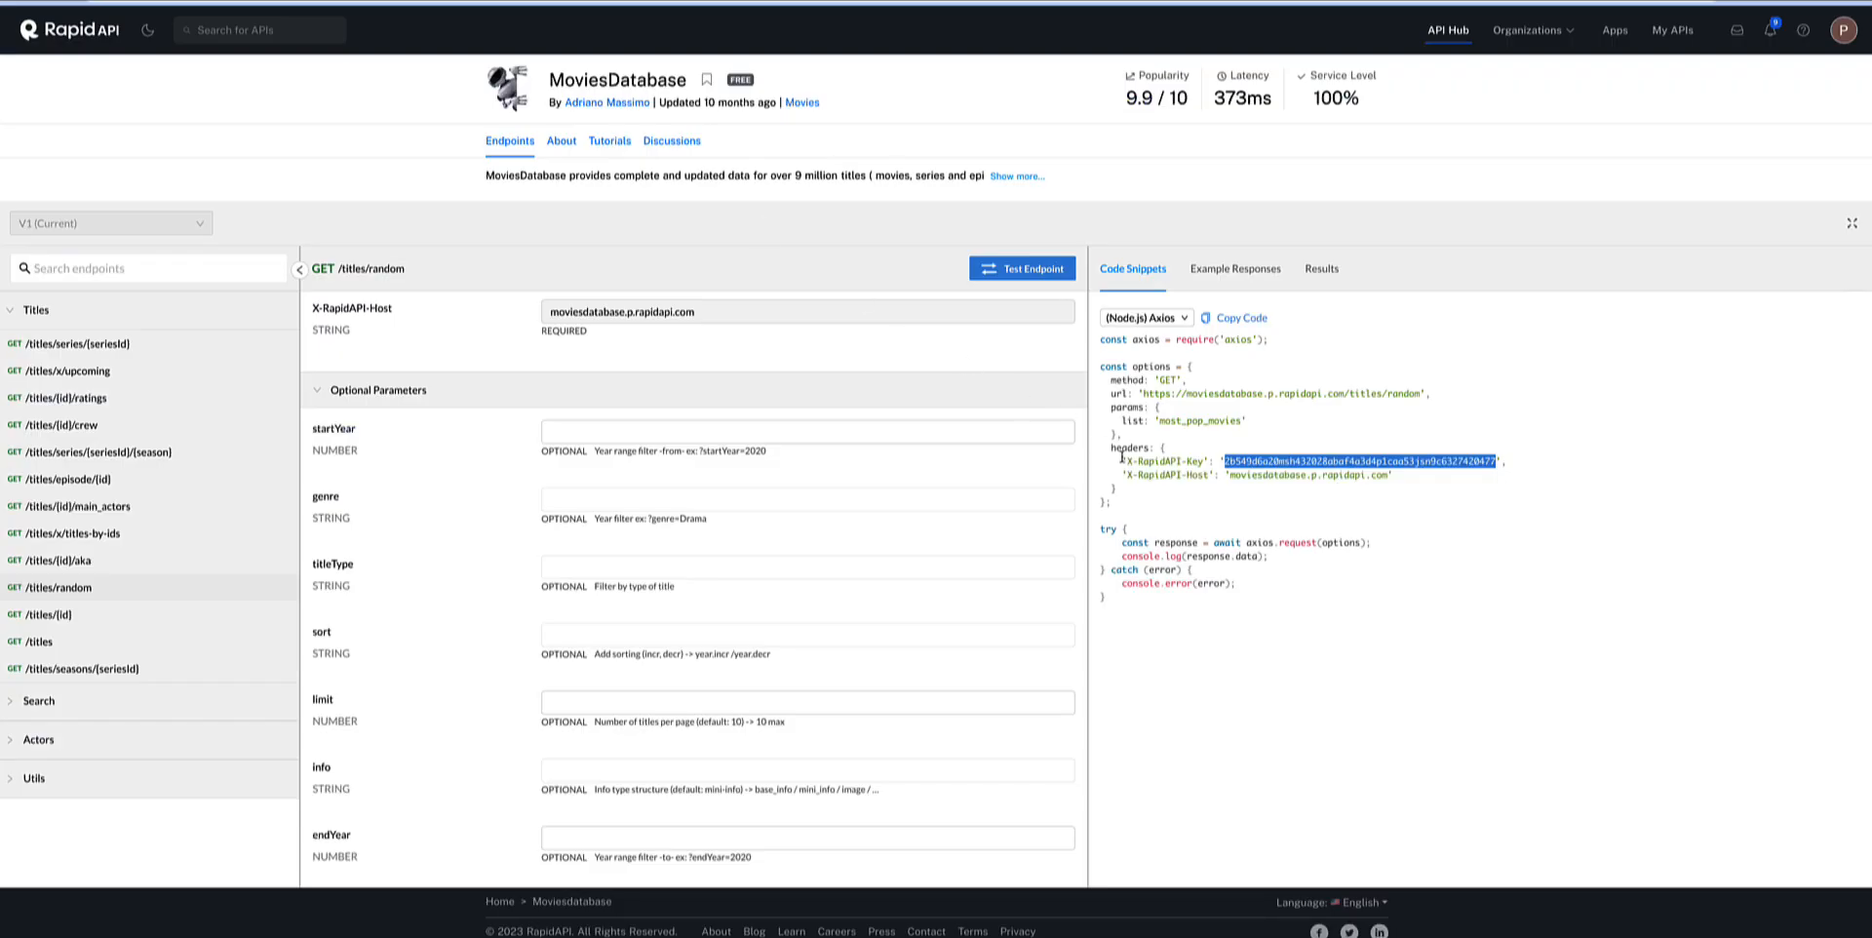
pyautogui.click(1191, 493)
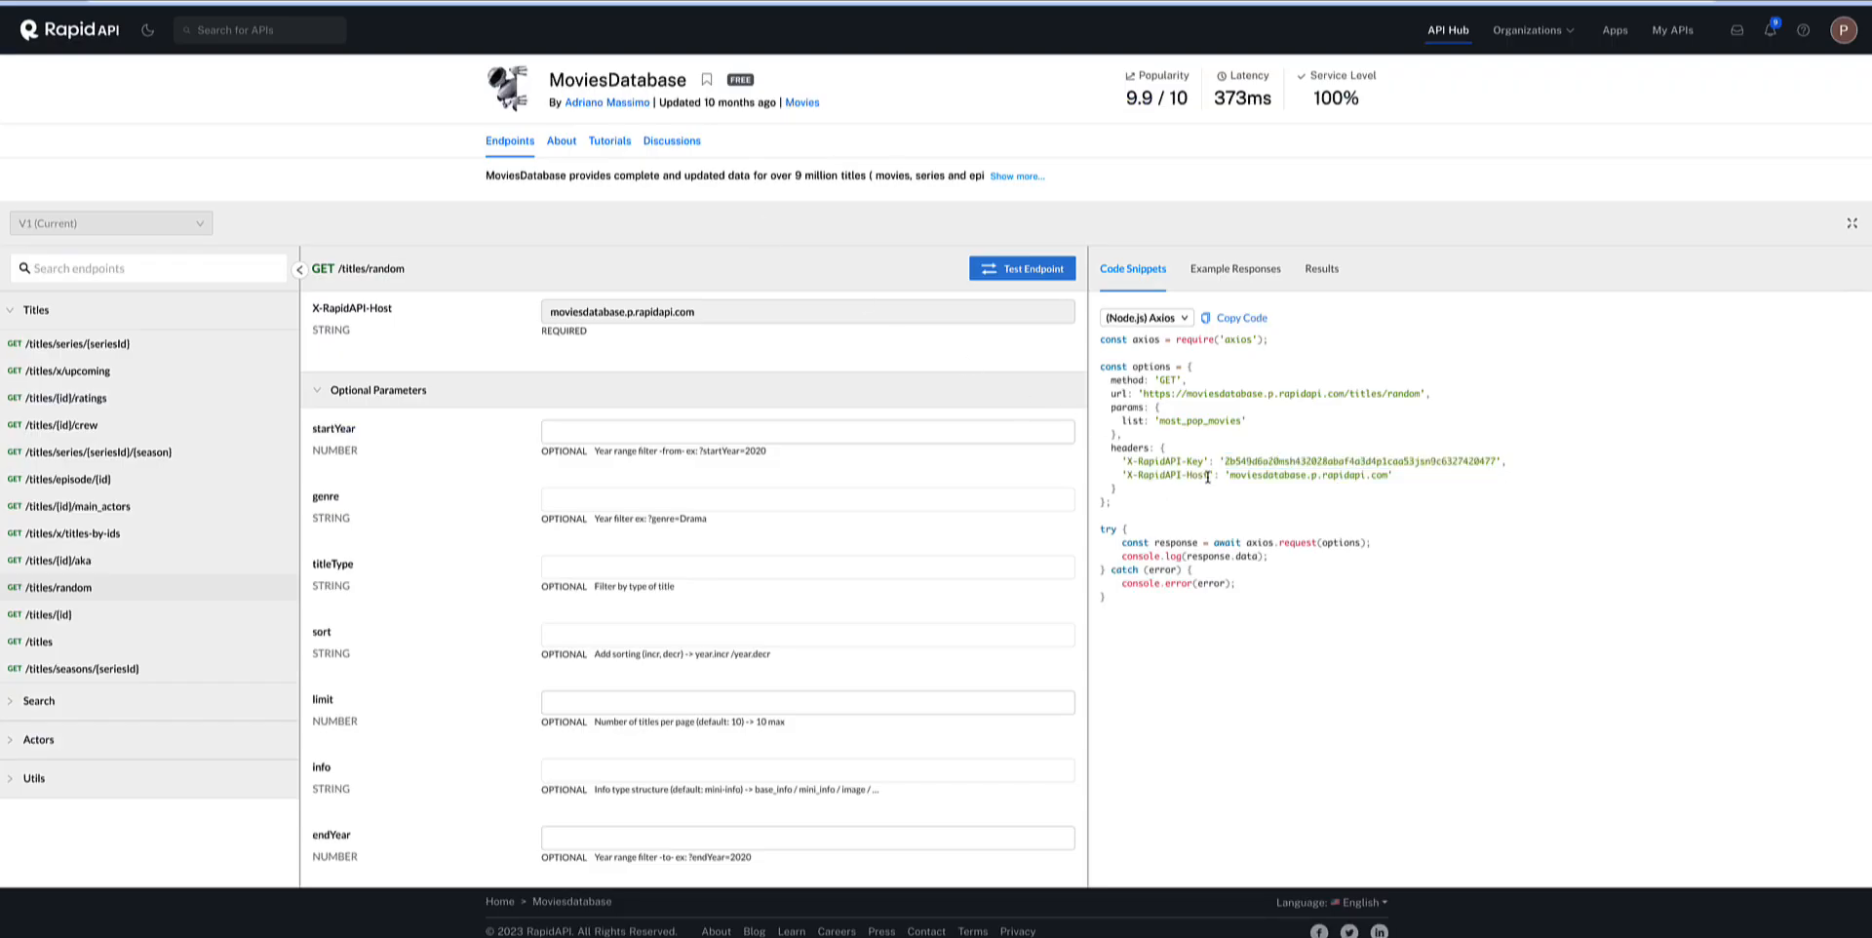
pyautogui.moveTo(1208, 476); pyautogui.dragTo(1128, 475)
pyautogui.hotkey('ctrl', 'c')
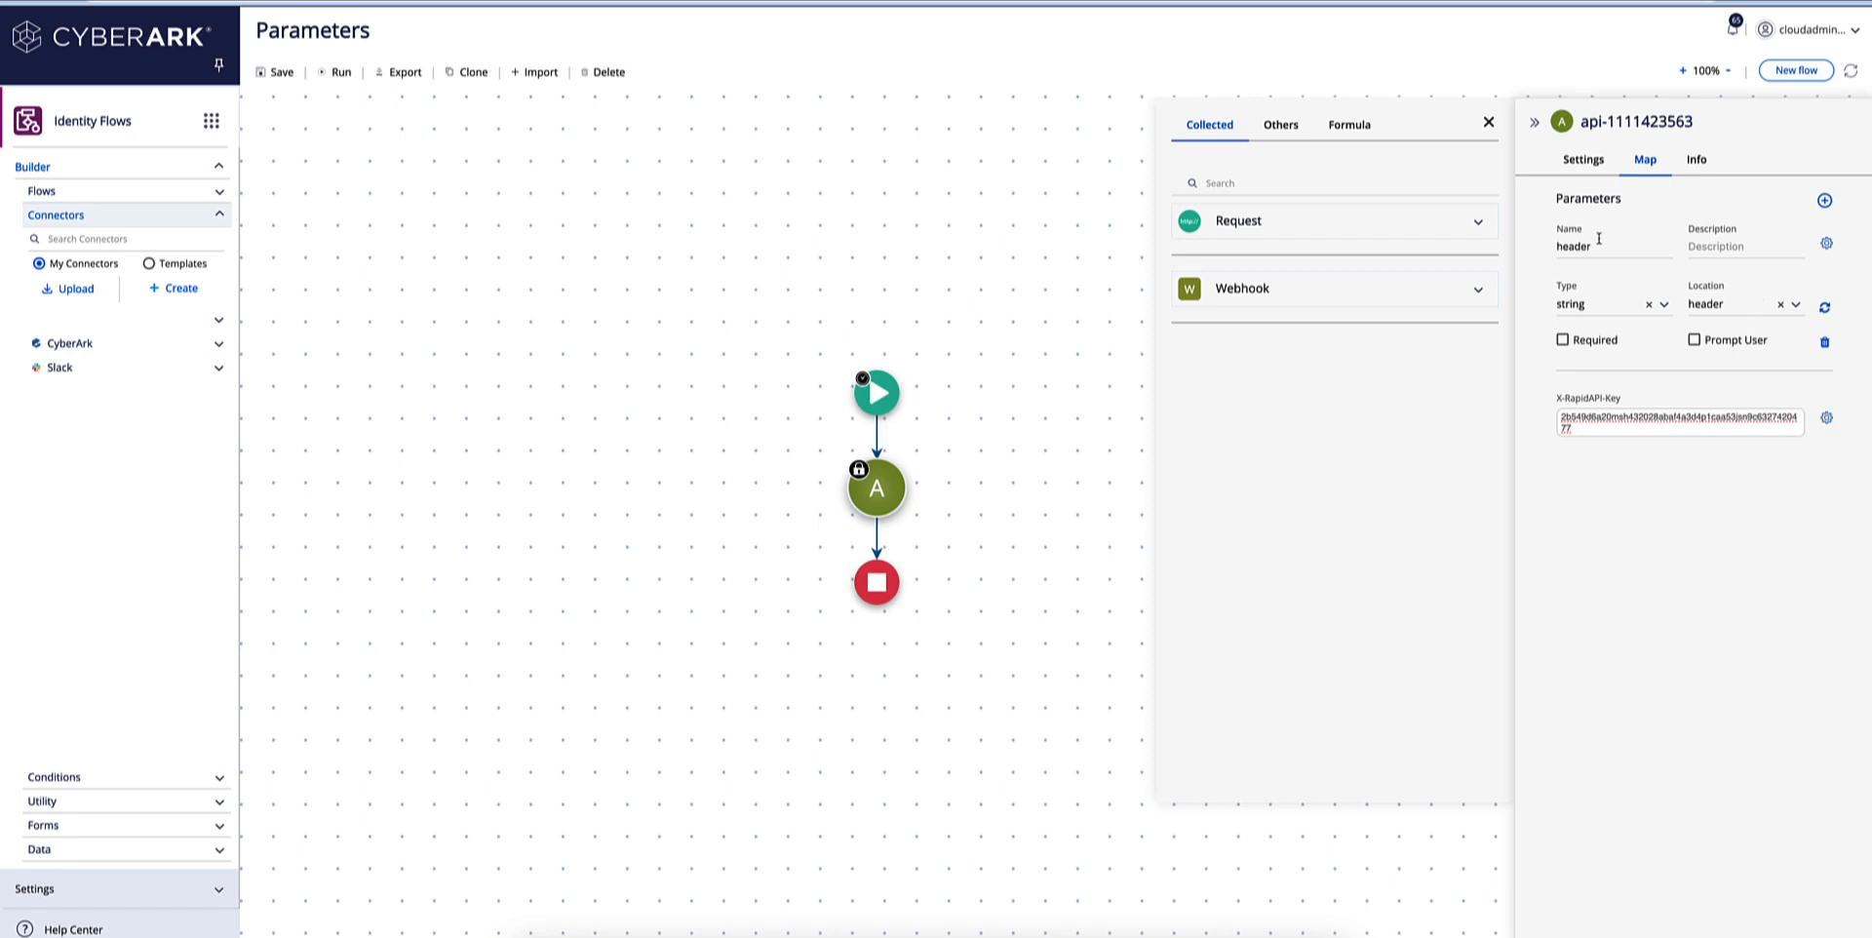
pyautogui.moveTo(1596, 247); pyautogui.dragTo(1544, 251)
pyautogui.hotkey('ctrl', 'v')
pyautogui.click(1826, 243)
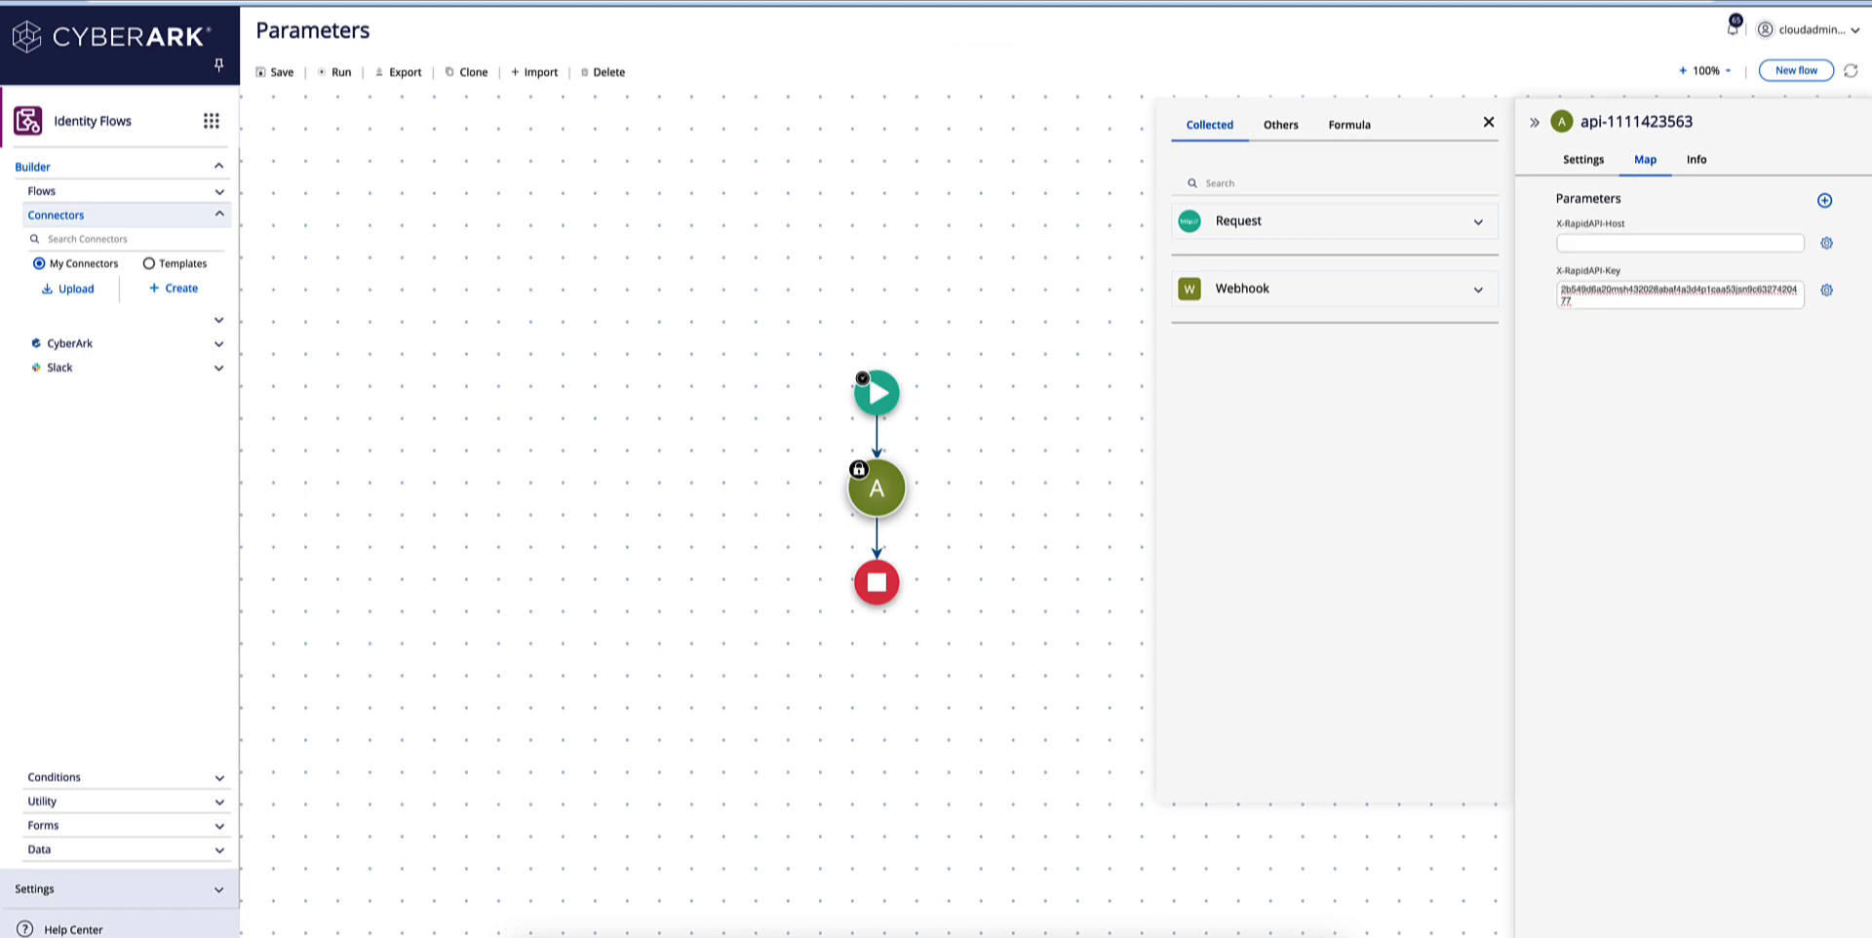
# Copy moviesdatabase.p.rapidapi.com from the RapidAPI code snippet and paste it as the X-RapidAPI-Host parameter's value.
pyautogui.hotkey('ctrl', 'Tab')
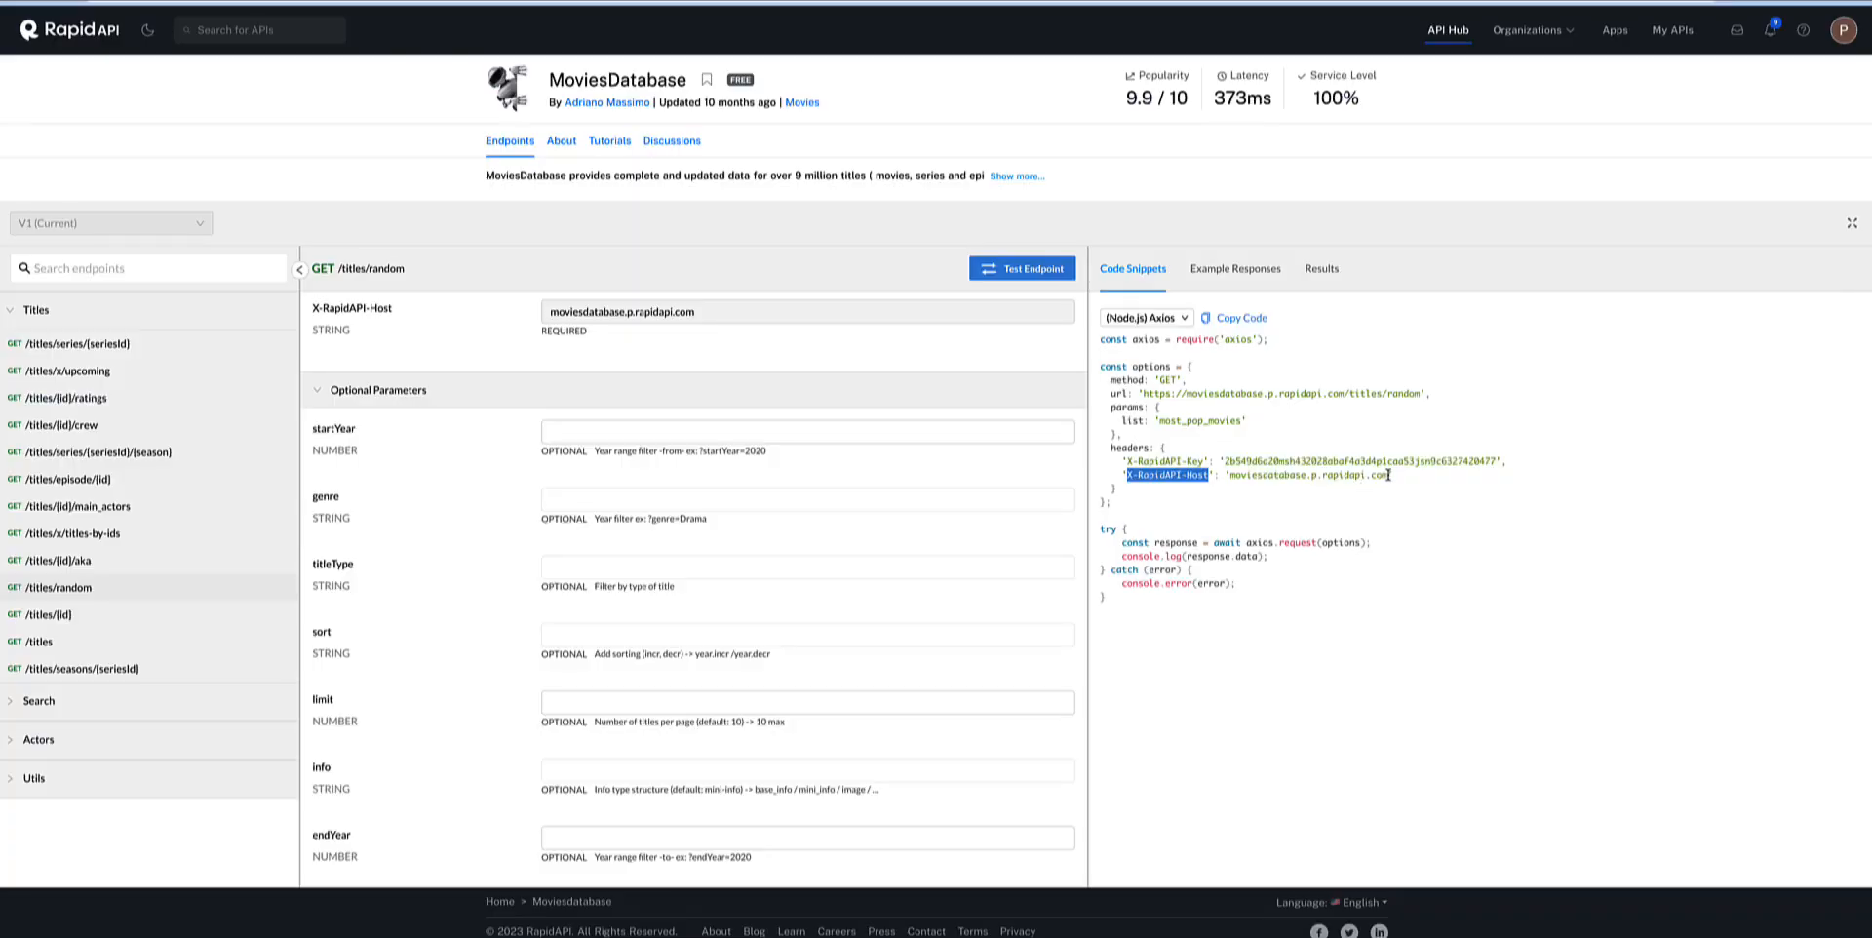
pyautogui.moveTo(1388, 475); pyautogui.dragTo(1230, 477)
pyautogui.hotkey('ctrl', 'c')
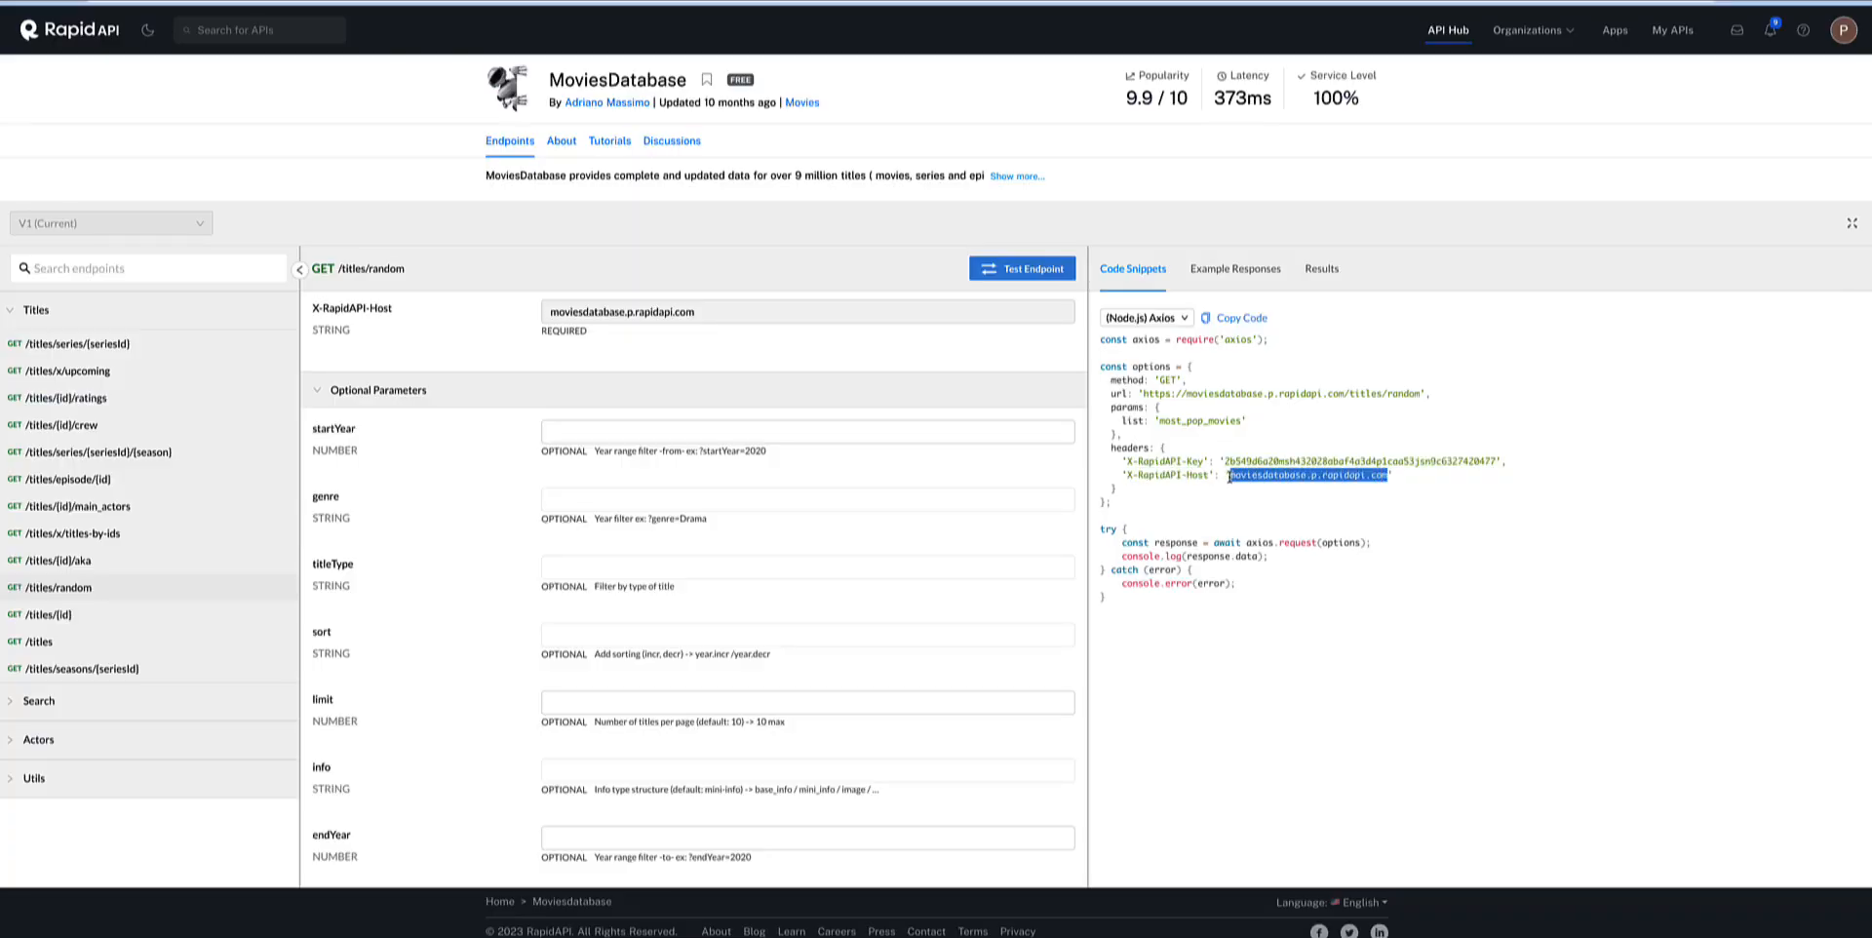
pyautogui.hotkey('ctrl', 'Tab')
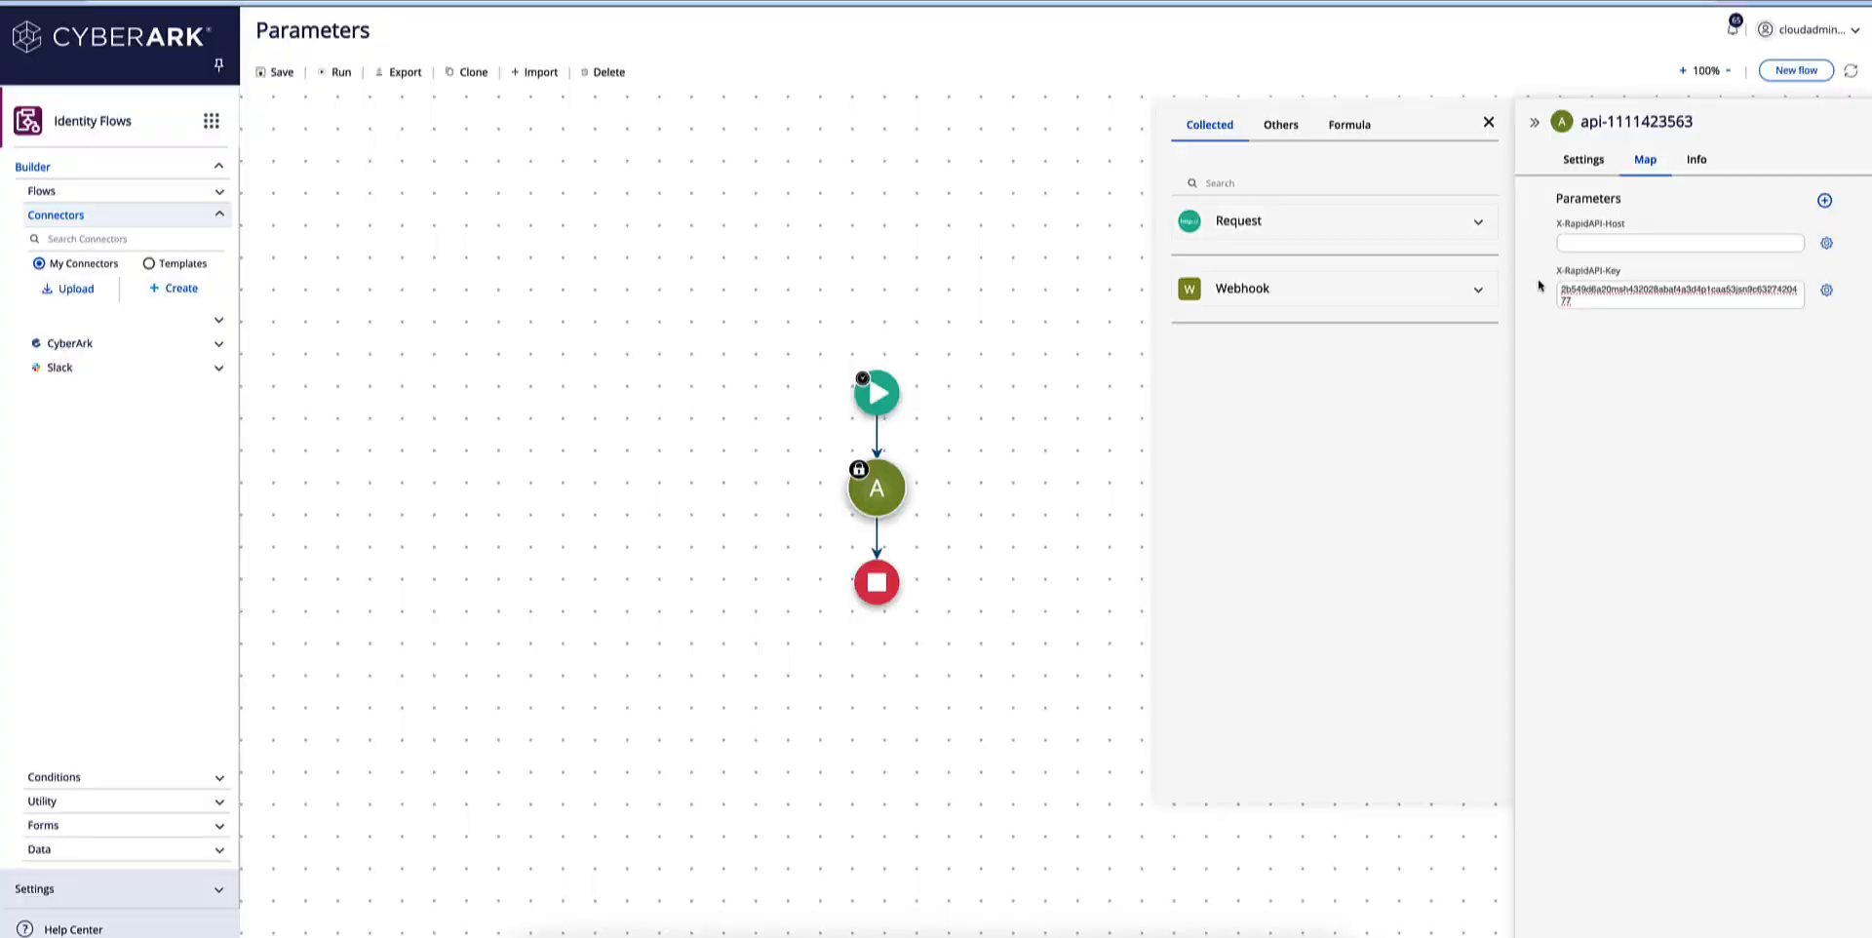
pyautogui.click(1574, 245)
pyautogui.hotkey('ctrl', 'v')
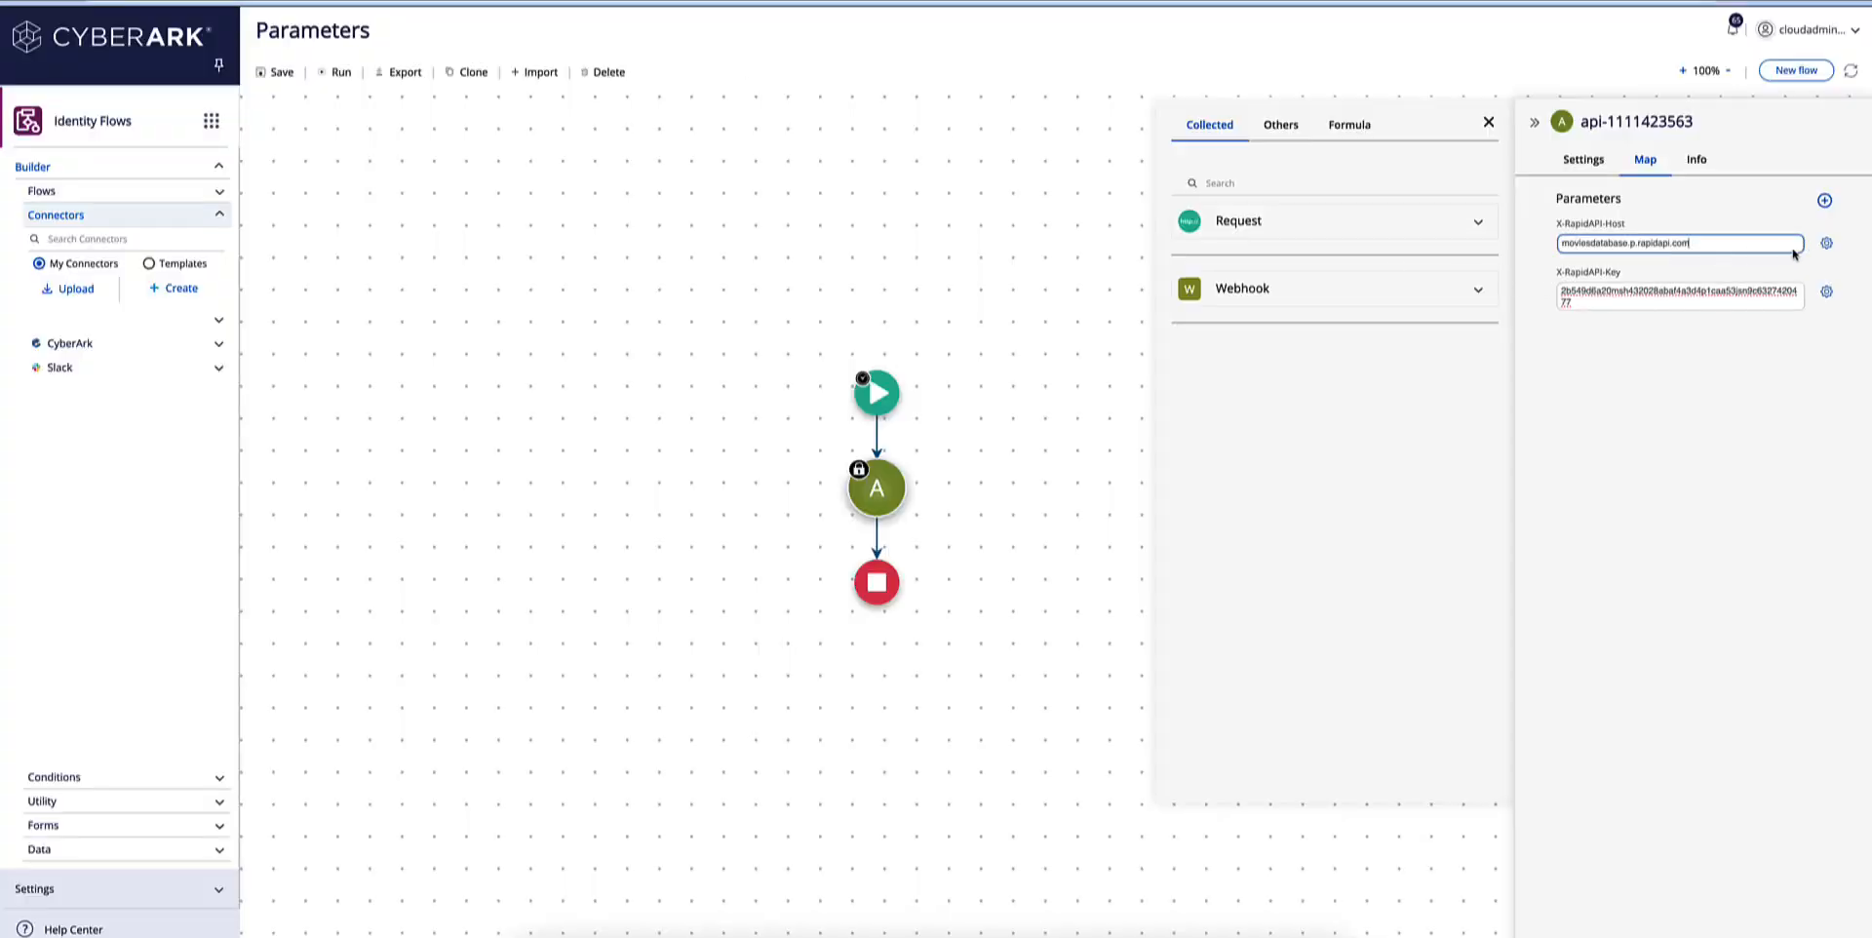
# Add a third parameter located in the query and name it list, copying the name from the RapidAPI code snippet.
pyautogui.click(1823, 200)
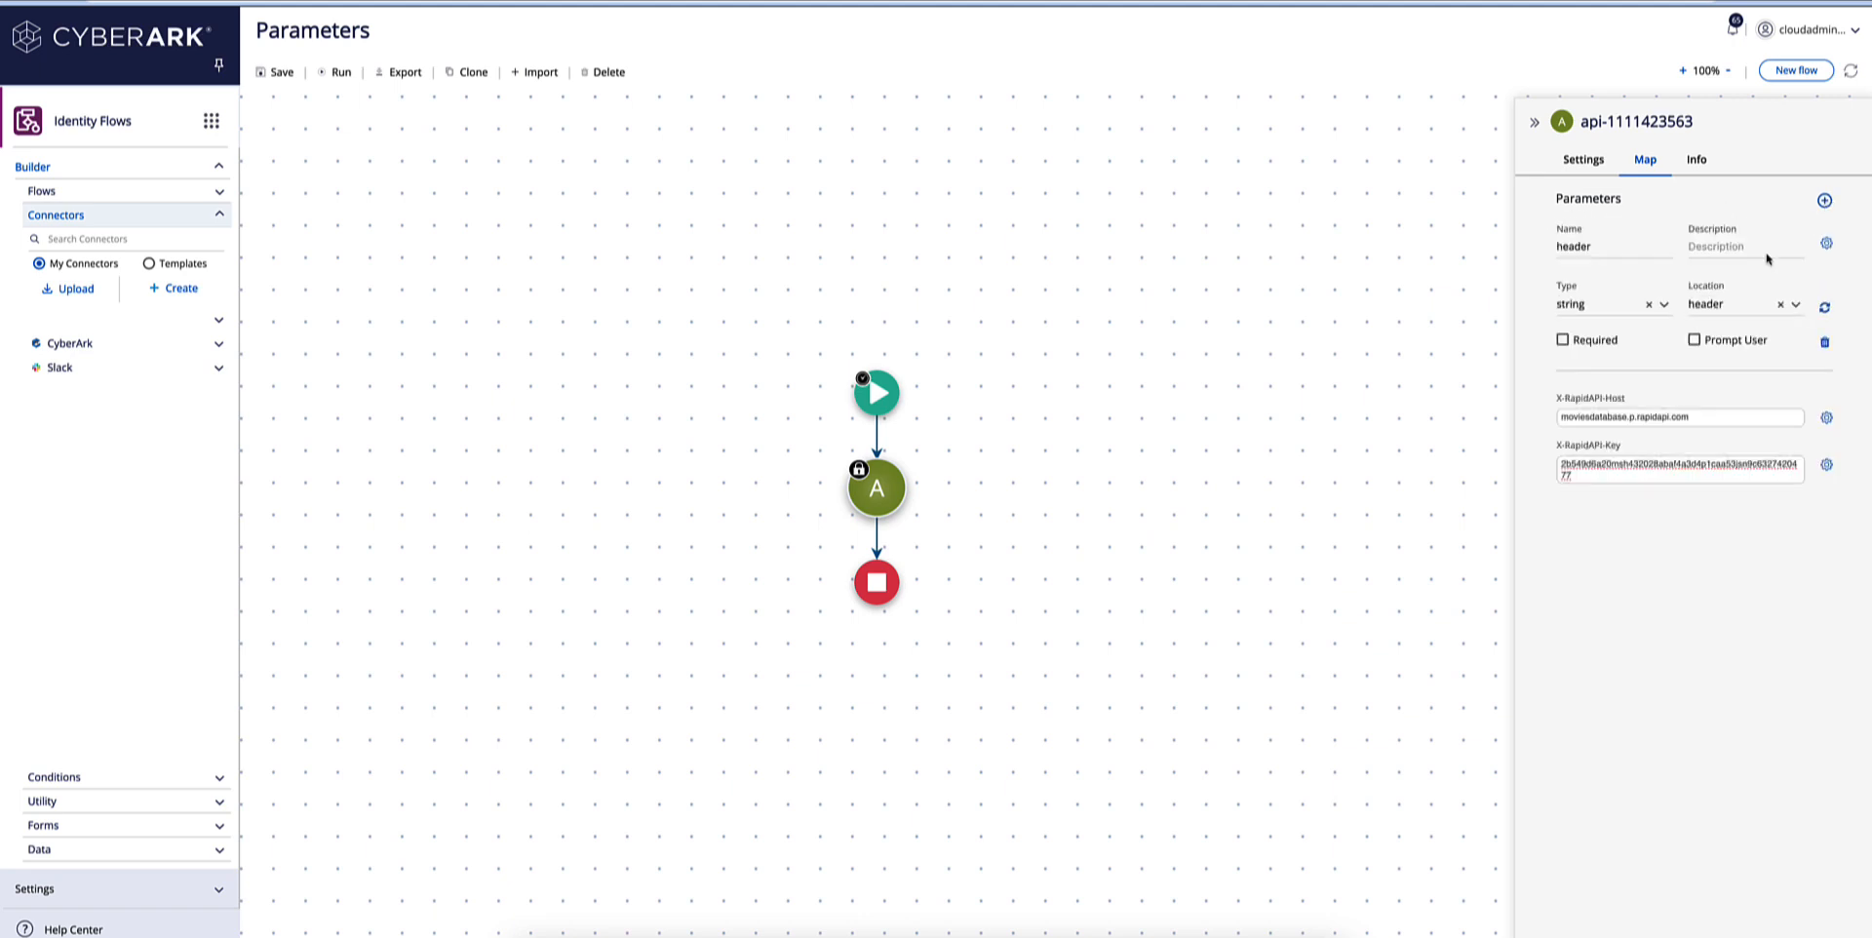
pyautogui.click(1797, 305)
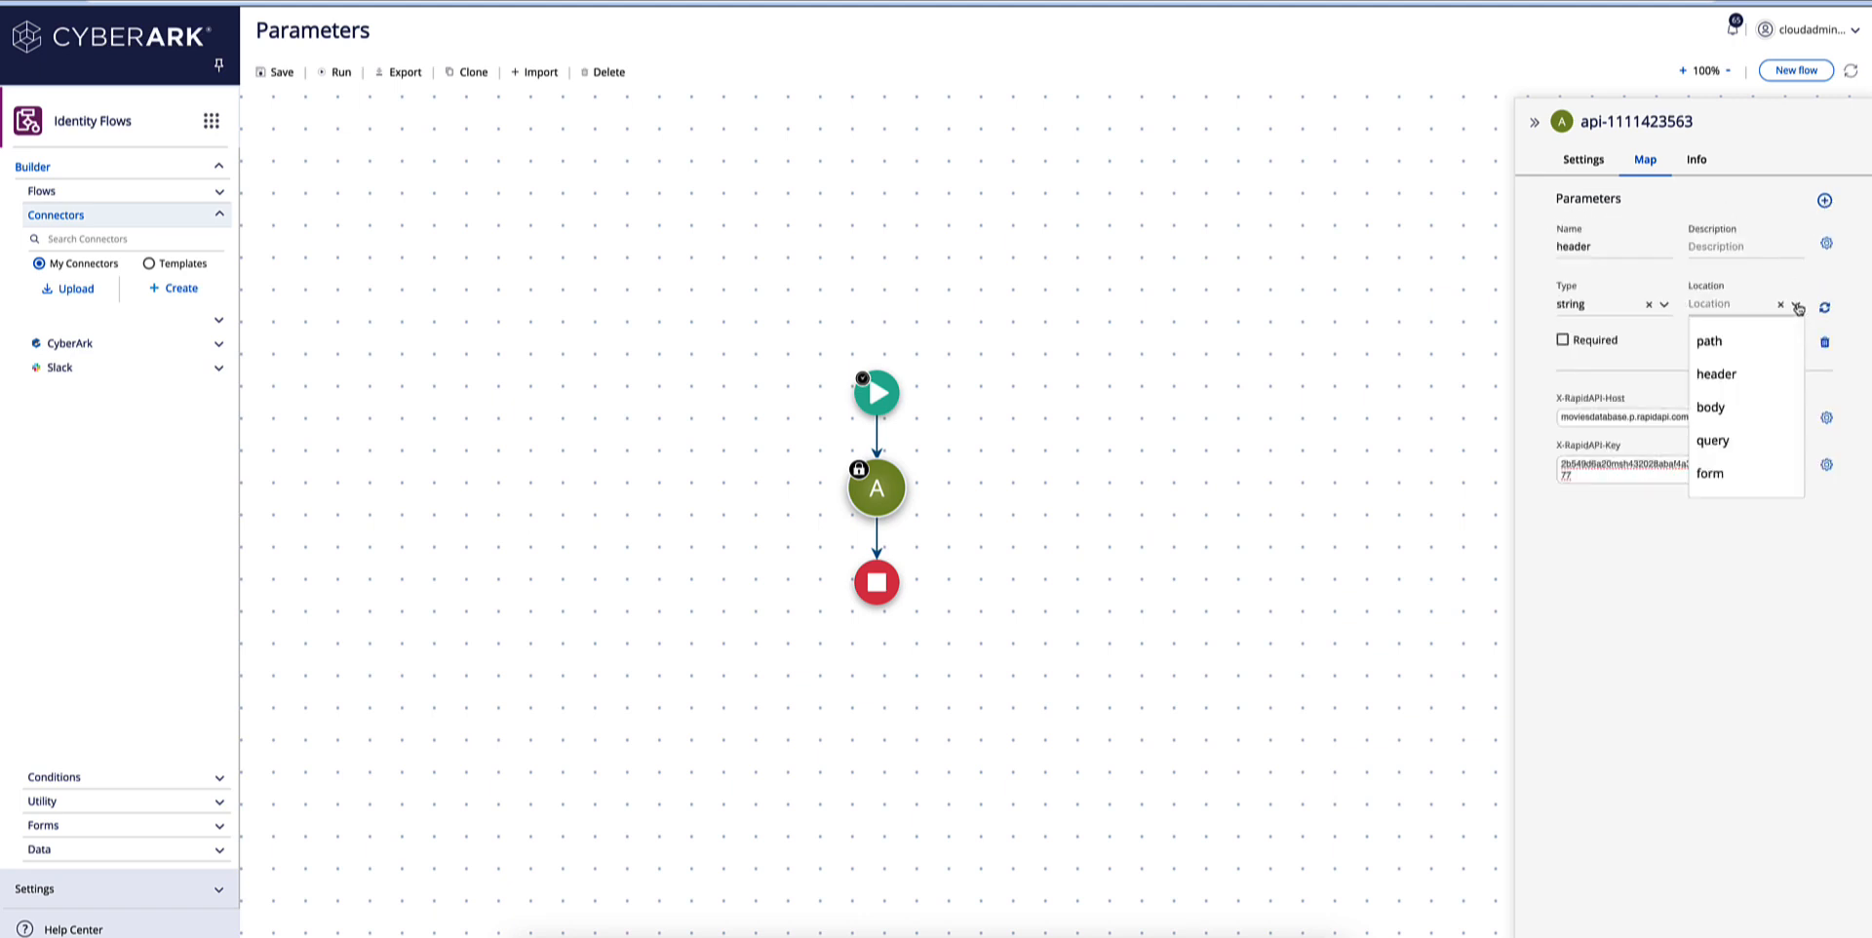
pyautogui.click(1712, 440)
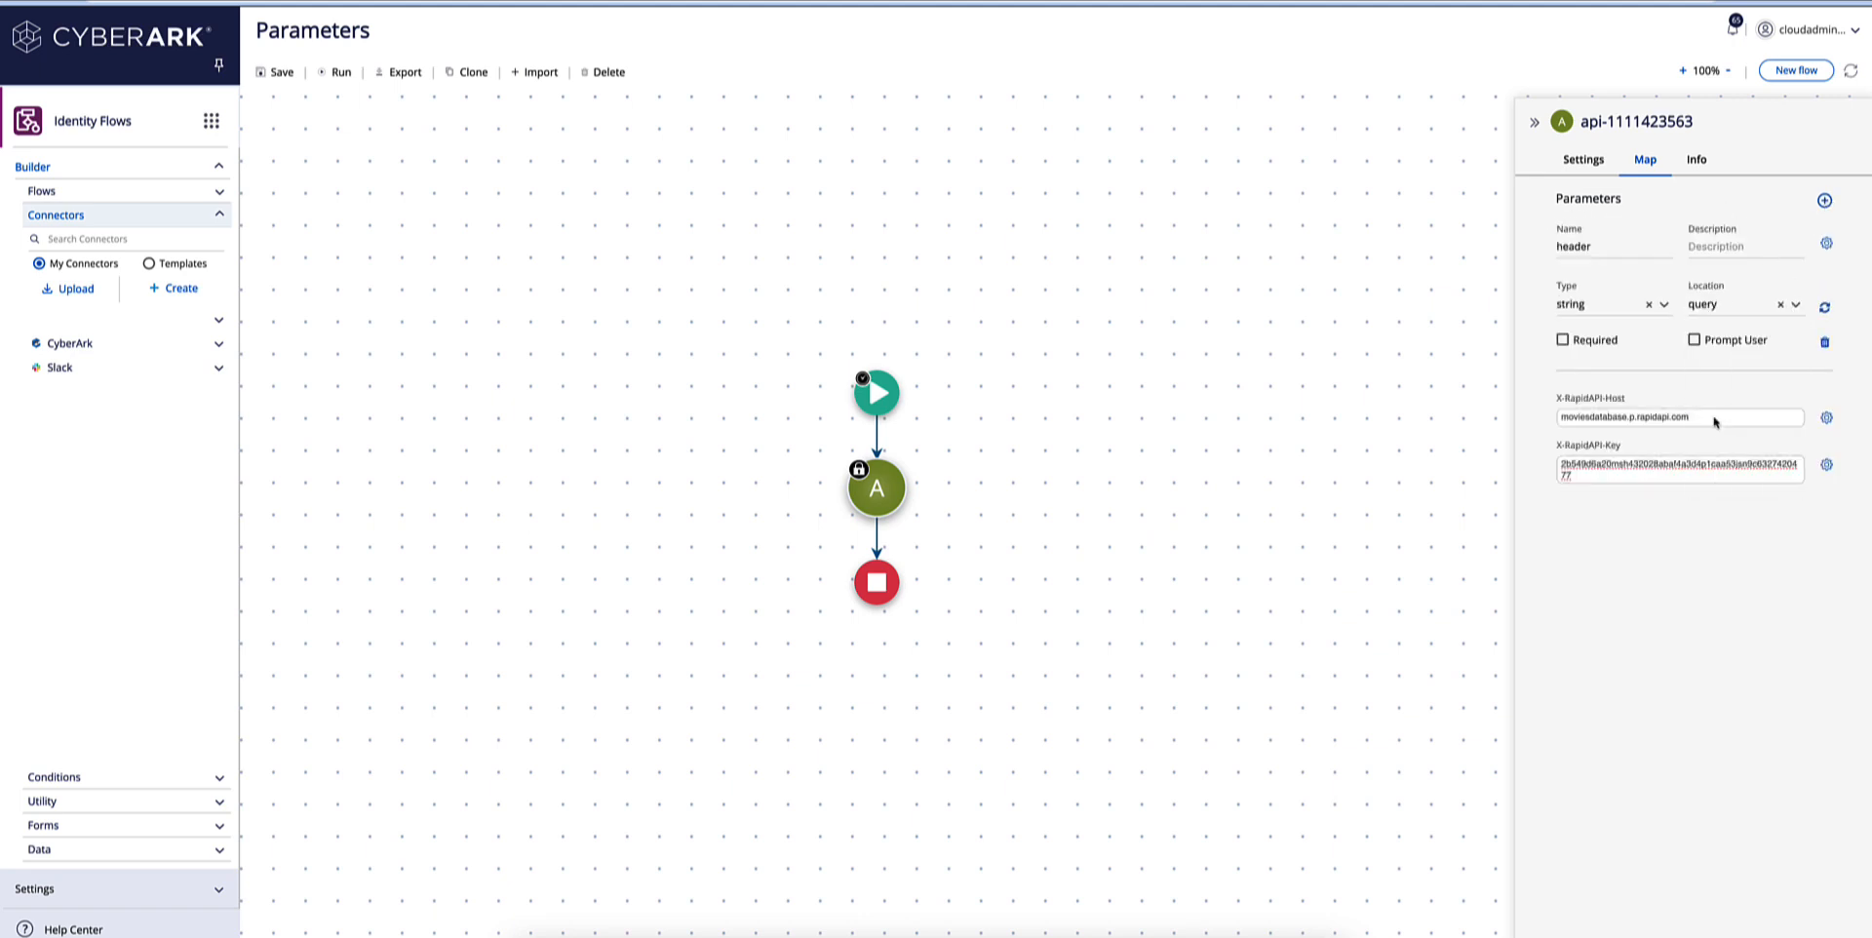
pyautogui.moveTo(1599, 246); pyautogui.dragTo(1530, 251)
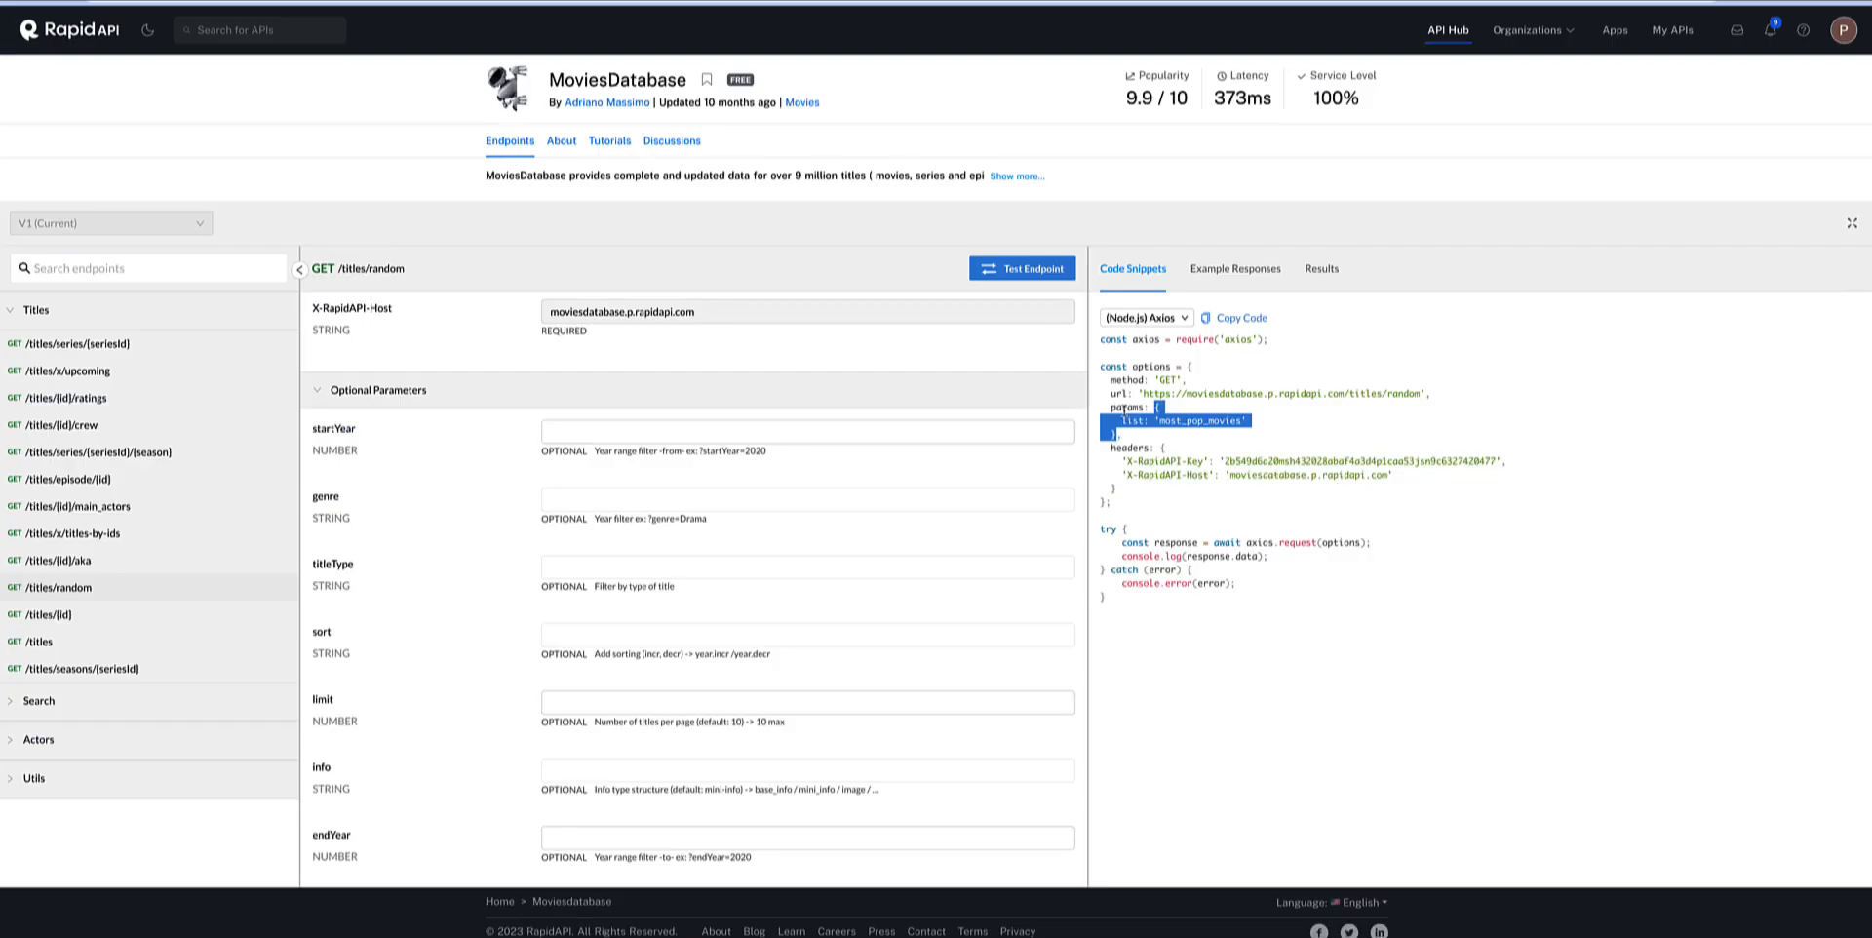
pyautogui.click(1151, 421)
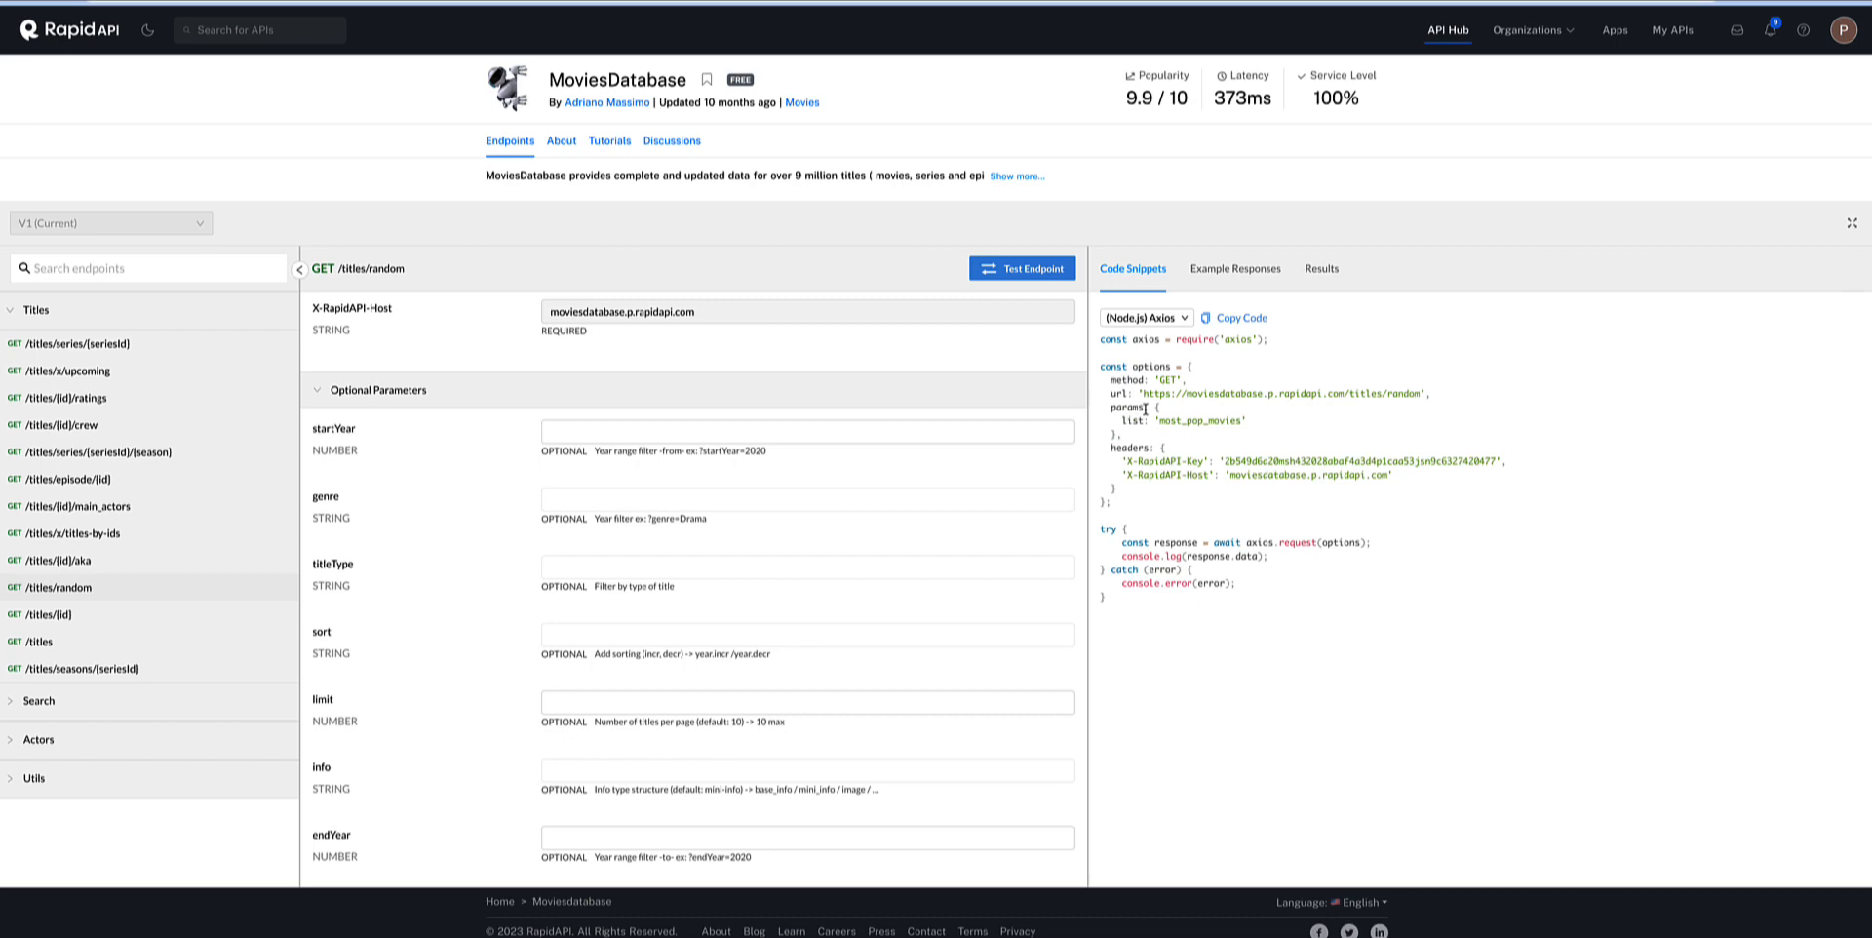
pyautogui.moveTo(1145, 421); pyautogui.dragTo(1124, 421)
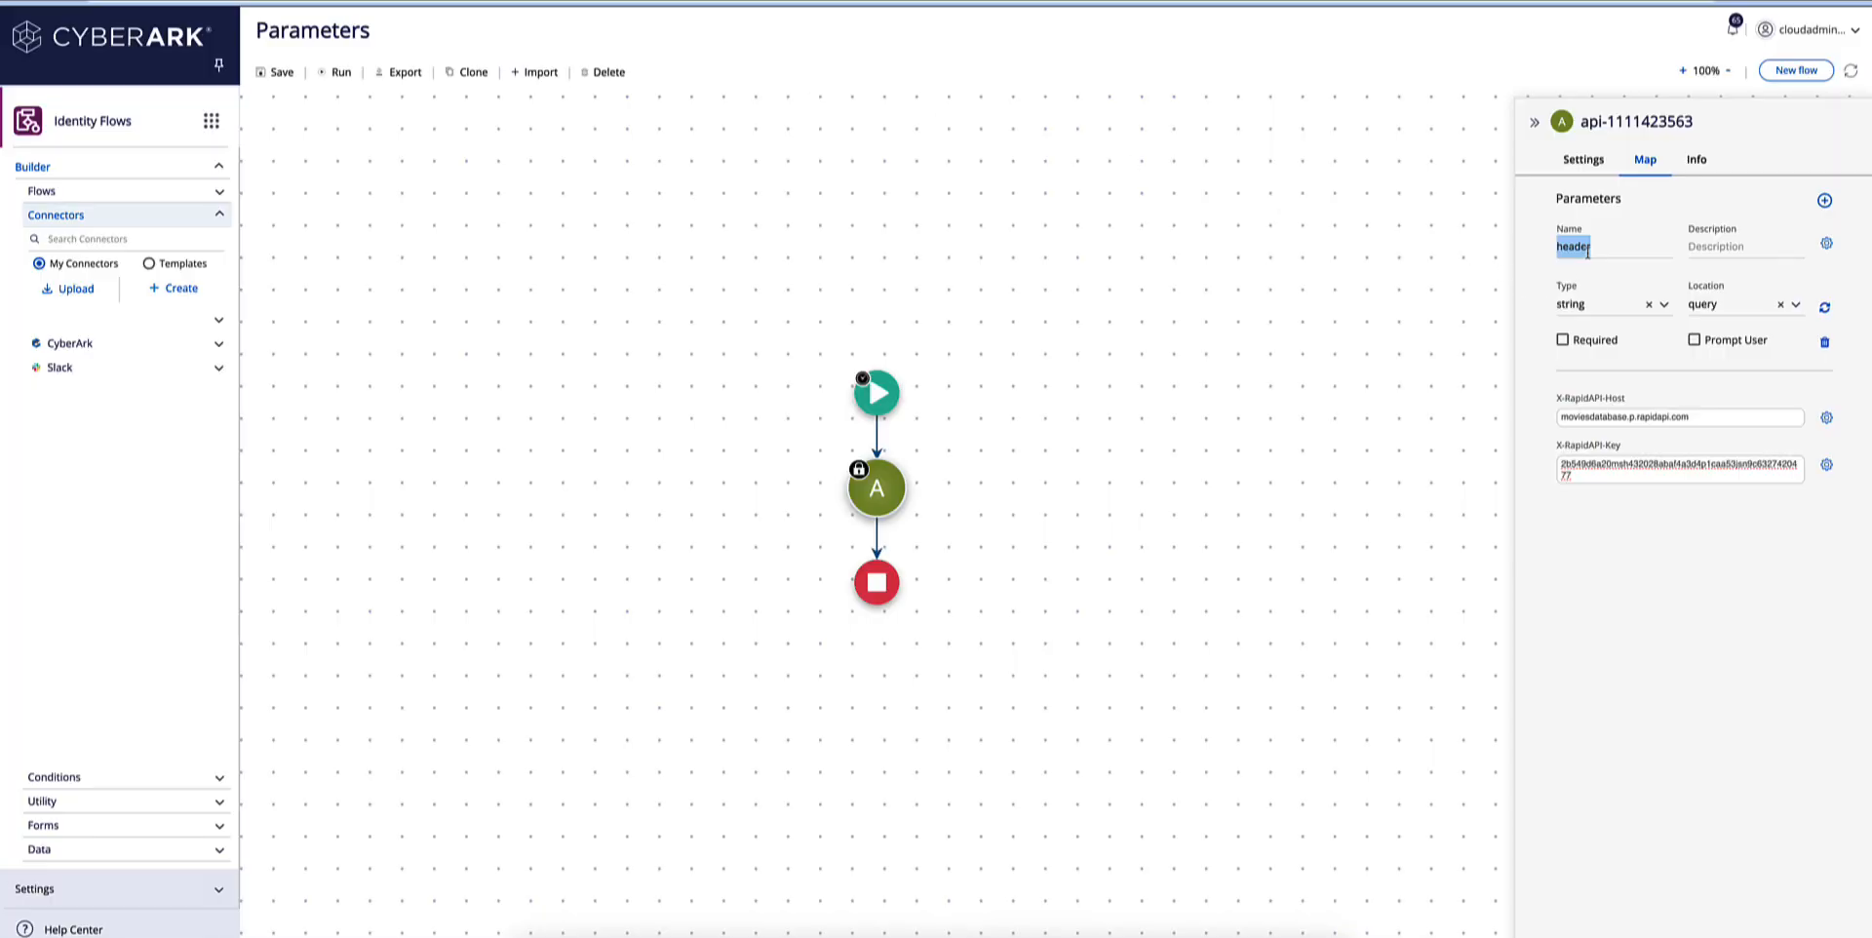
pyautogui.moveTo(1588, 252); pyautogui.dragTo(1555, 252)
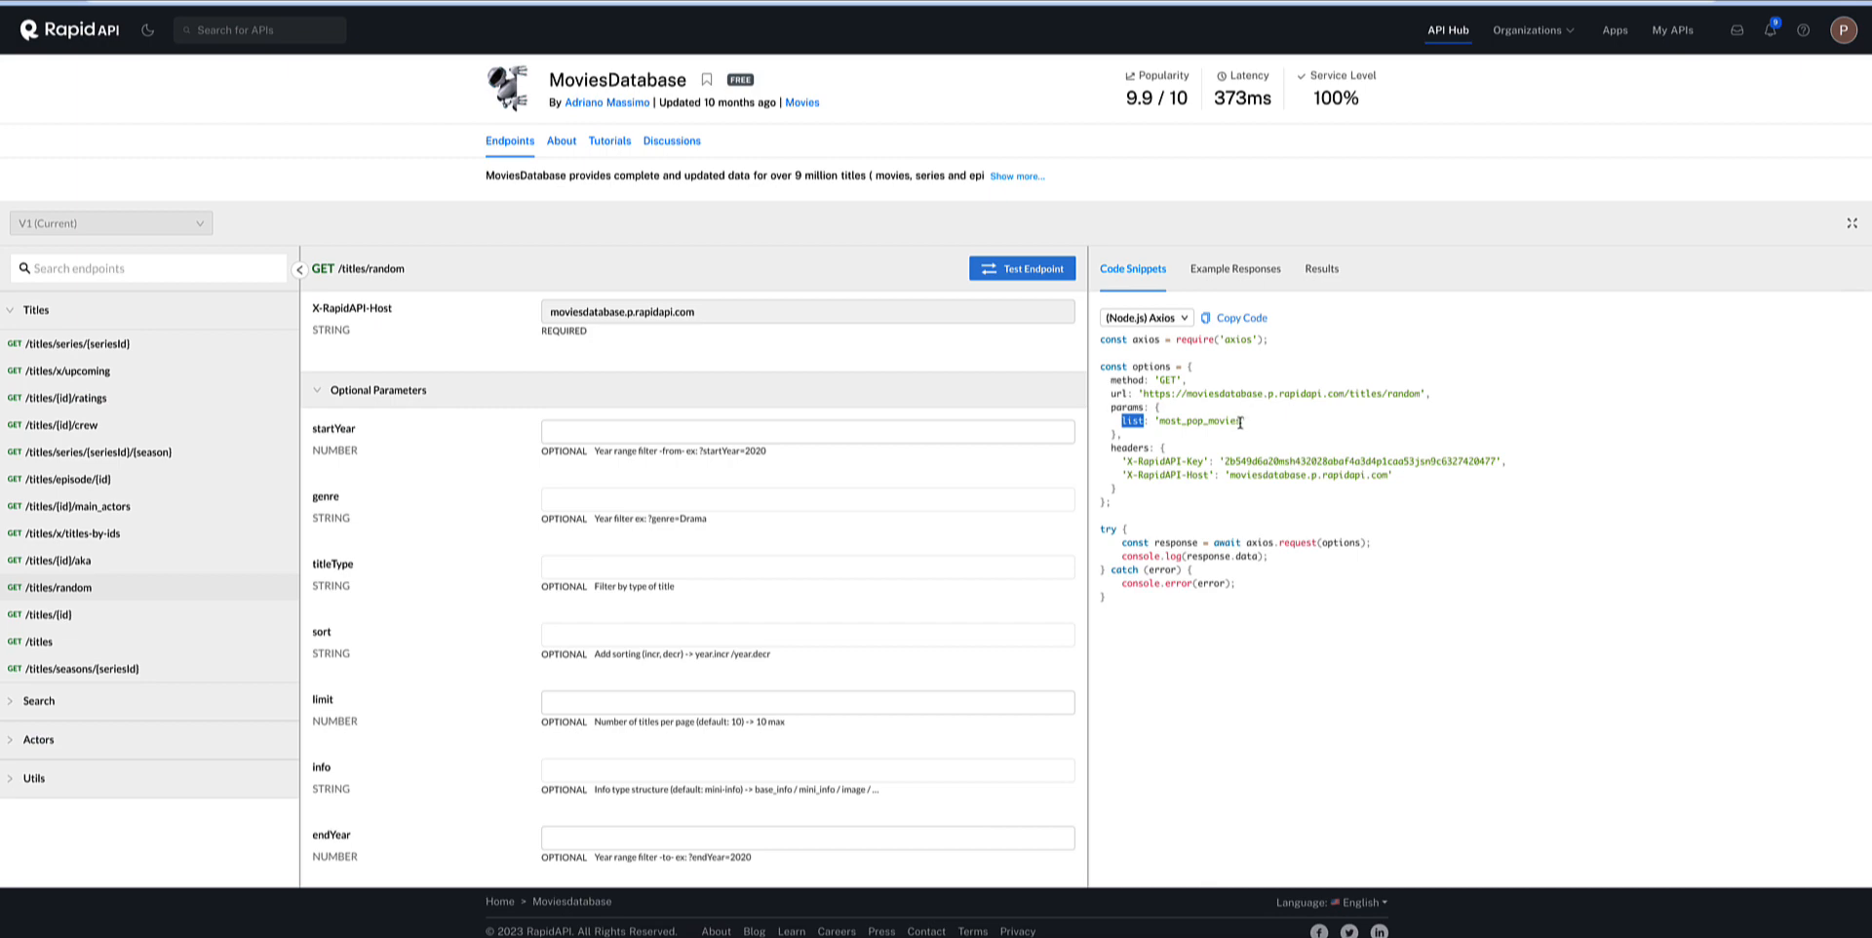
# Copy most_pop_movies from the RapidAPI code snippet and paste it as the list parameter's value in Identity Flows.
pyautogui.moveTo(1241, 422); pyautogui.dragTo(1157, 424)
pyautogui.hotkey('ctrl', 'c')
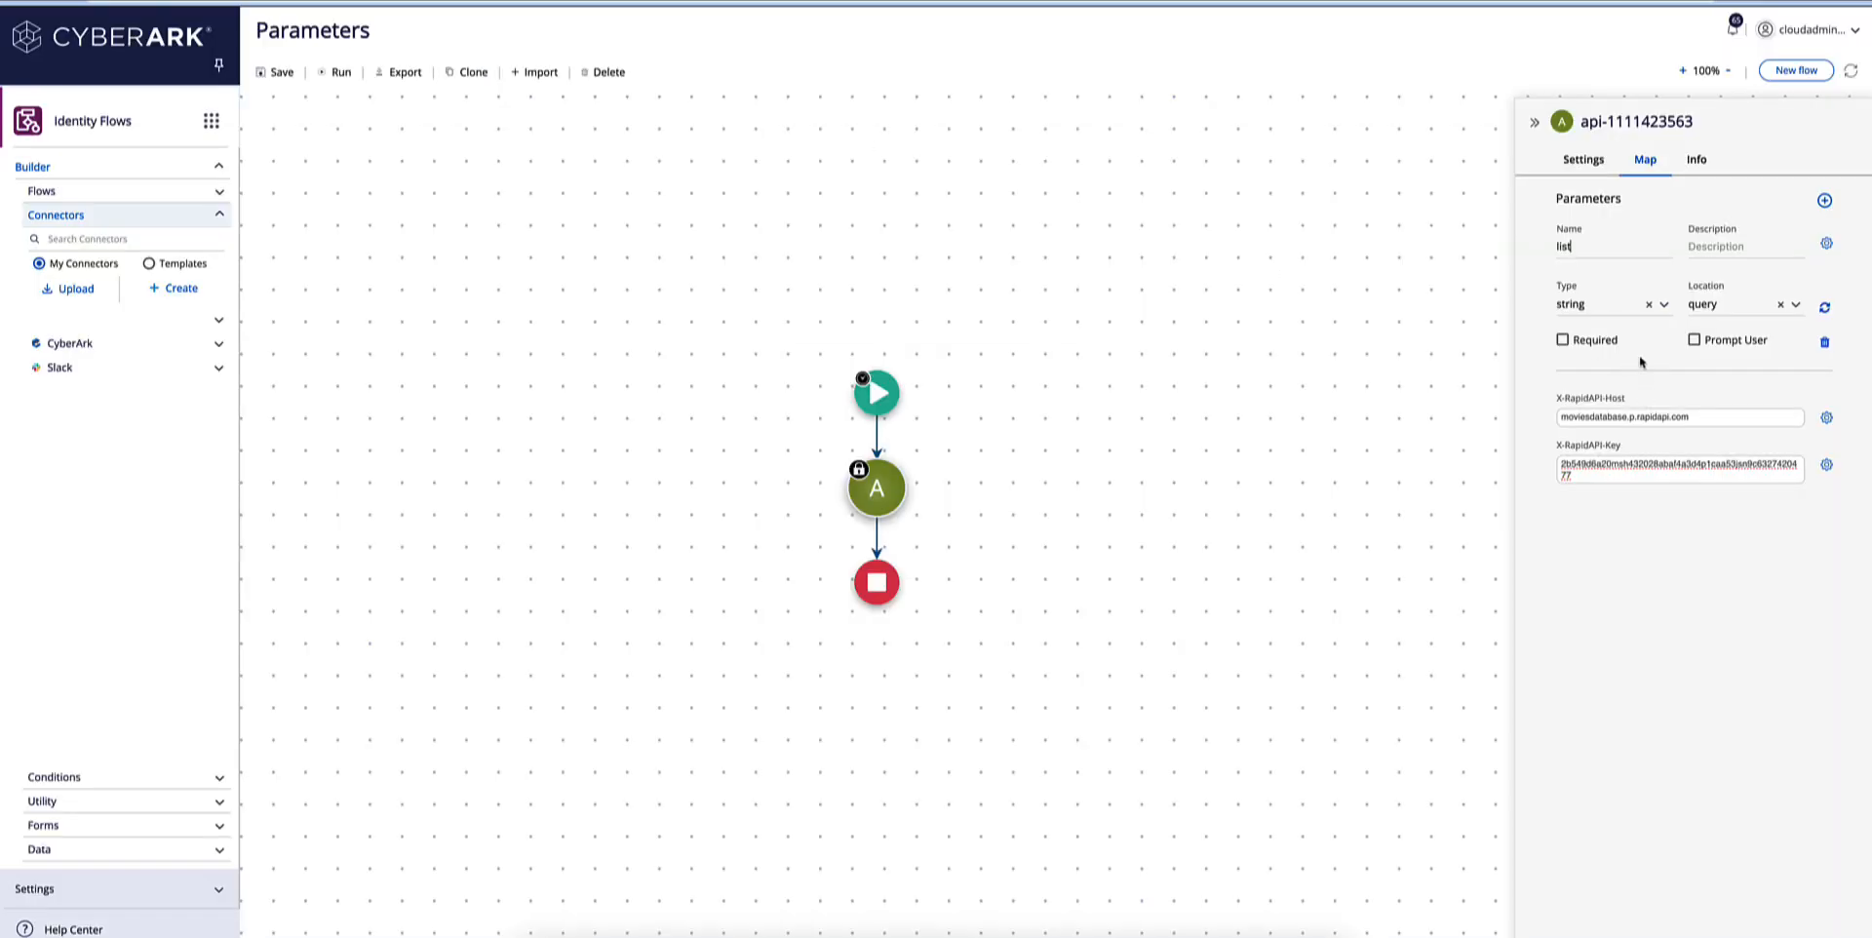
pyautogui.click(1825, 243)
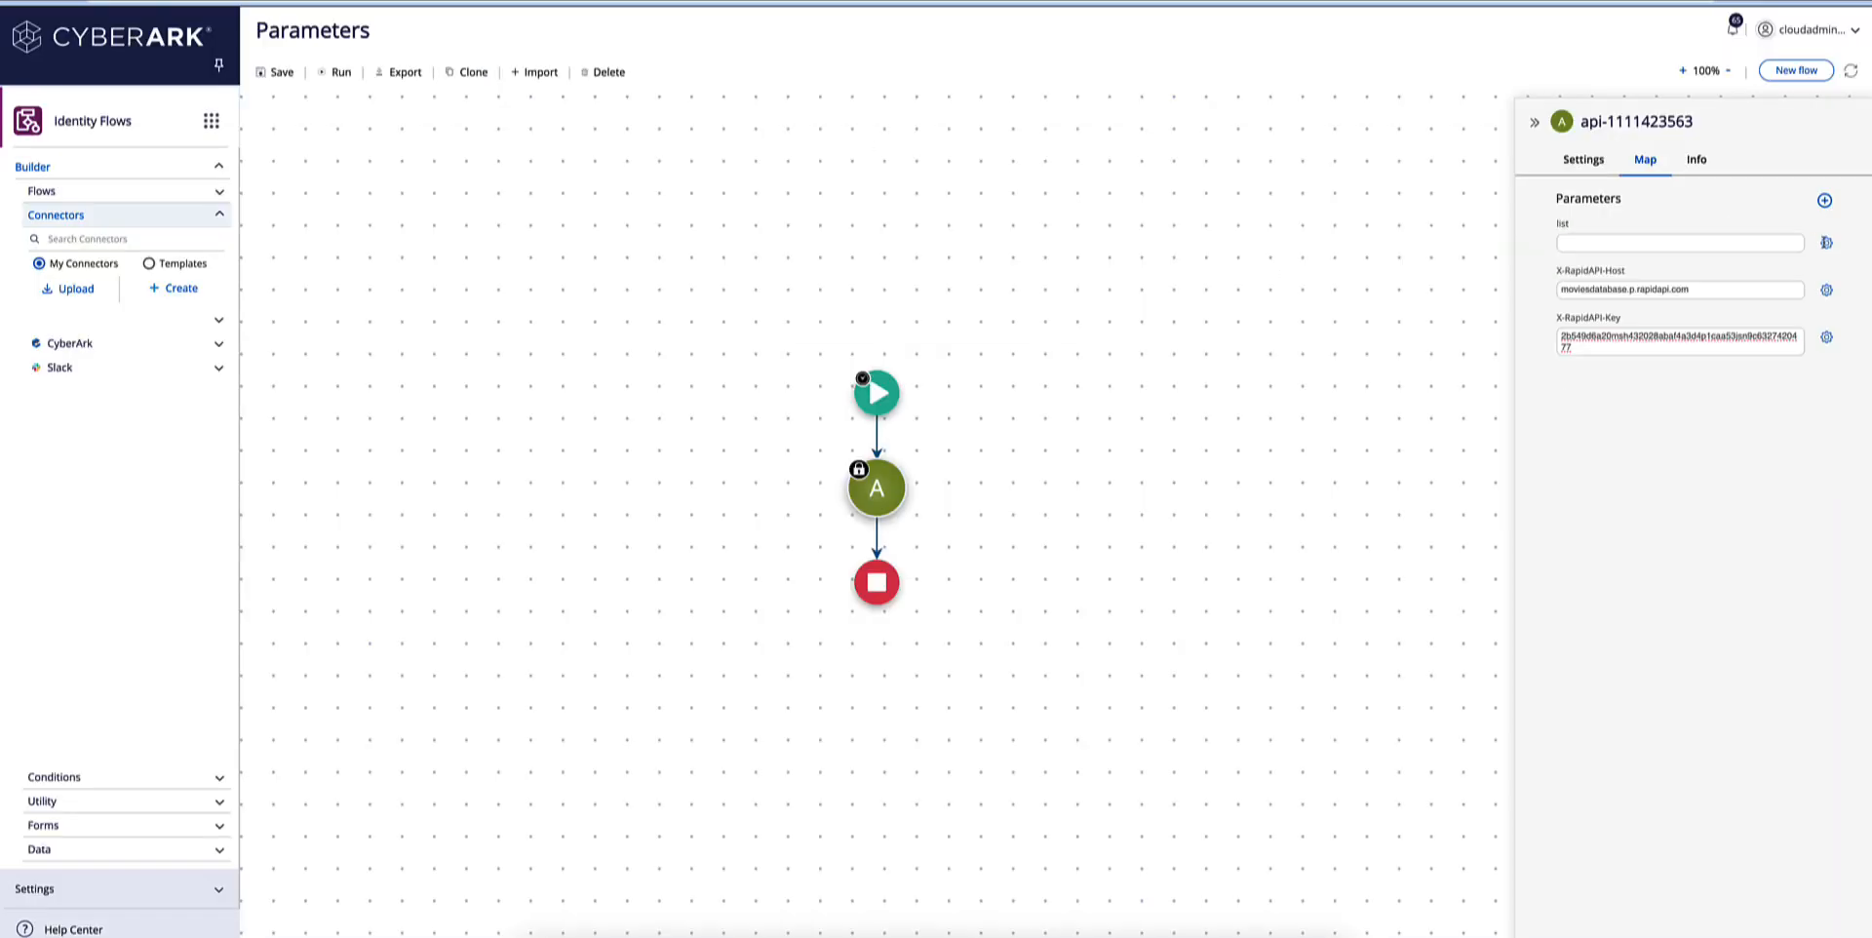
pyautogui.click(1618, 247)
pyautogui.hotkey('ctrl', 'v')
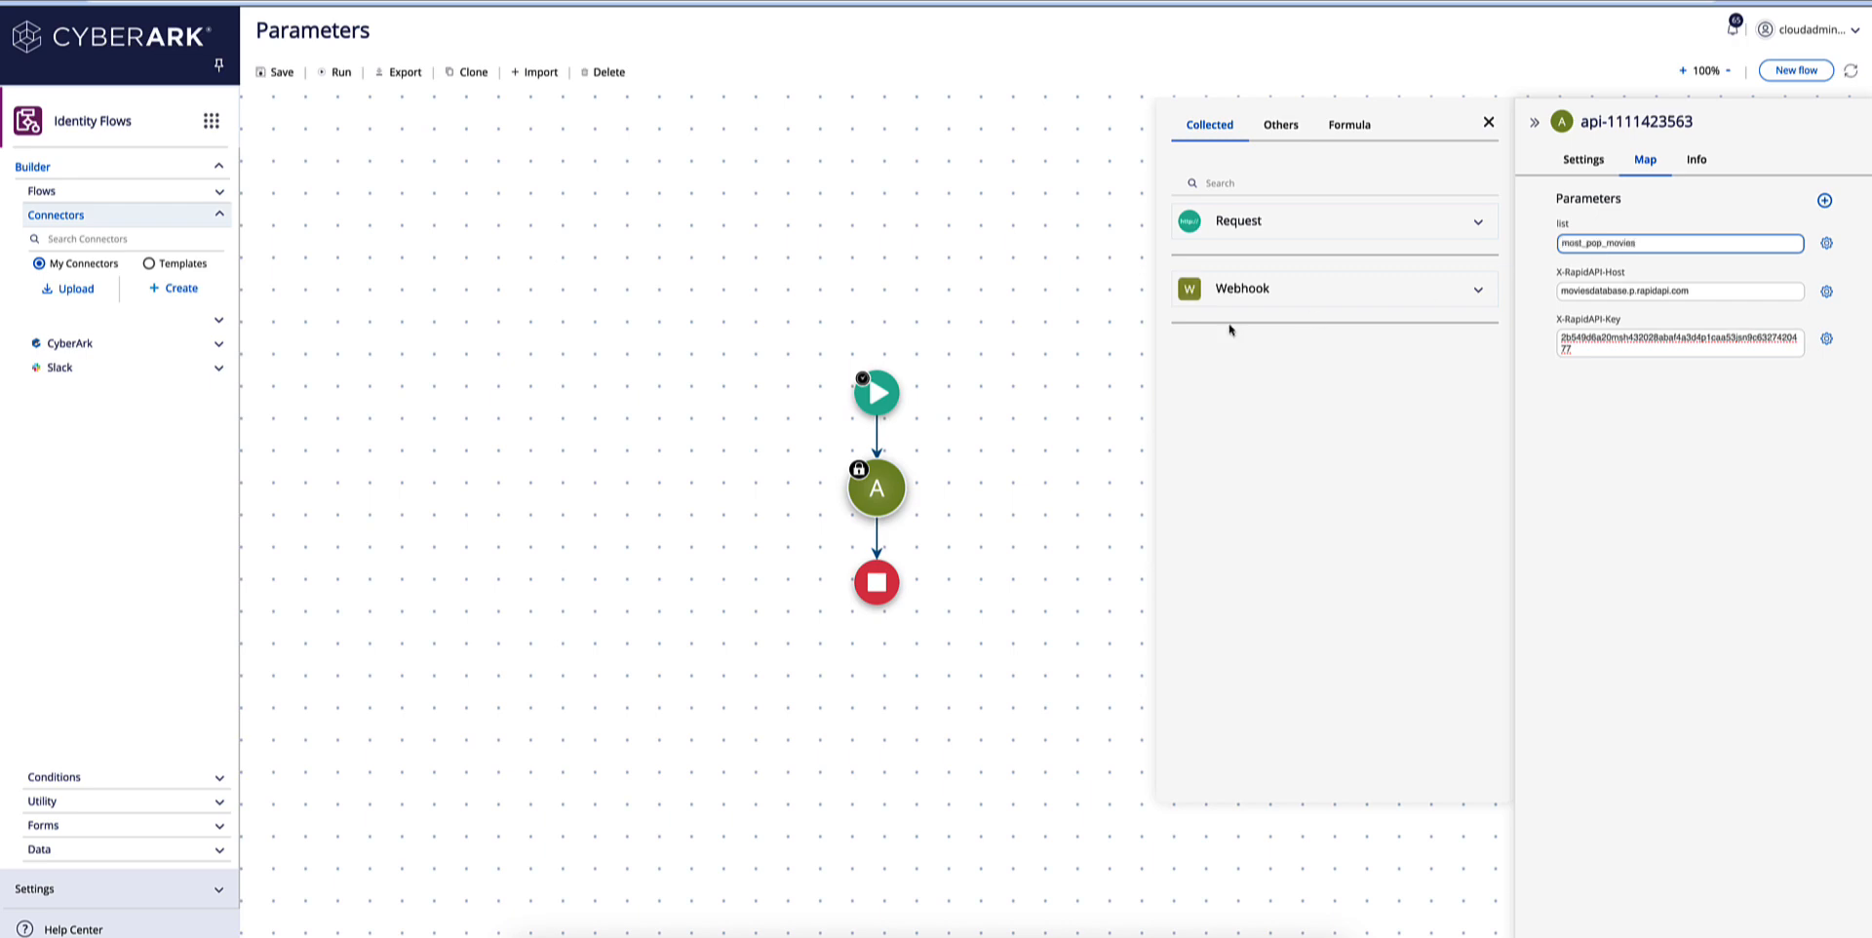
pyautogui.click(1083, 347)
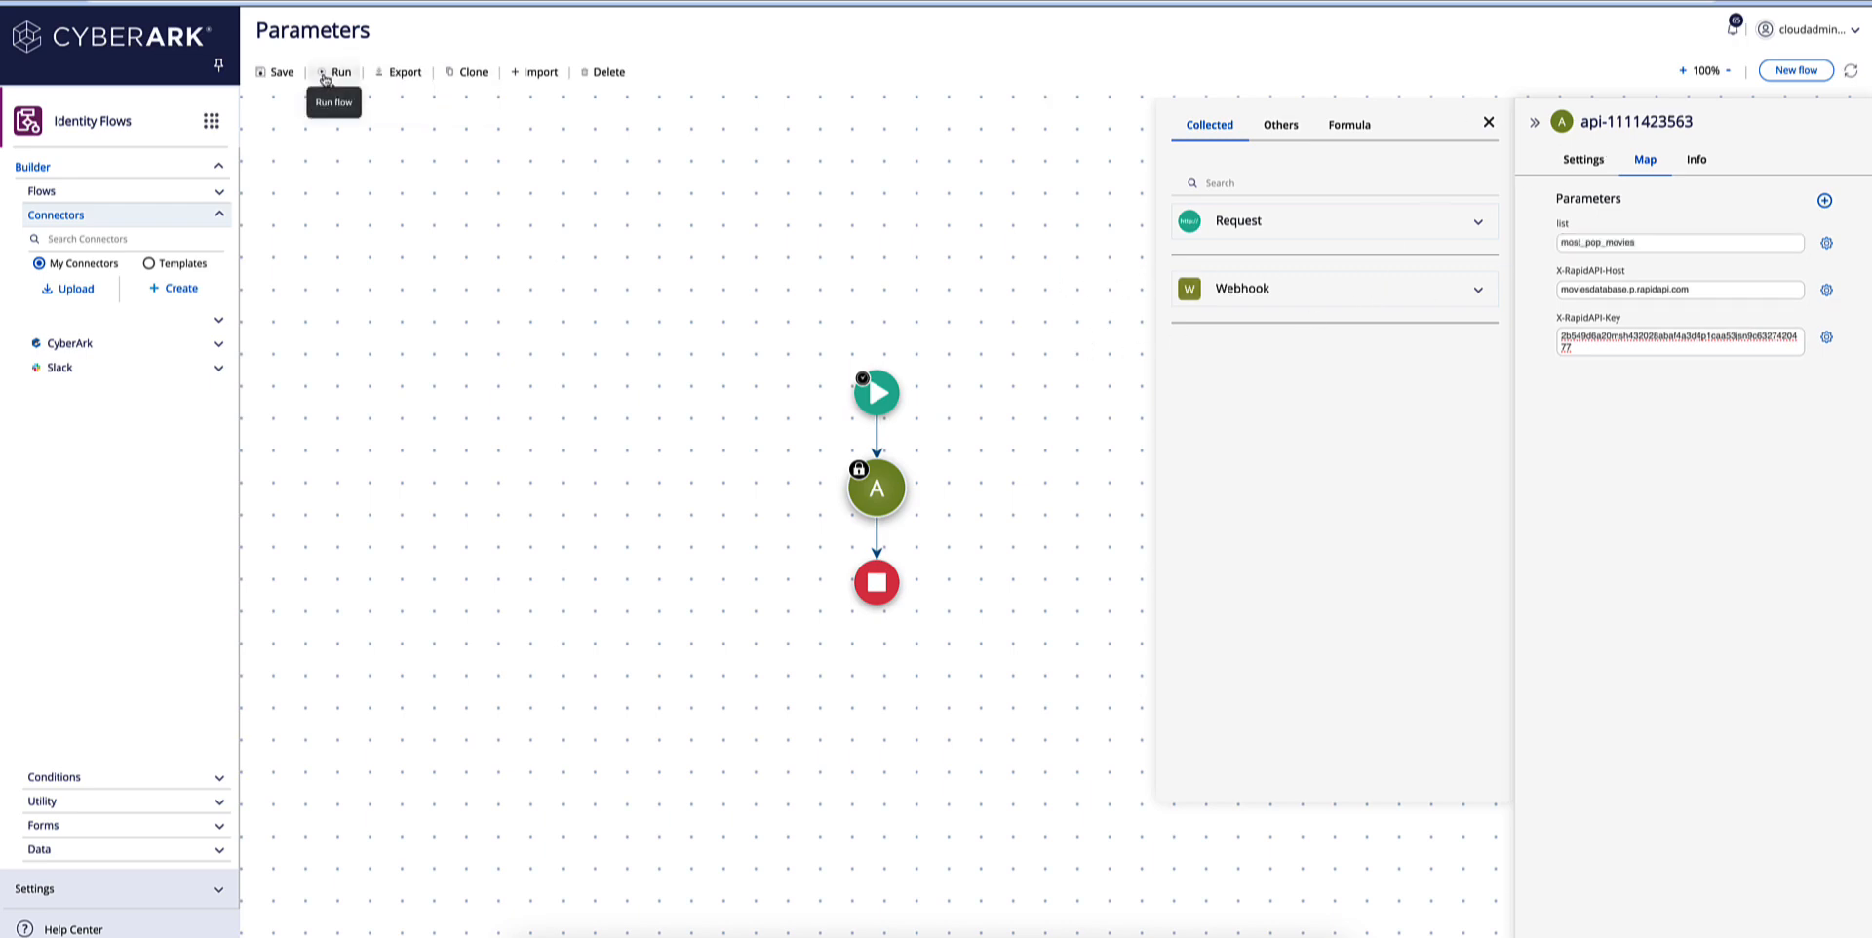
# Rename the flow to CustomAPIcall in its runtime settings and run it.
pyautogui.click(876, 393)
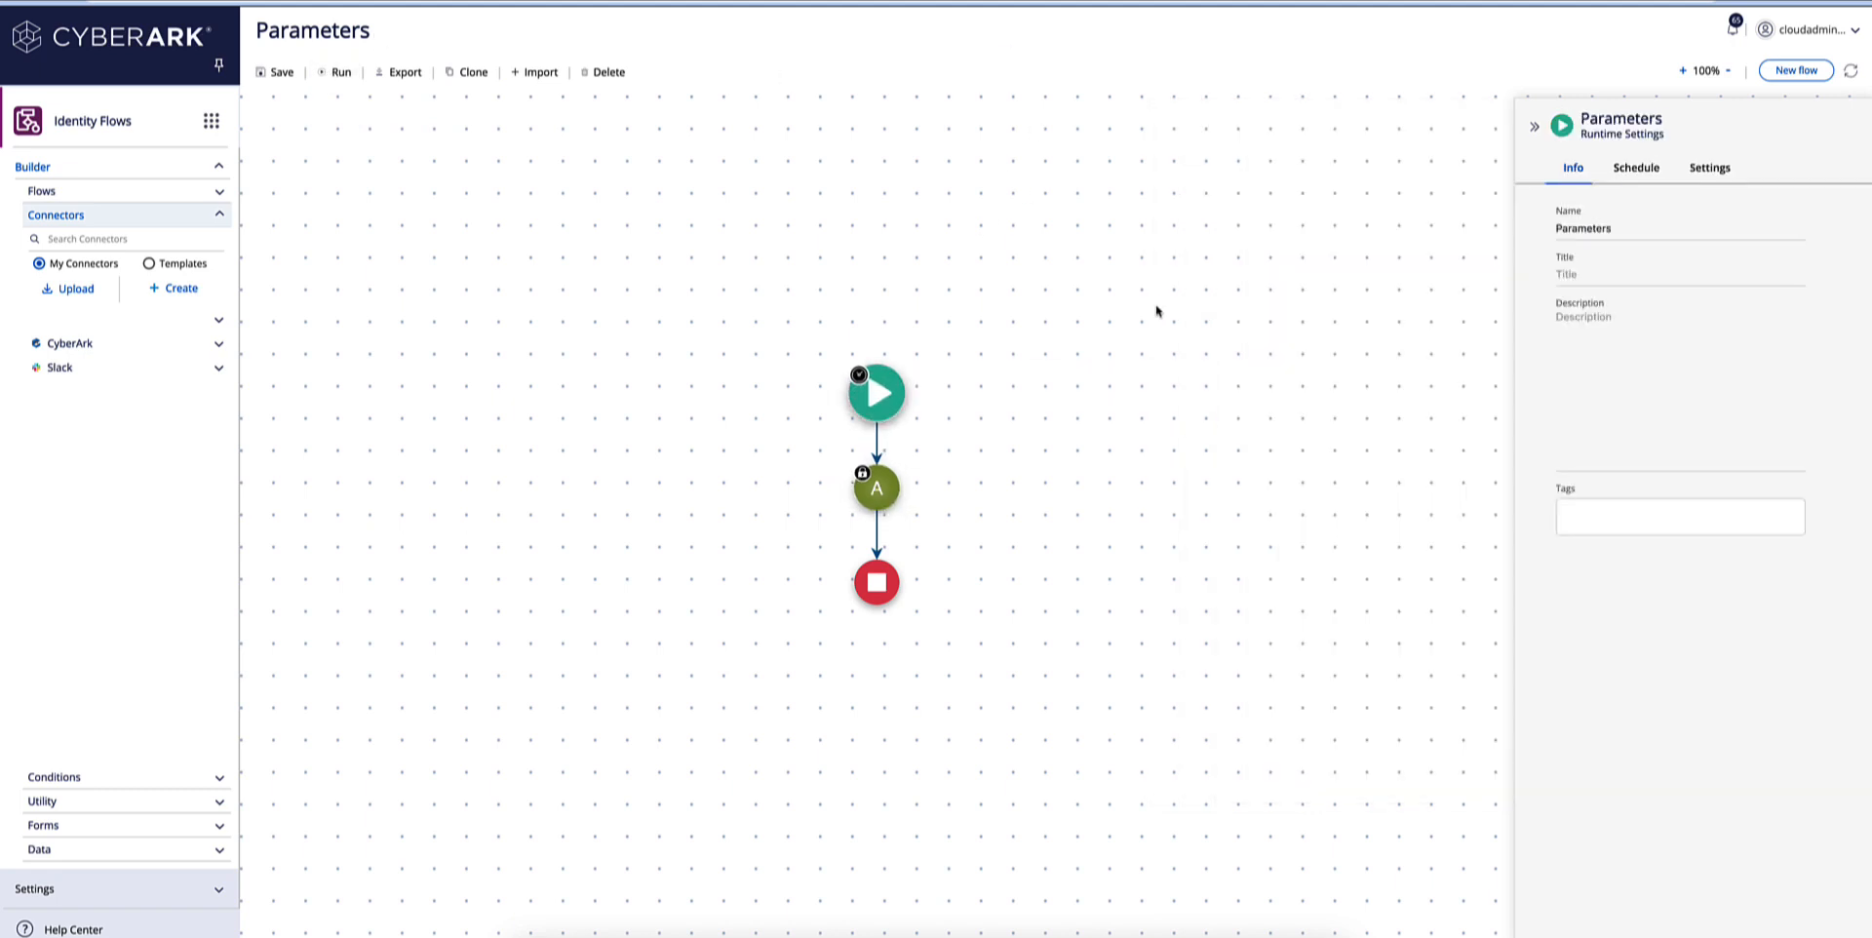
pyautogui.moveTo(1623, 232); pyautogui.dragTo(1508, 233)
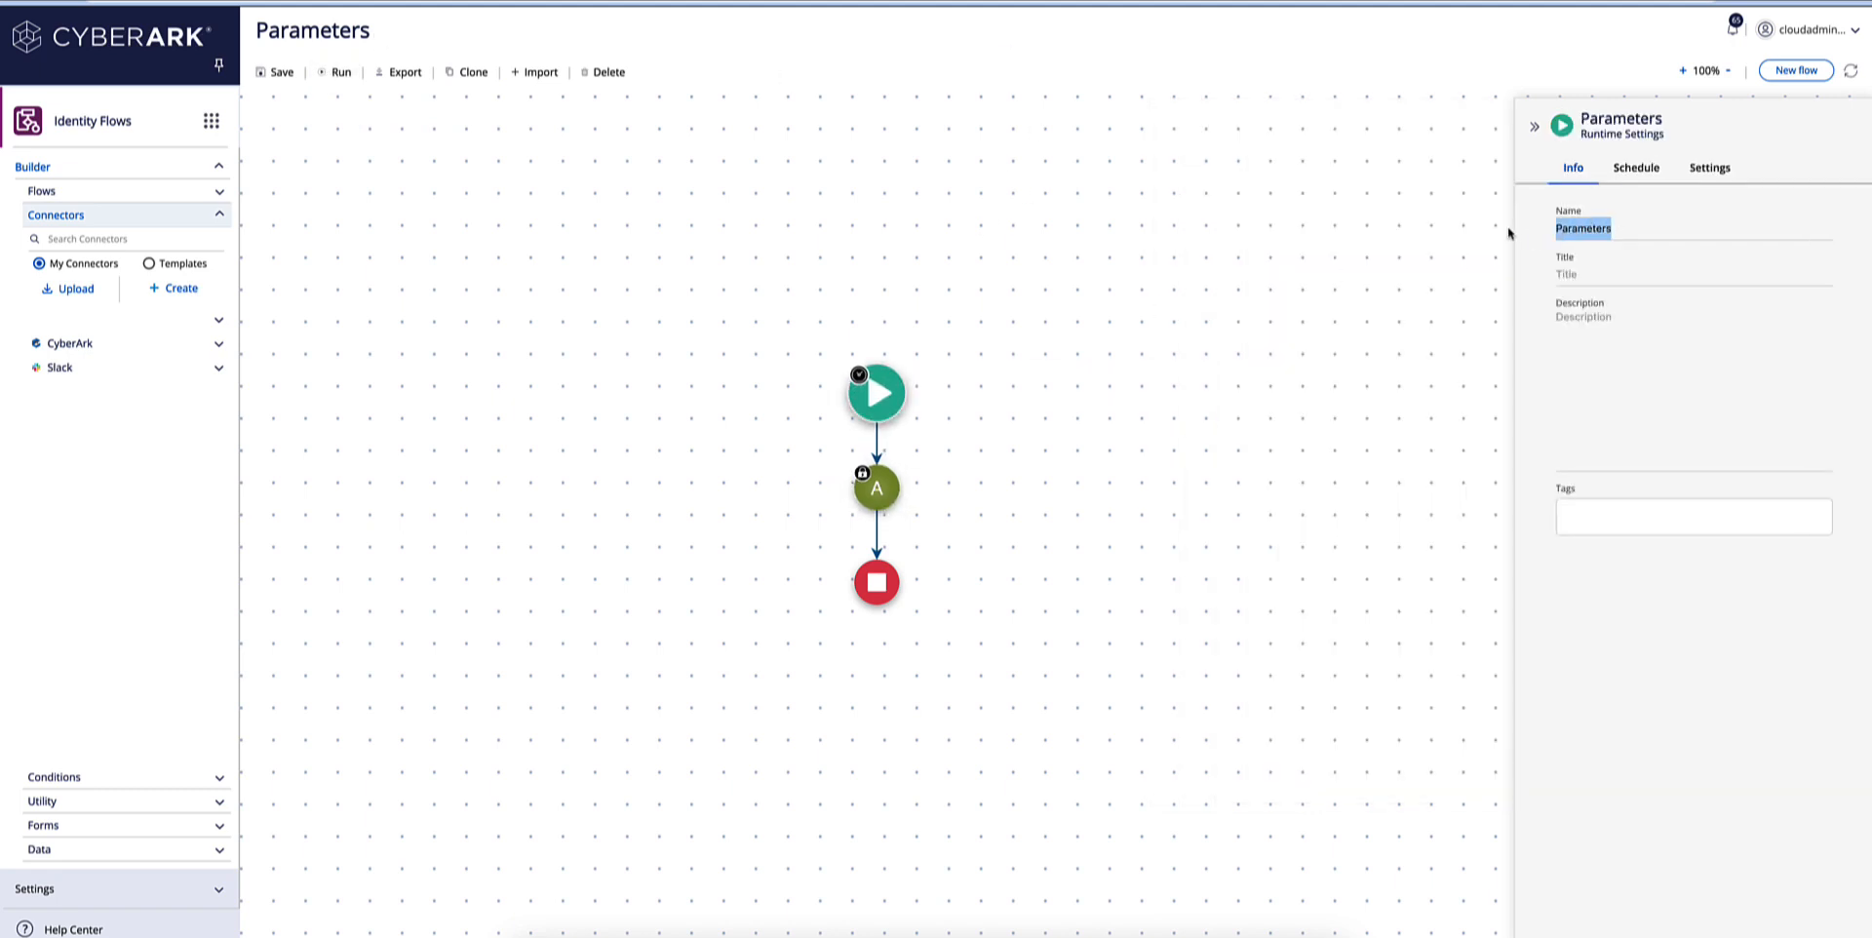
pyautogui.write('Cust')
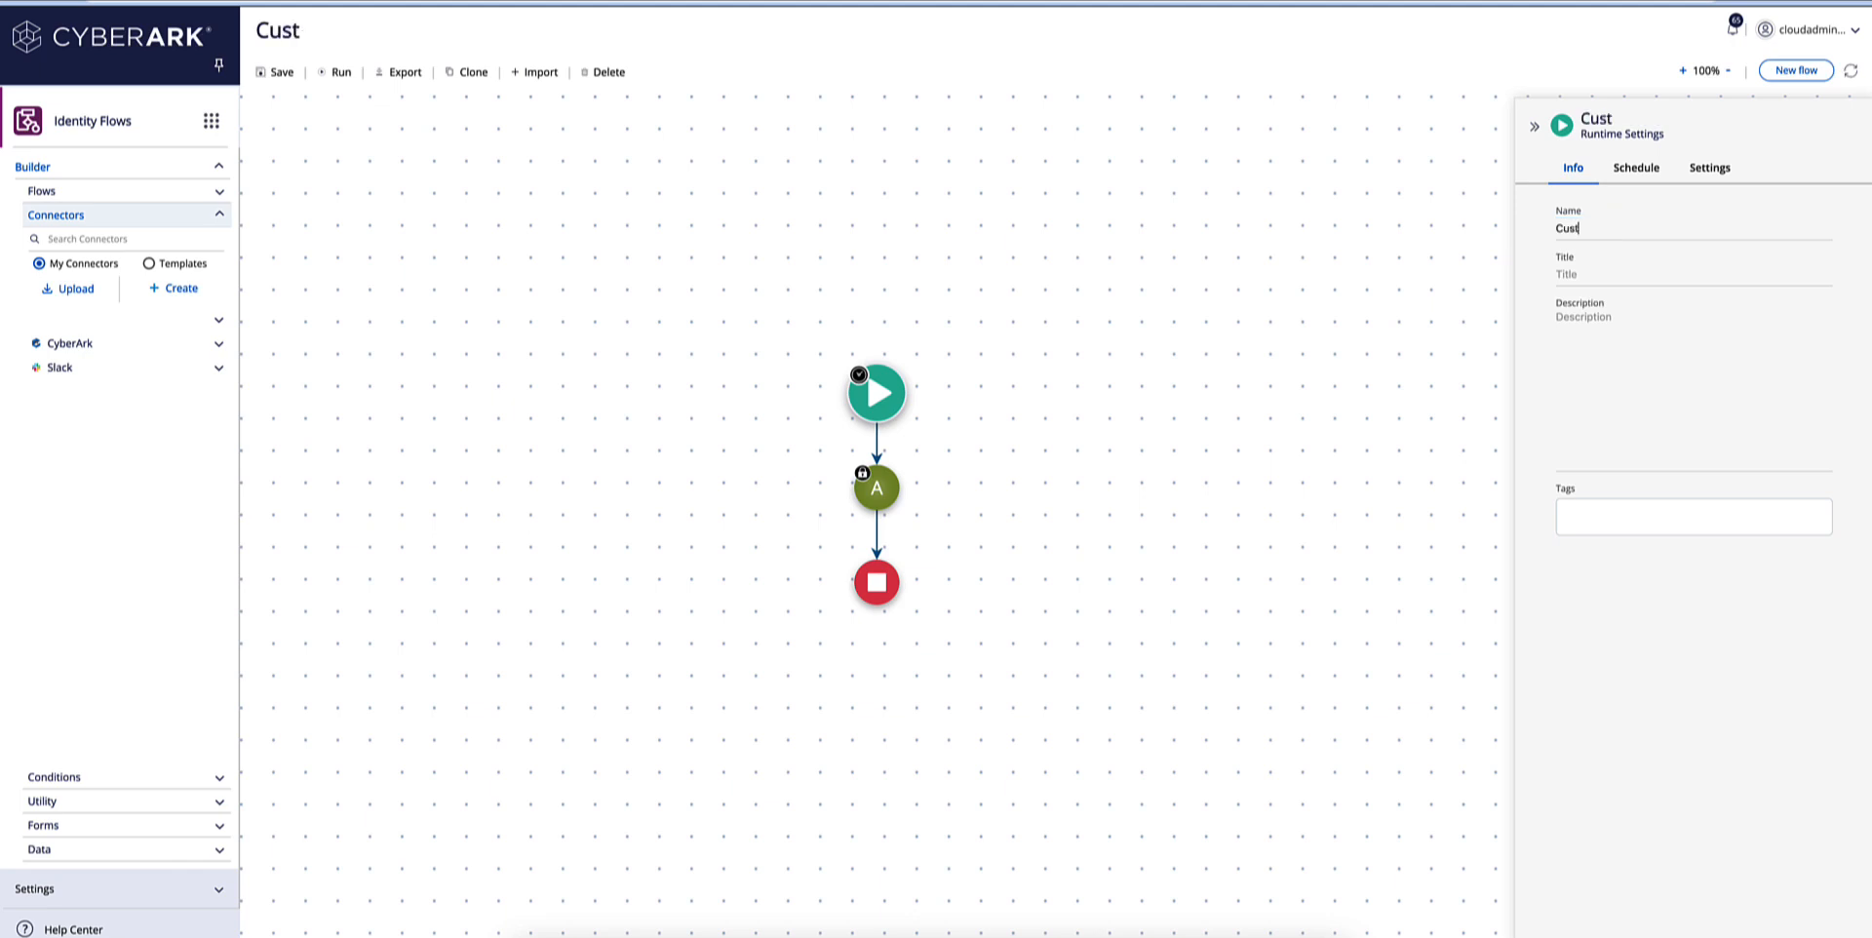
pyautogui.write('omAPIcall')
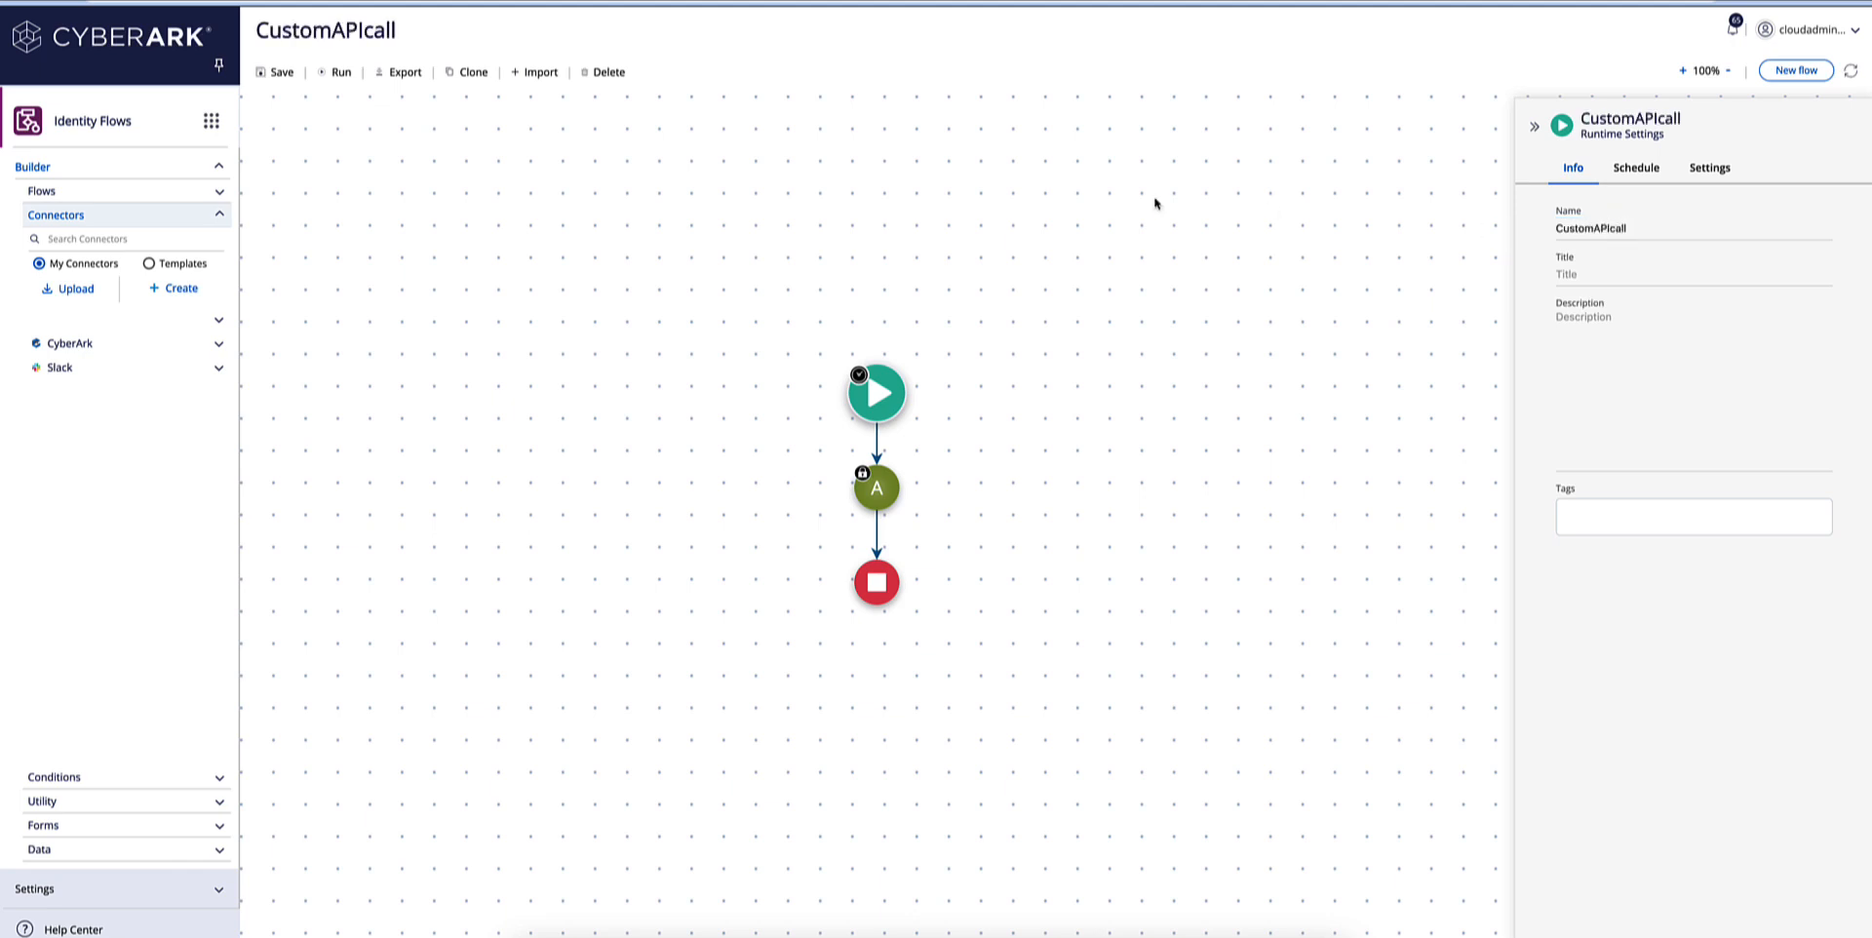
pyautogui.click(336, 73)
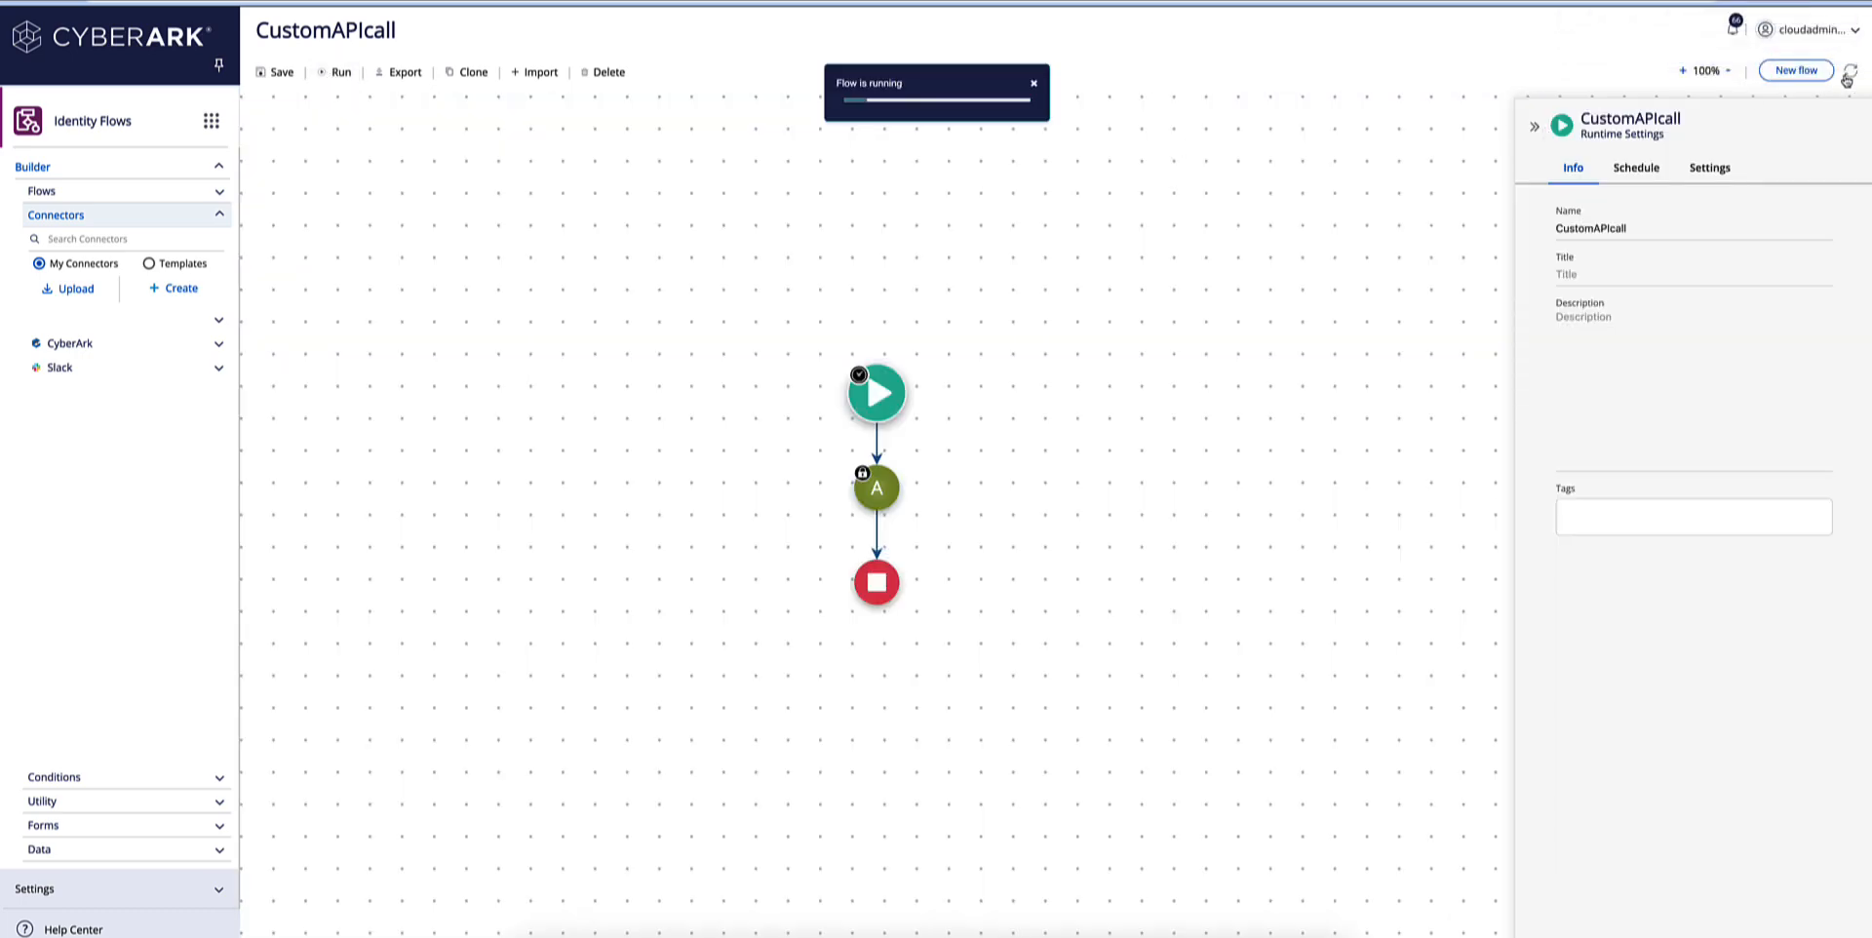
# Examine the latest CustomAPIcall run: the API connector's received response body, its results array and the title text of item 4.
pyautogui.click(1734, 35)
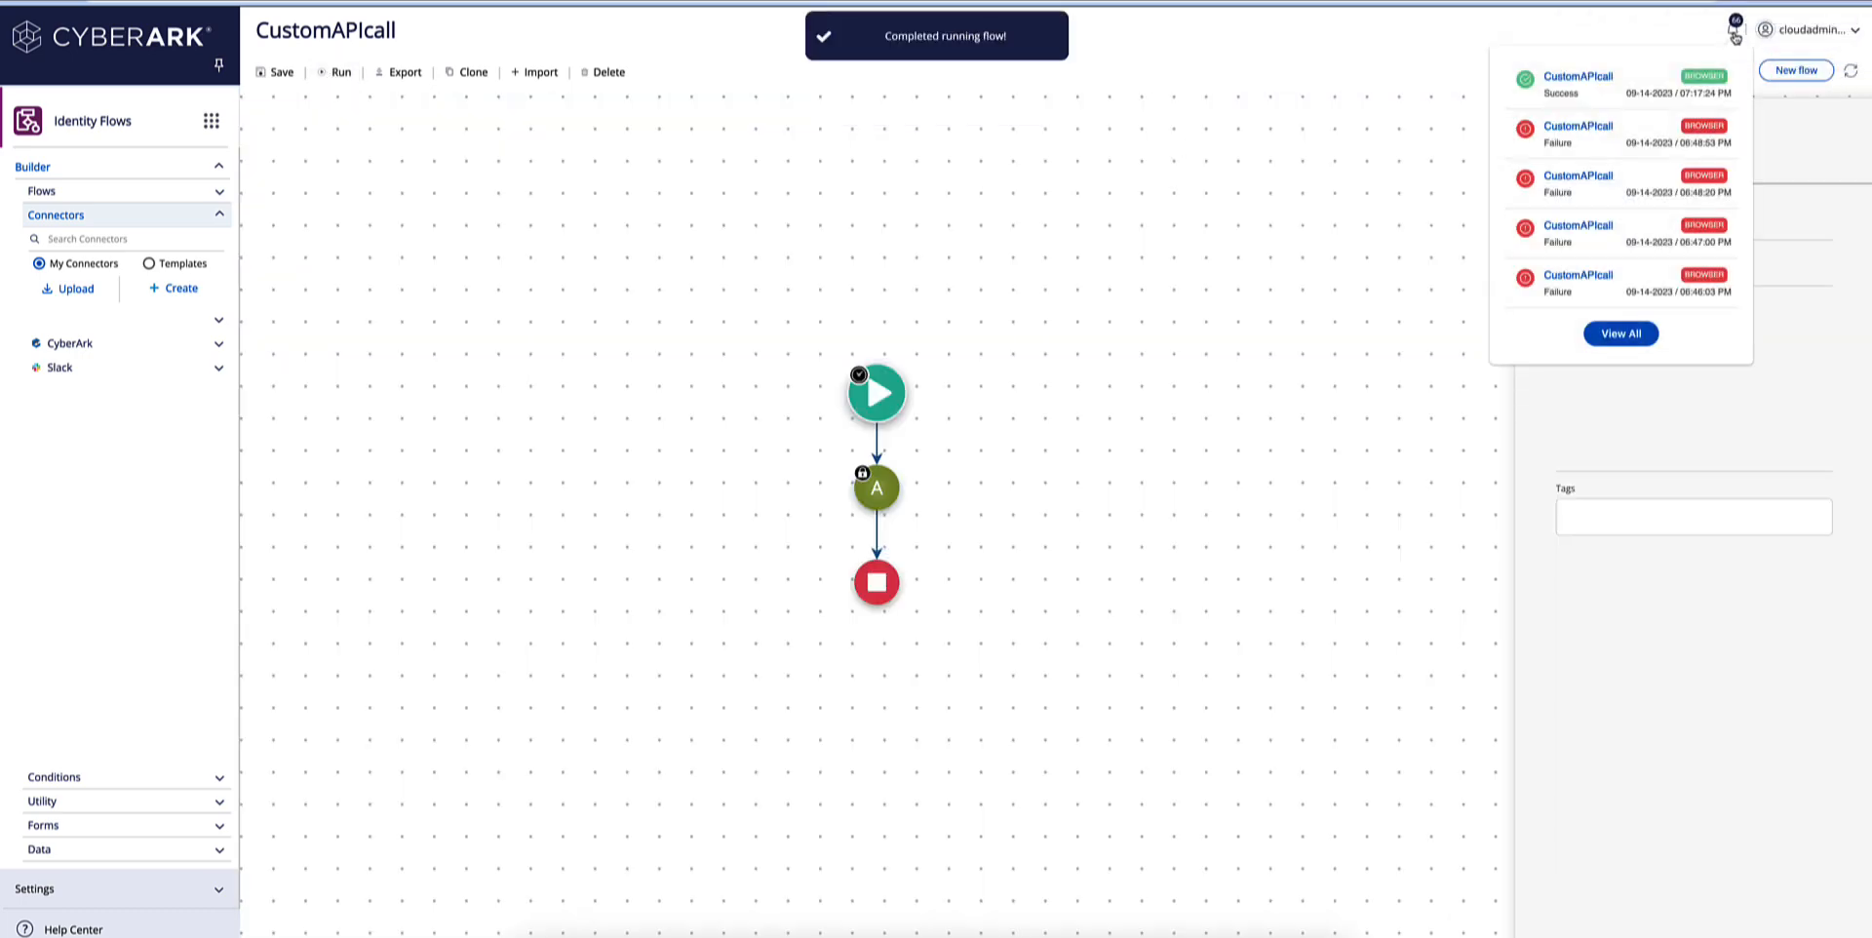
pyautogui.click(1611, 76)
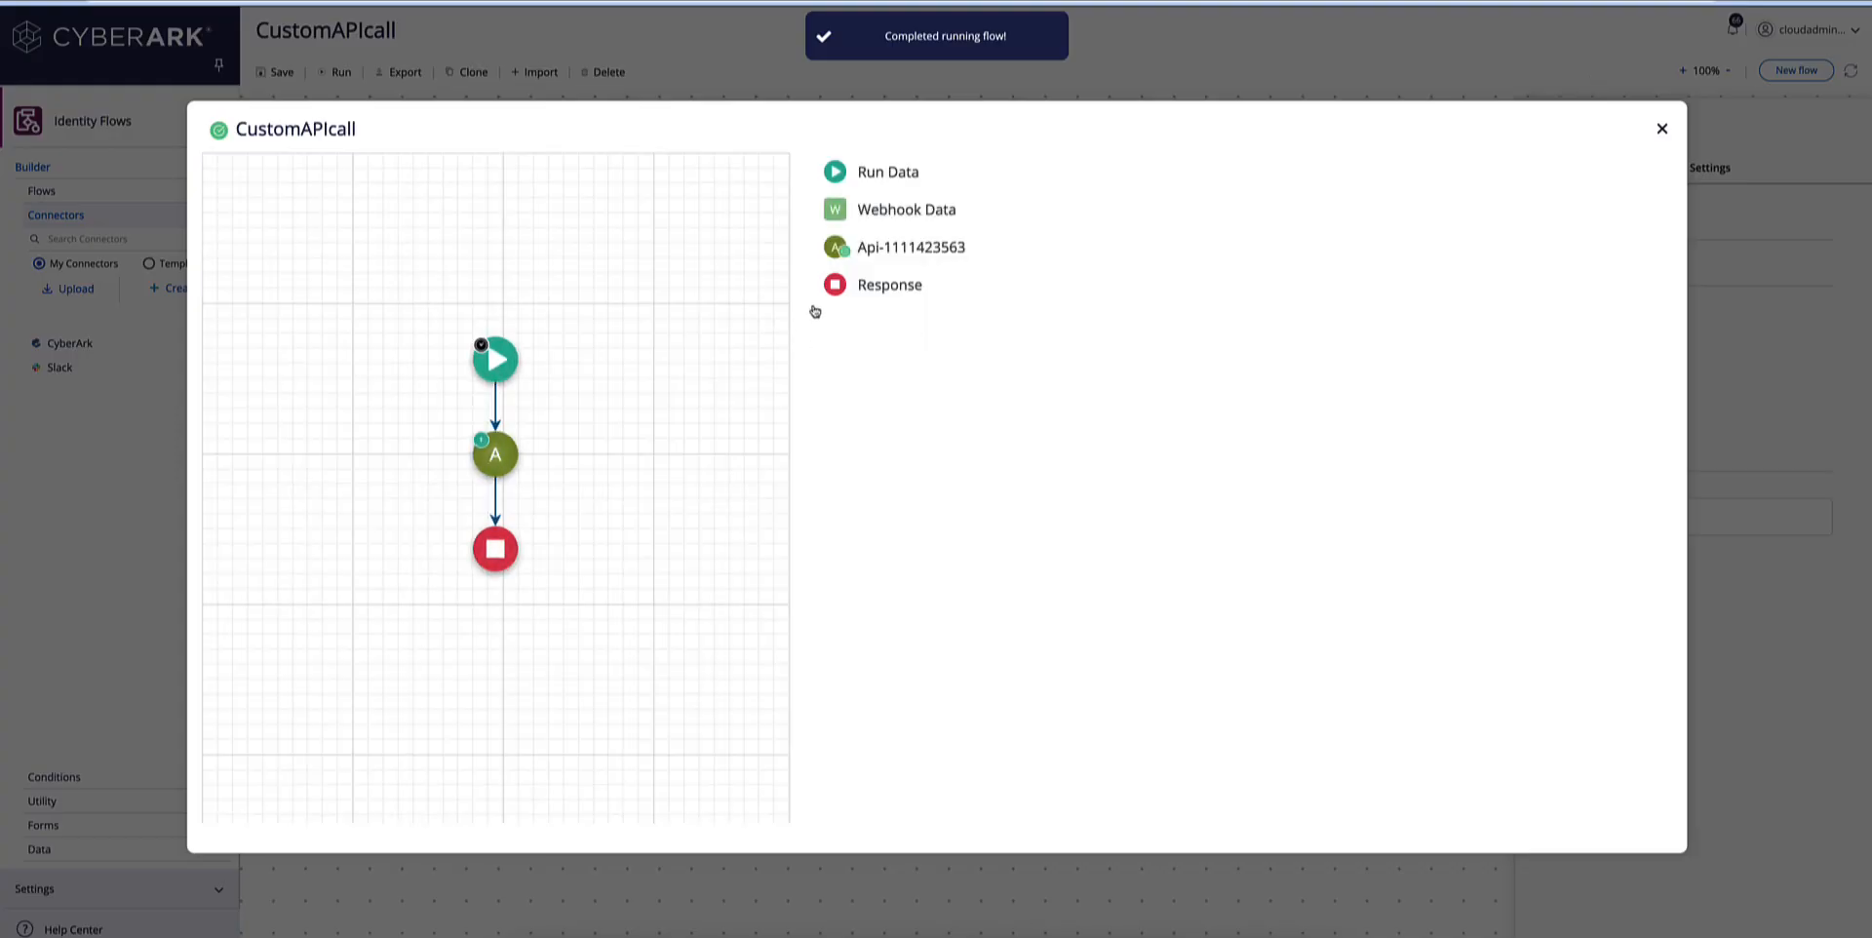
pyautogui.click(493, 454)
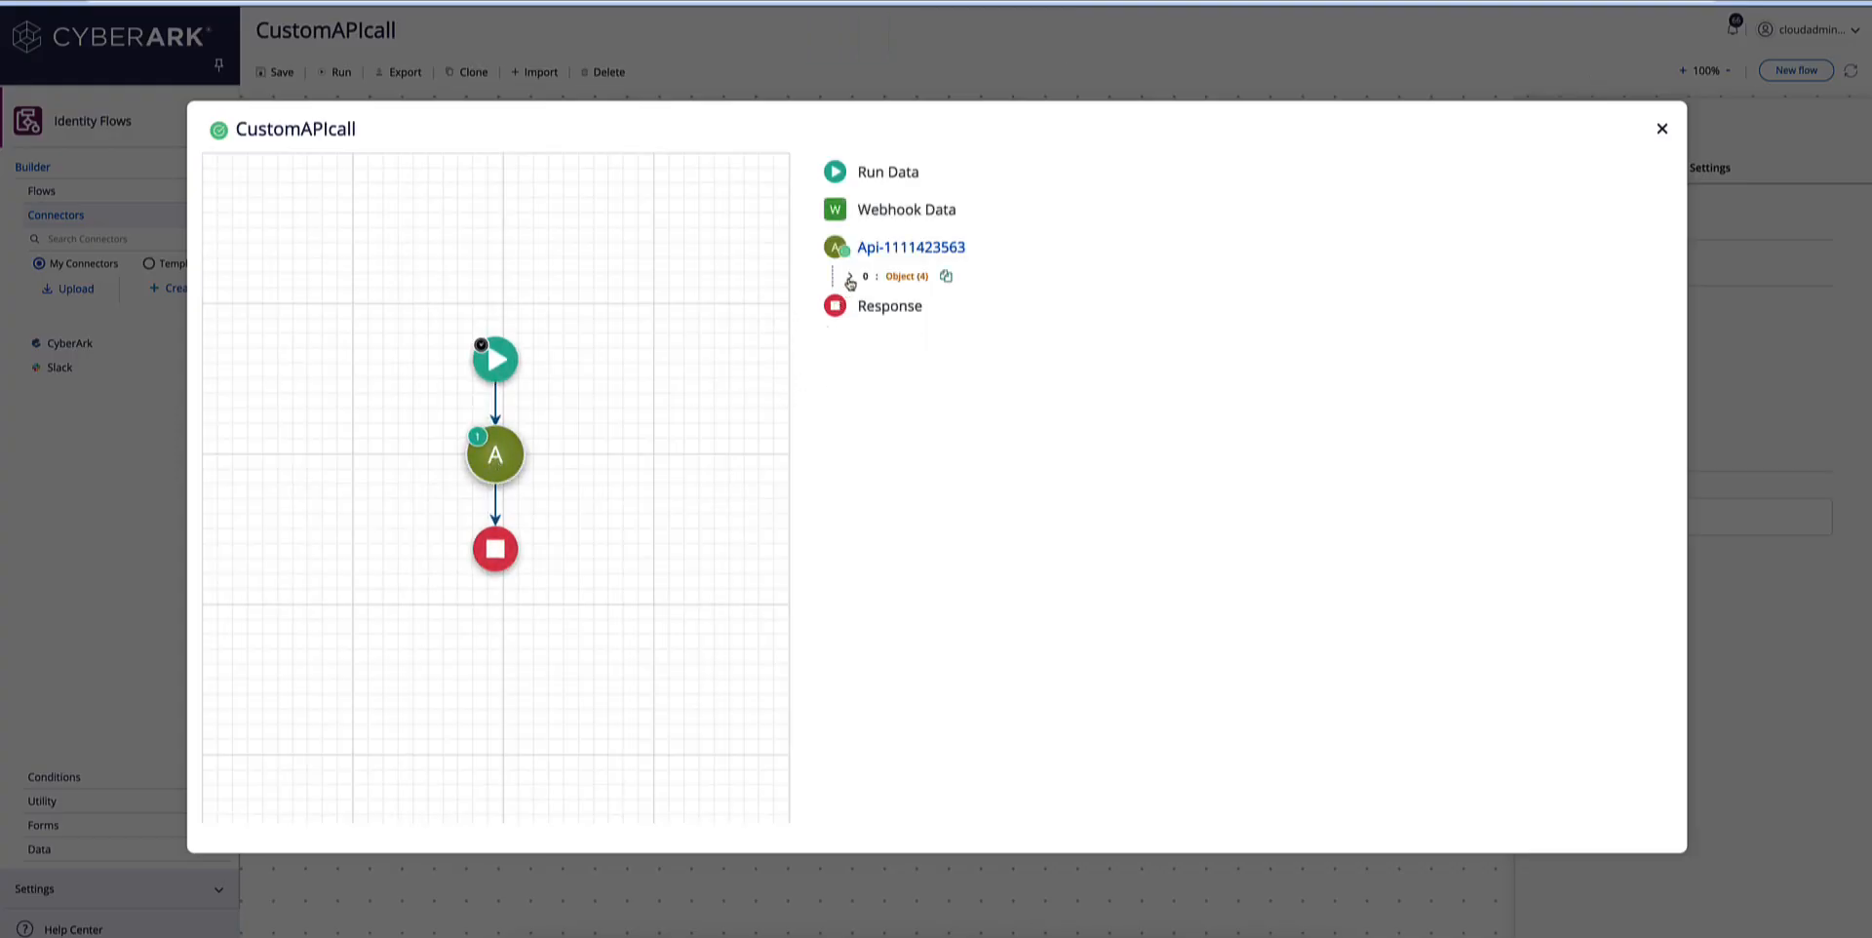
pyautogui.click(849, 278)
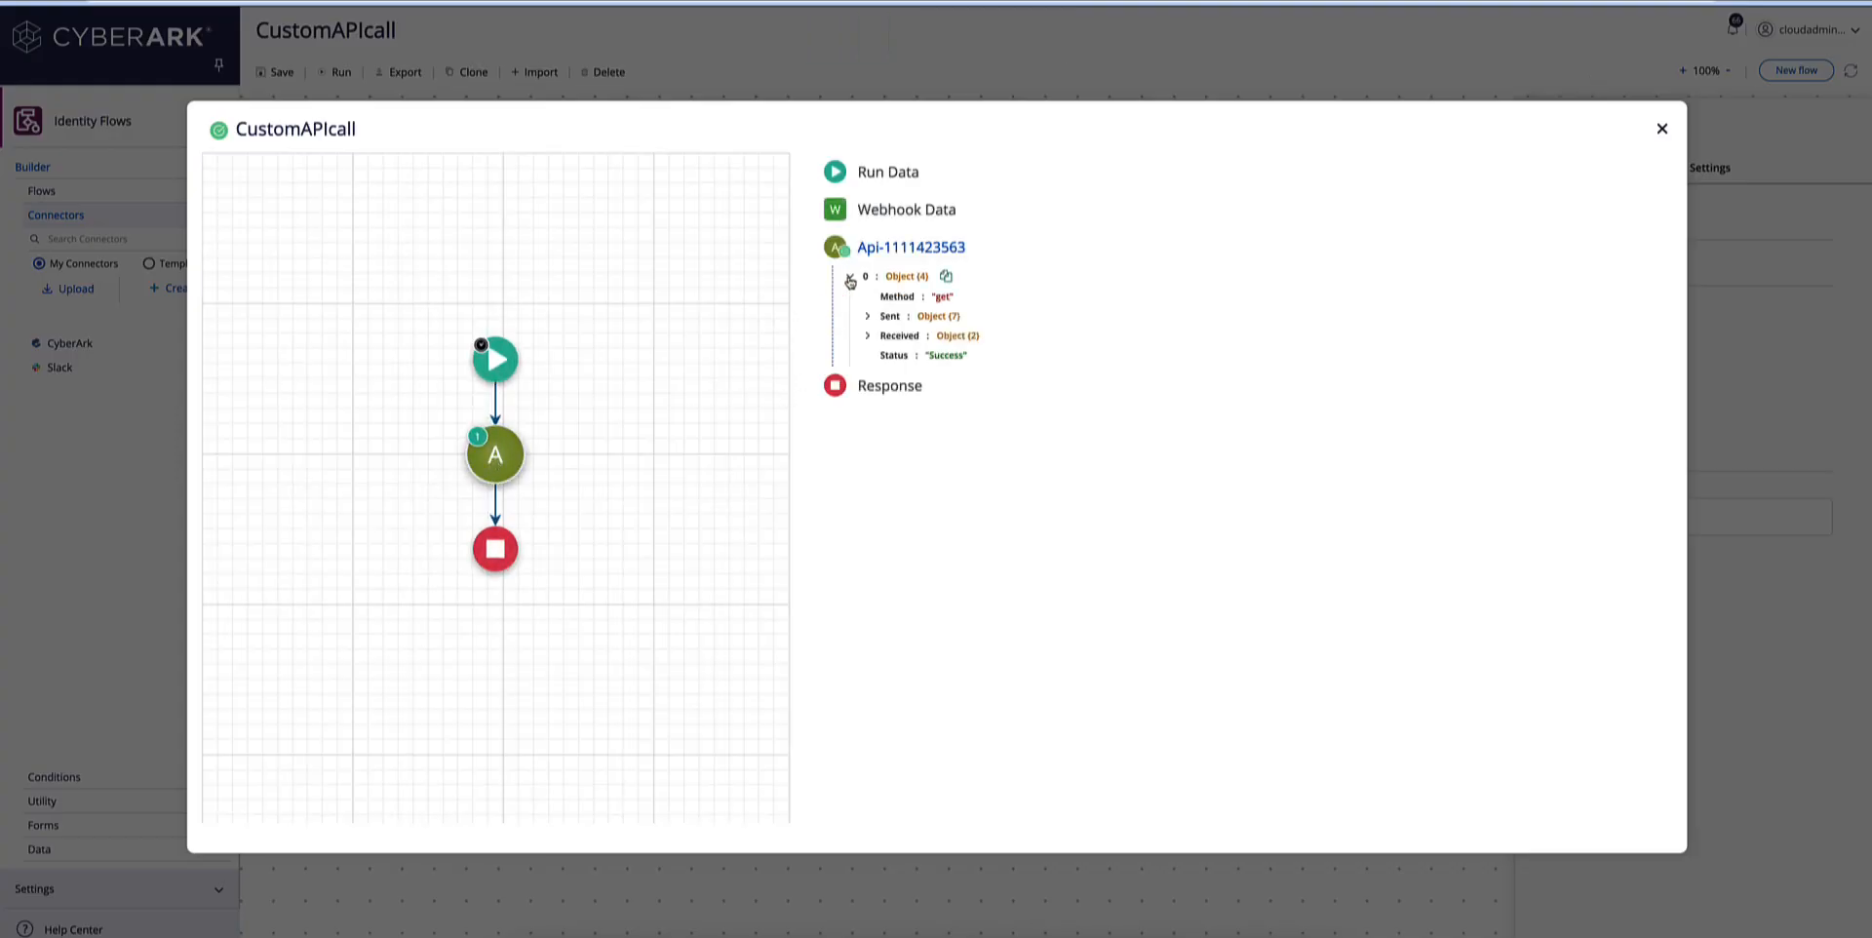
pyautogui.click(868, 337)
pyautogui.click(884, 375)
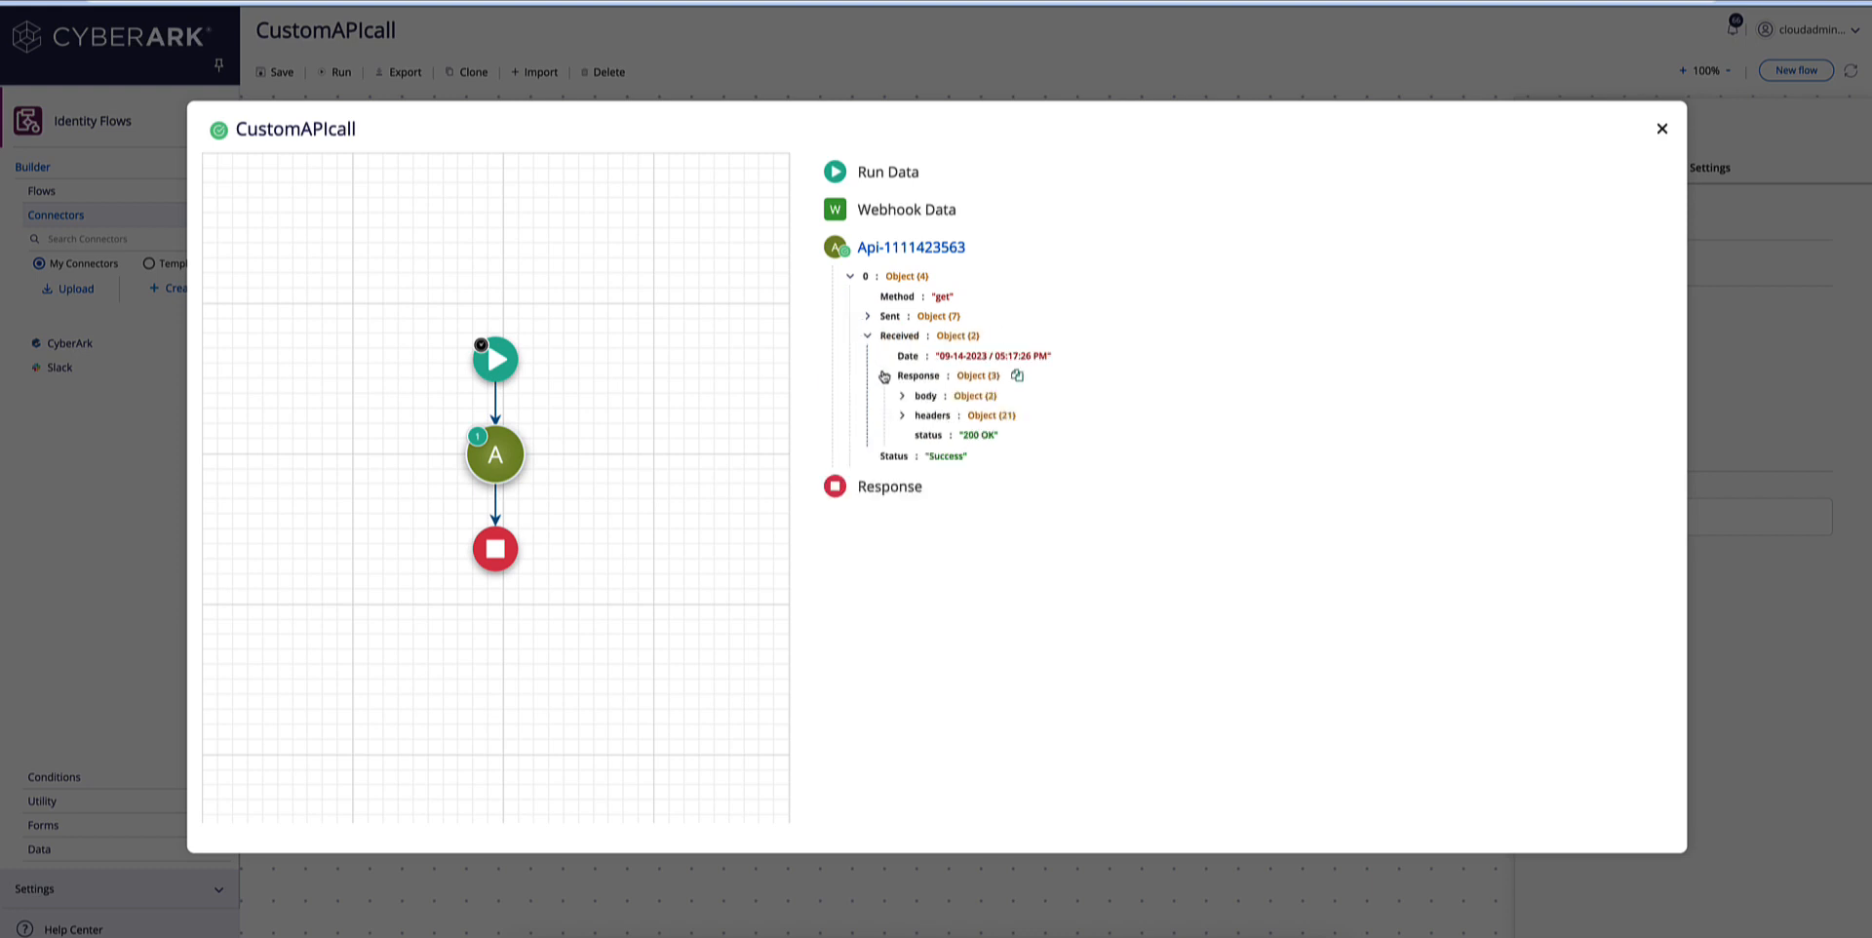
pyautogui.click(897, 396)
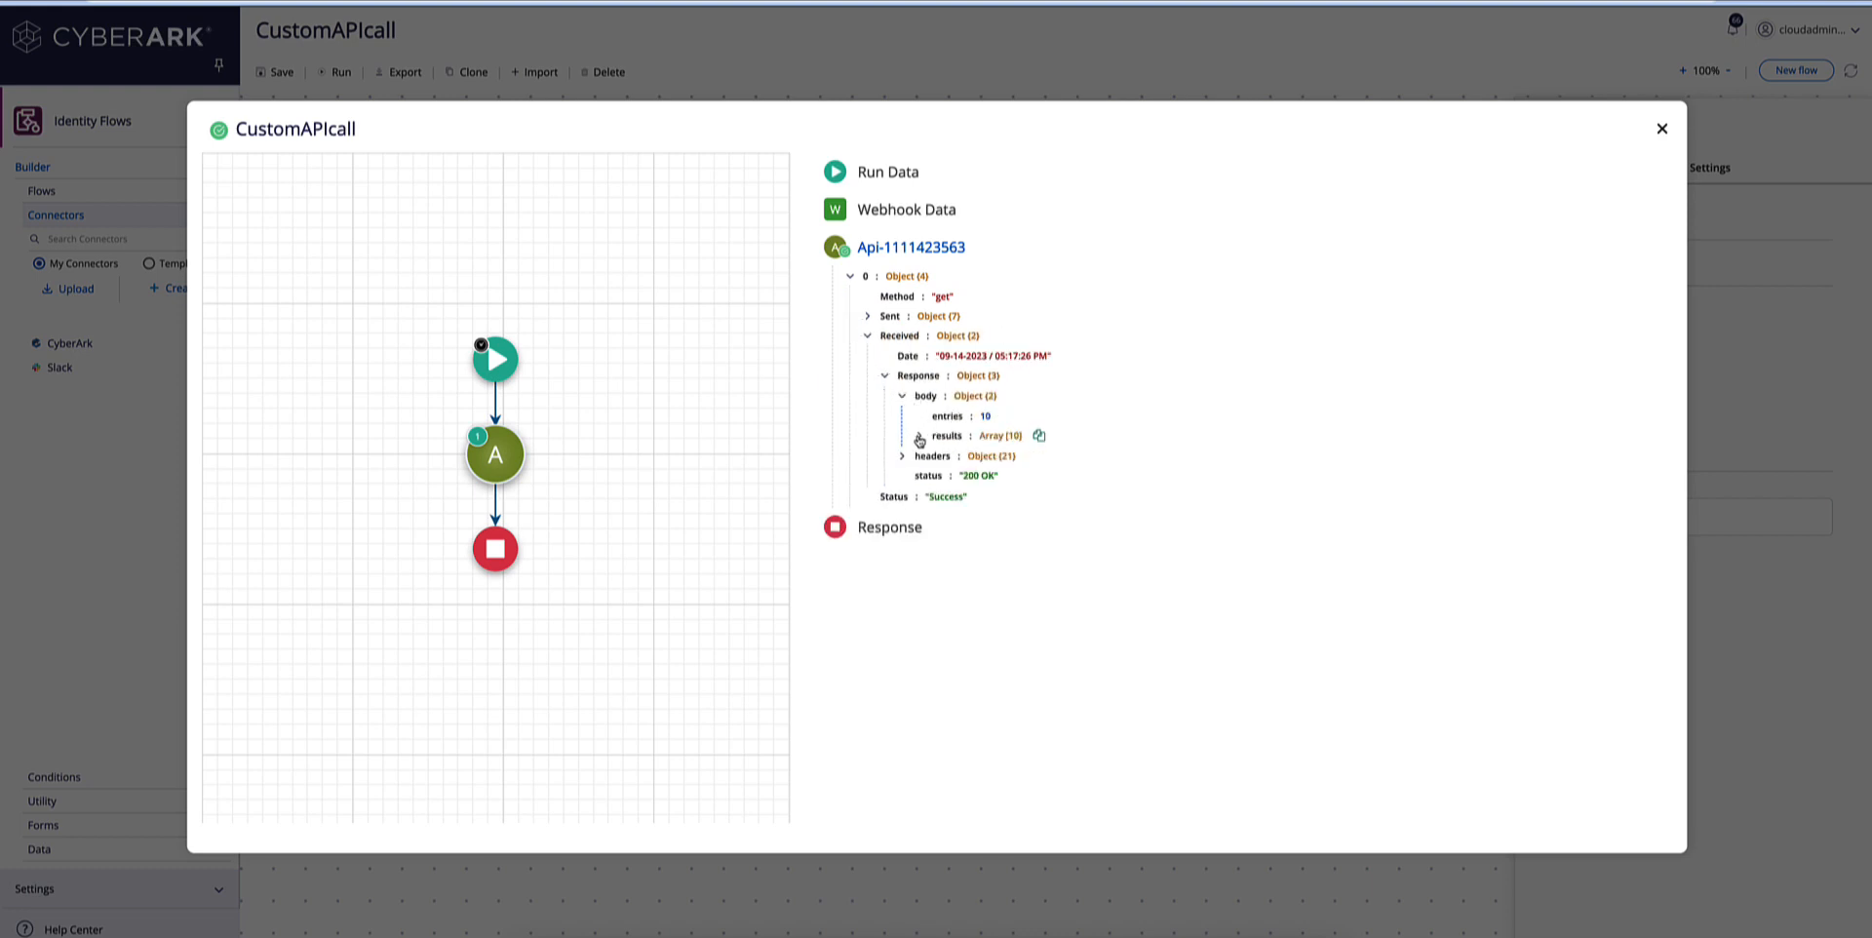
pyautogui.click(918, 437)
pyautogui.click(935, 534)
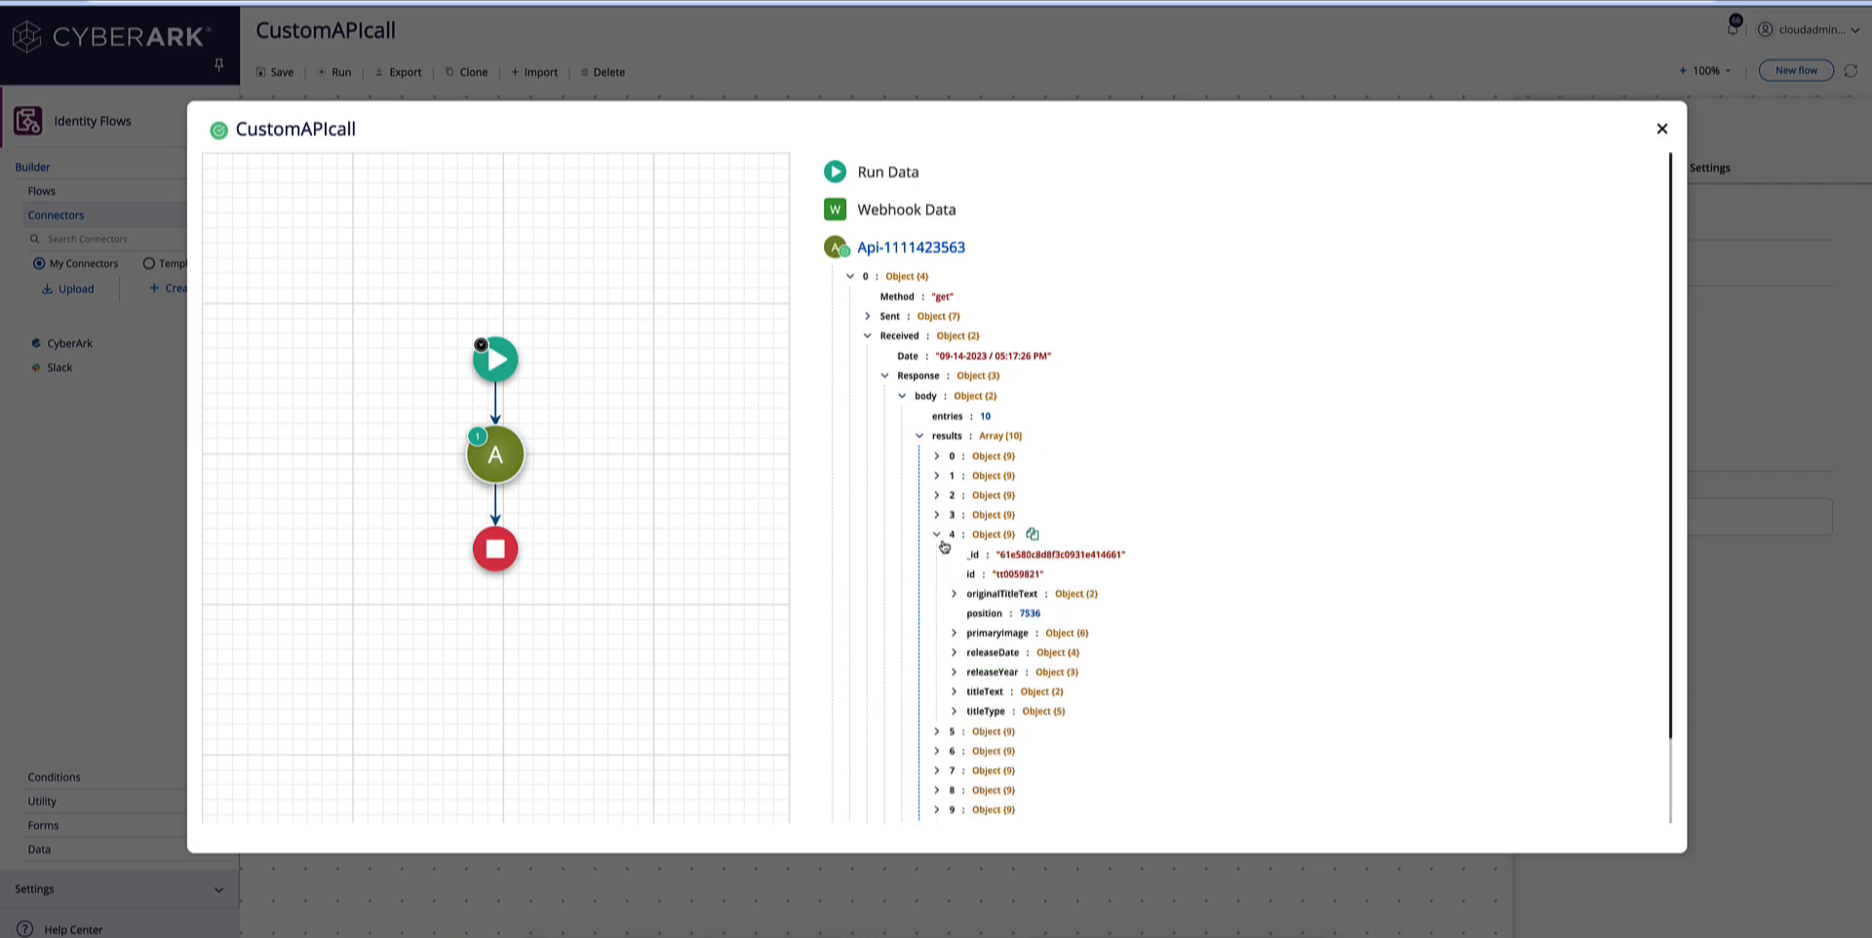
pyautogui.click(955, 694)
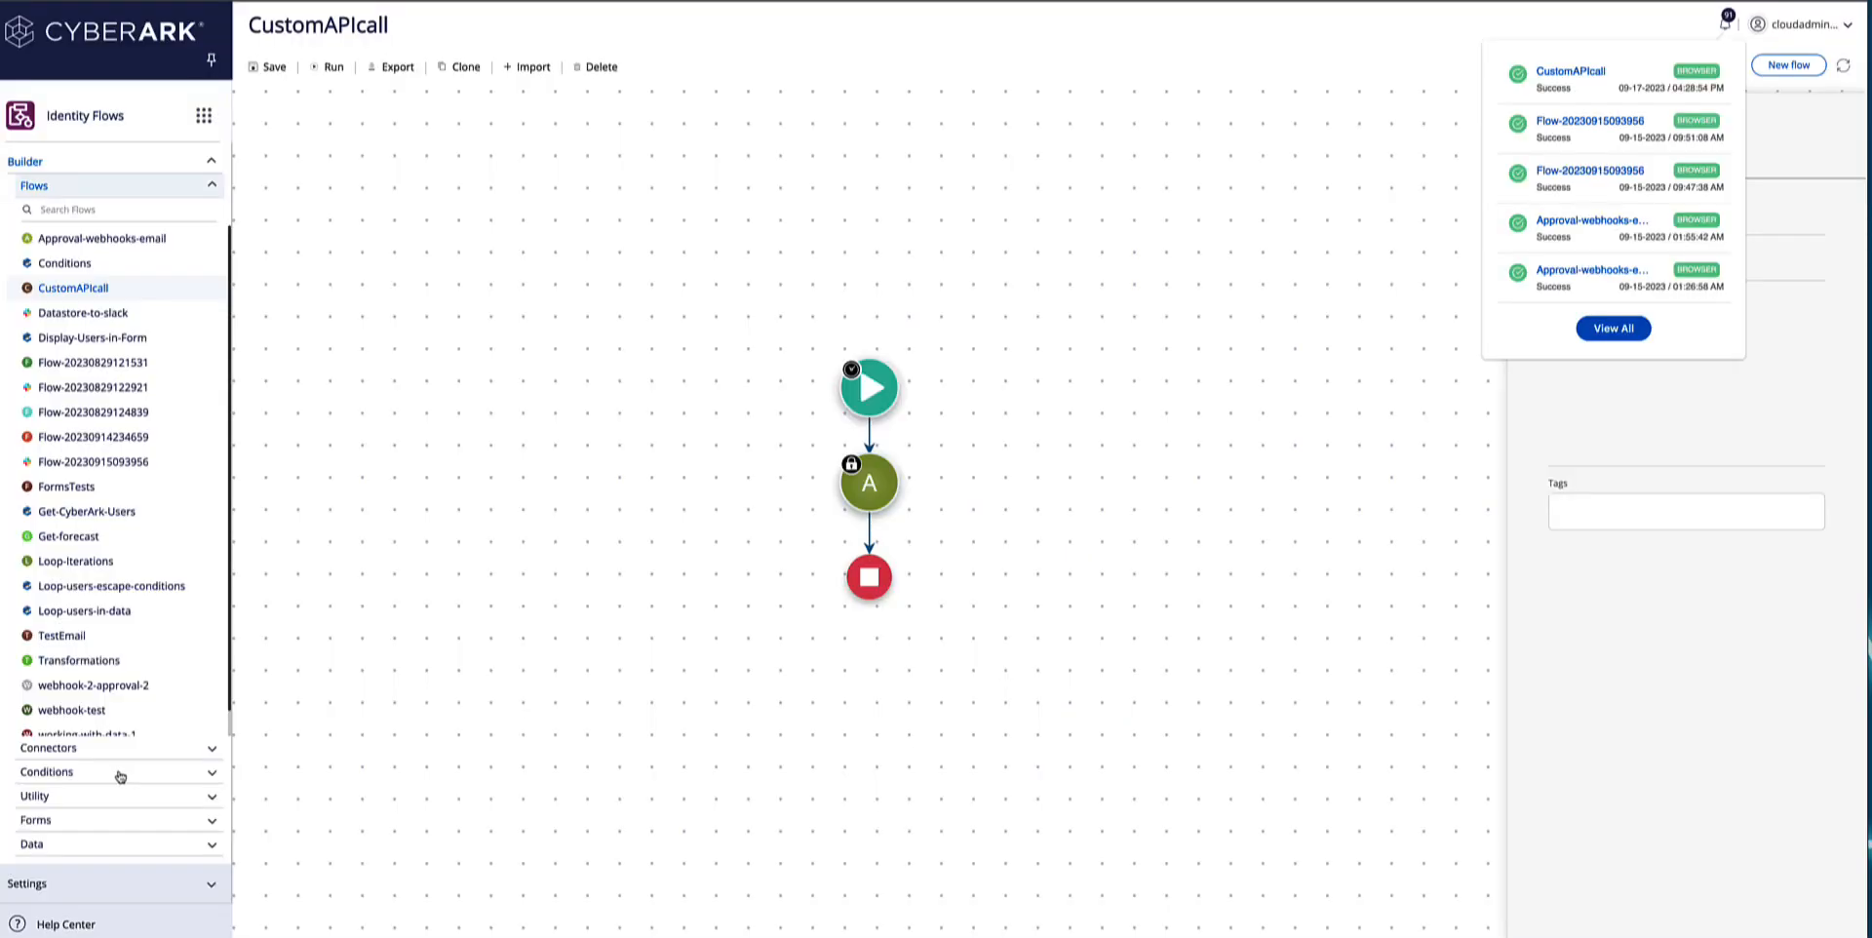
# Add a Loop condition to the flow between the API connector and the end node.
pyautogui.click(126, 750)
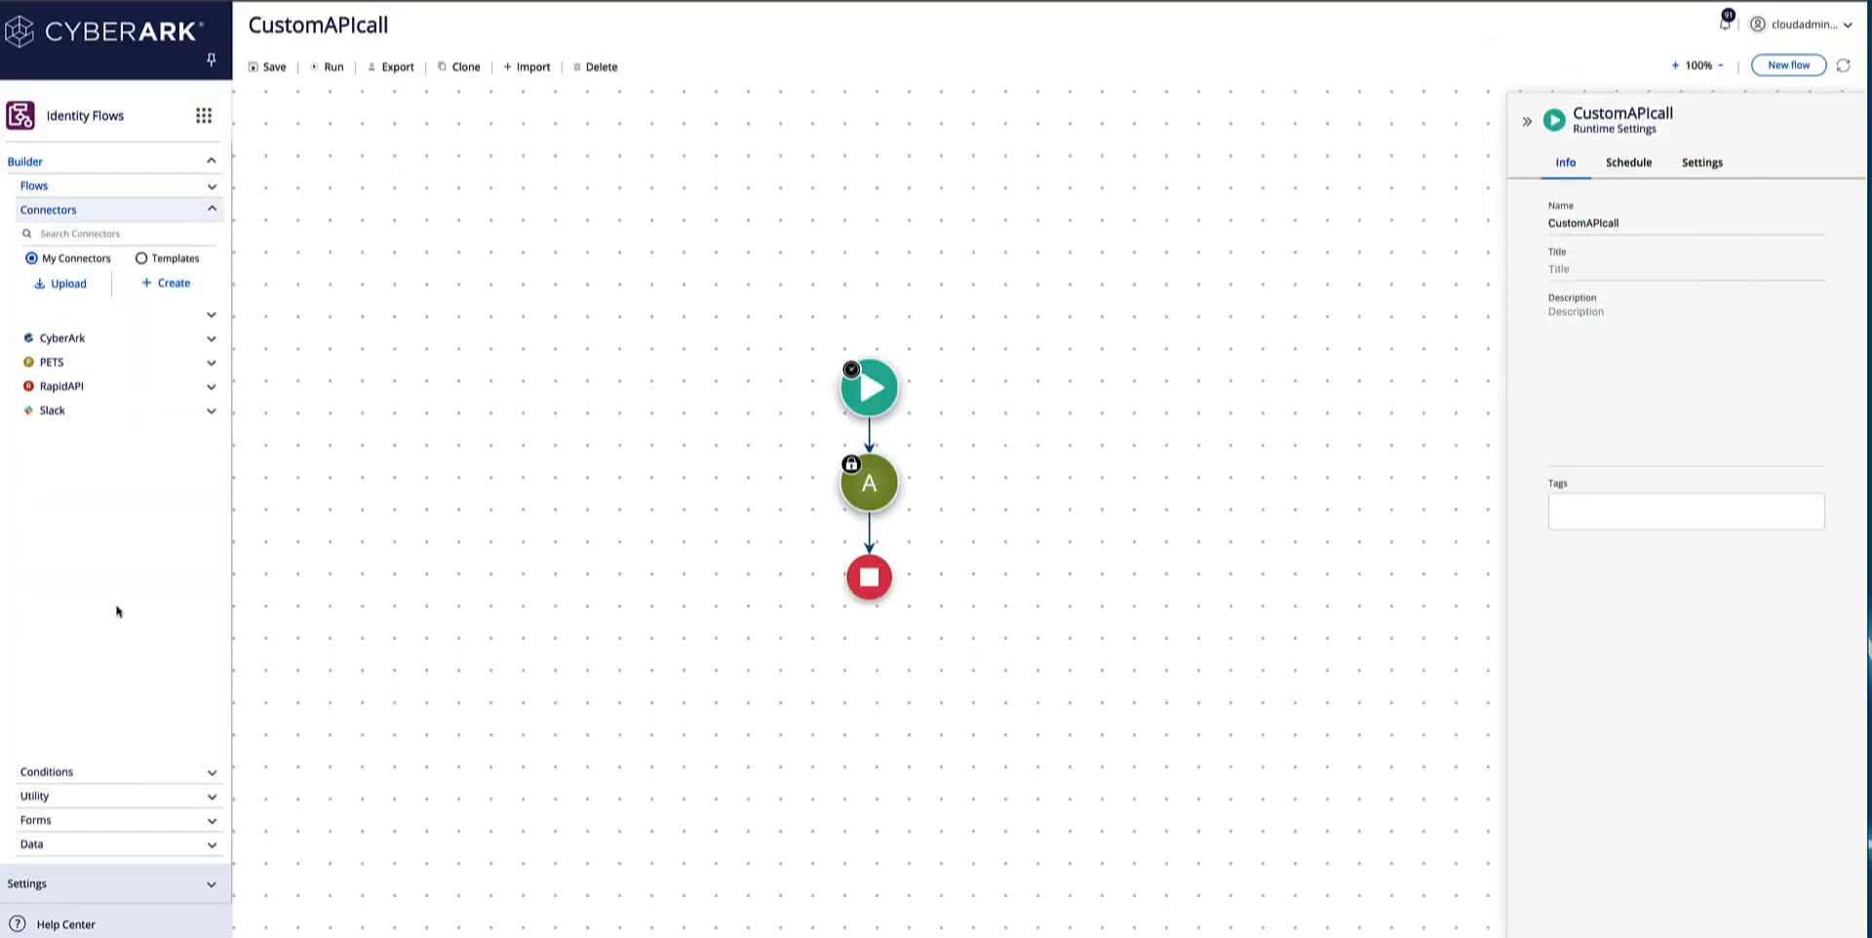
pyautogui.click(97, 772)
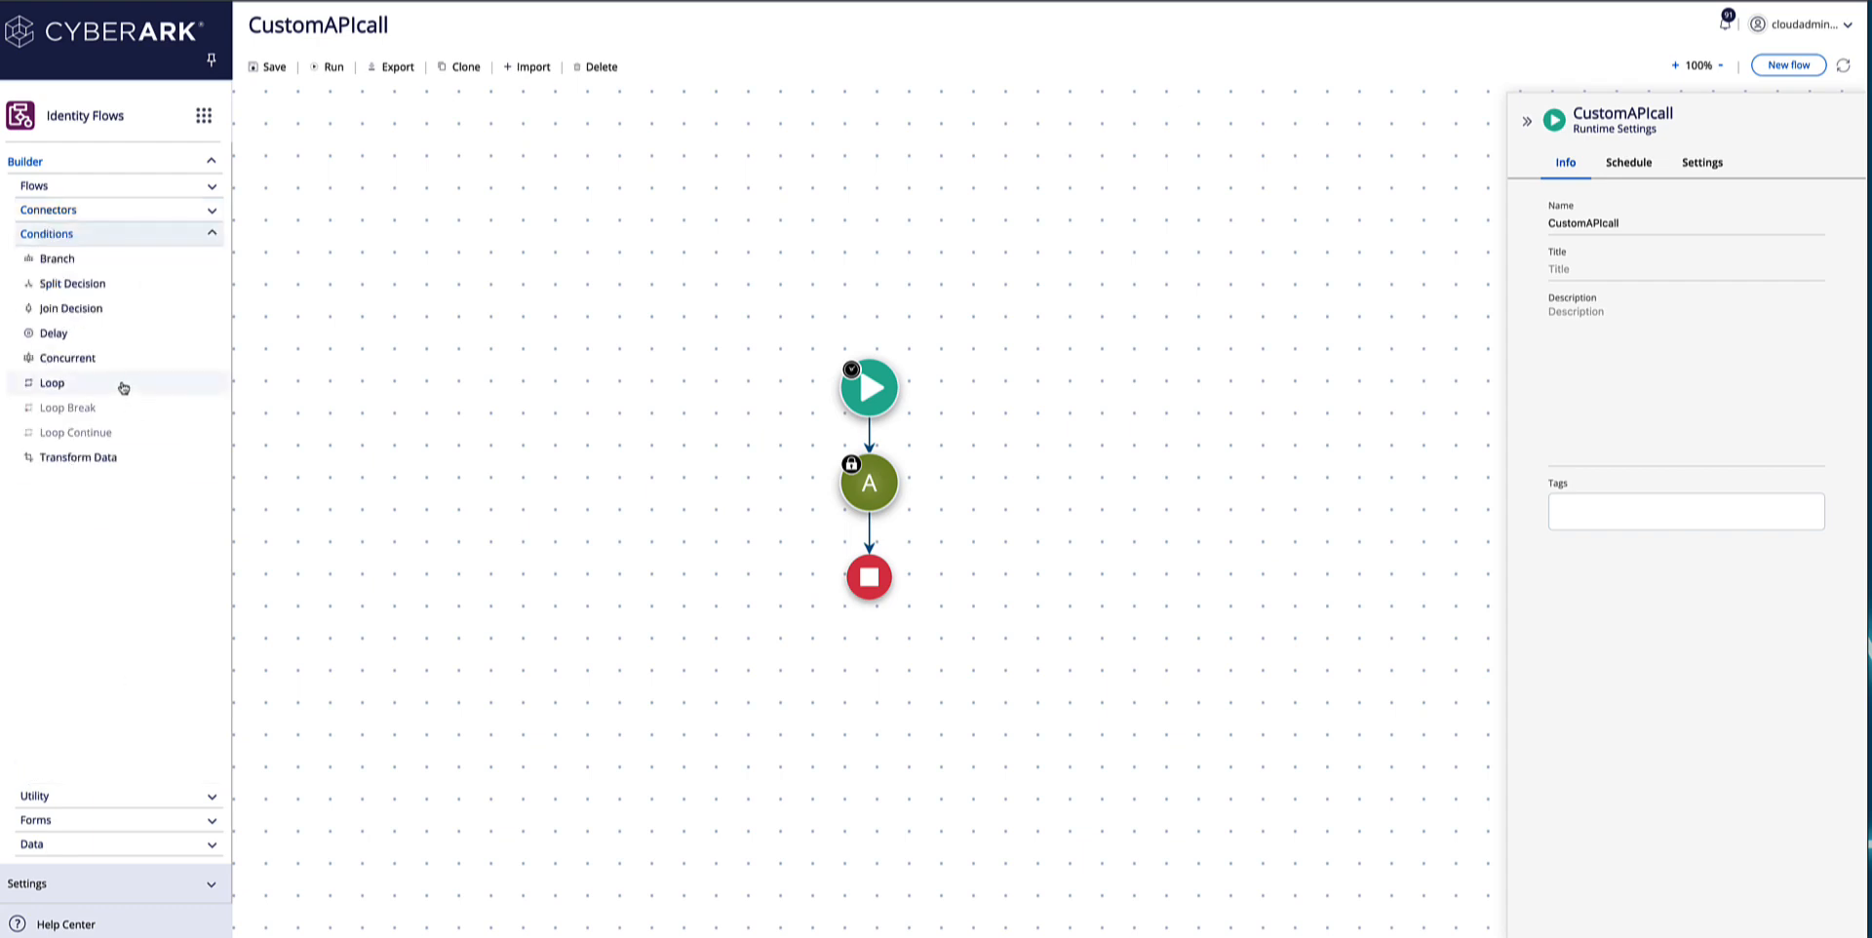
pyautogui.moveTo(74, 386); pyautogui.dragTo(875, 534)
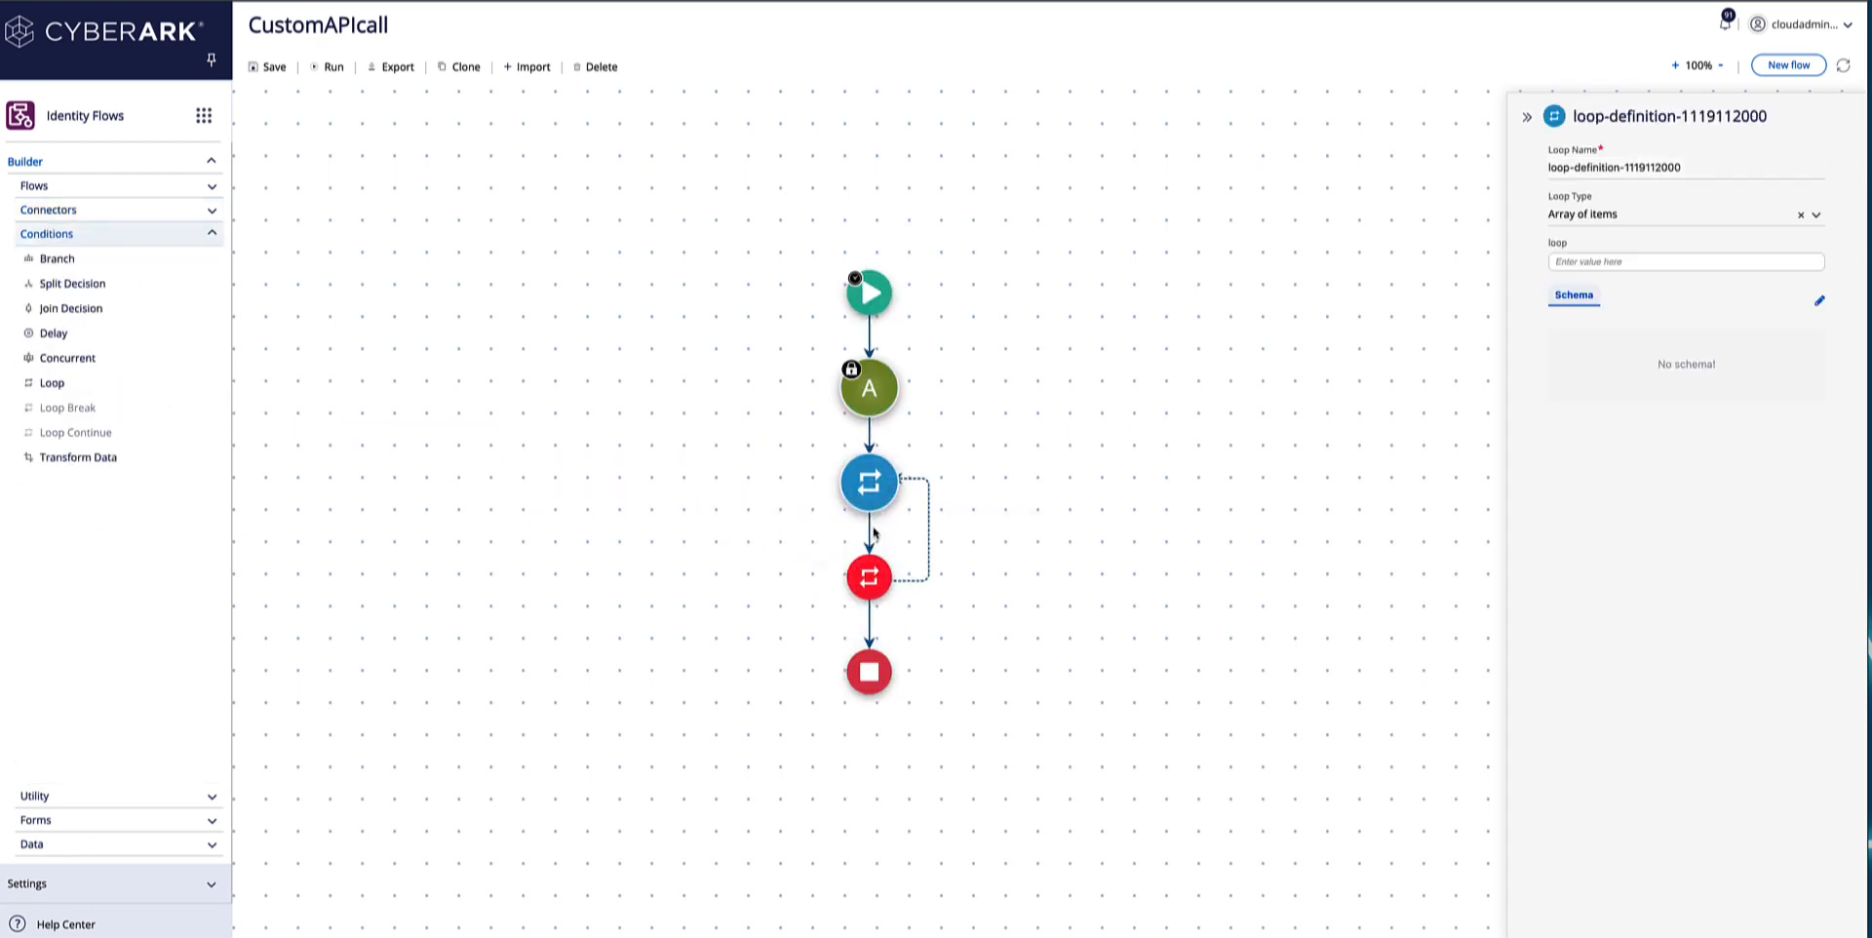
pyautogui.moveTo(874, 503)
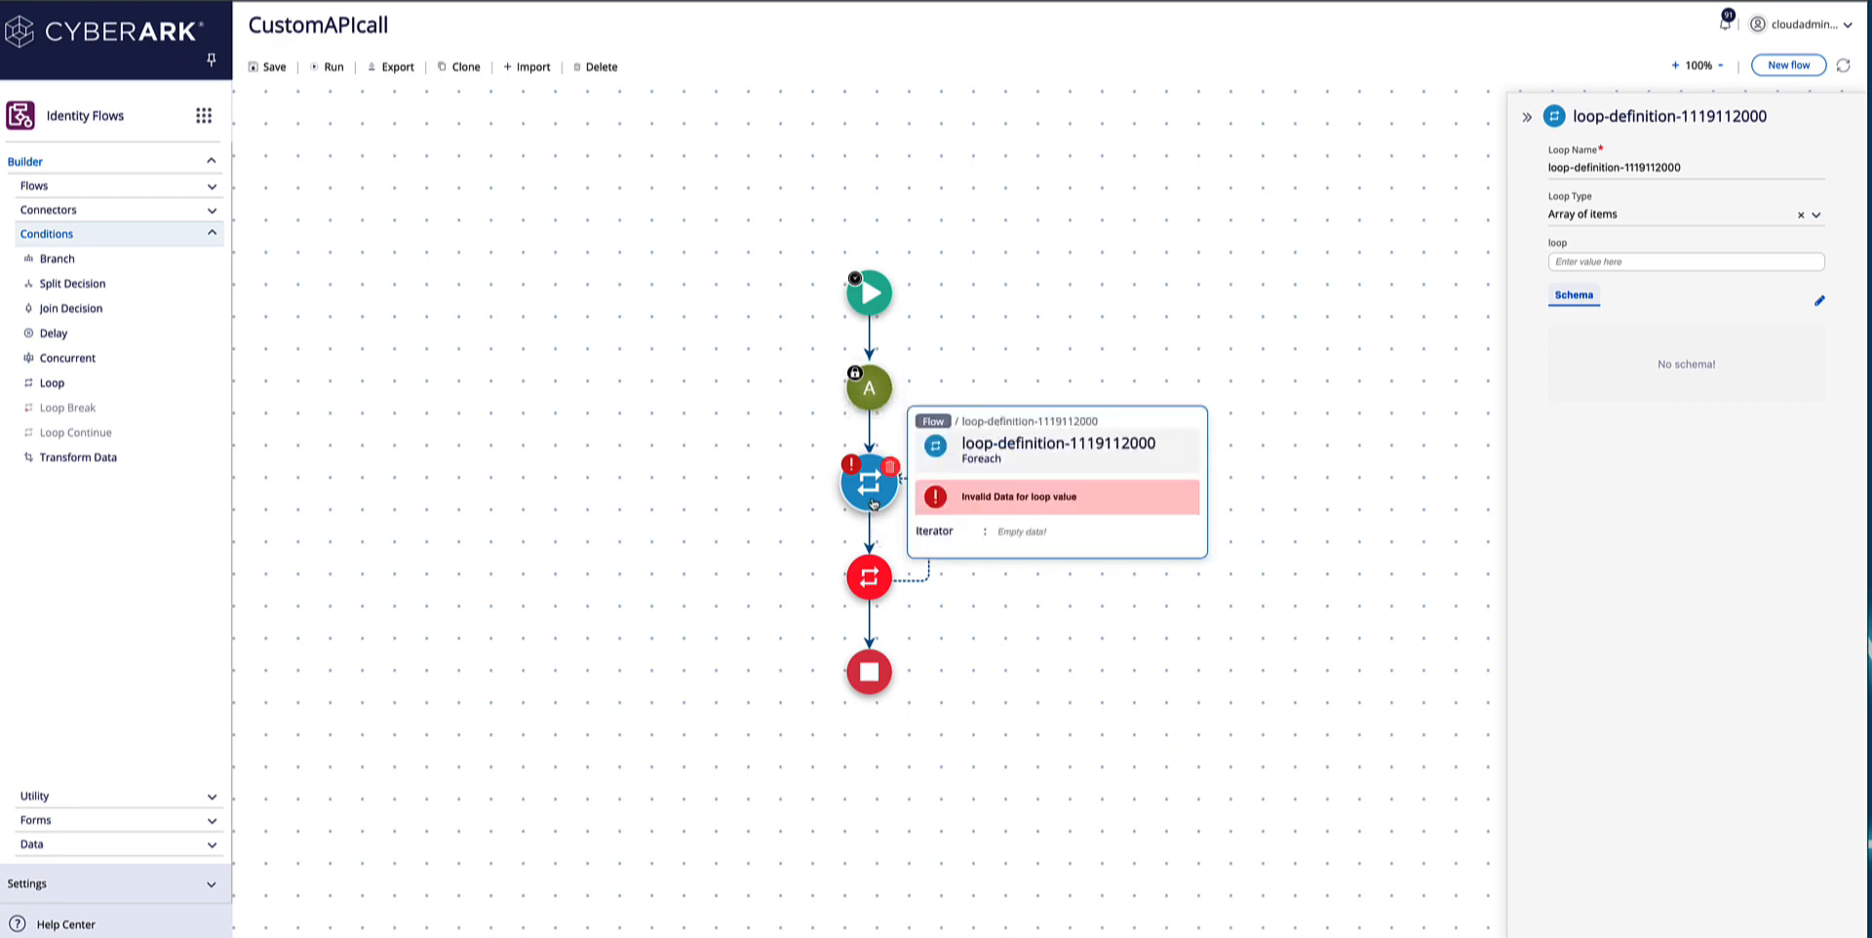
# Open the API connector's body data among the collected values available for the loop's array input.
pyautogui.click(1614, 259)
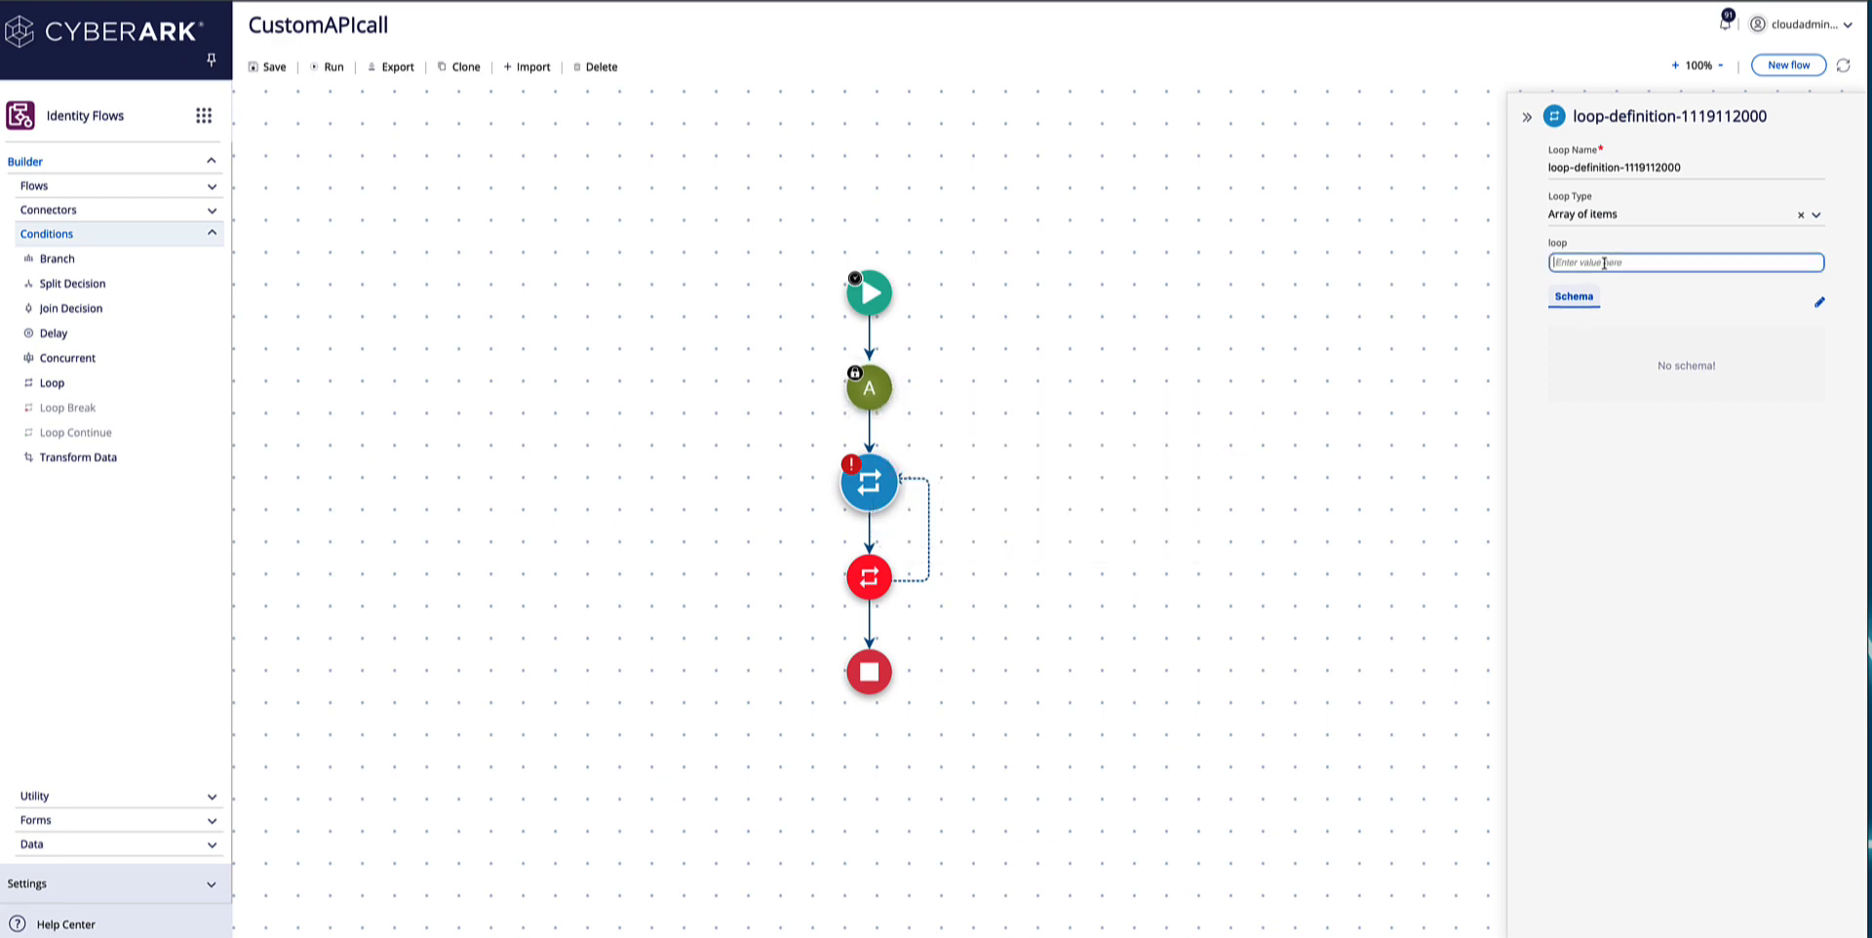
pyautogui.click(1467, 354)
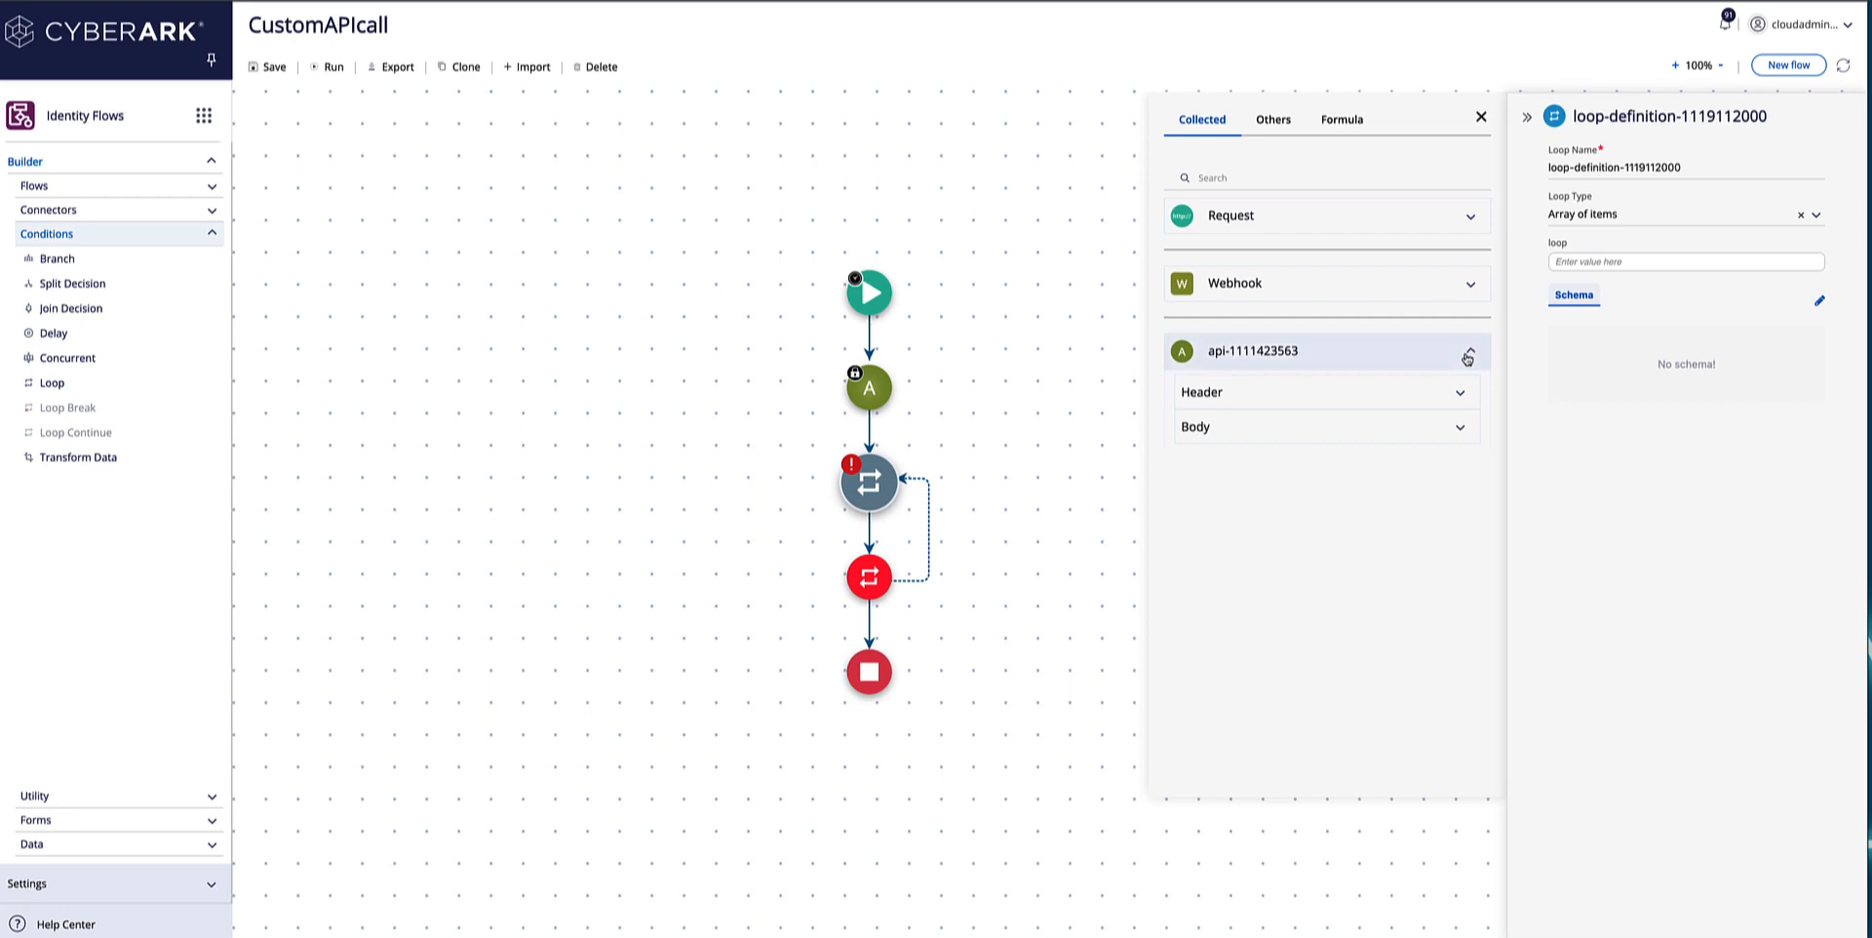
pyautogui.click(1439, 428)
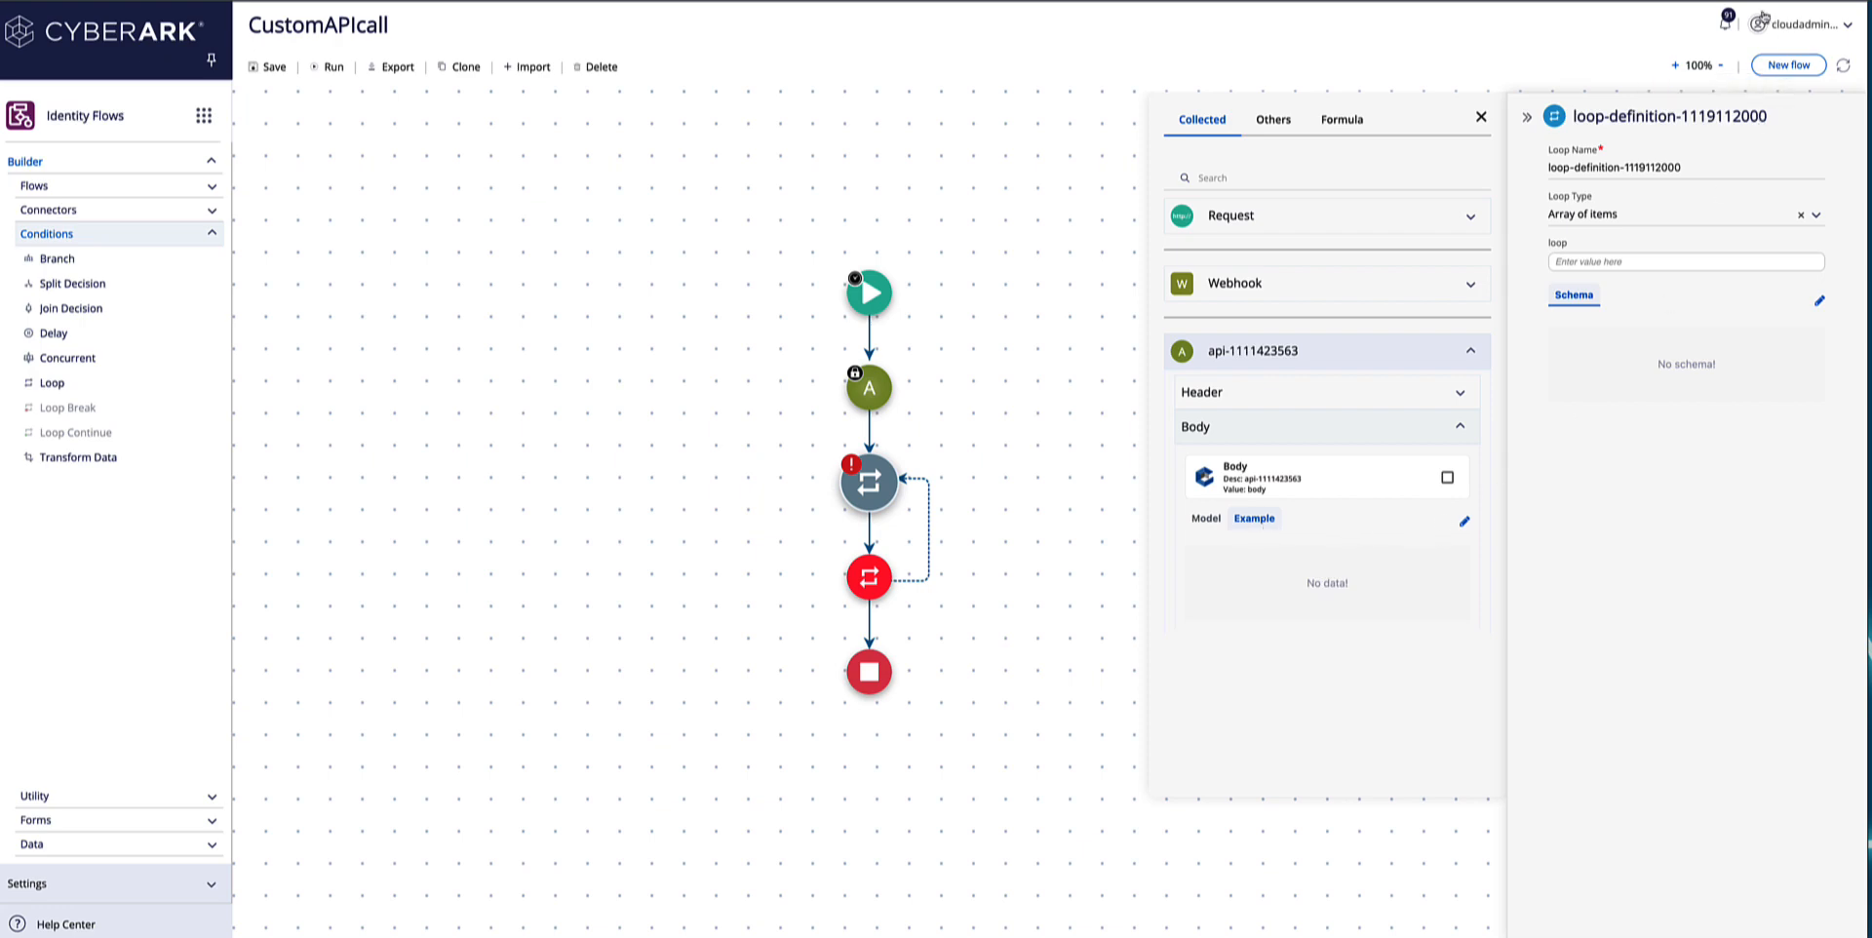
# Copy the API connector's received response body from the latest CustomAPIcall run, and close the run details.
pyautogui.click(1727, 30)
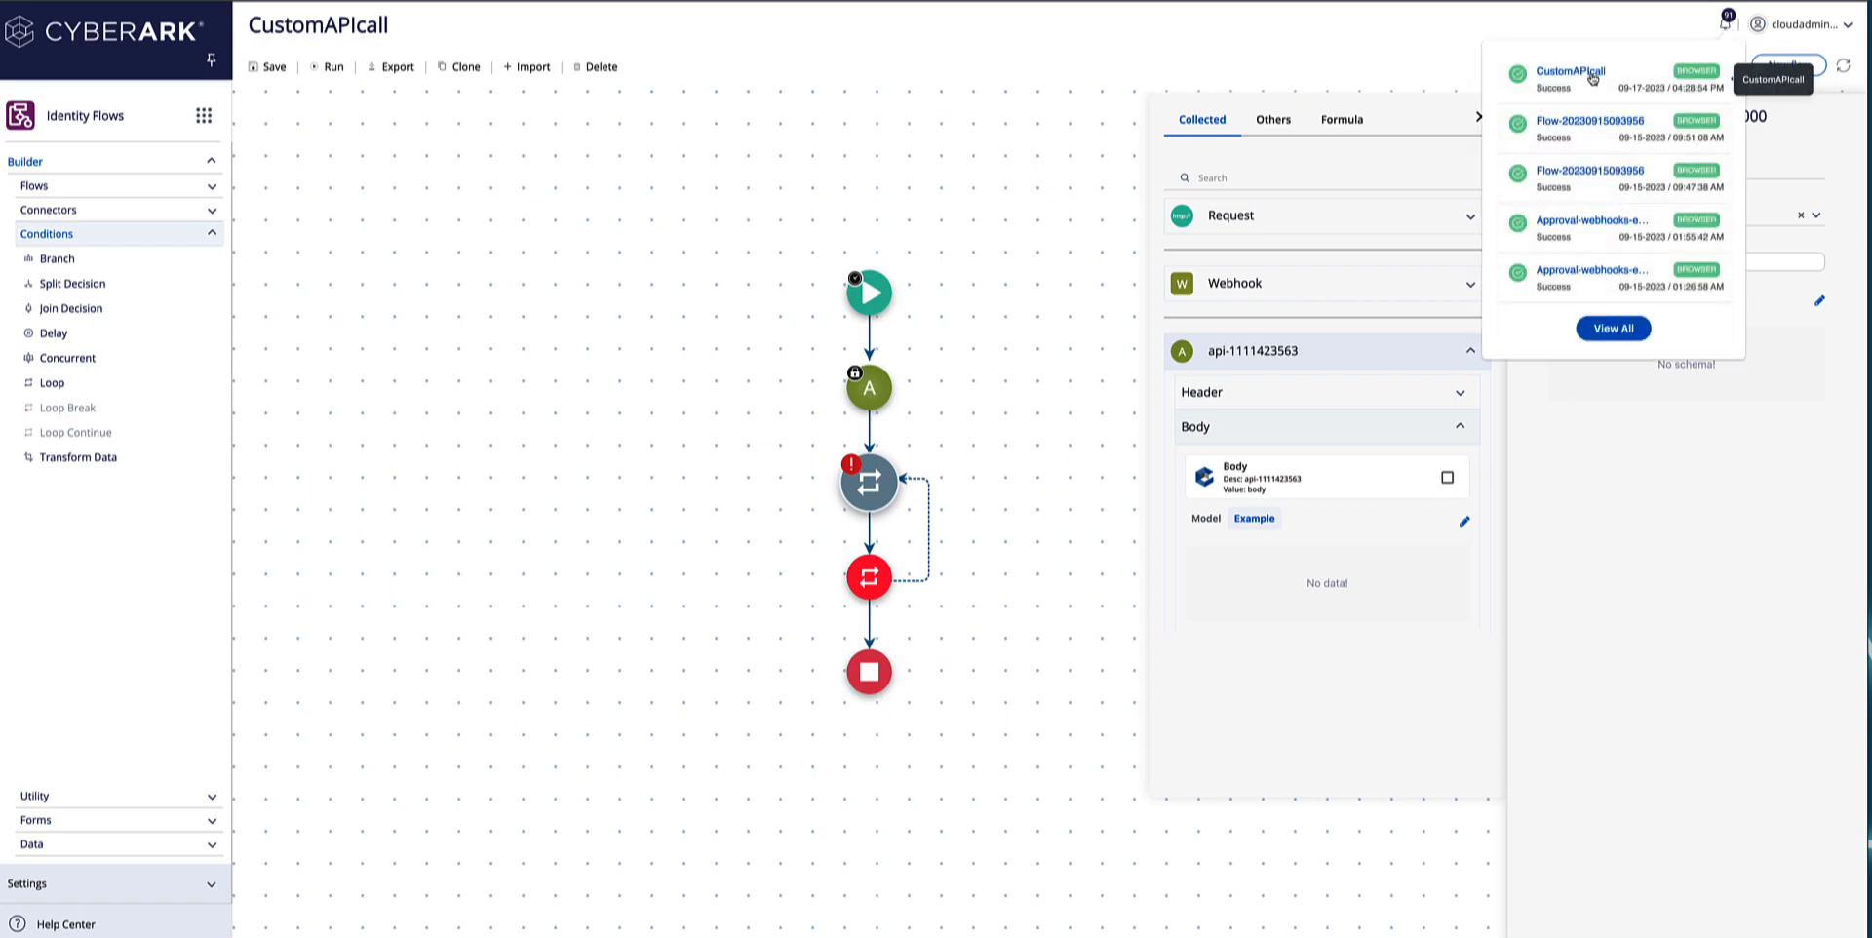
pyautogui.click(1591, 76)
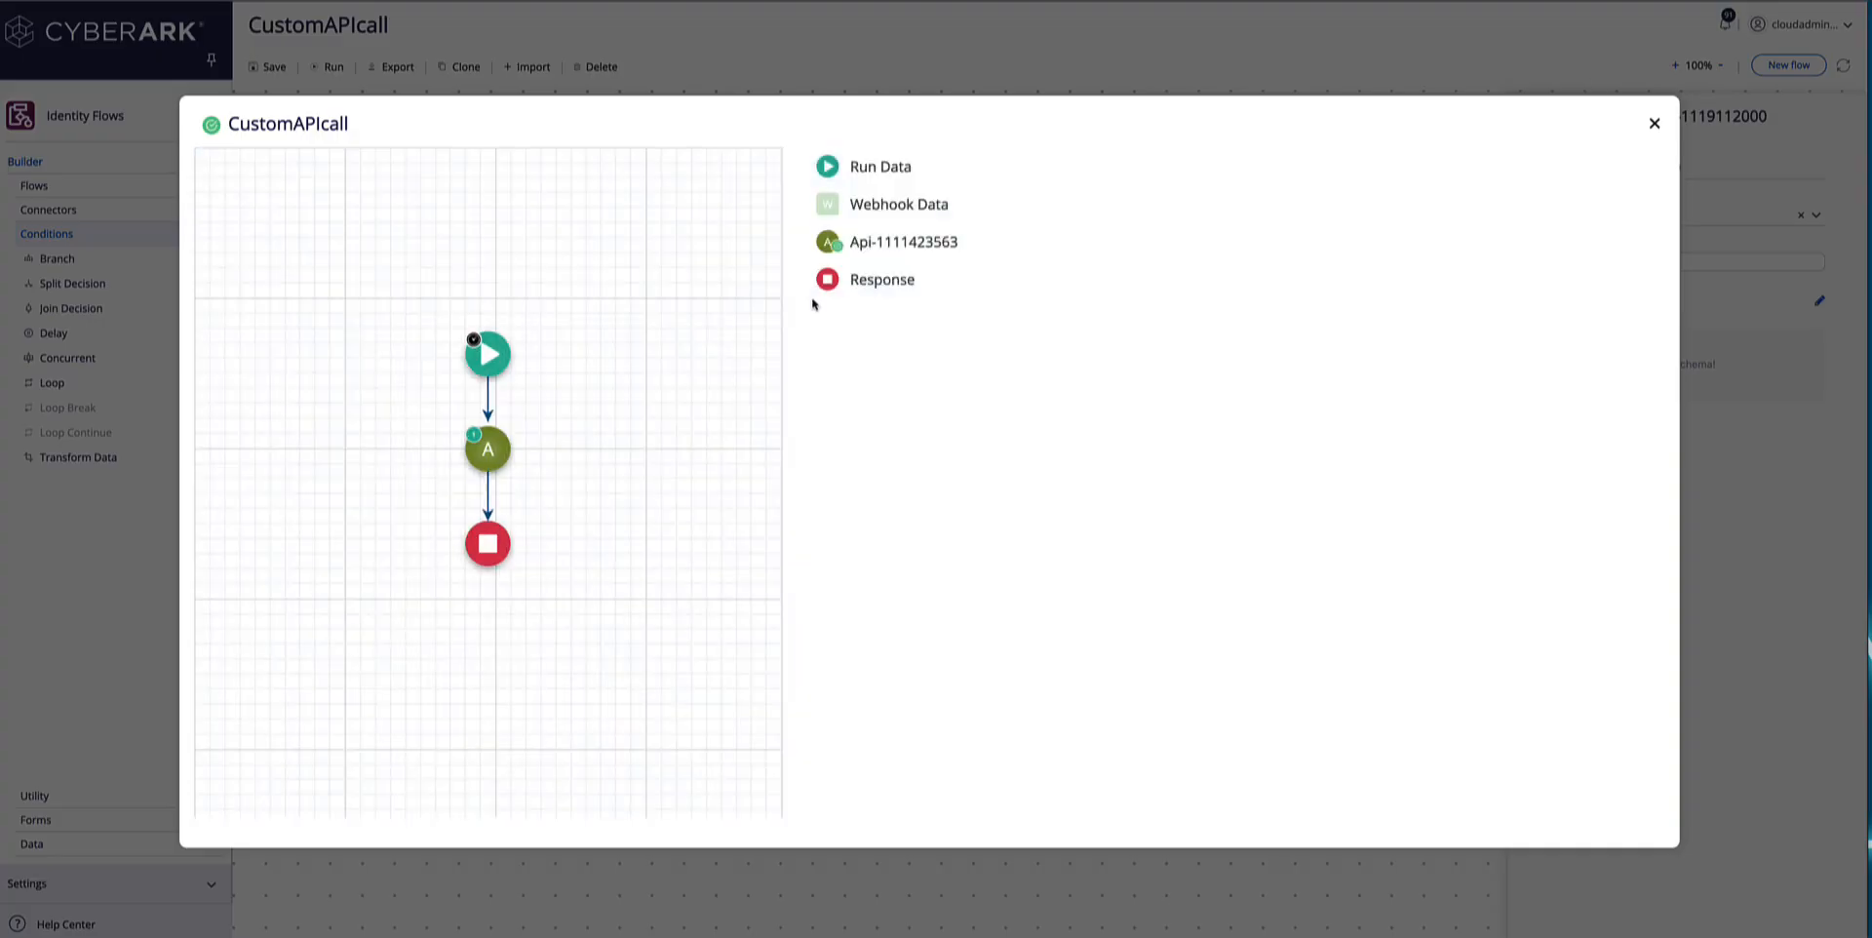
pyautogui.click(510, 460)
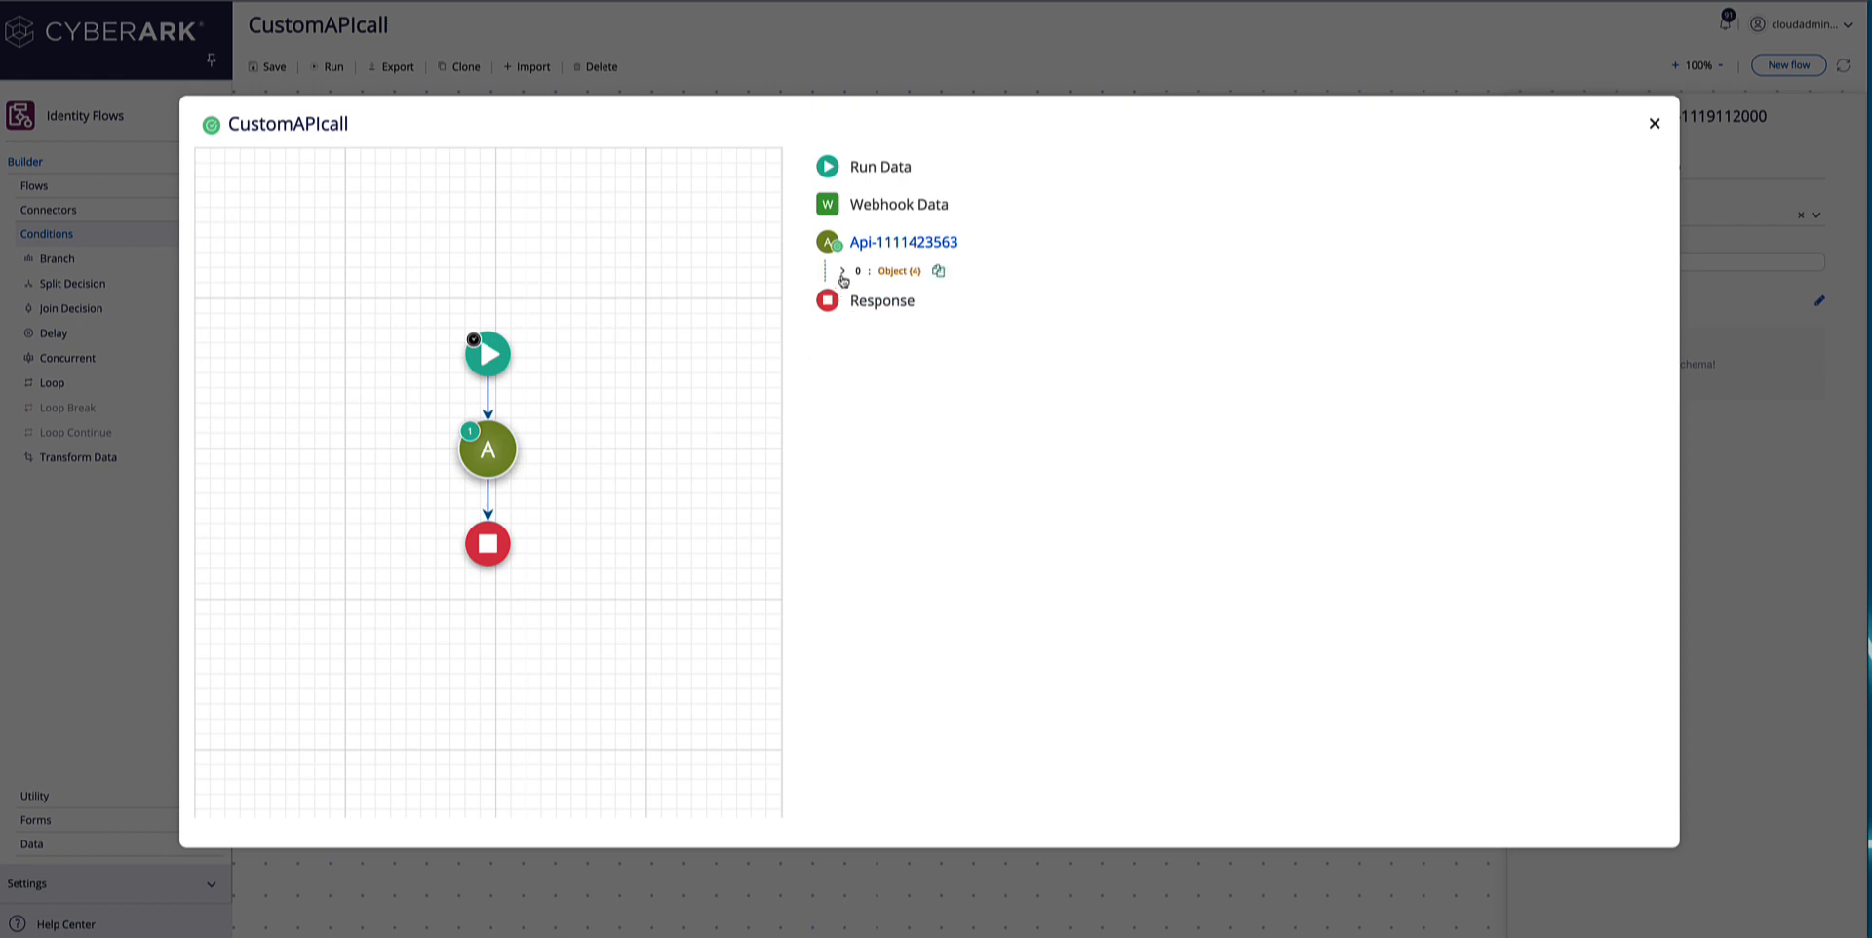
pyautogui.click(843, 273)
pyautogui.click(859, 330)
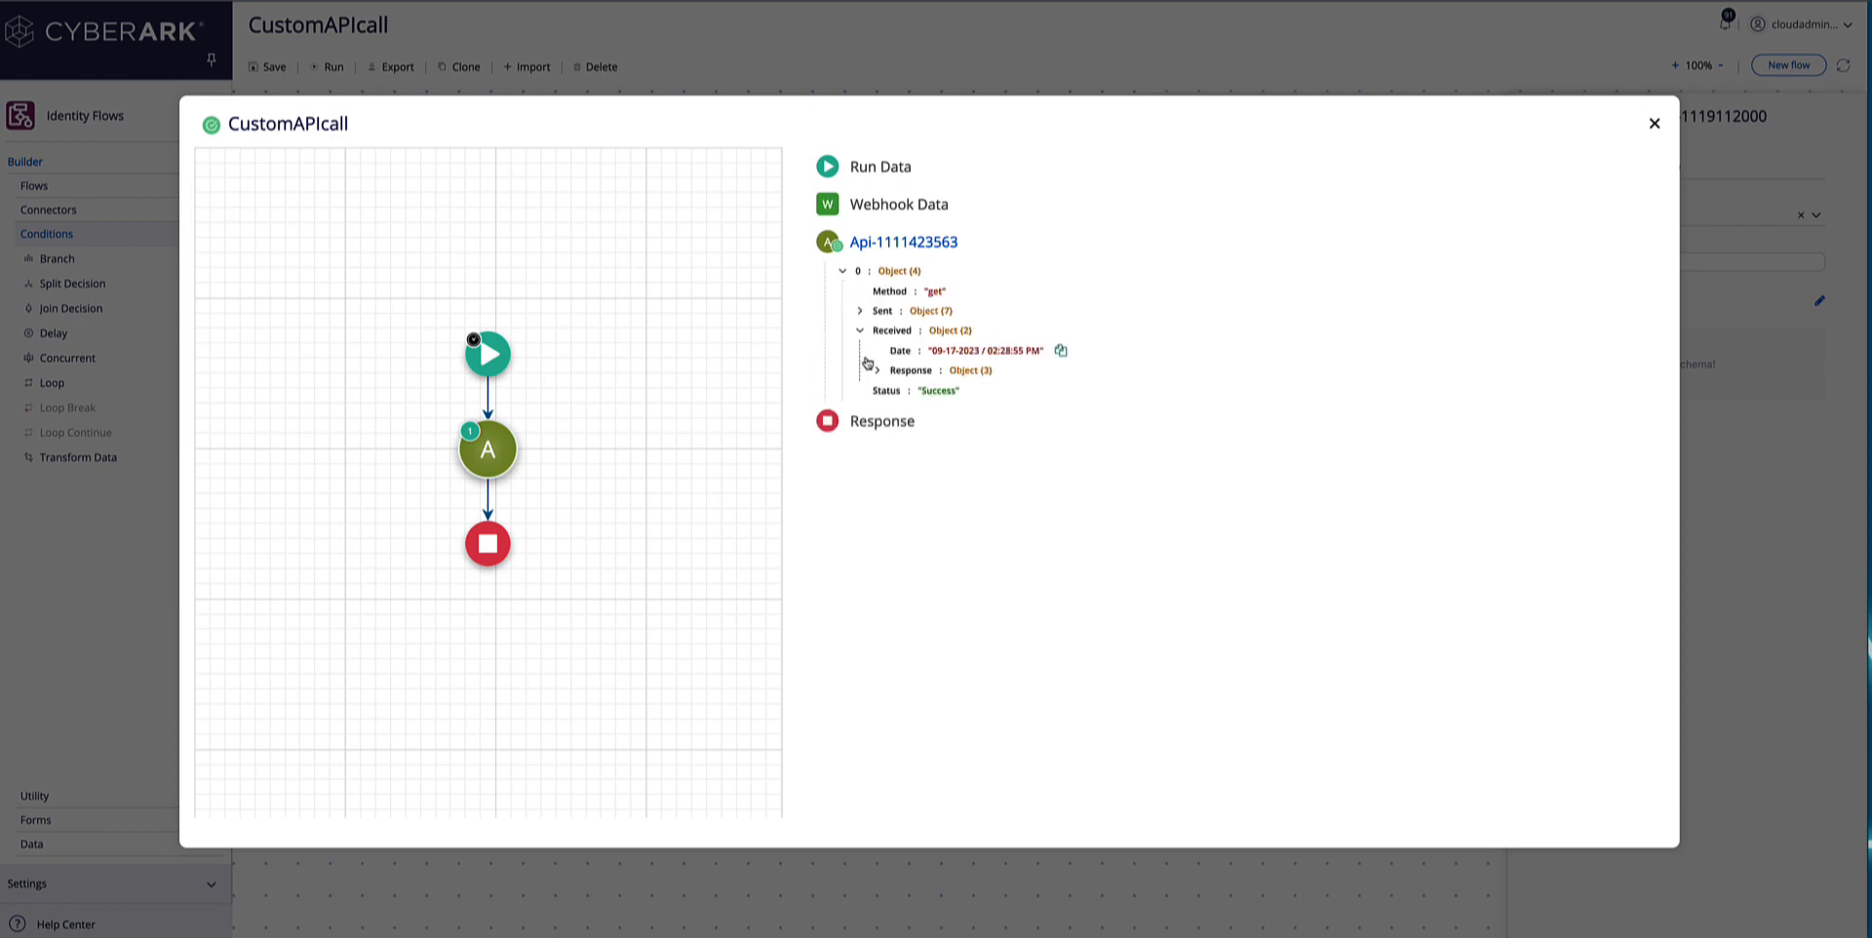
pyautogui.click(875, 371)
pyautogui.click(895, 390)
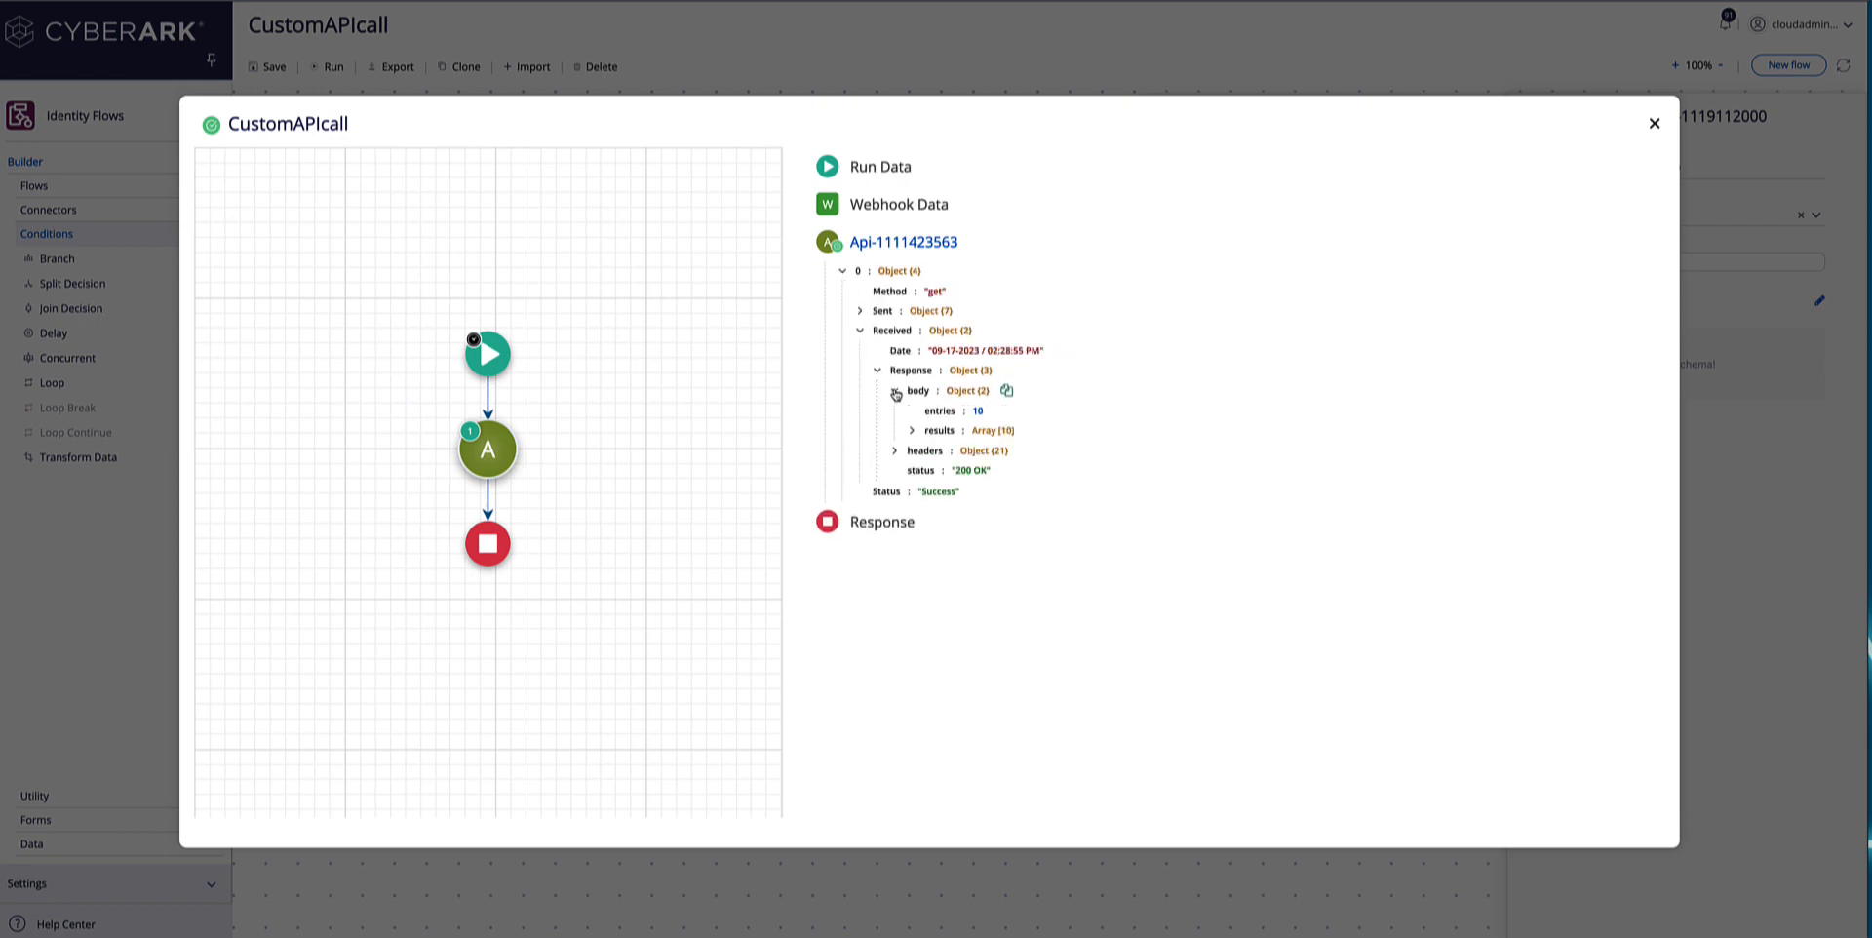
pyautogui.click(1009, 393)
pyautogui.click(1655, 122)
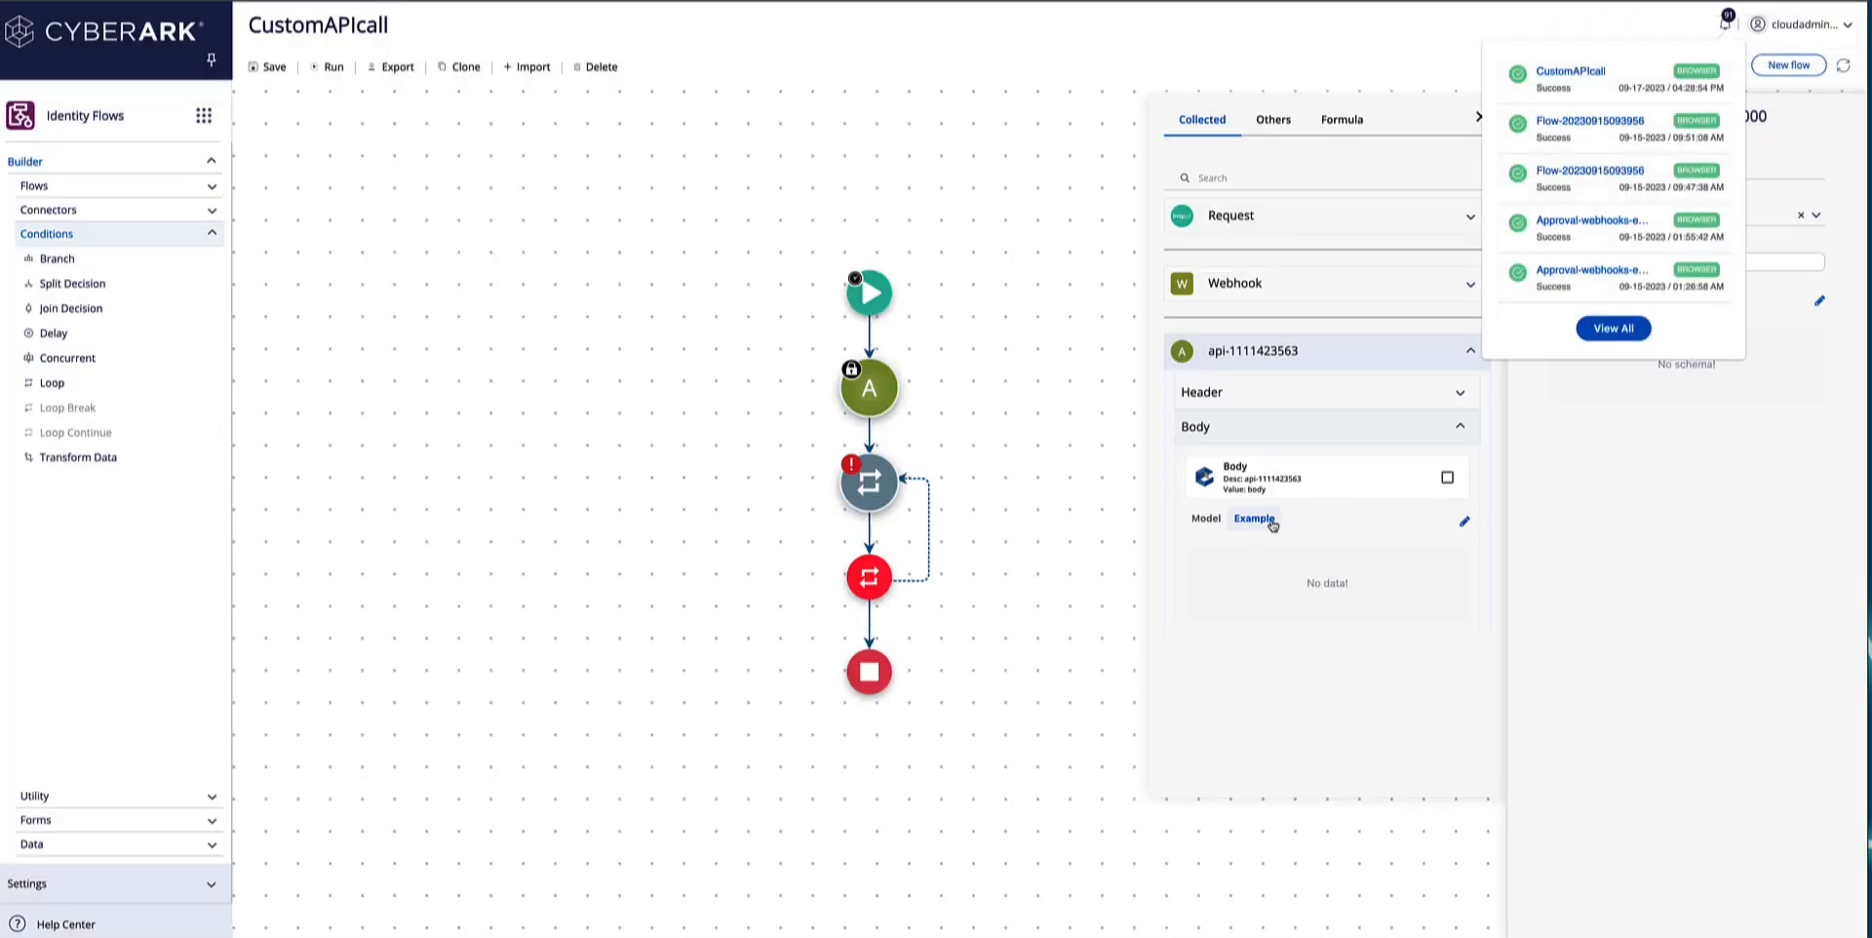
# Paste the copied response as the example for the API connector's body data and save it.
pyautogui.click(1464, 524)
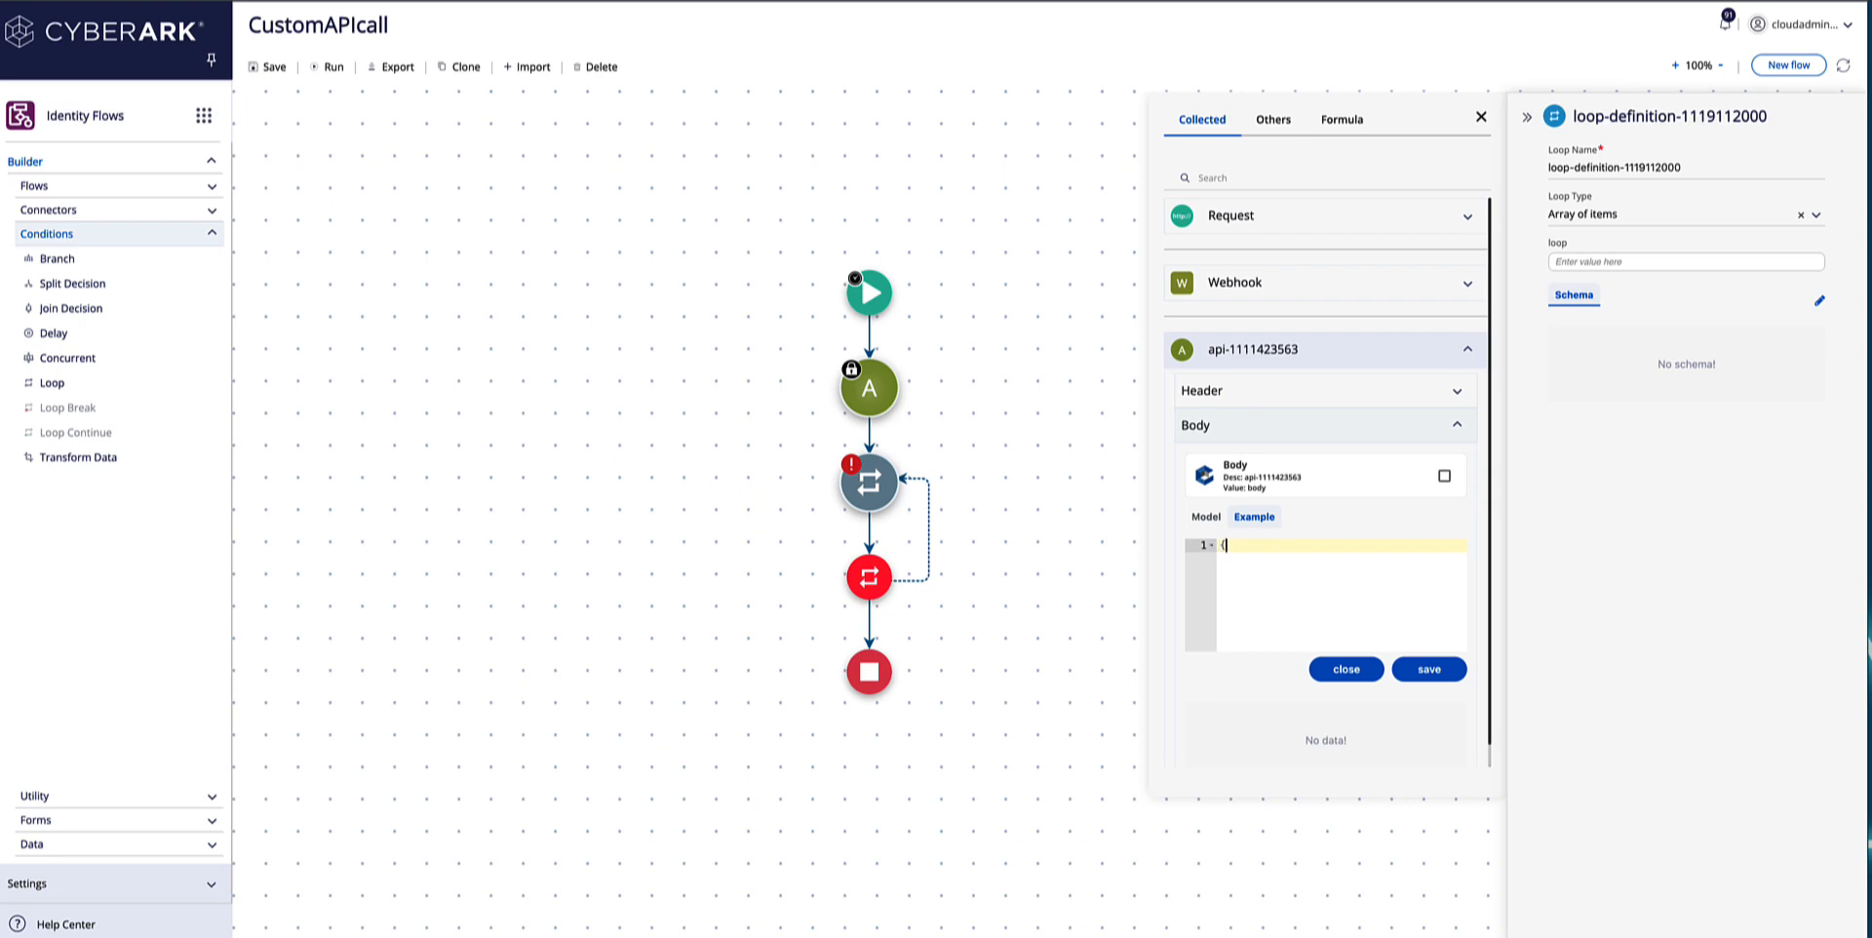
pyautogui.hotkey('ctrl', 'v')
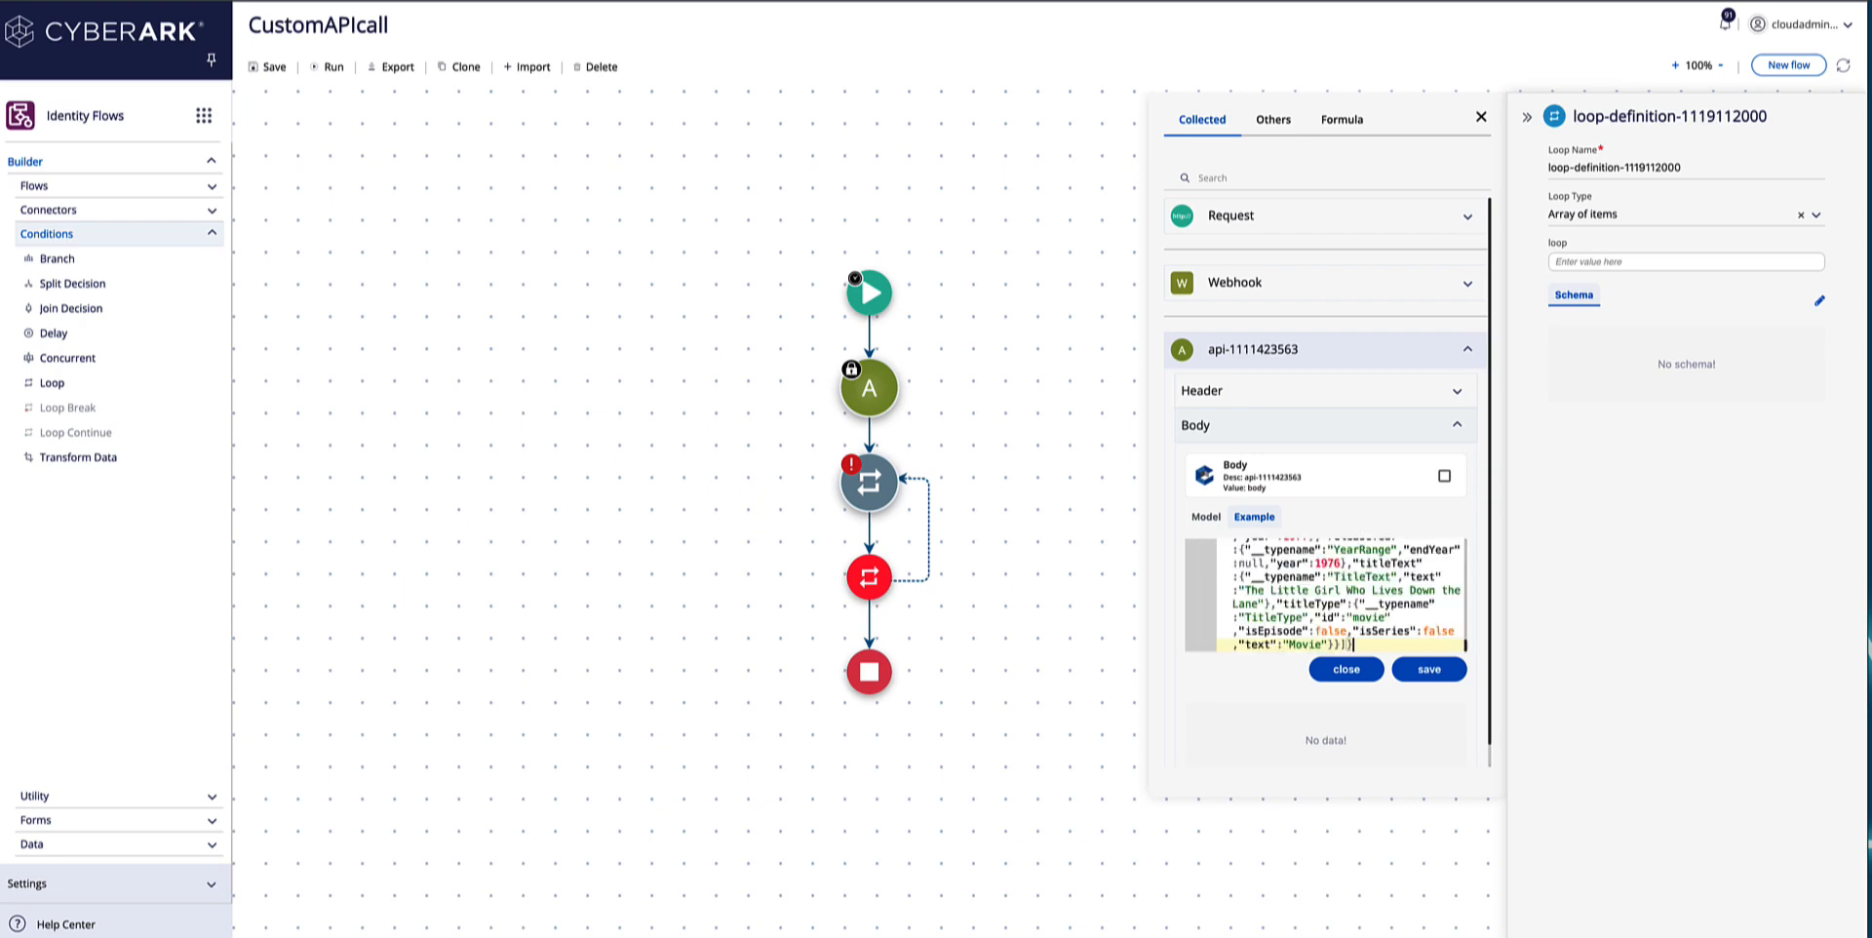
pyautogui.click(1429, 668)
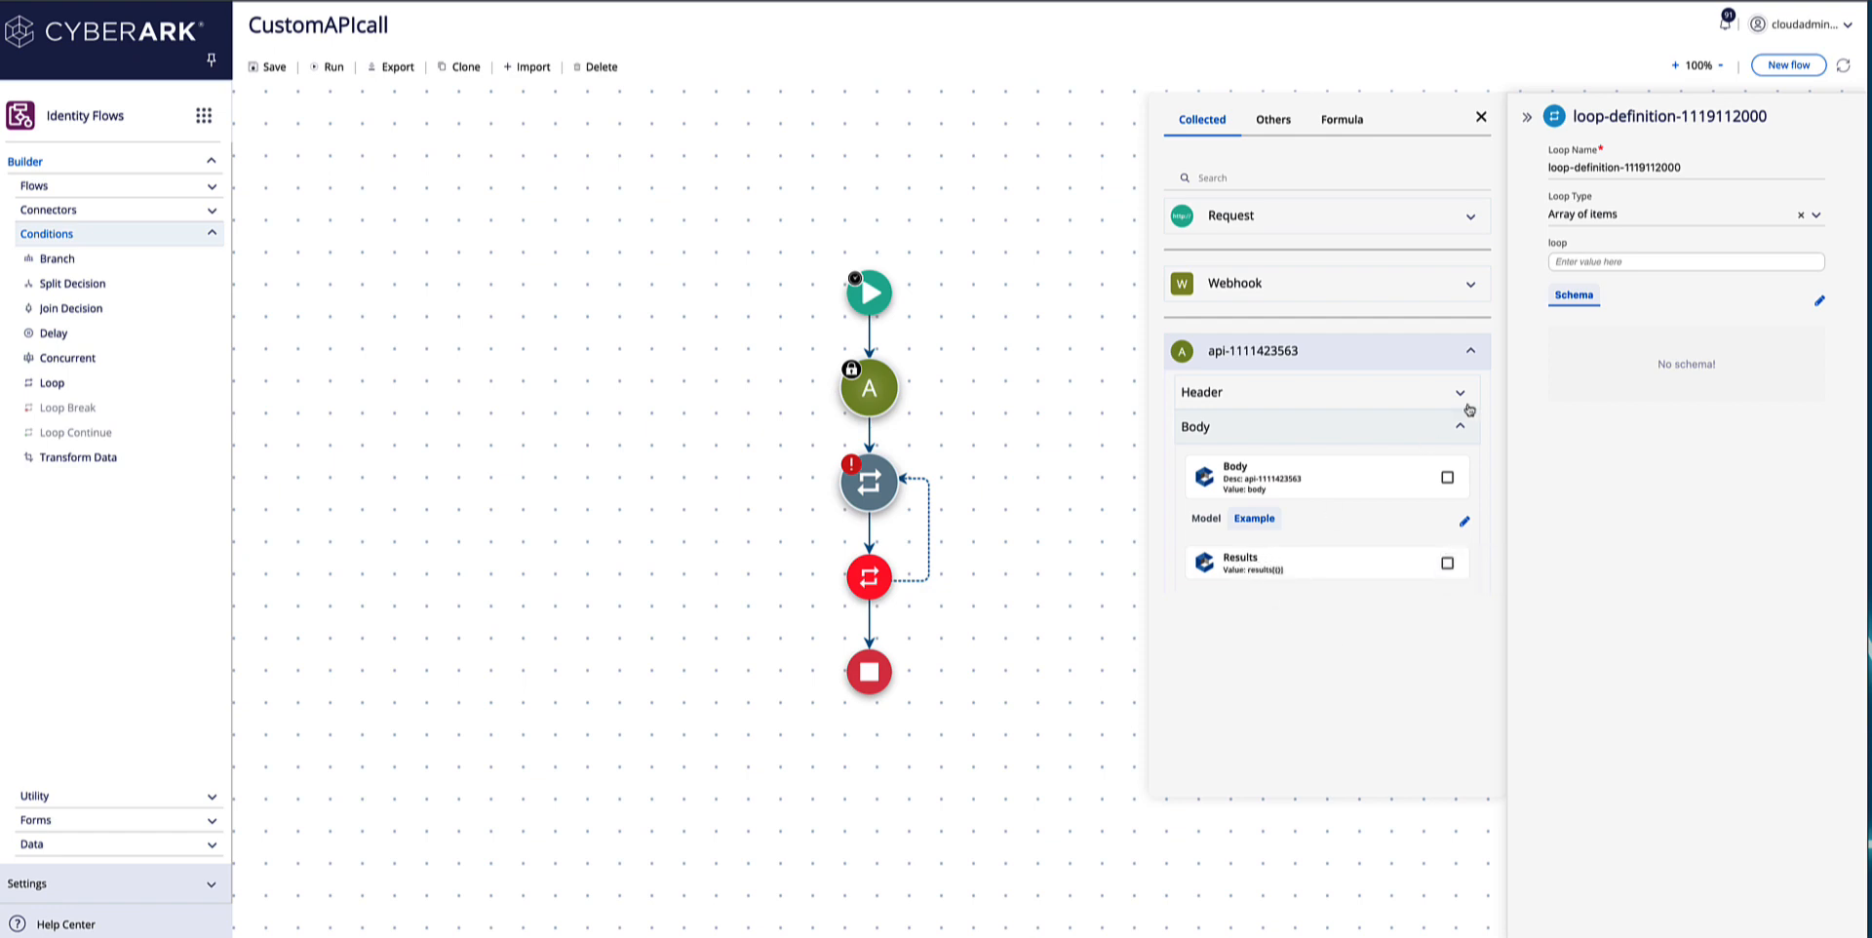
# Set the loop's value to the Results array from the API connector's body and review the schema fields.
pyautogui.click(1579, 264)
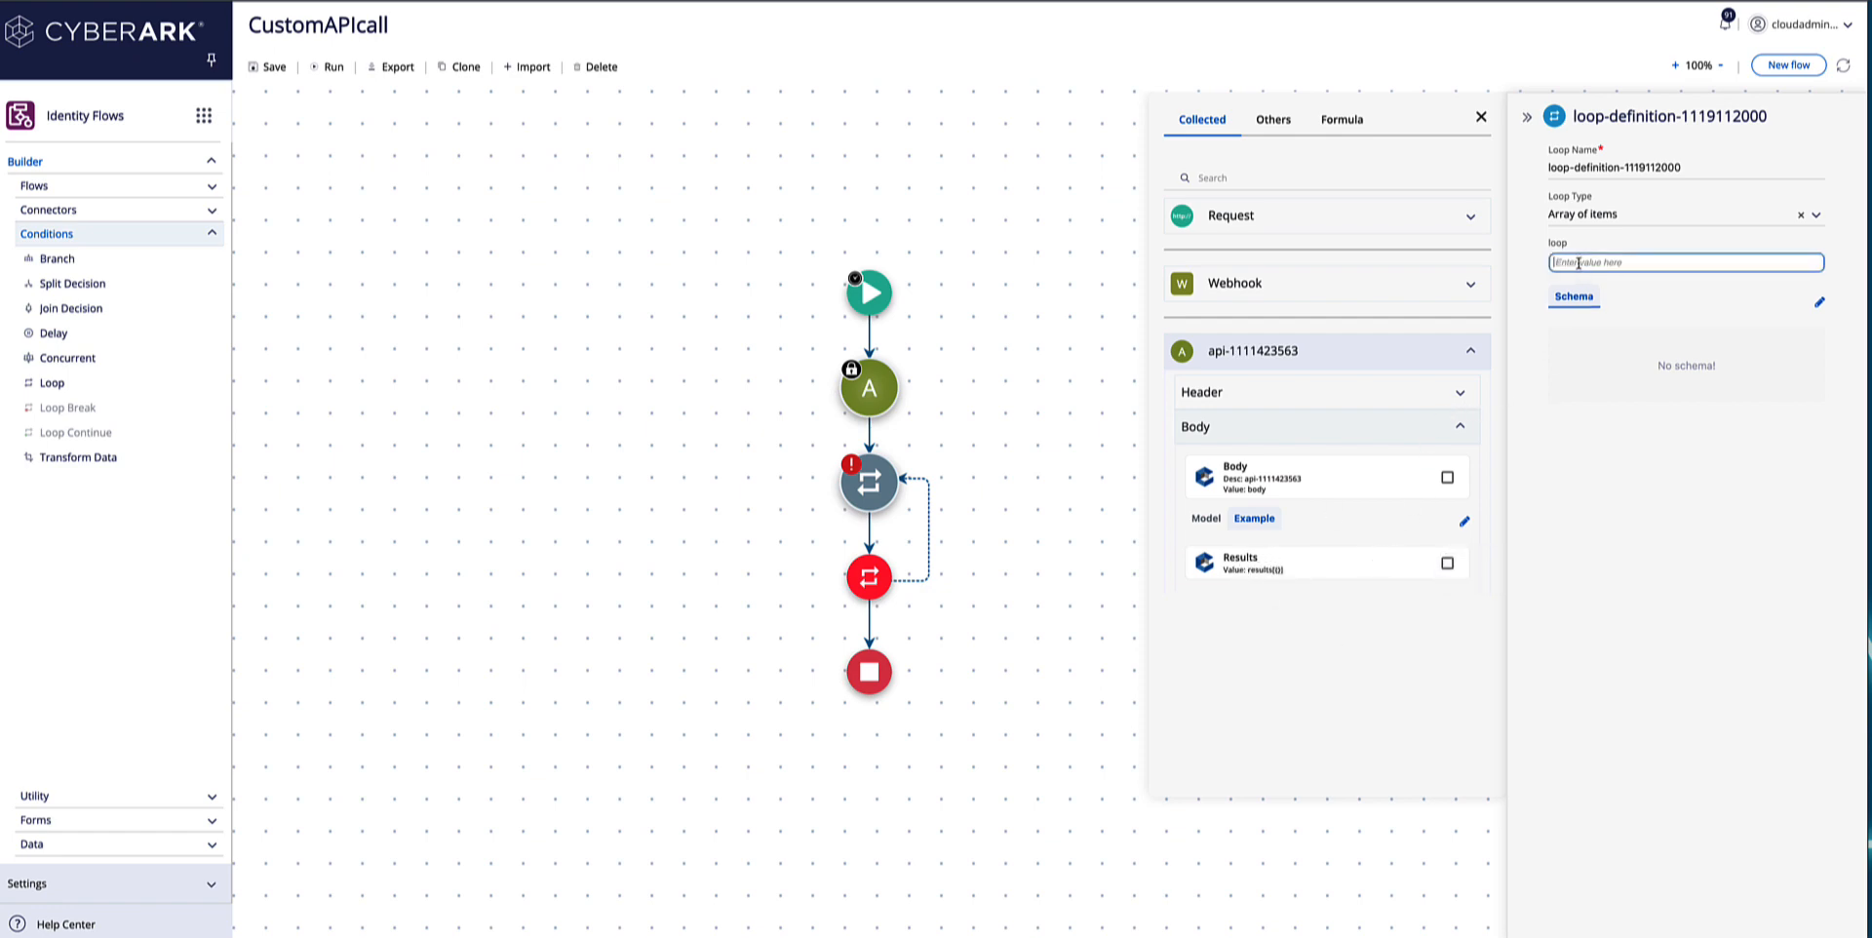
pyautogui.click(1284, 567)
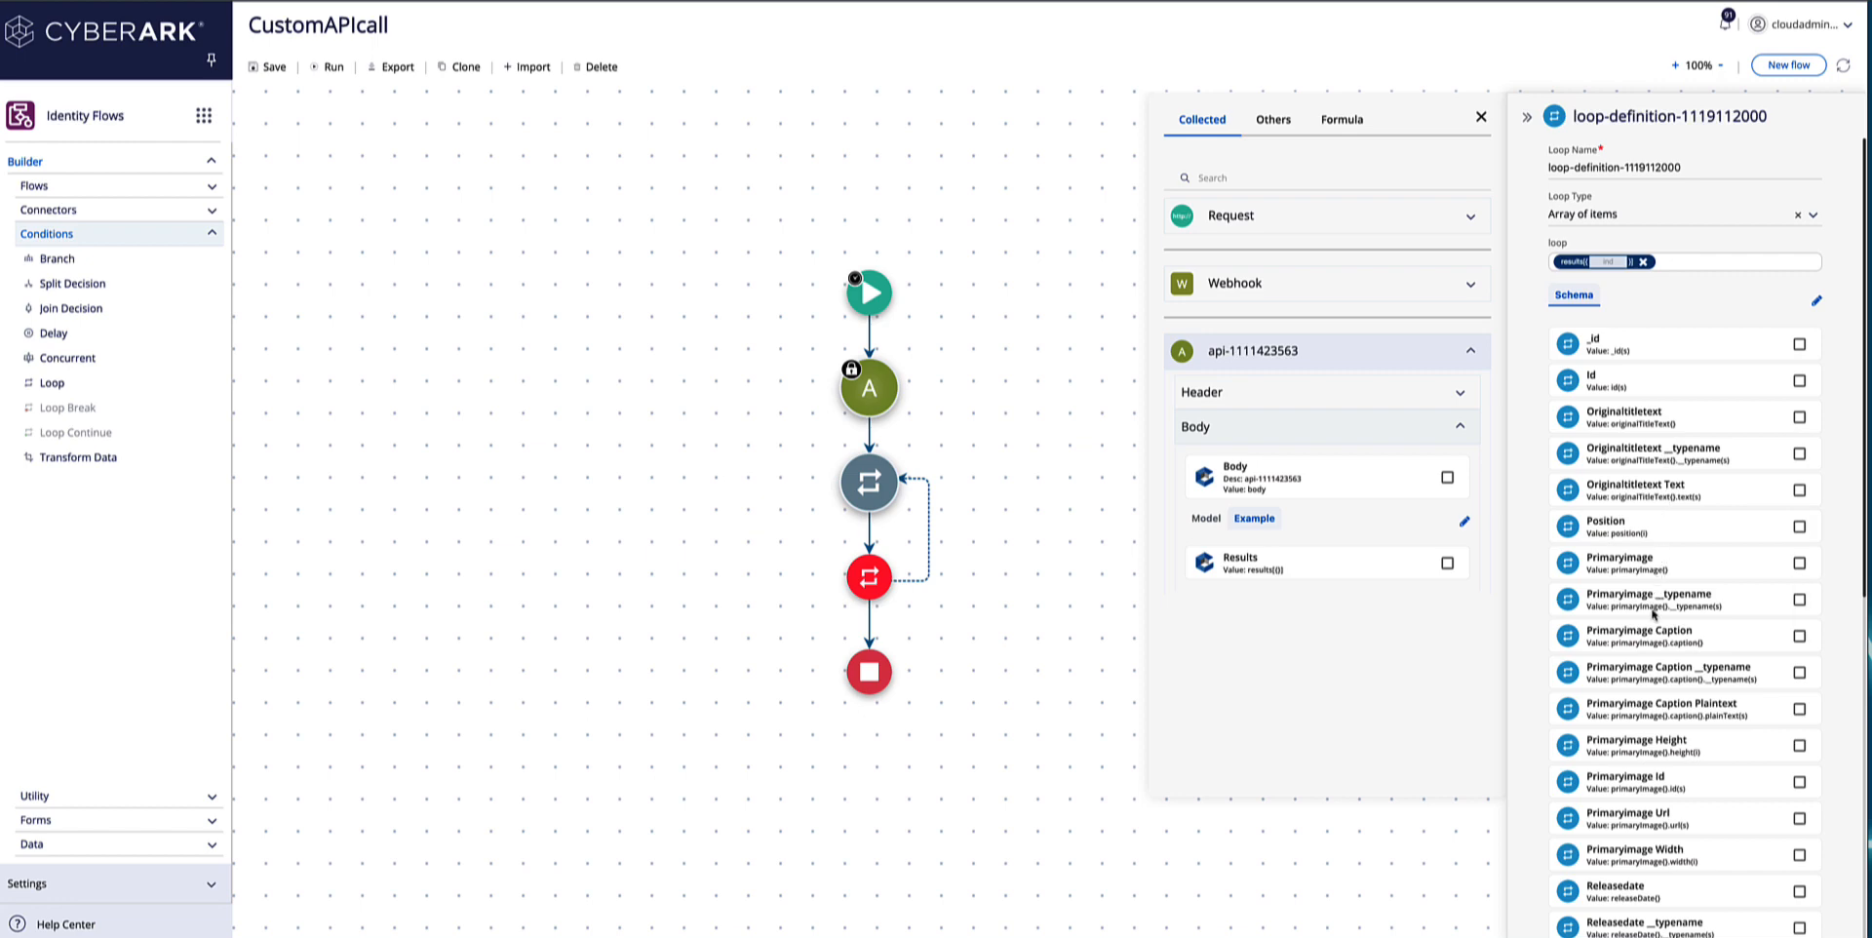
pyautogui.scroll(-3, 1645, 582)
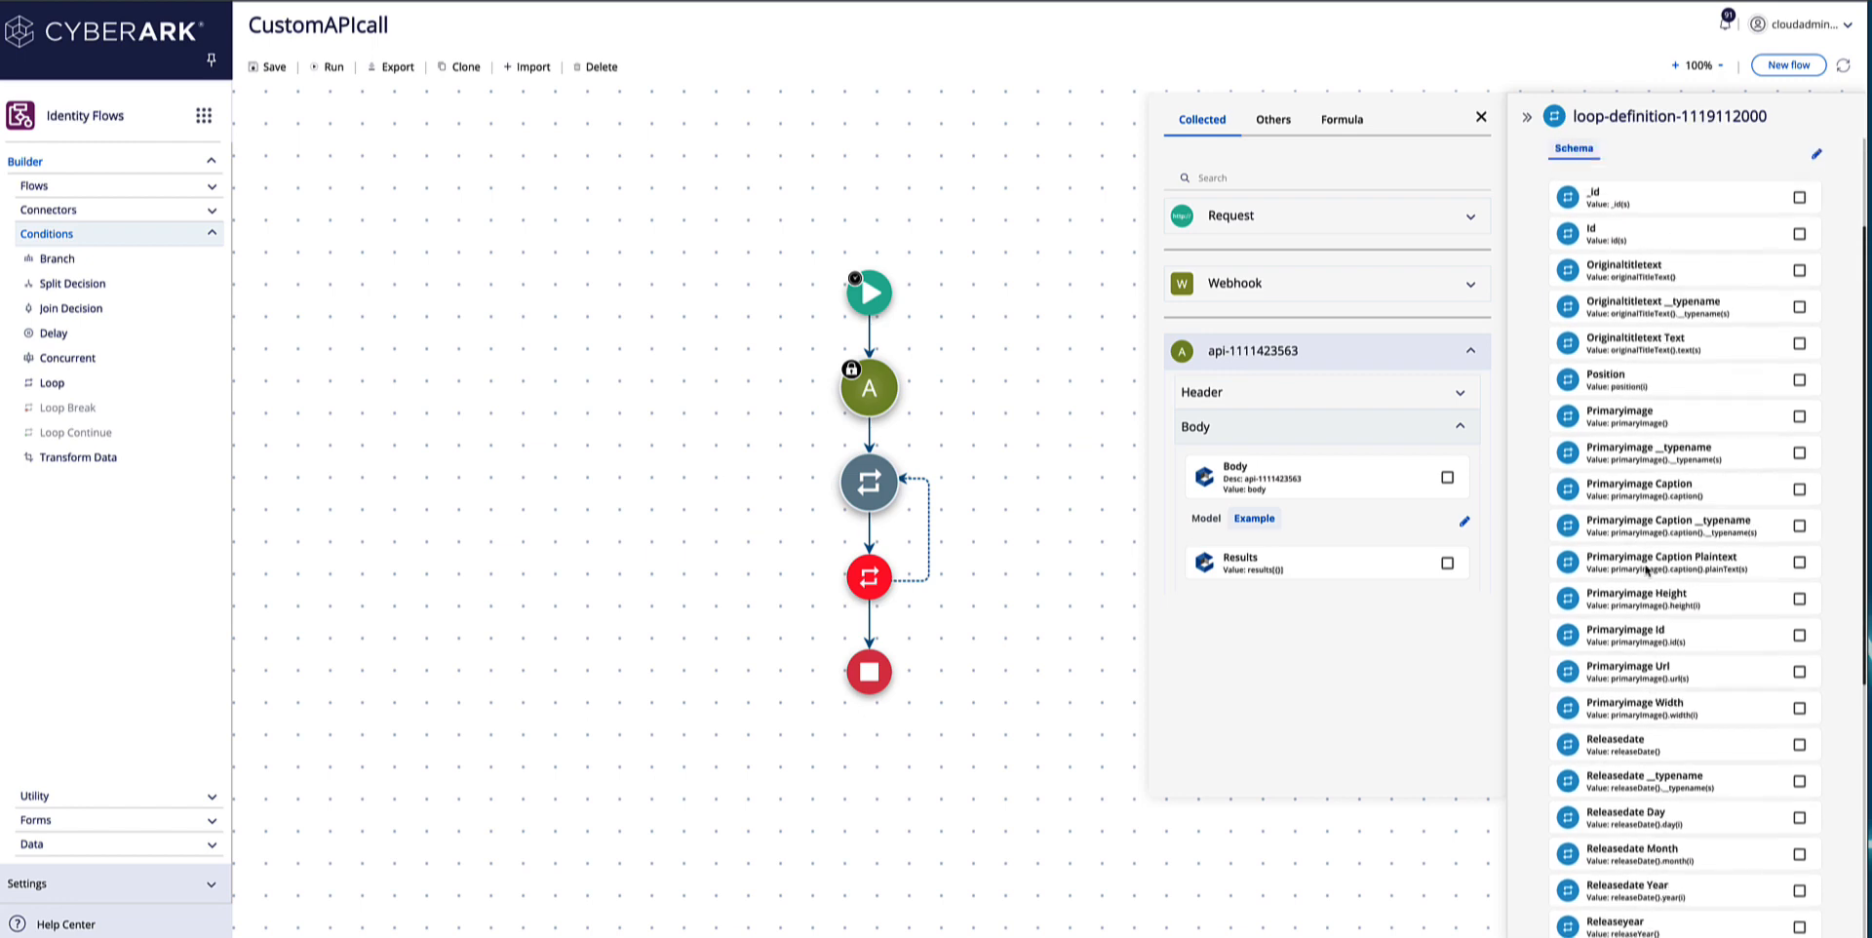
pyautogui.scroll(1, 1645, 581)
# Open the latest CustomAPIcall run and expand the API connector's received response down to its body.
pyautogui.click(1721, 22)
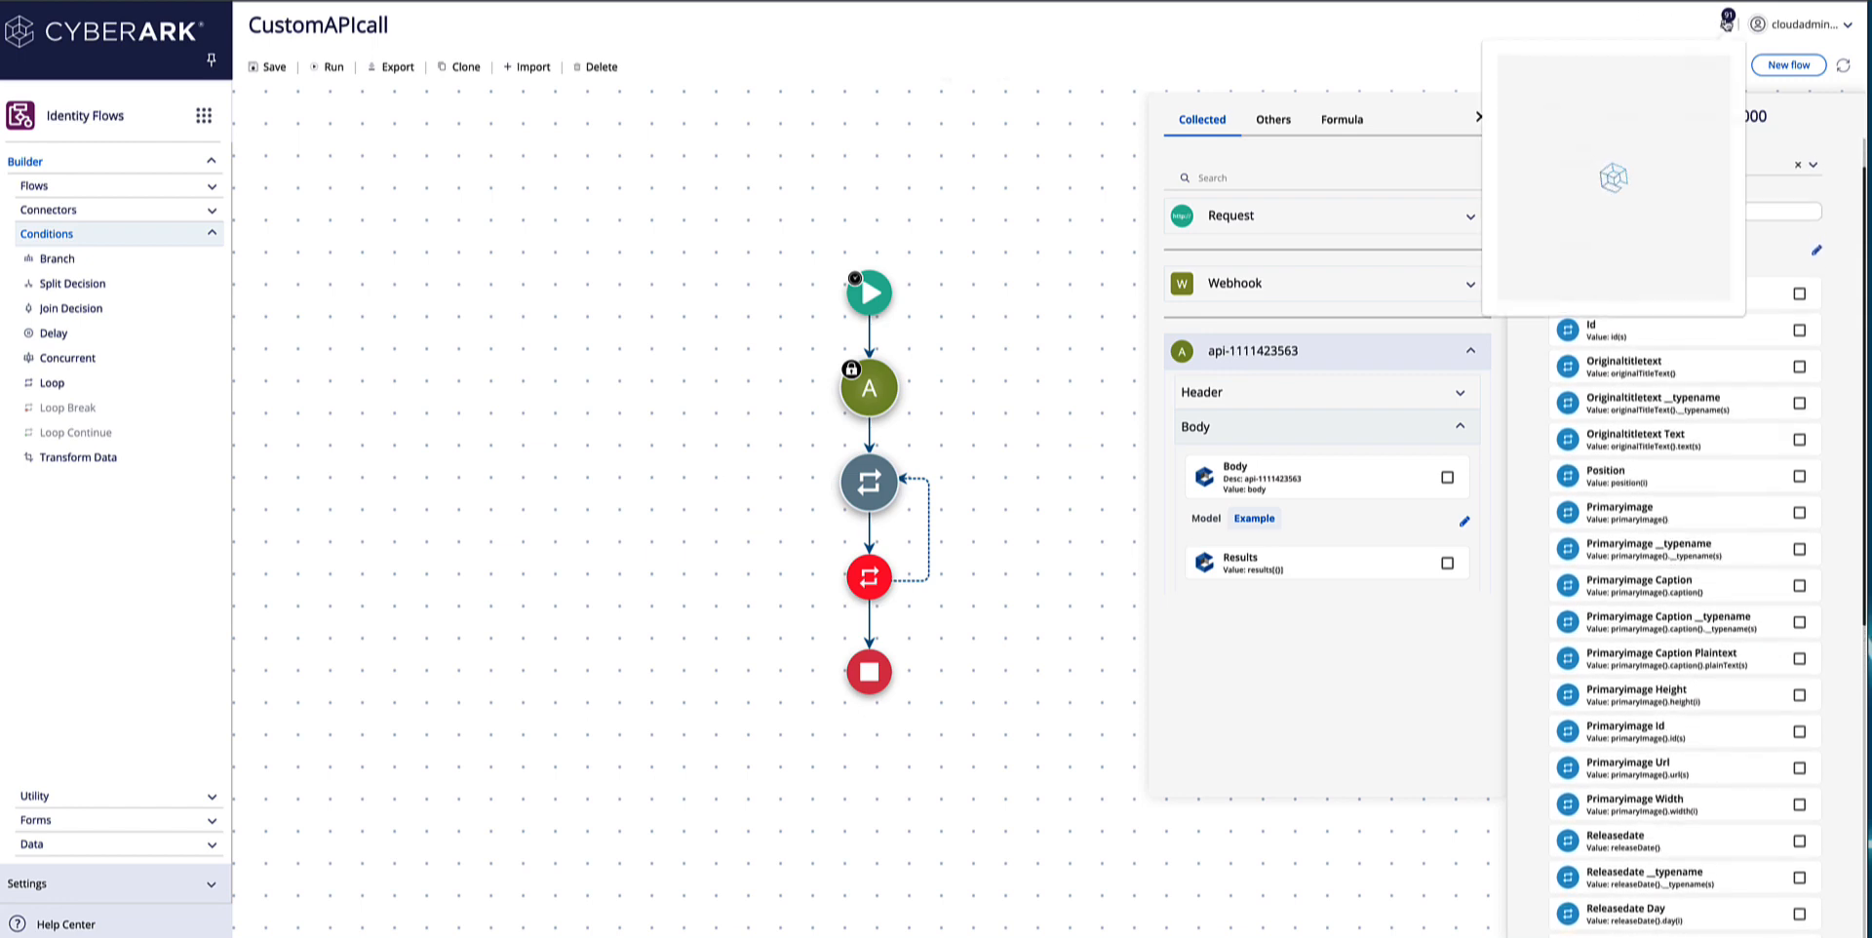
pyautogui.click(1722, 22)
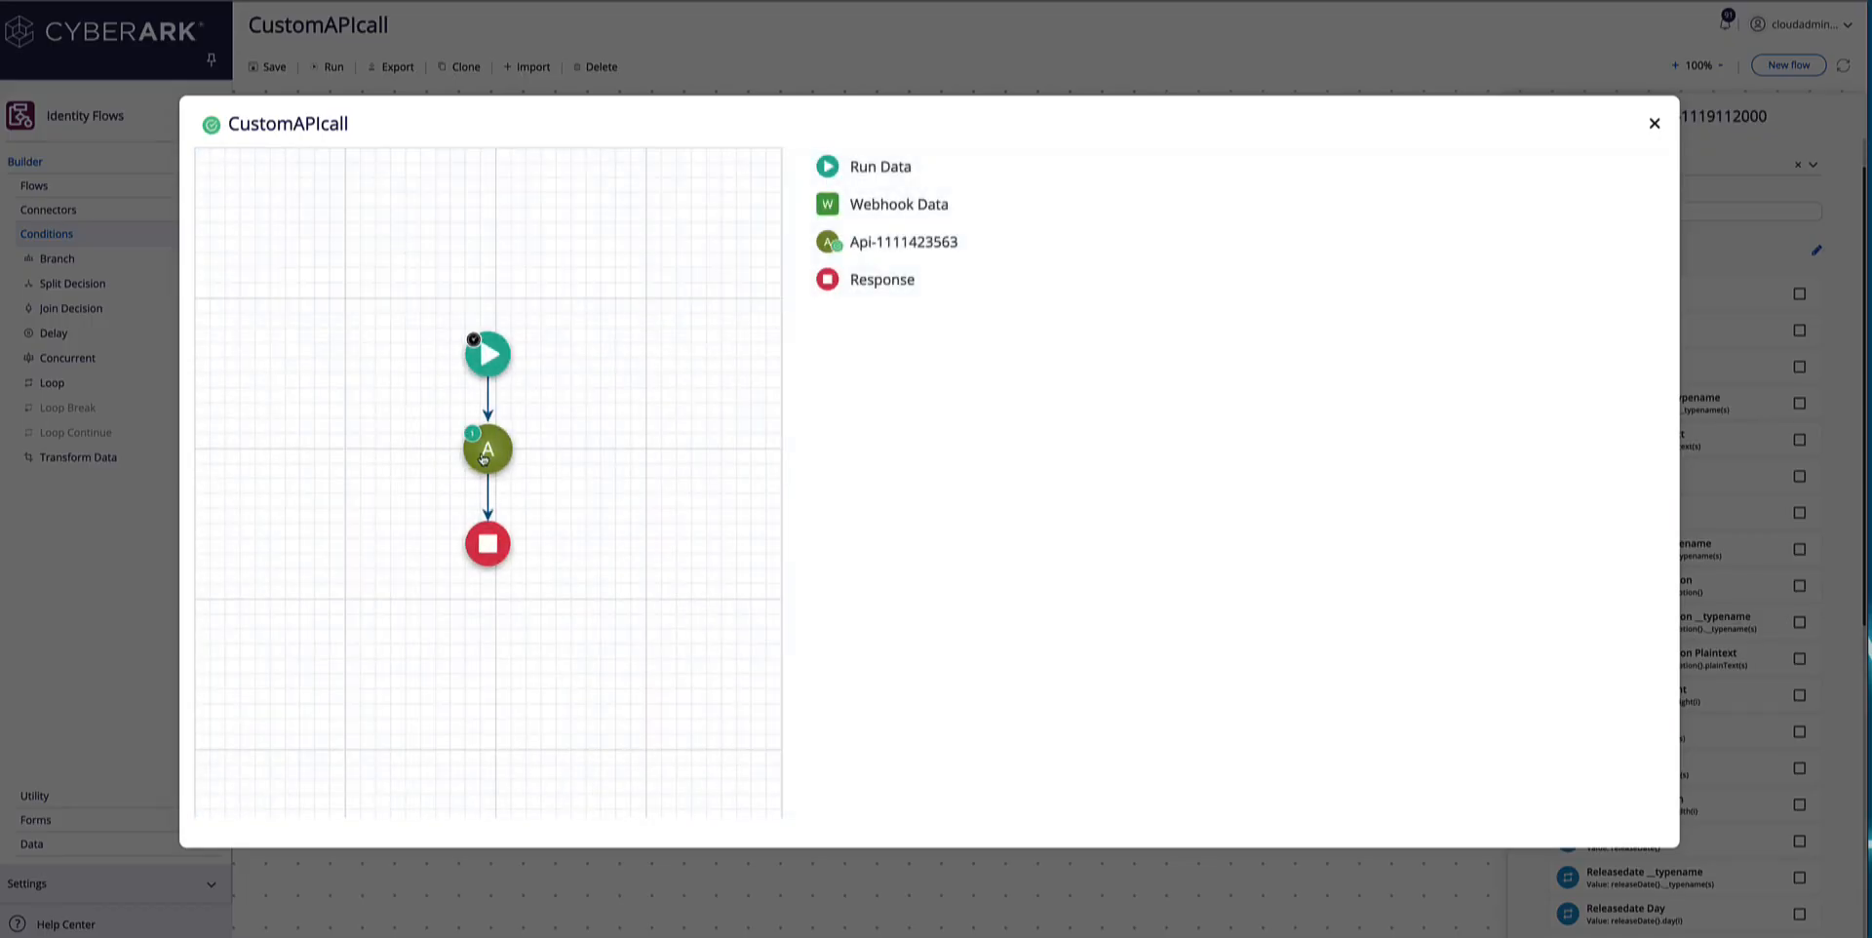
pyautogui.click(483, 458)
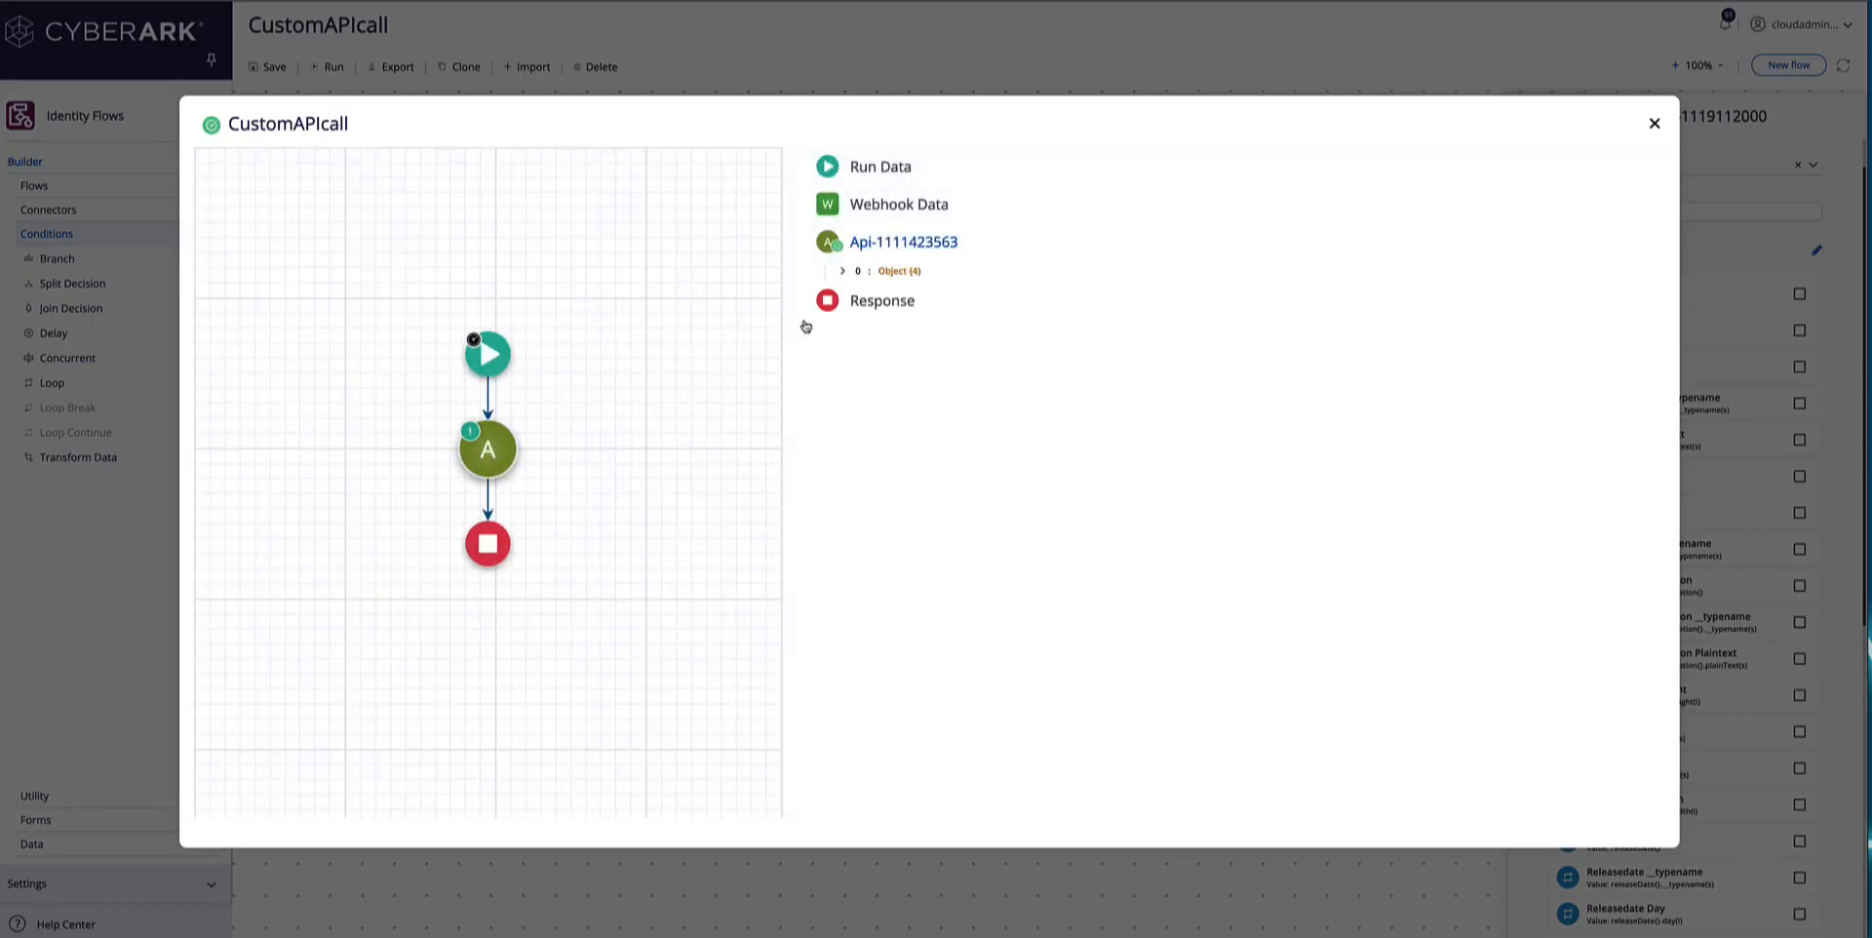
pyautogui.click(842, 272)
pyautogui.click(859, 331)
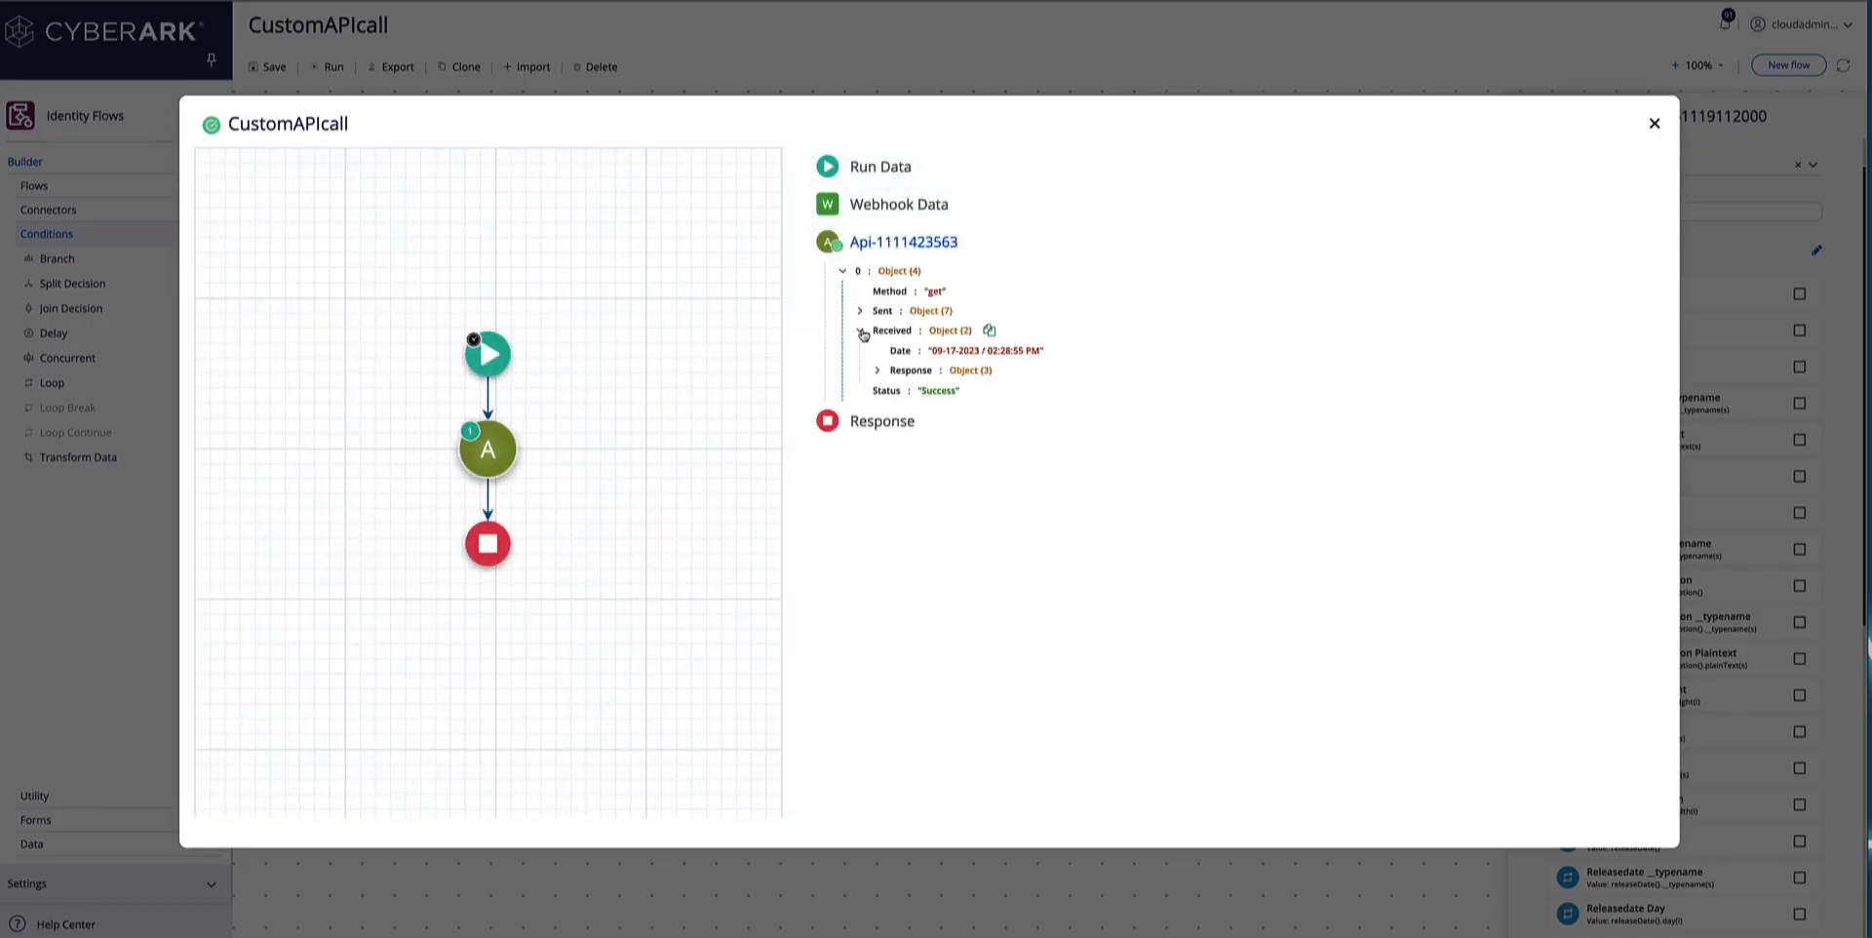
pyautogui.click(877, 369)
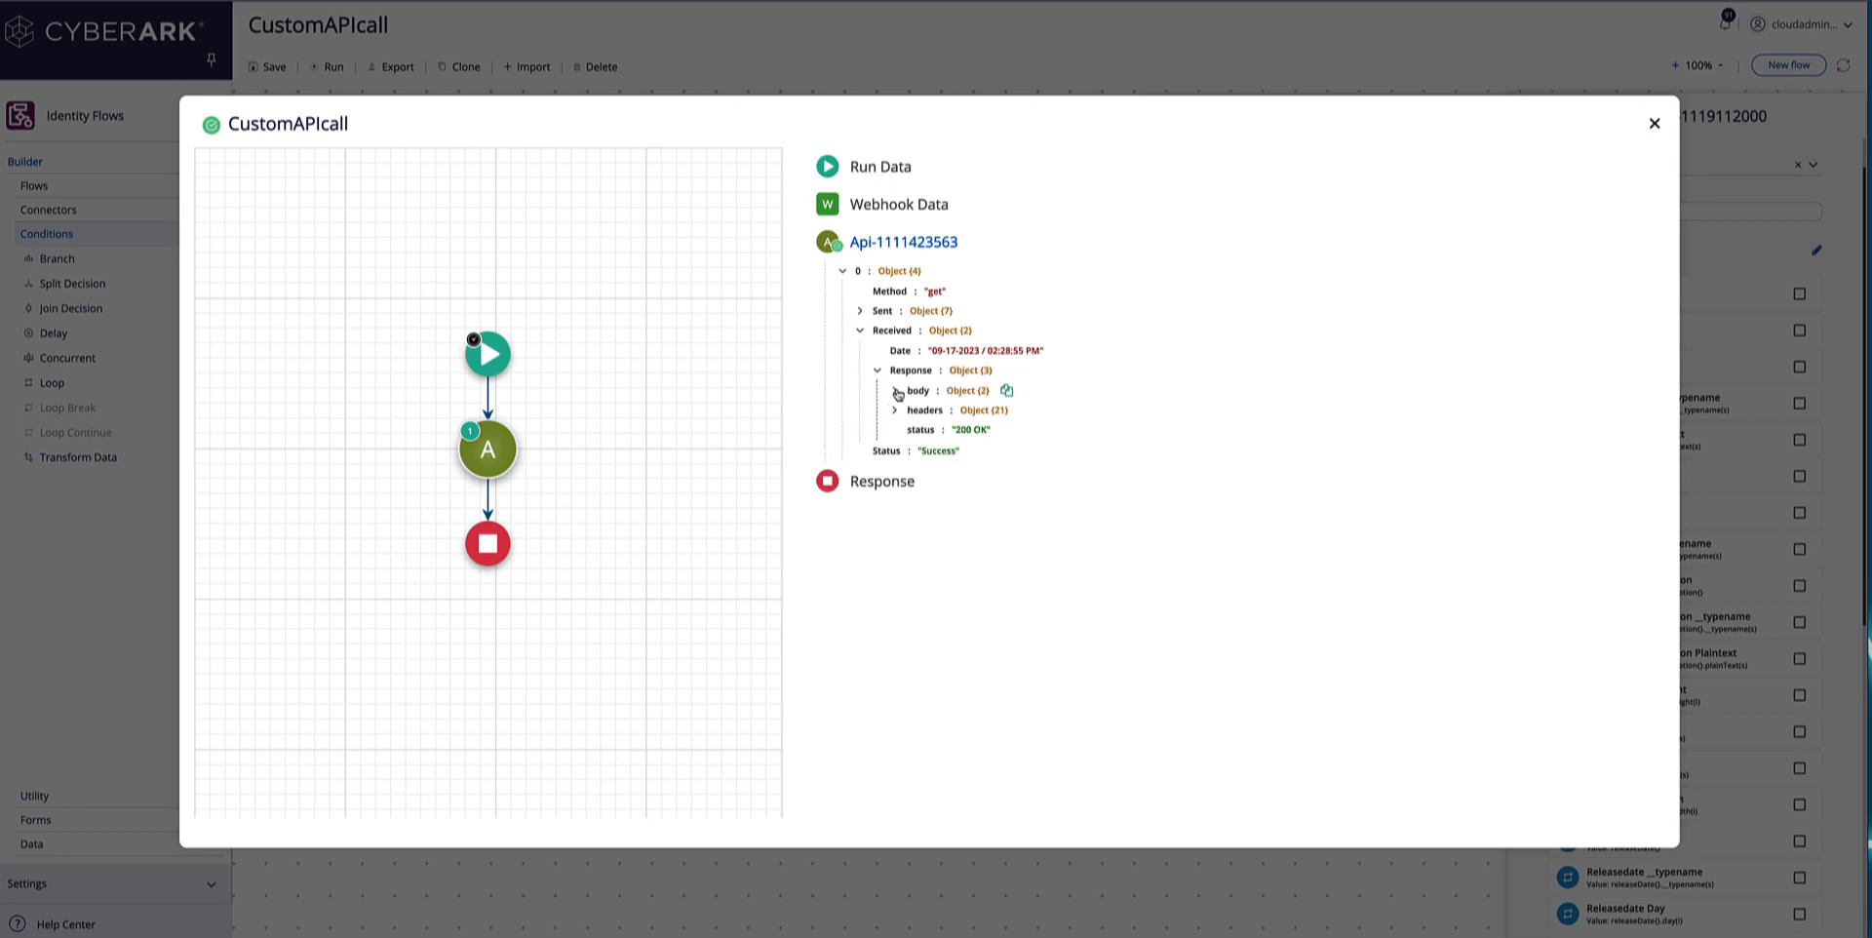
pyautogui.click(896, 391)
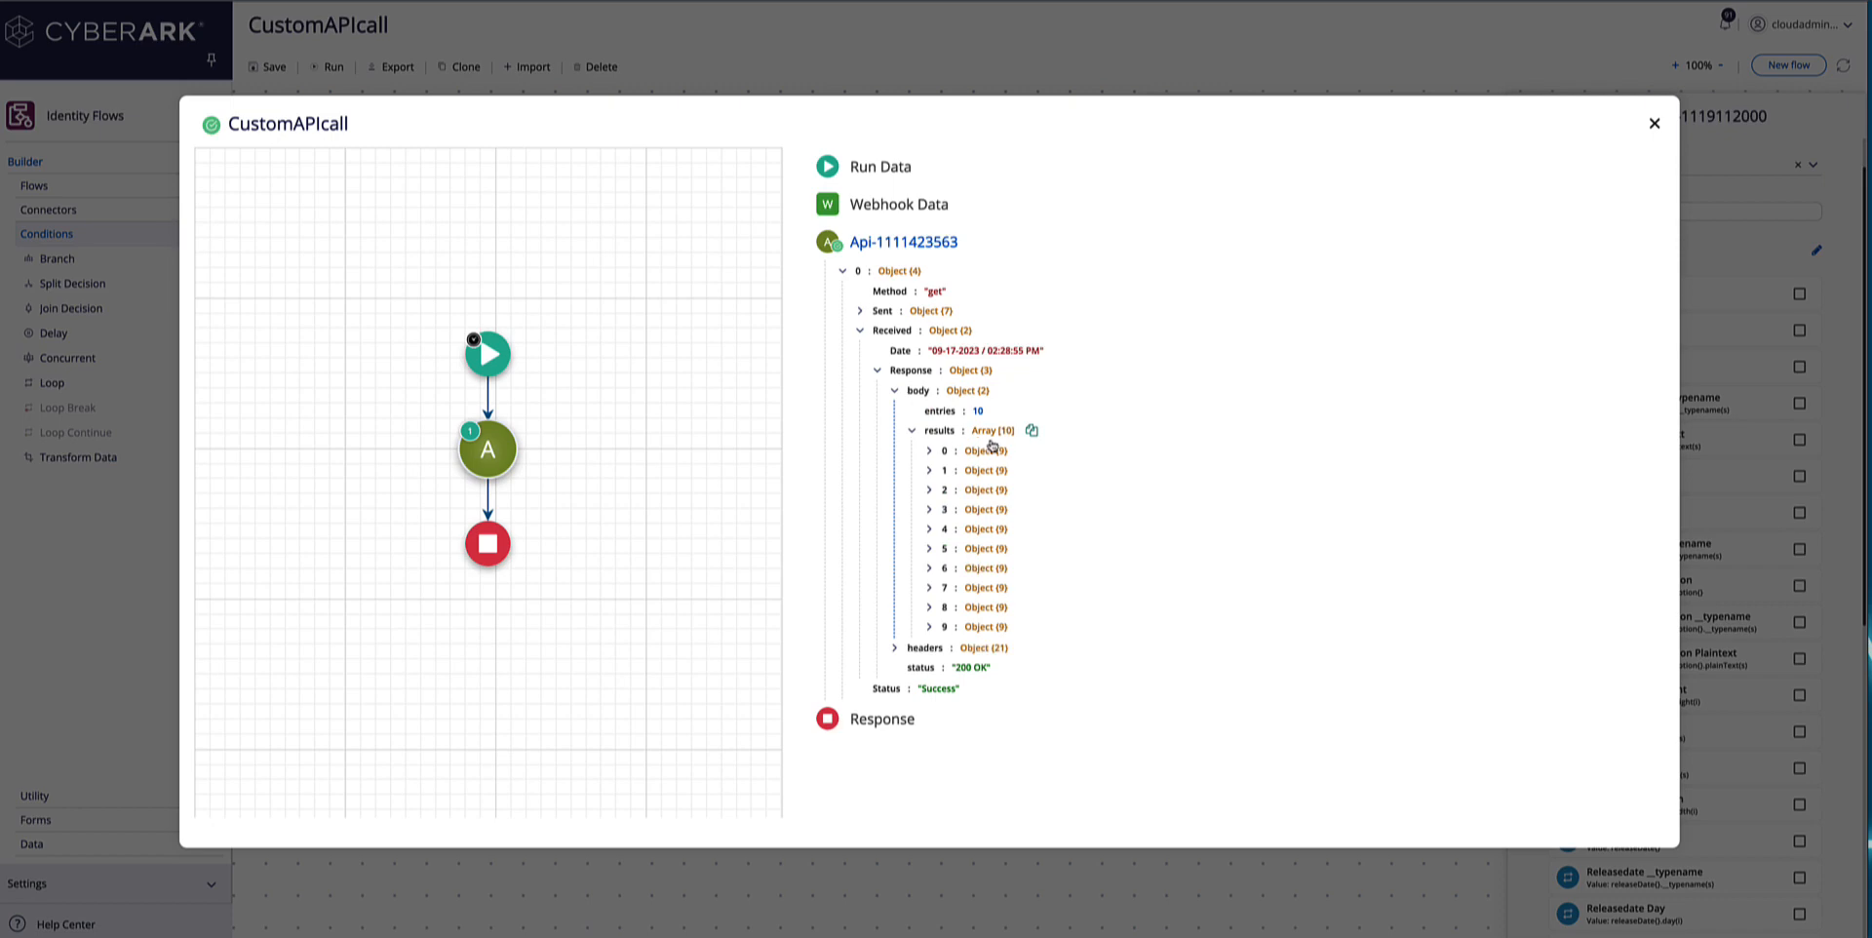
# Examine the originalTitleText and primaryImage data of the first result, and close the run details.
pyautogui.click(929, 451)
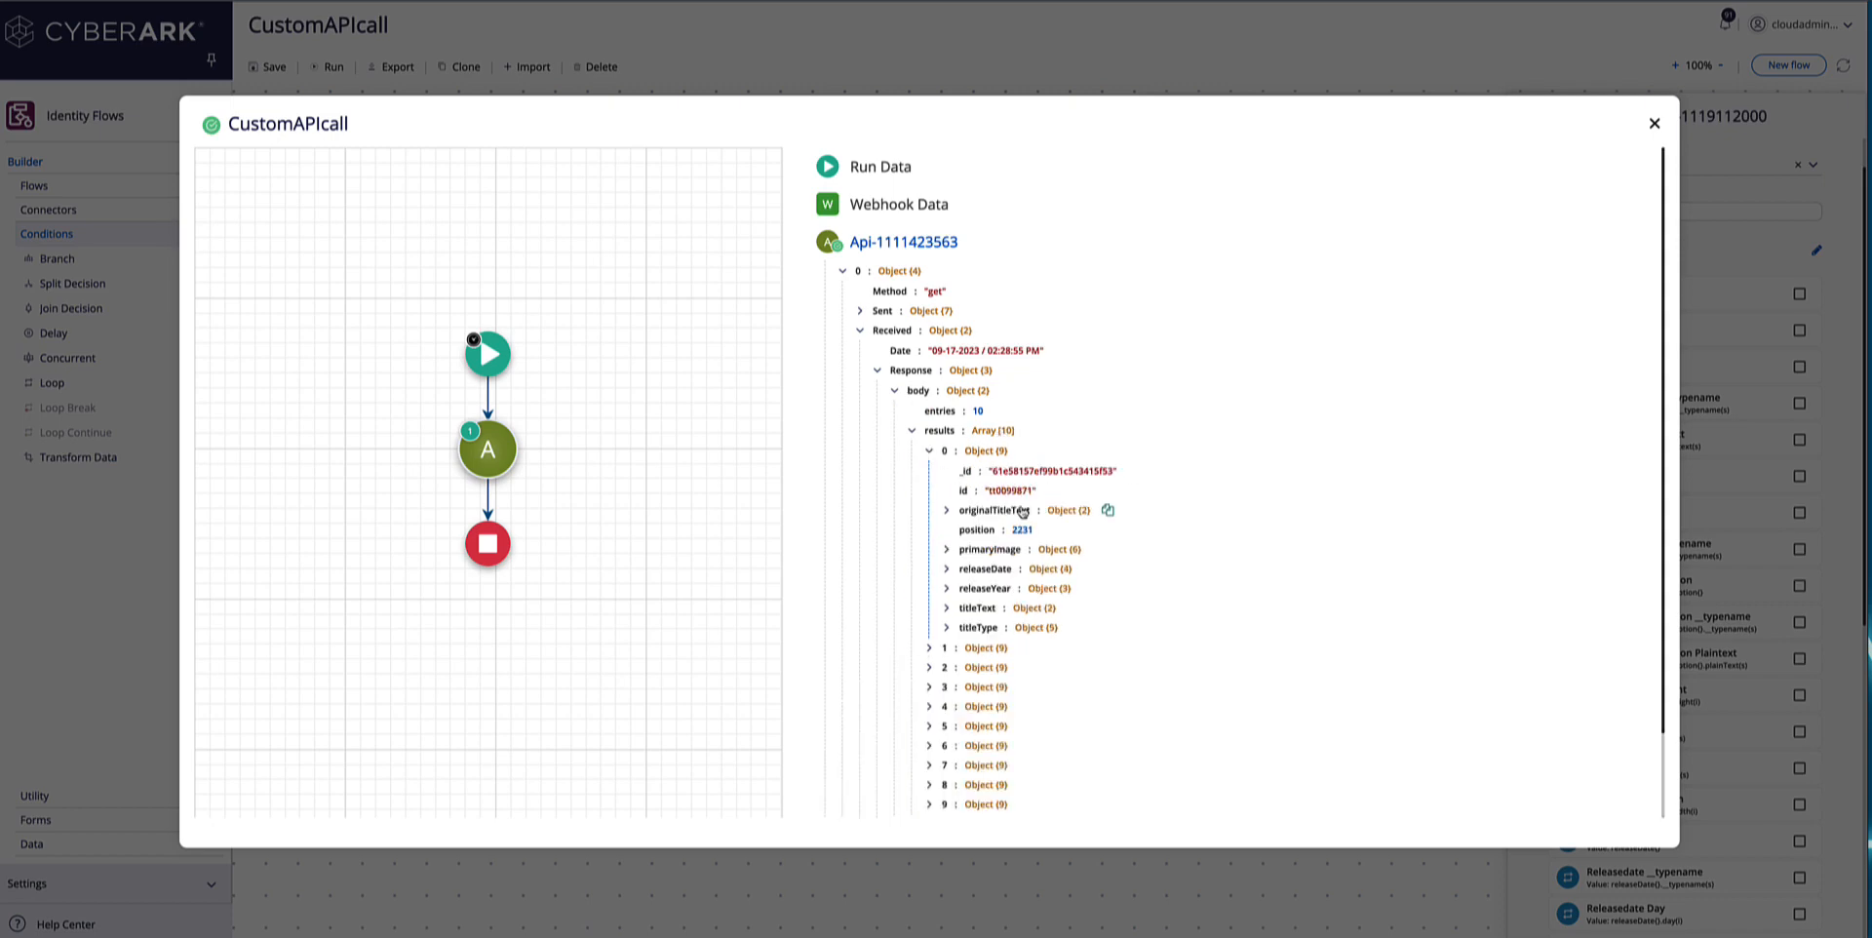
pyautogui.scroll(-1, 1053, 507)
pyautogui.click(948, 415)
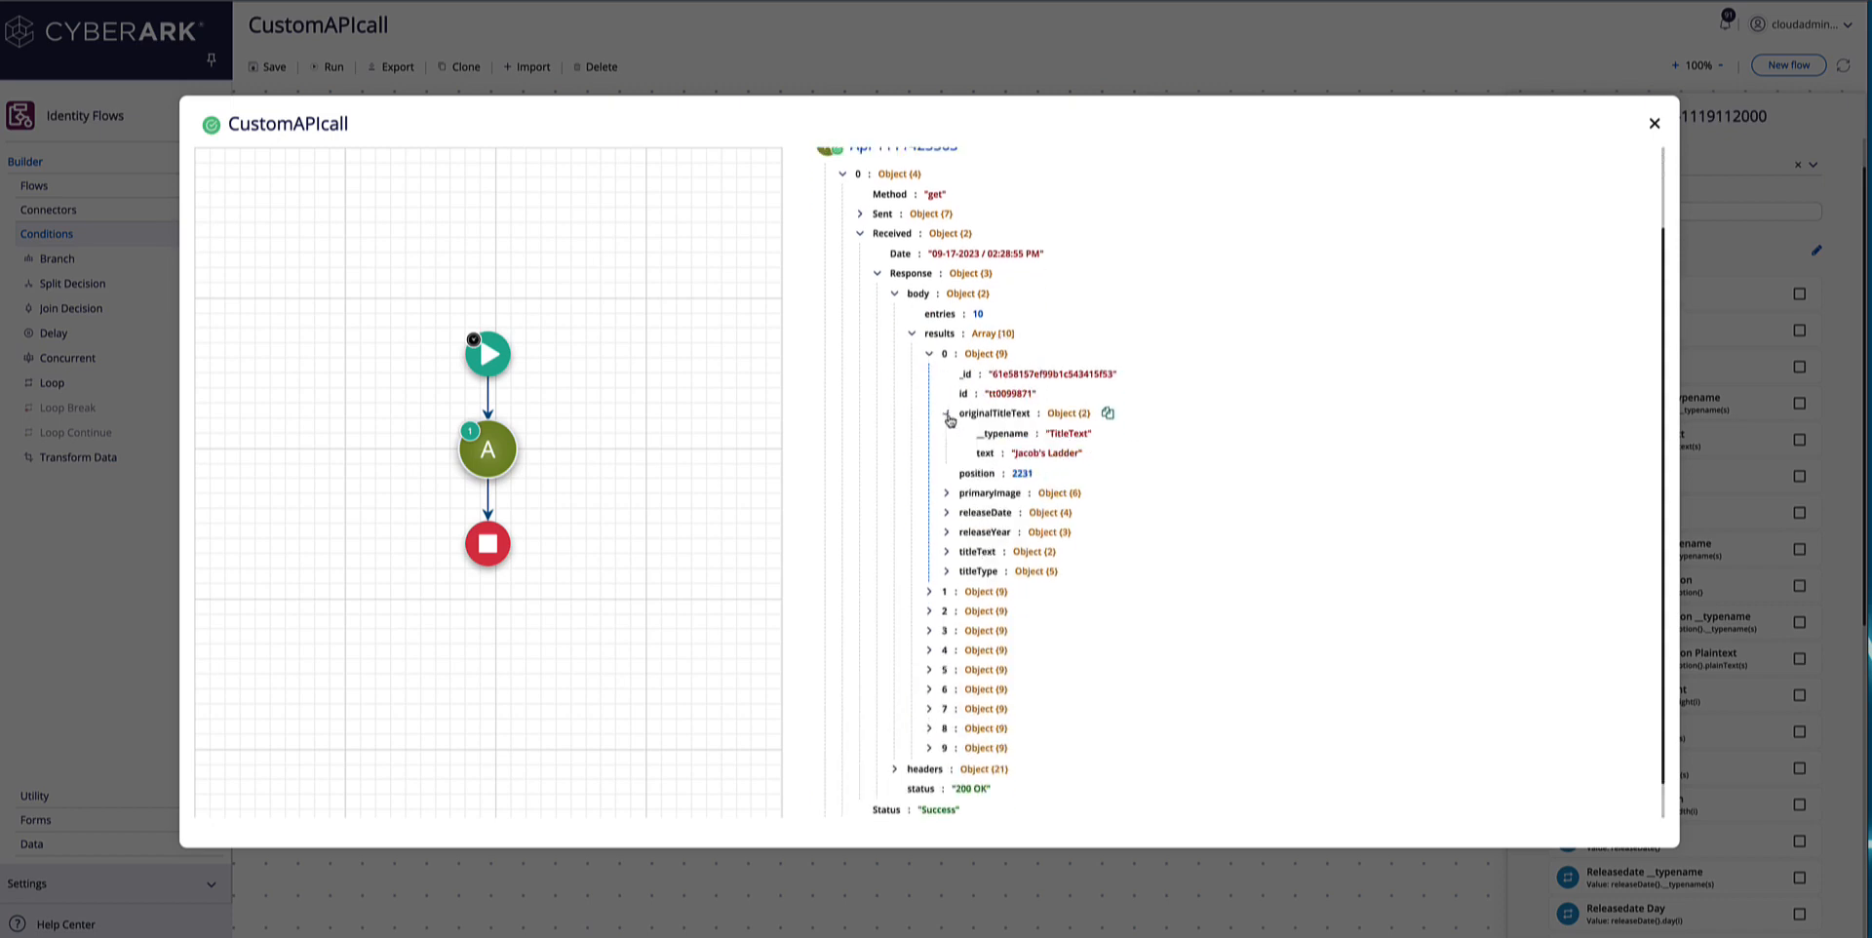
pyautogui.click(957, 496)
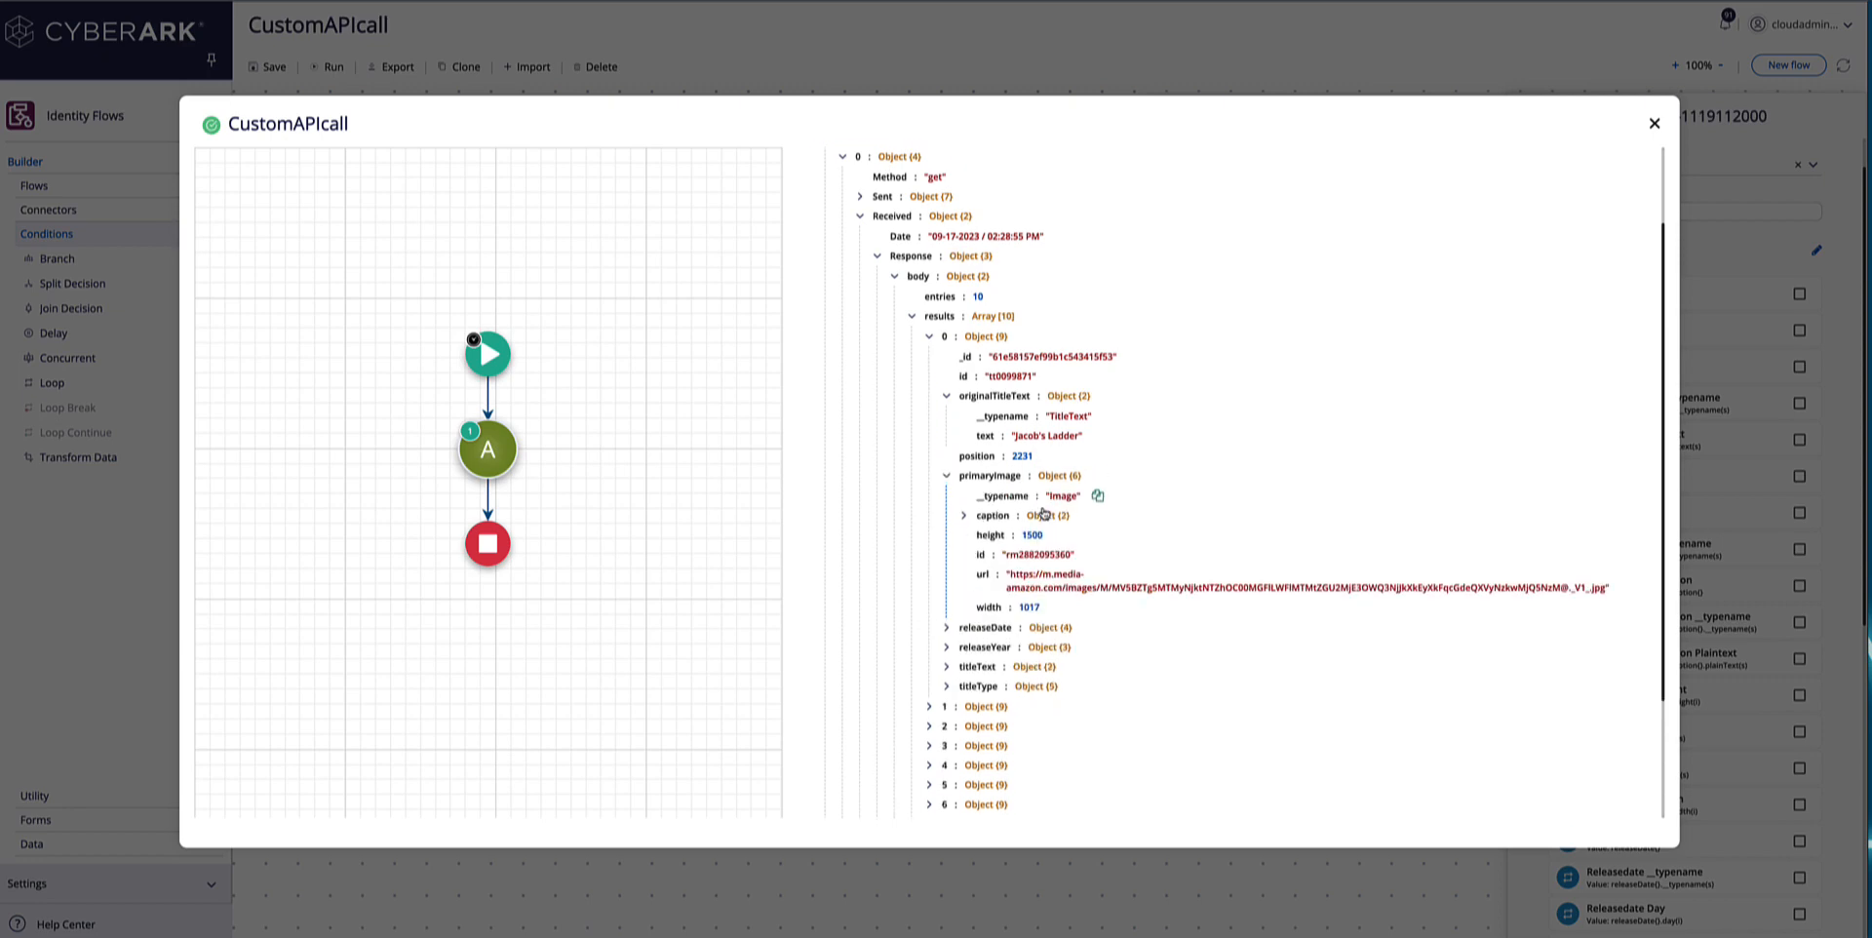
pyautogui.scroll(-2, 1011, 411)
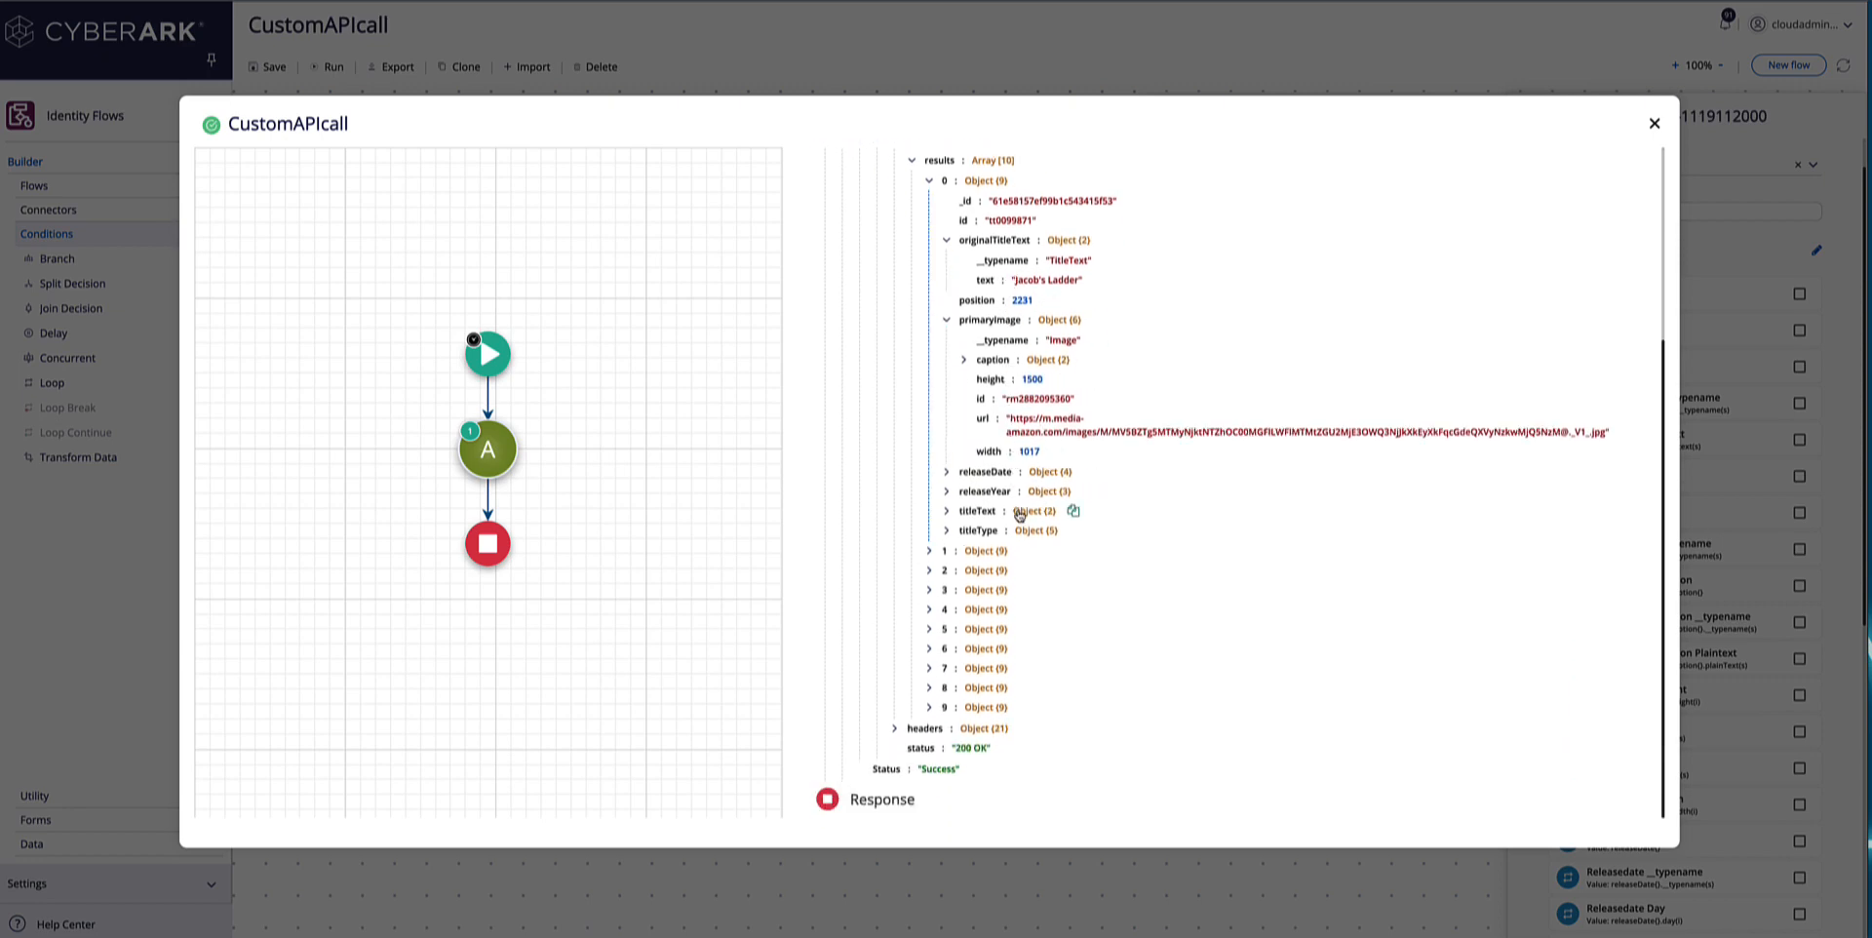
pyautogui.click(1654, 128)
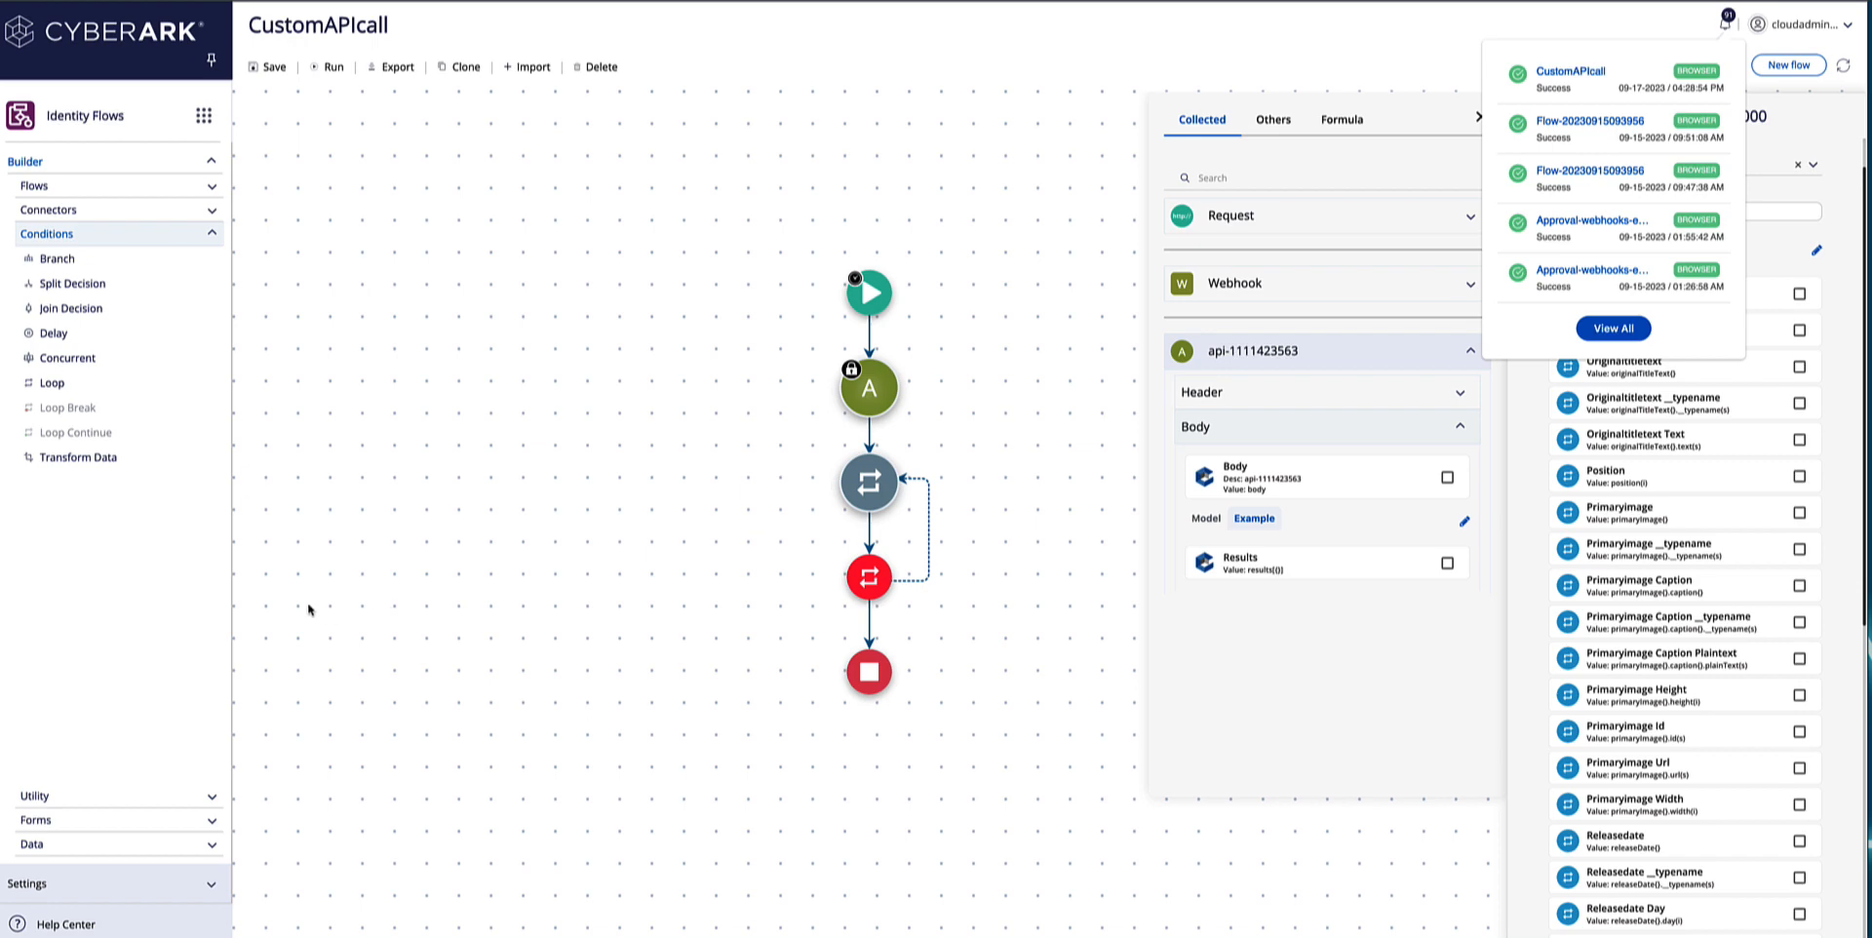
# Add Chat Post Message from the Slack Web API 1.7.0 connector inside the loop, between its start and end nodes.
pyautogui.click(212, 214)
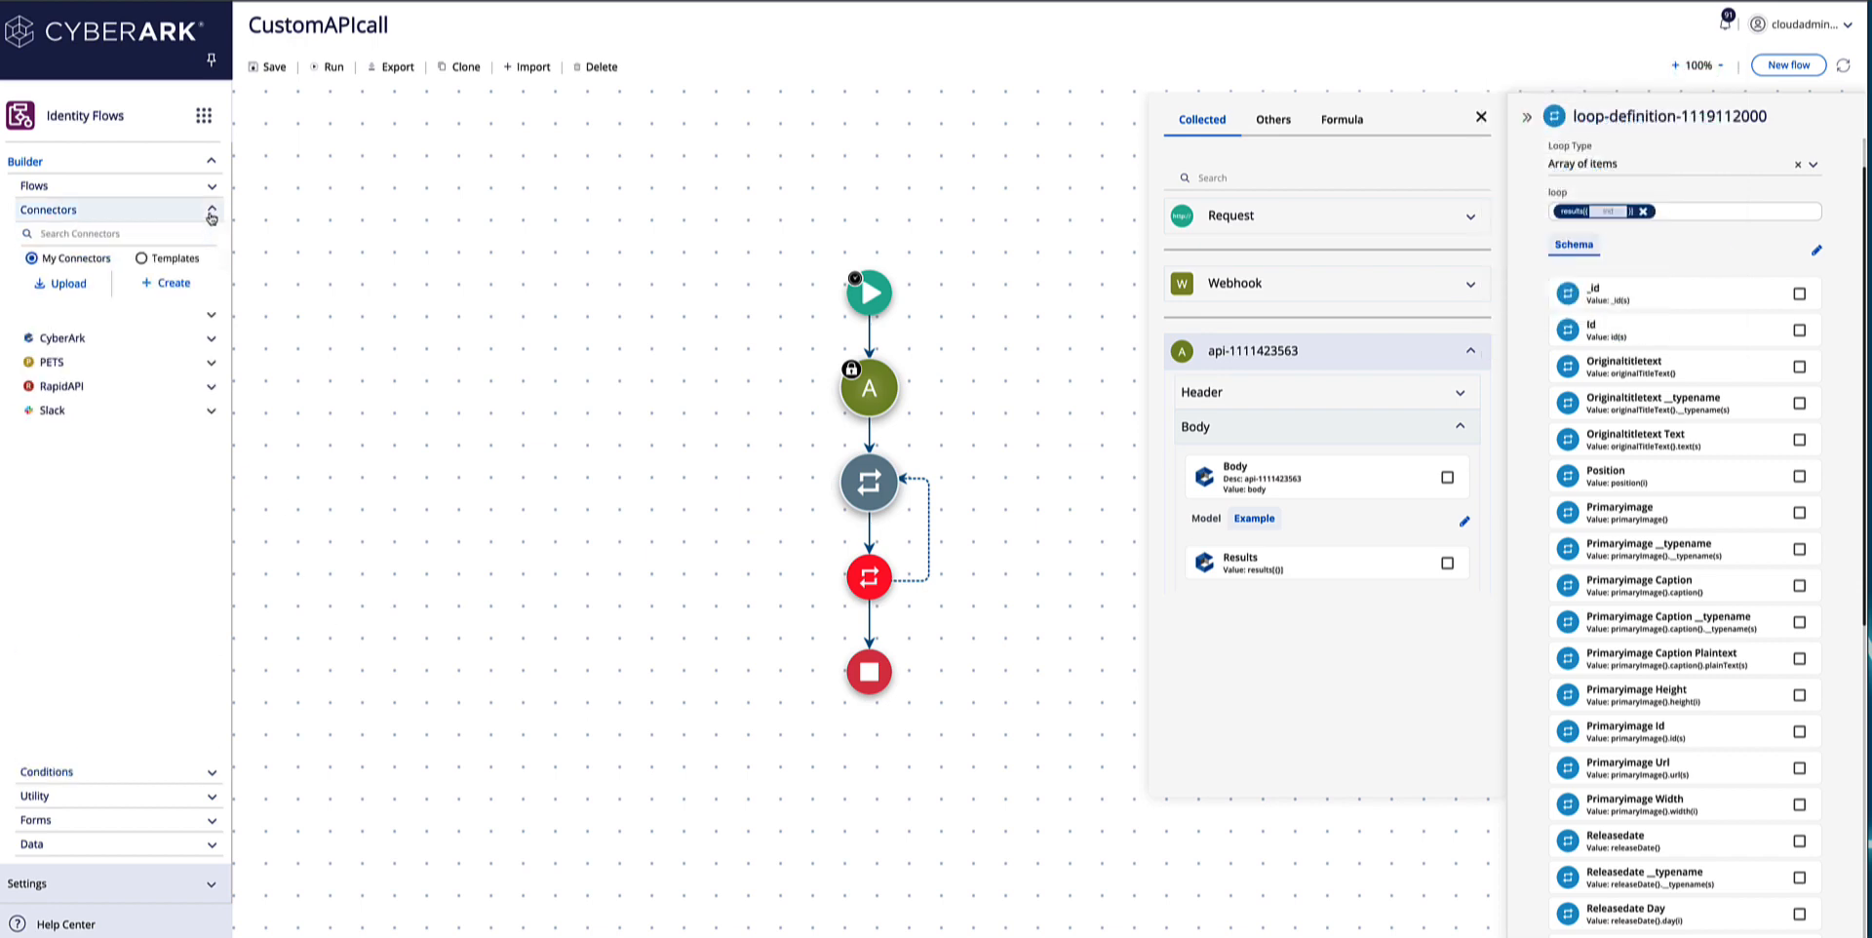
pyautogui.click(210, 410)
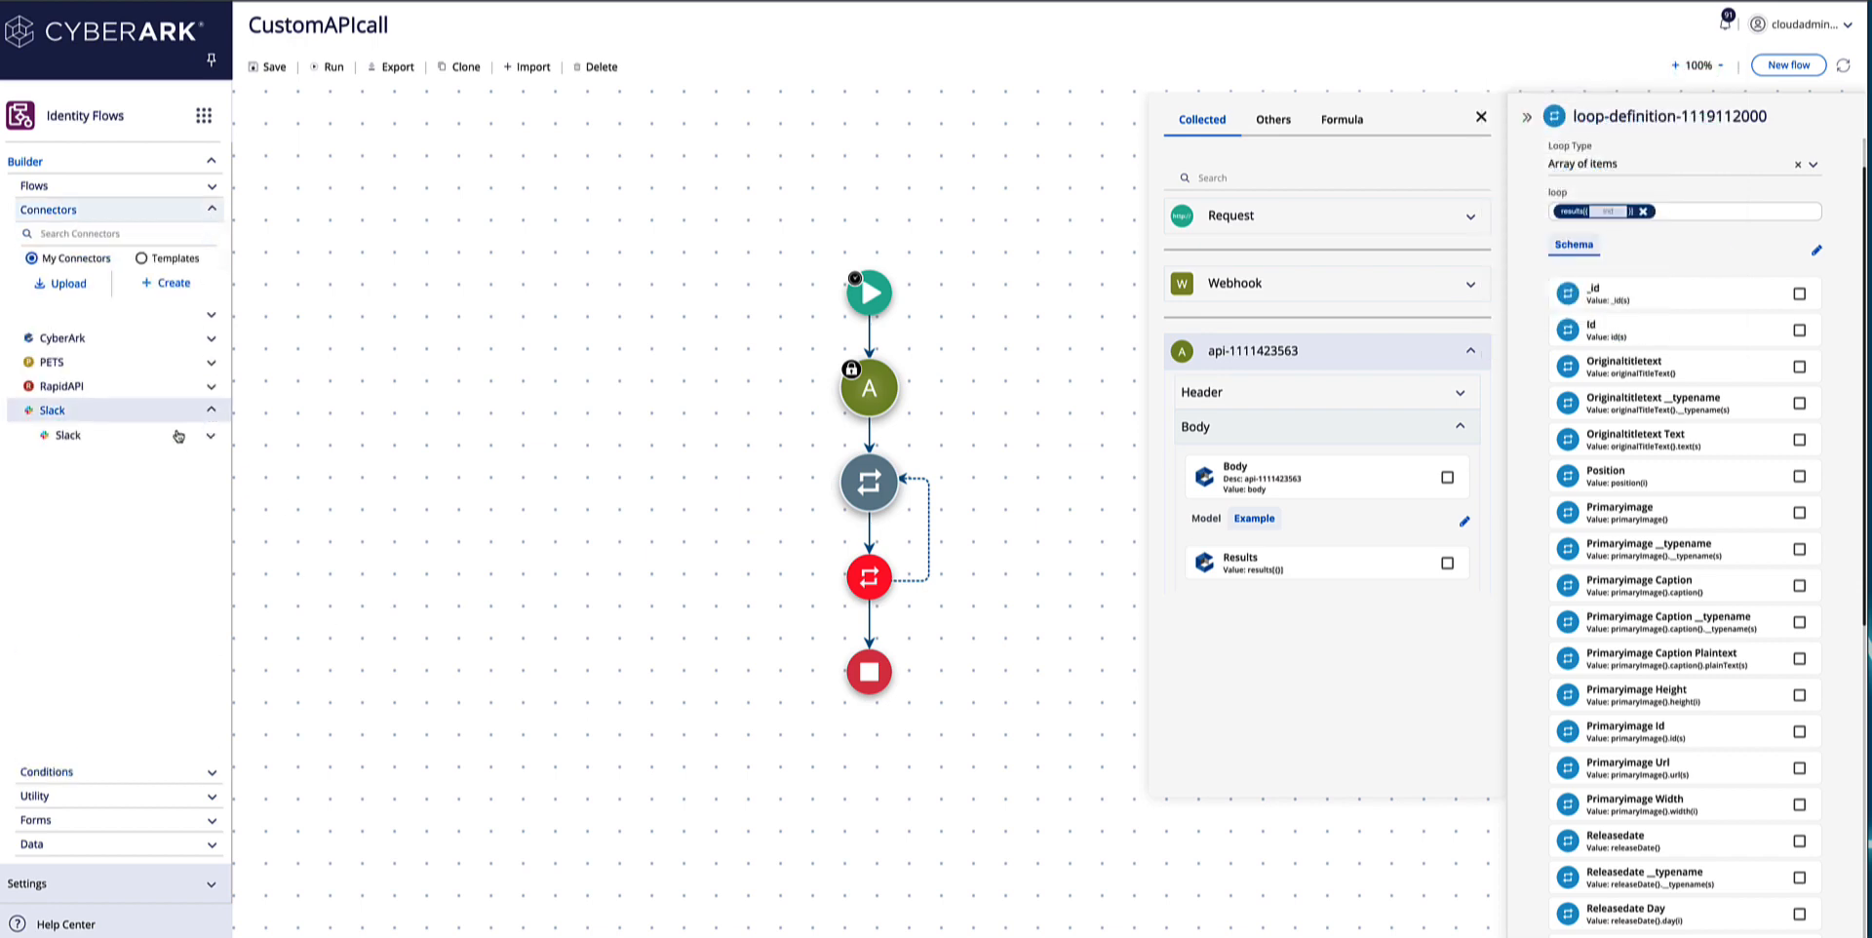
pyautogui.click(178, 436)
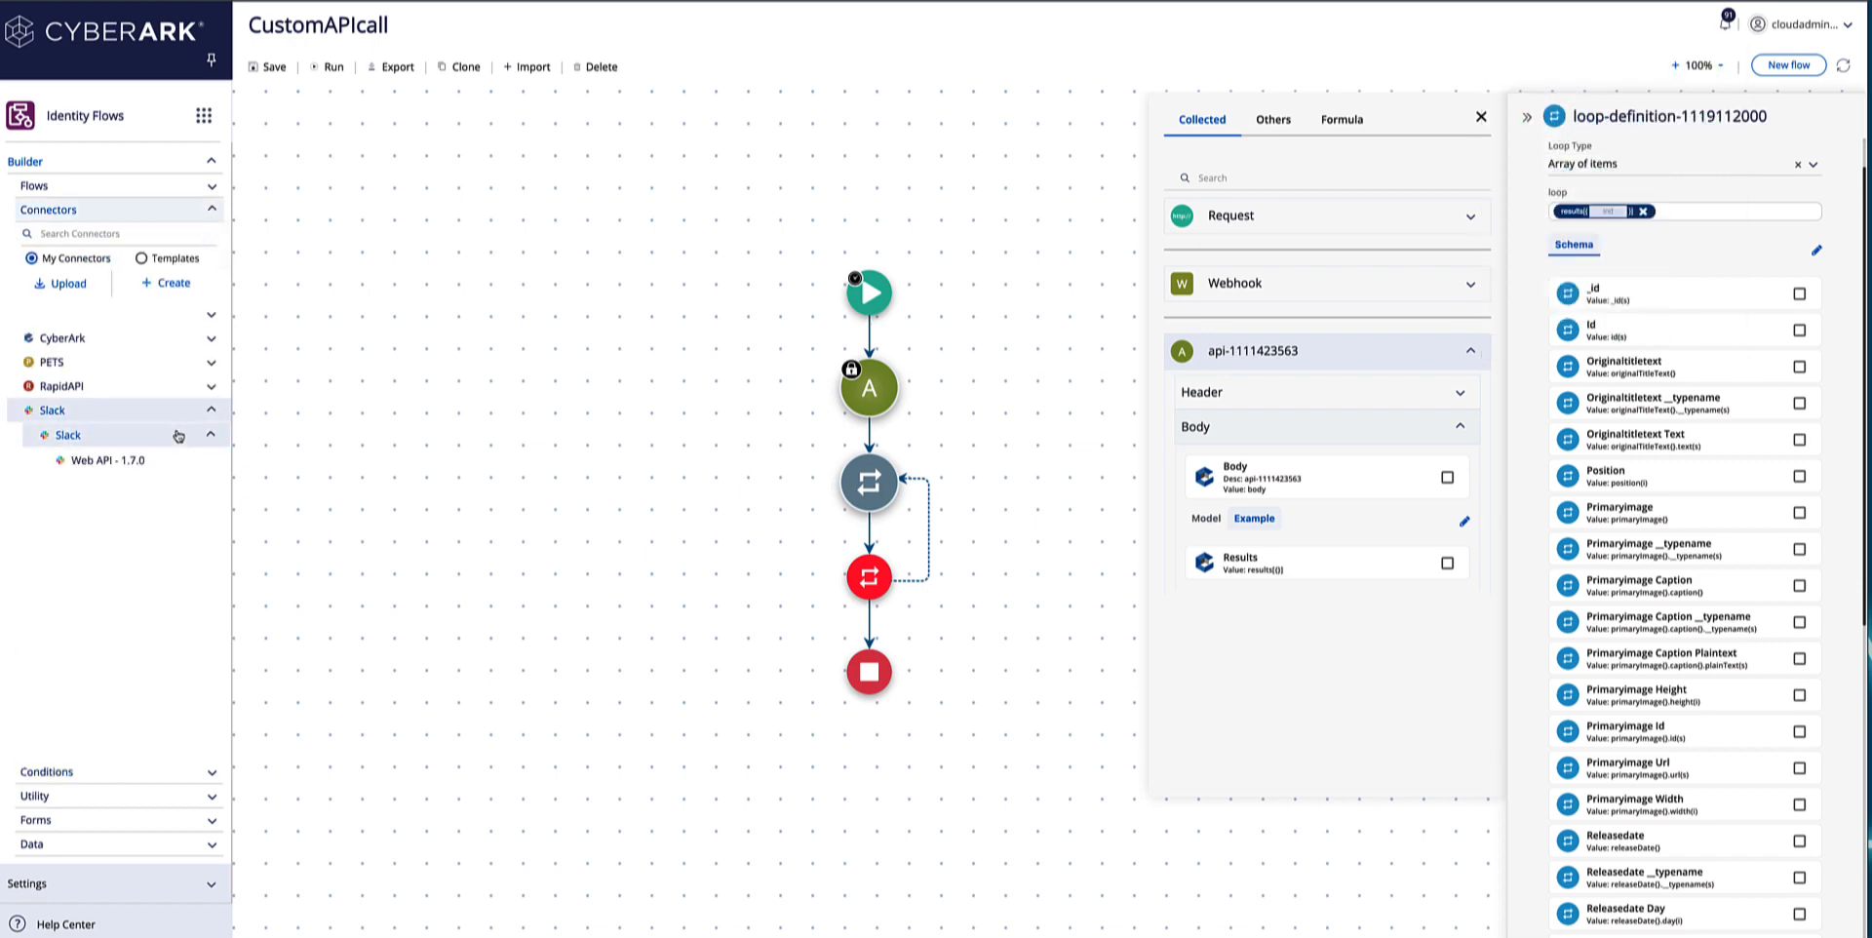
pyautogui.click(161, 462)
pyautogui.scroll(-3, 143, 514)
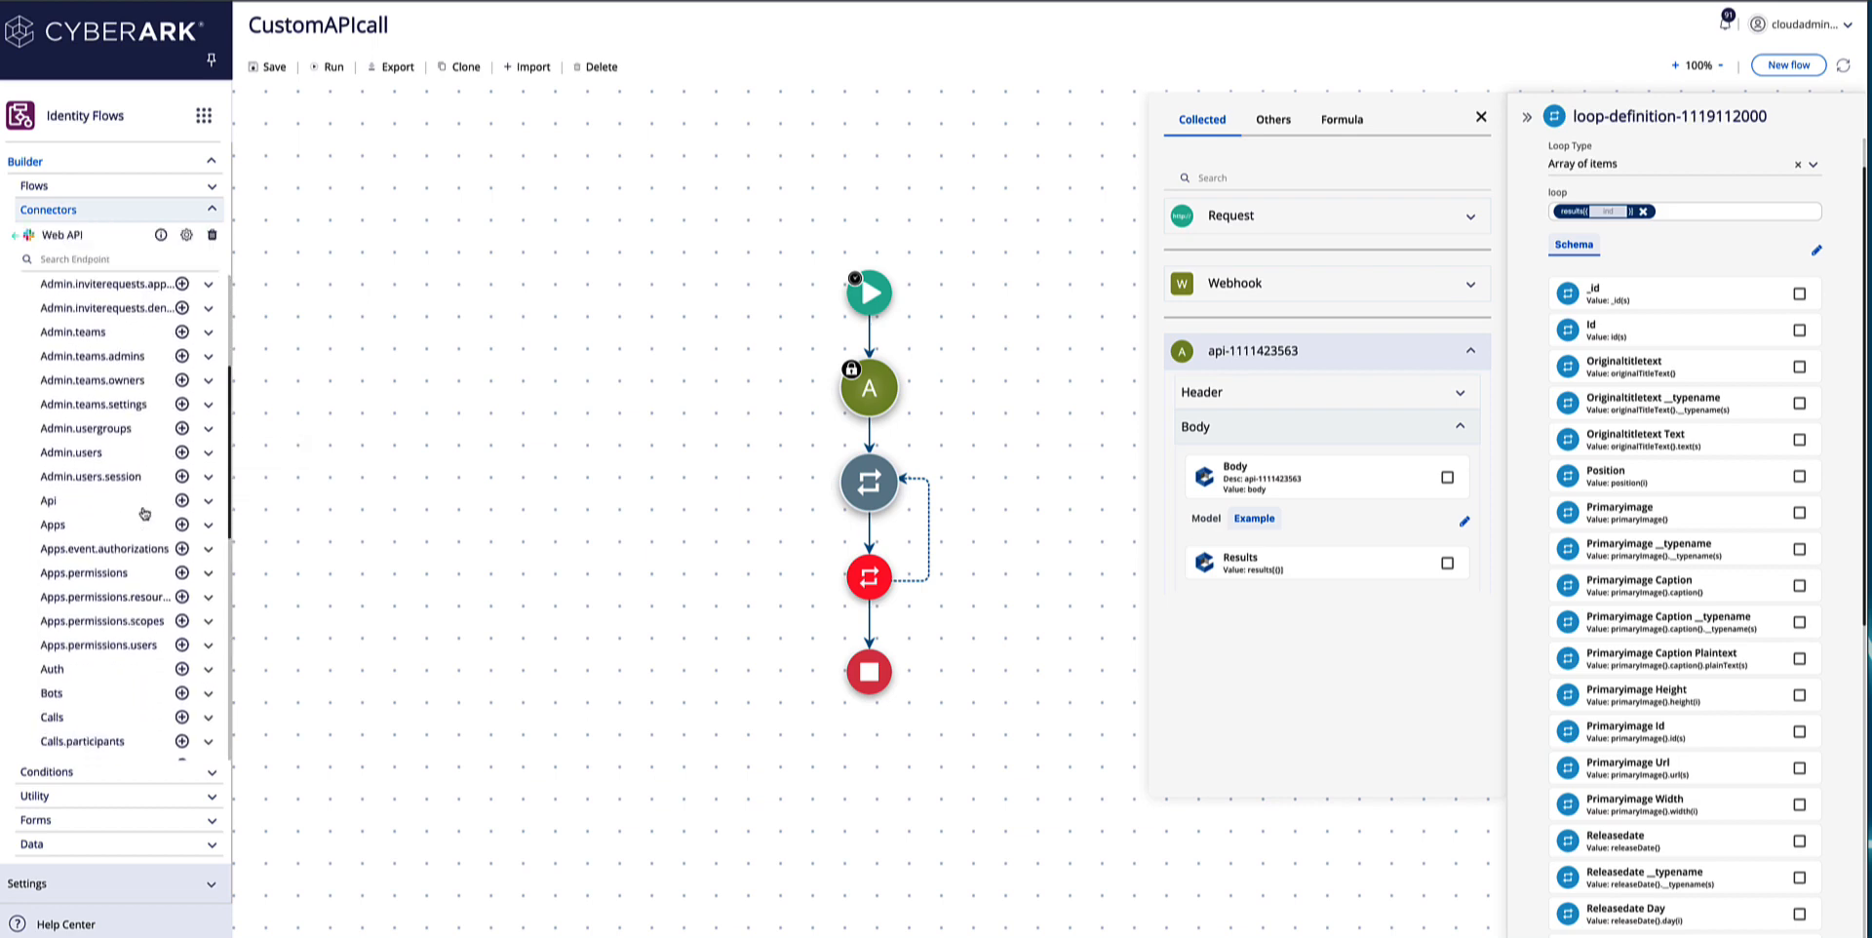
pyautogui.scroll(-5, 143, 513)
pyautogui.click(206, 532)
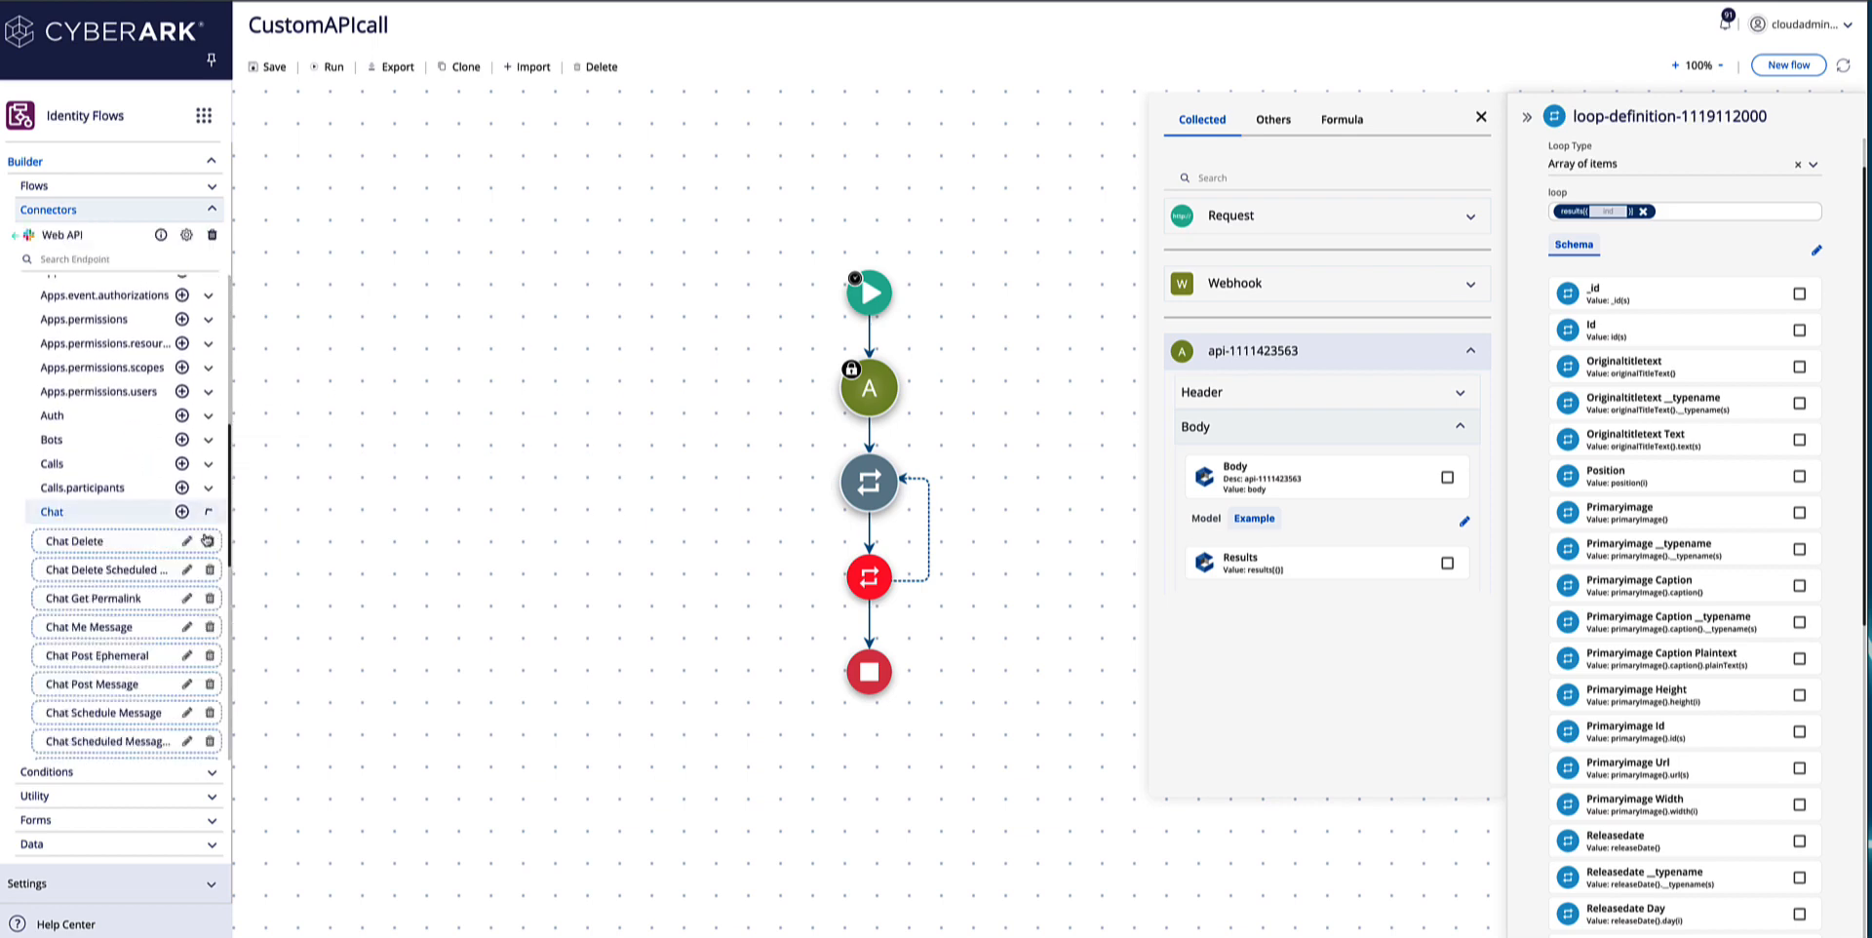
pyautogui.scroll(-2, 127, 527)
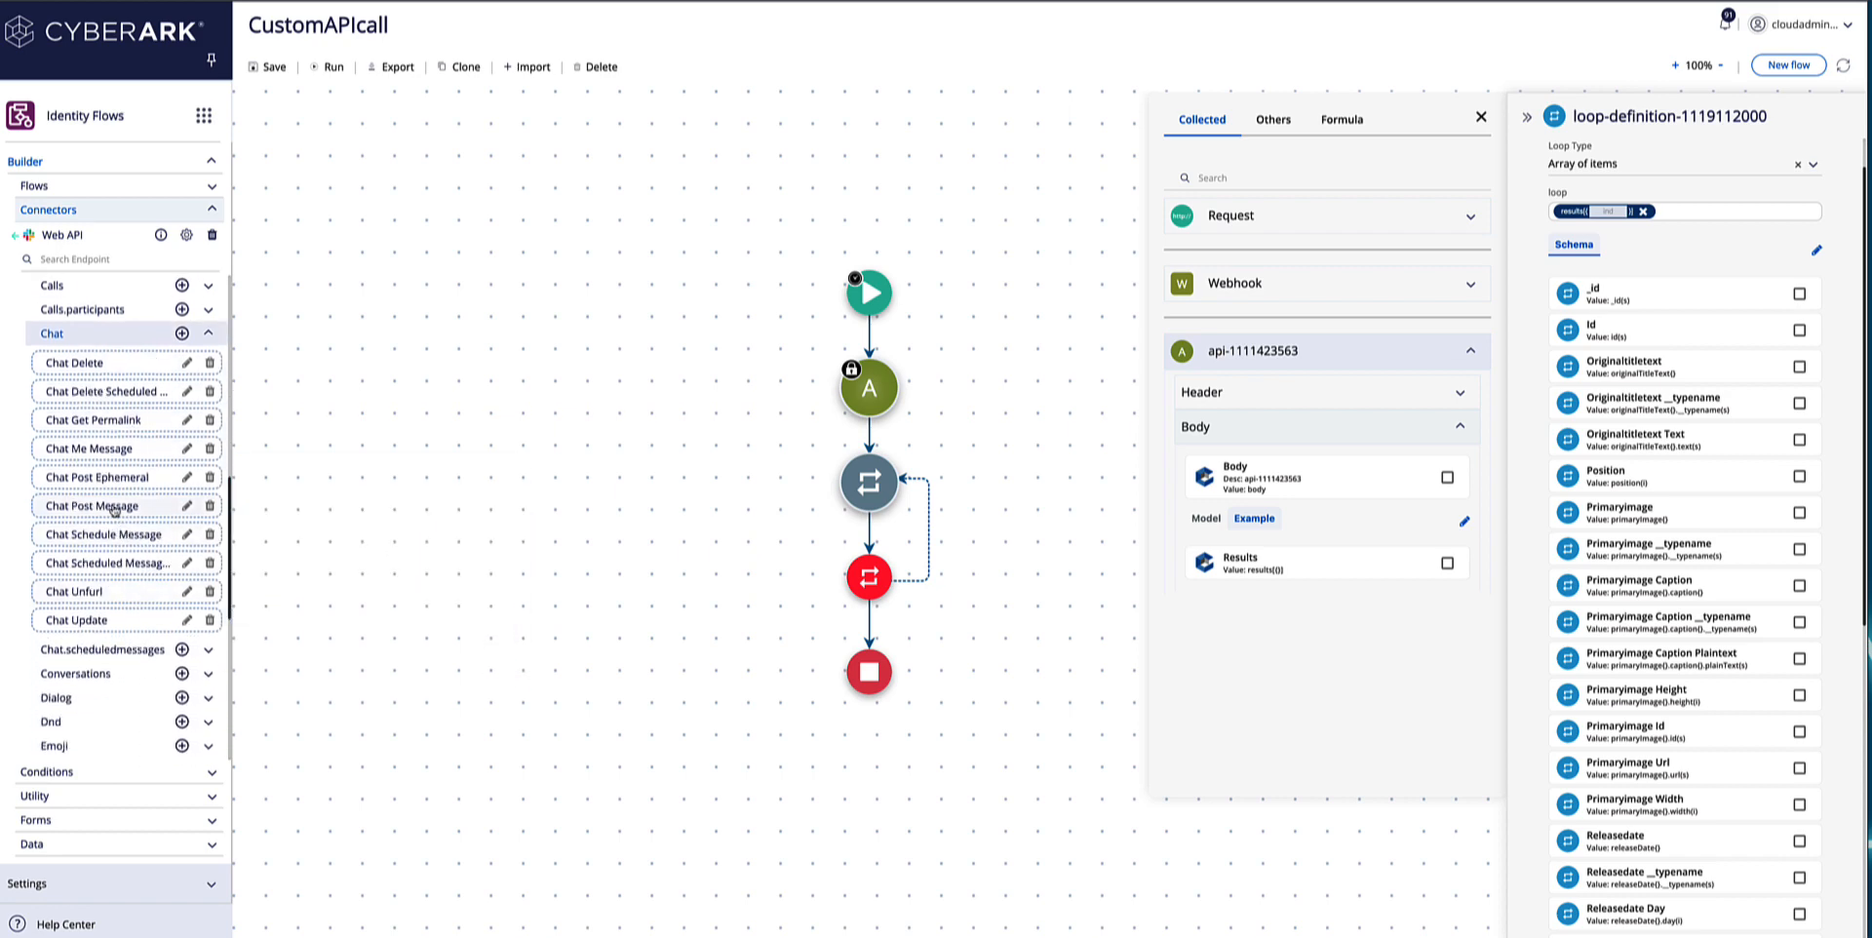
pyautogui.moveTo(114, 508); pyautogui.dragTo(869, 534)
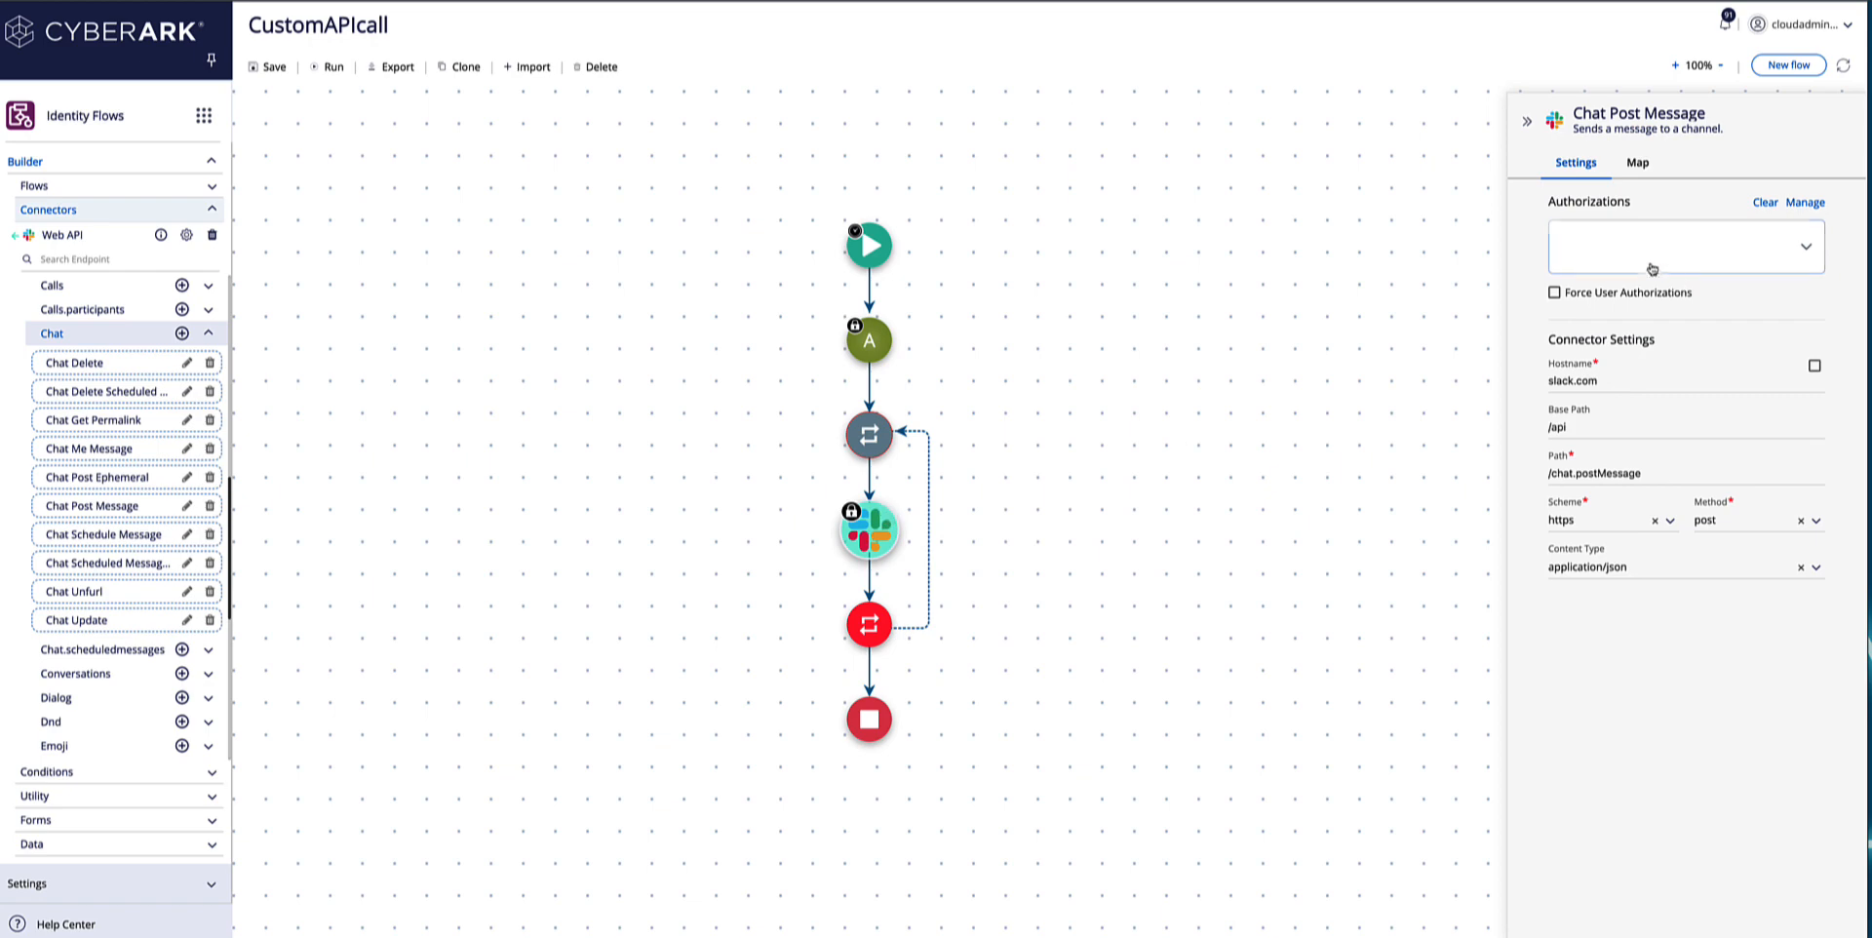
# Authorize Chat Post Message with Slack_flows_tutorial and set its channel parameter to flows.
pyautogui.click(1651, 268)
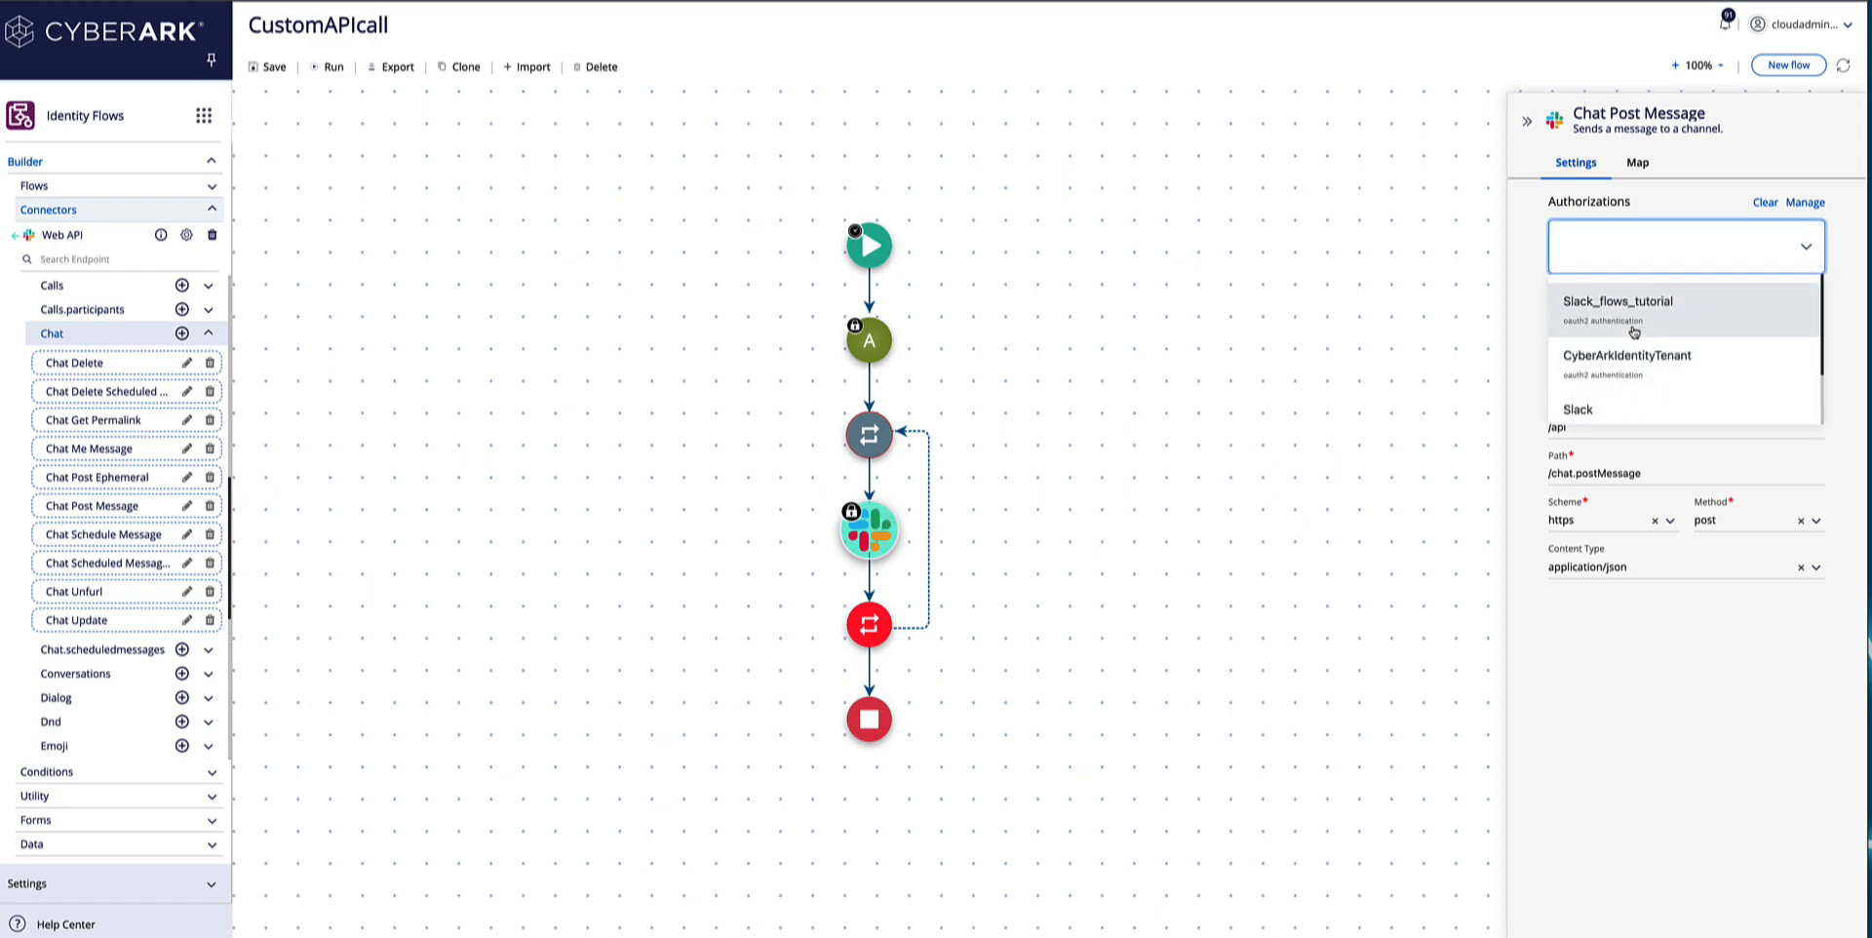
pyautogui.click(1632, 322)
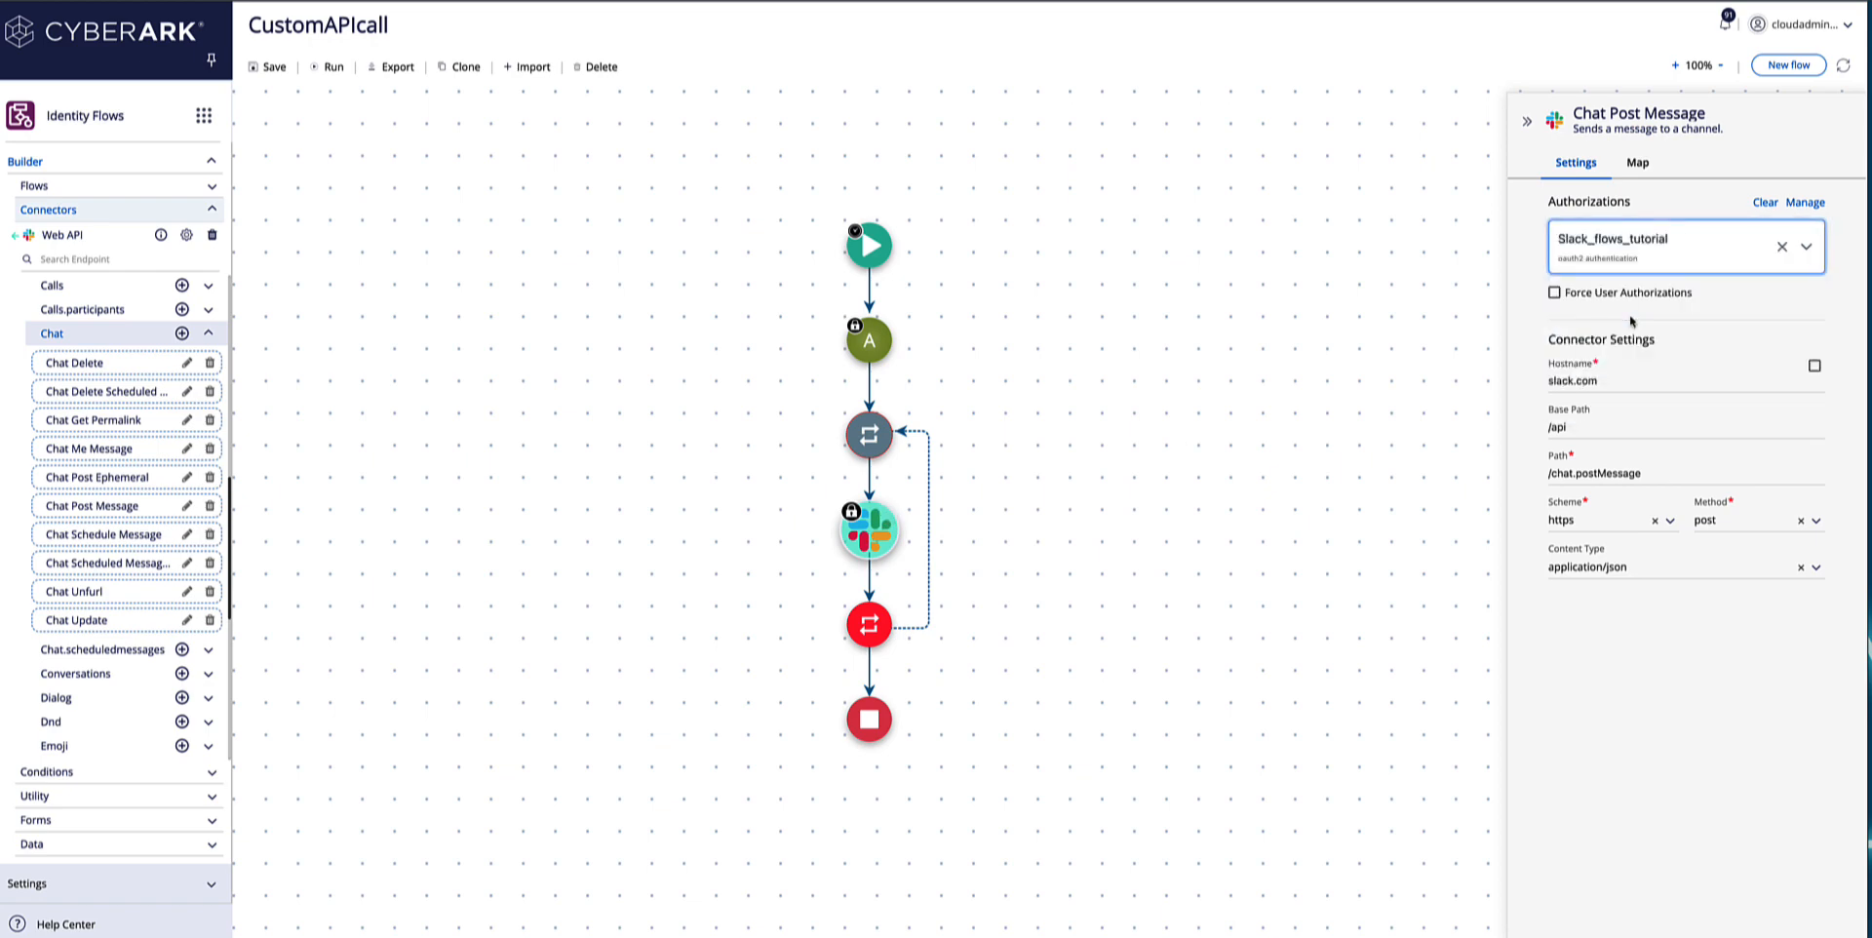
pyautogui.click(1638, 165)
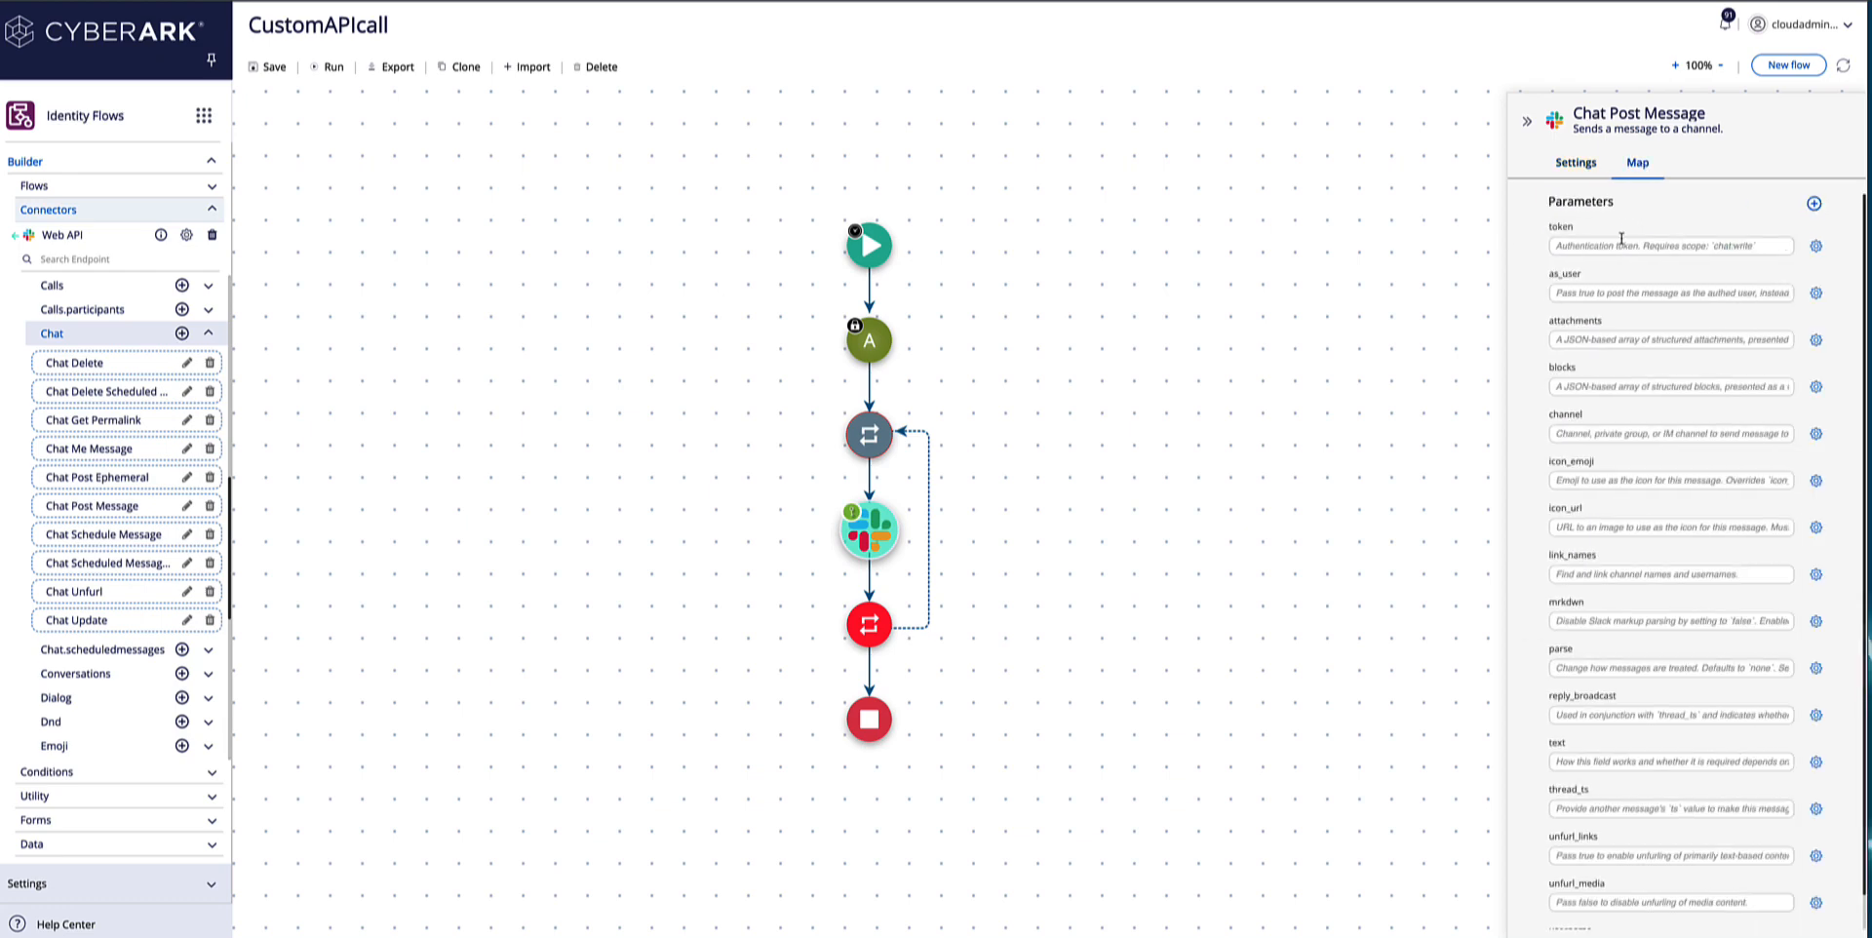
pyautogui.click(1578, 436)
pyautogui.write('flows')
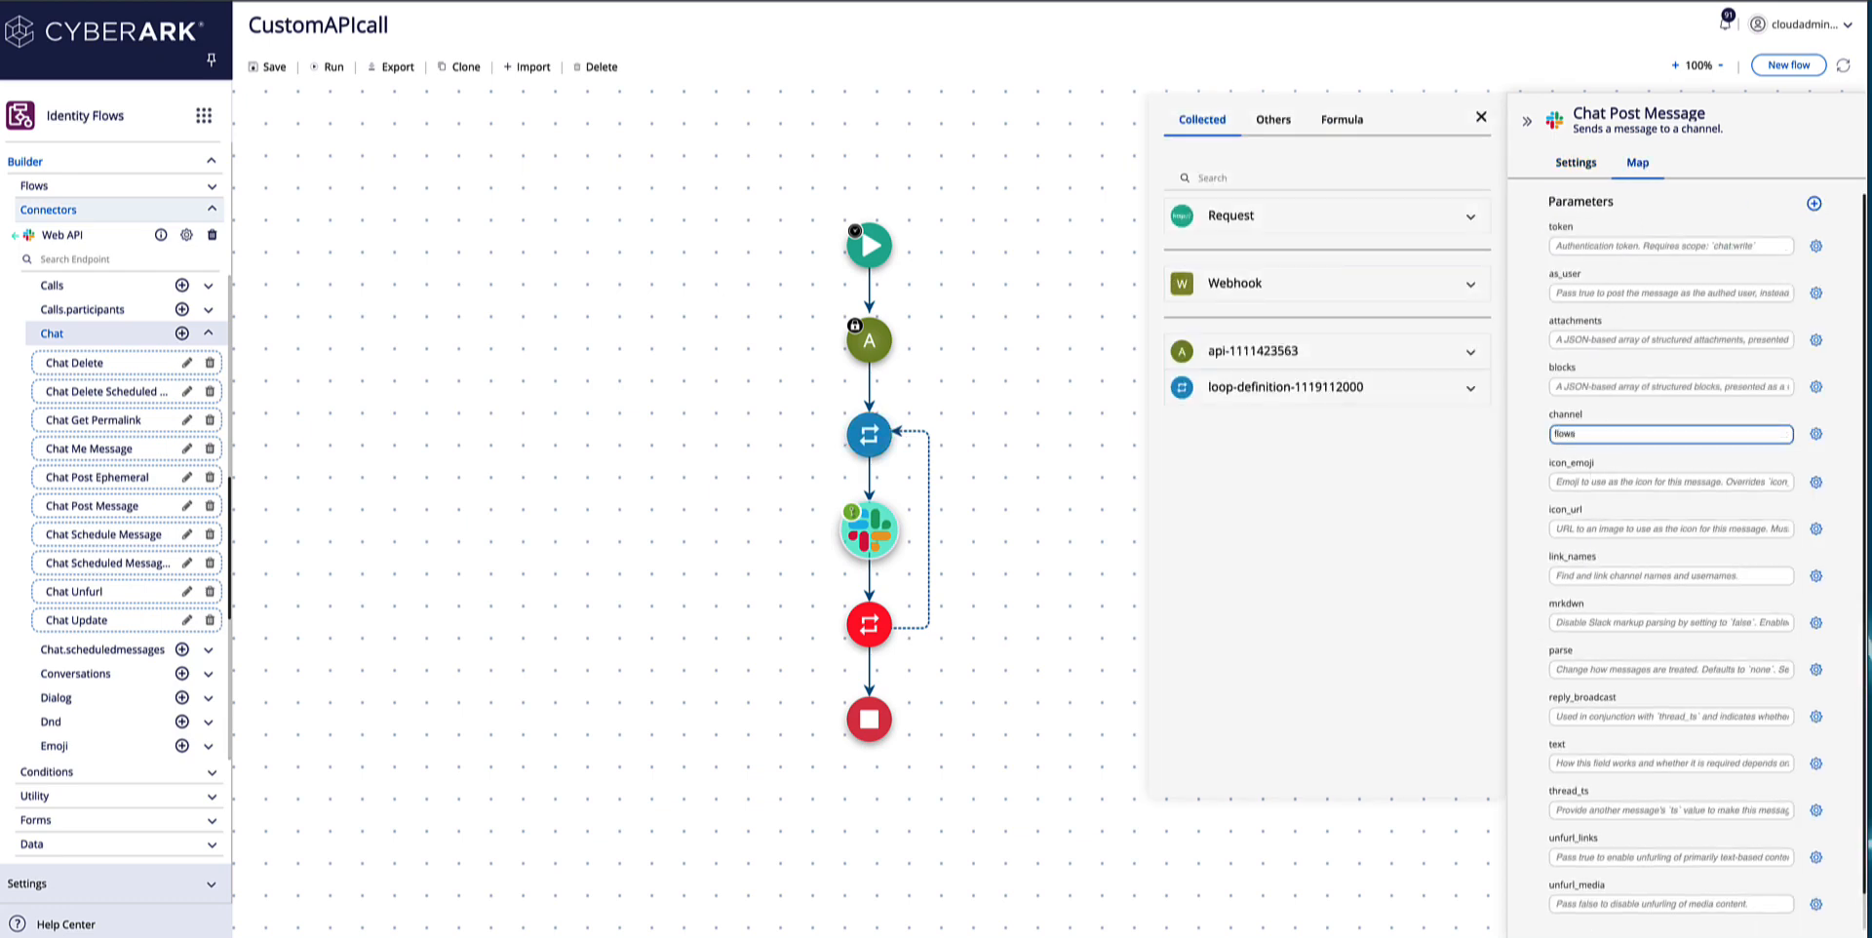
# Set the Slack message's text to "Movie title:" followed by the Titletext value collected from the loop.
pyautogui.click(1579, 762)
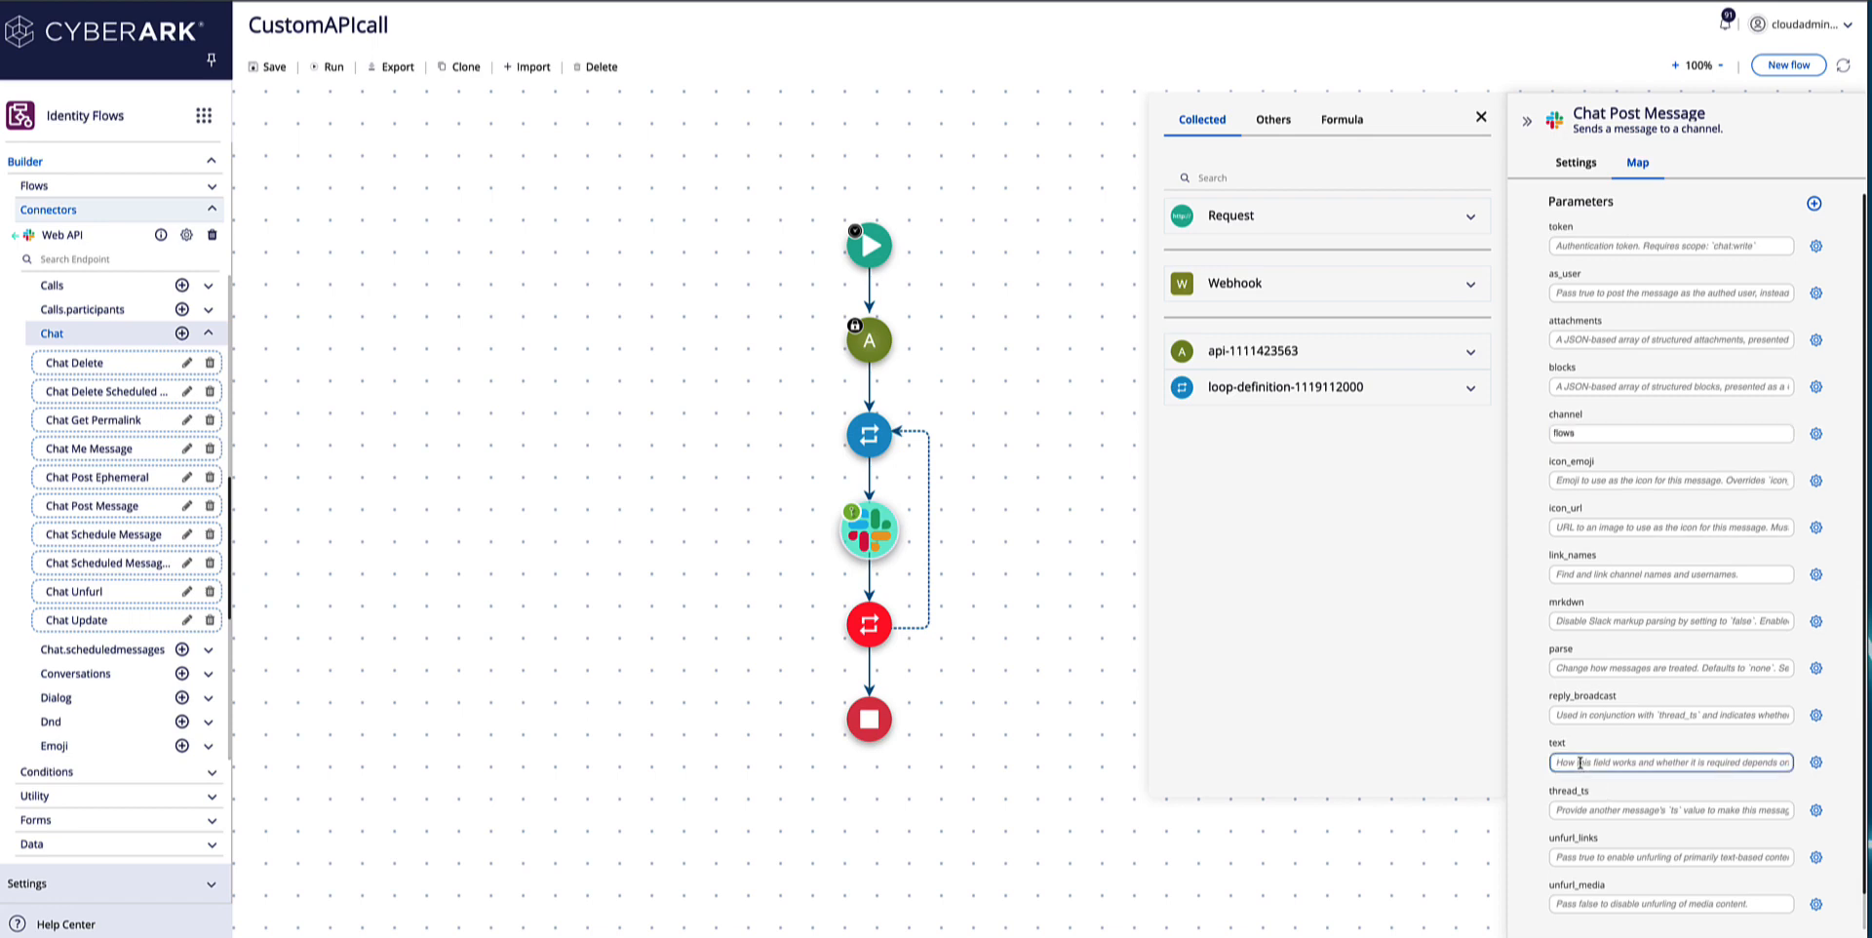
pyautogui.write('Movie title:')
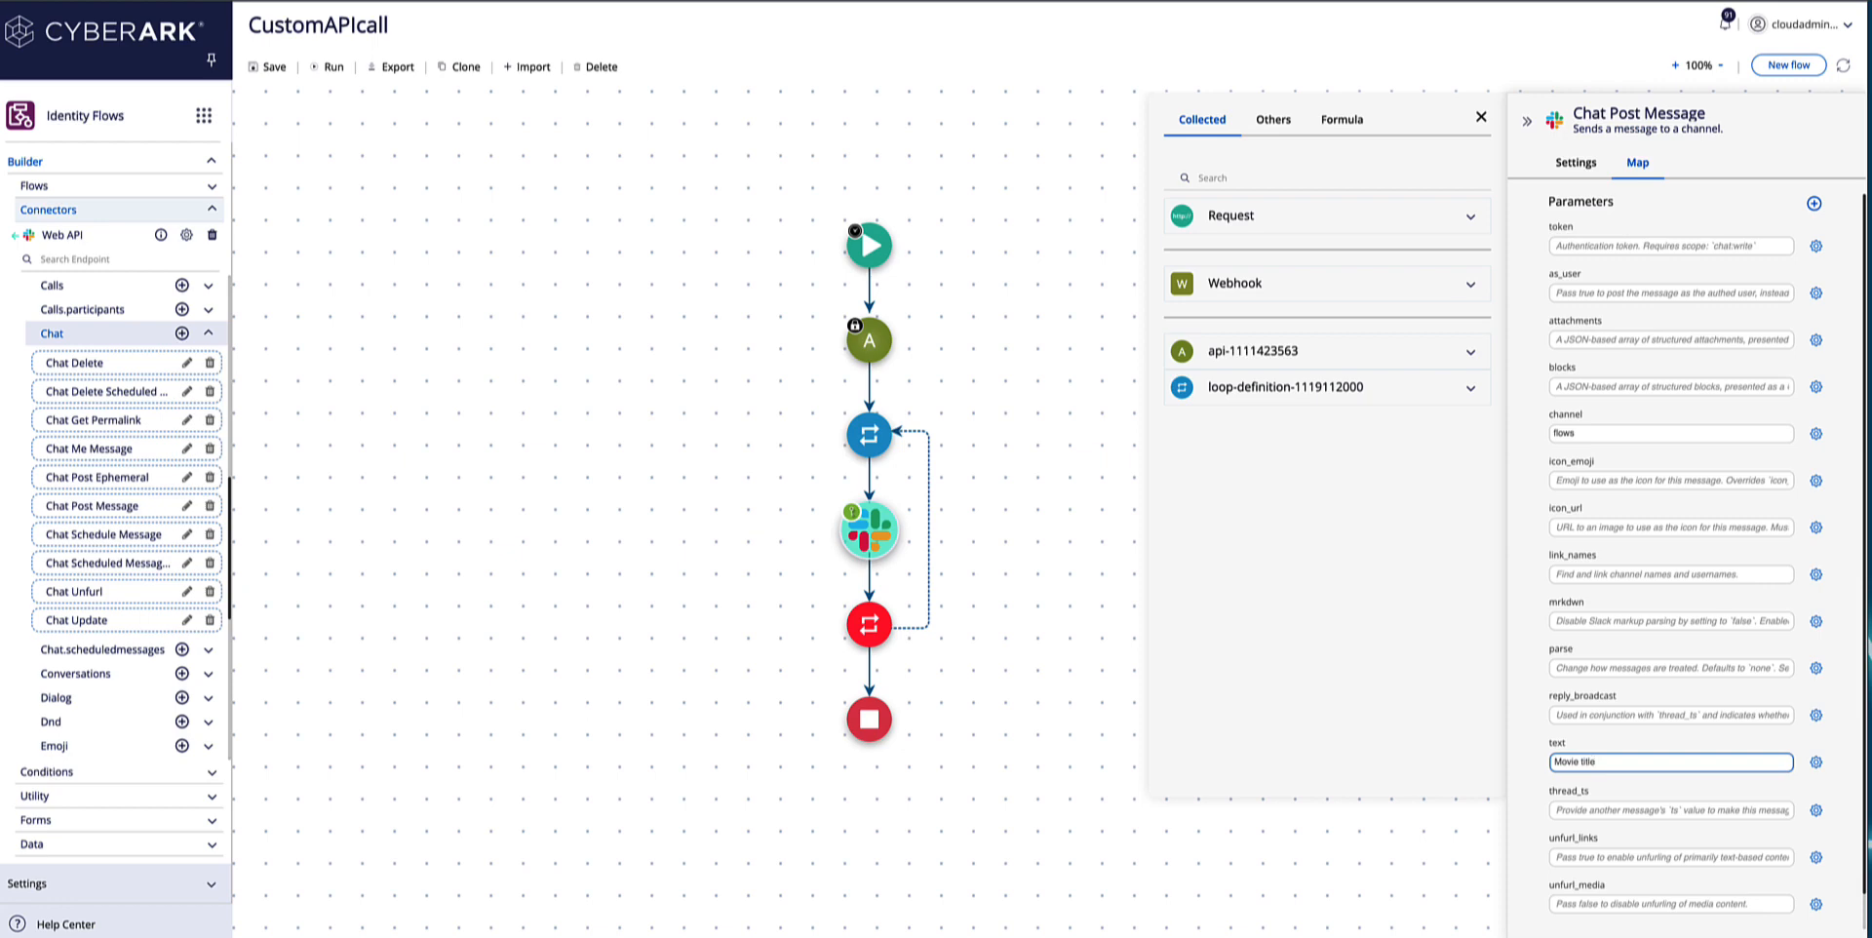
pyautogui.click(1471, 389)
pyautogui.scroll(-5, 1350, 525)
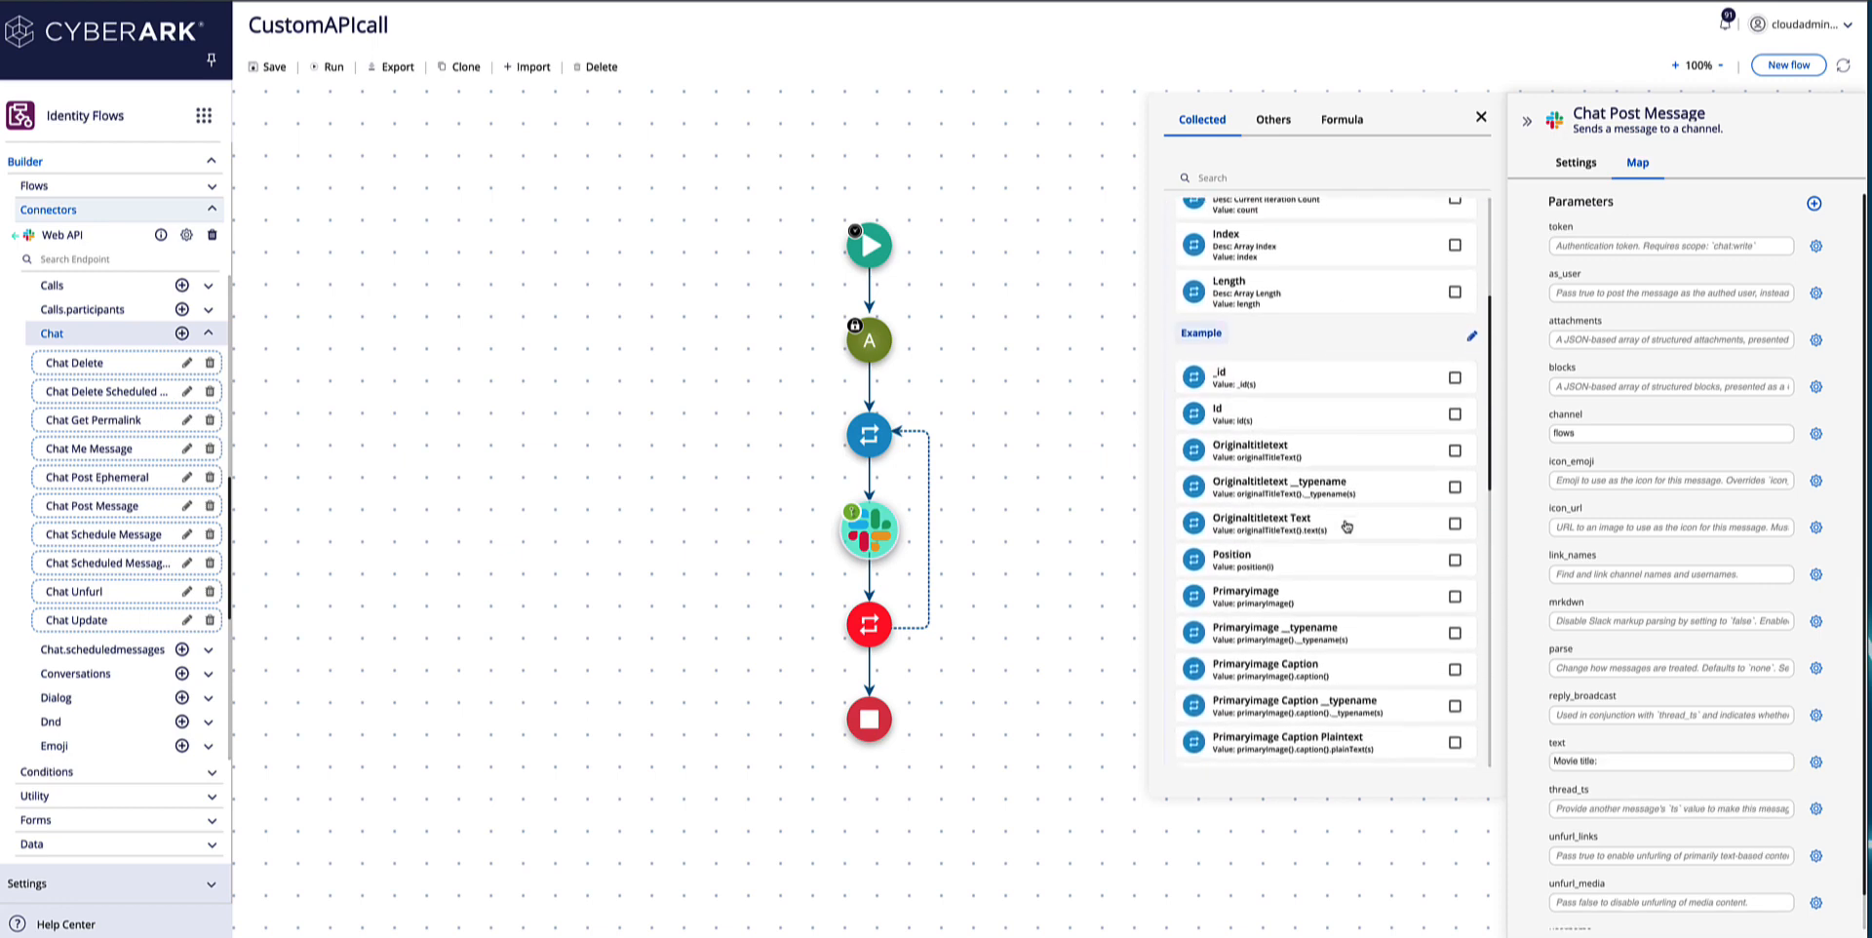
pyautogui.scroll(-3, 1345, 527)
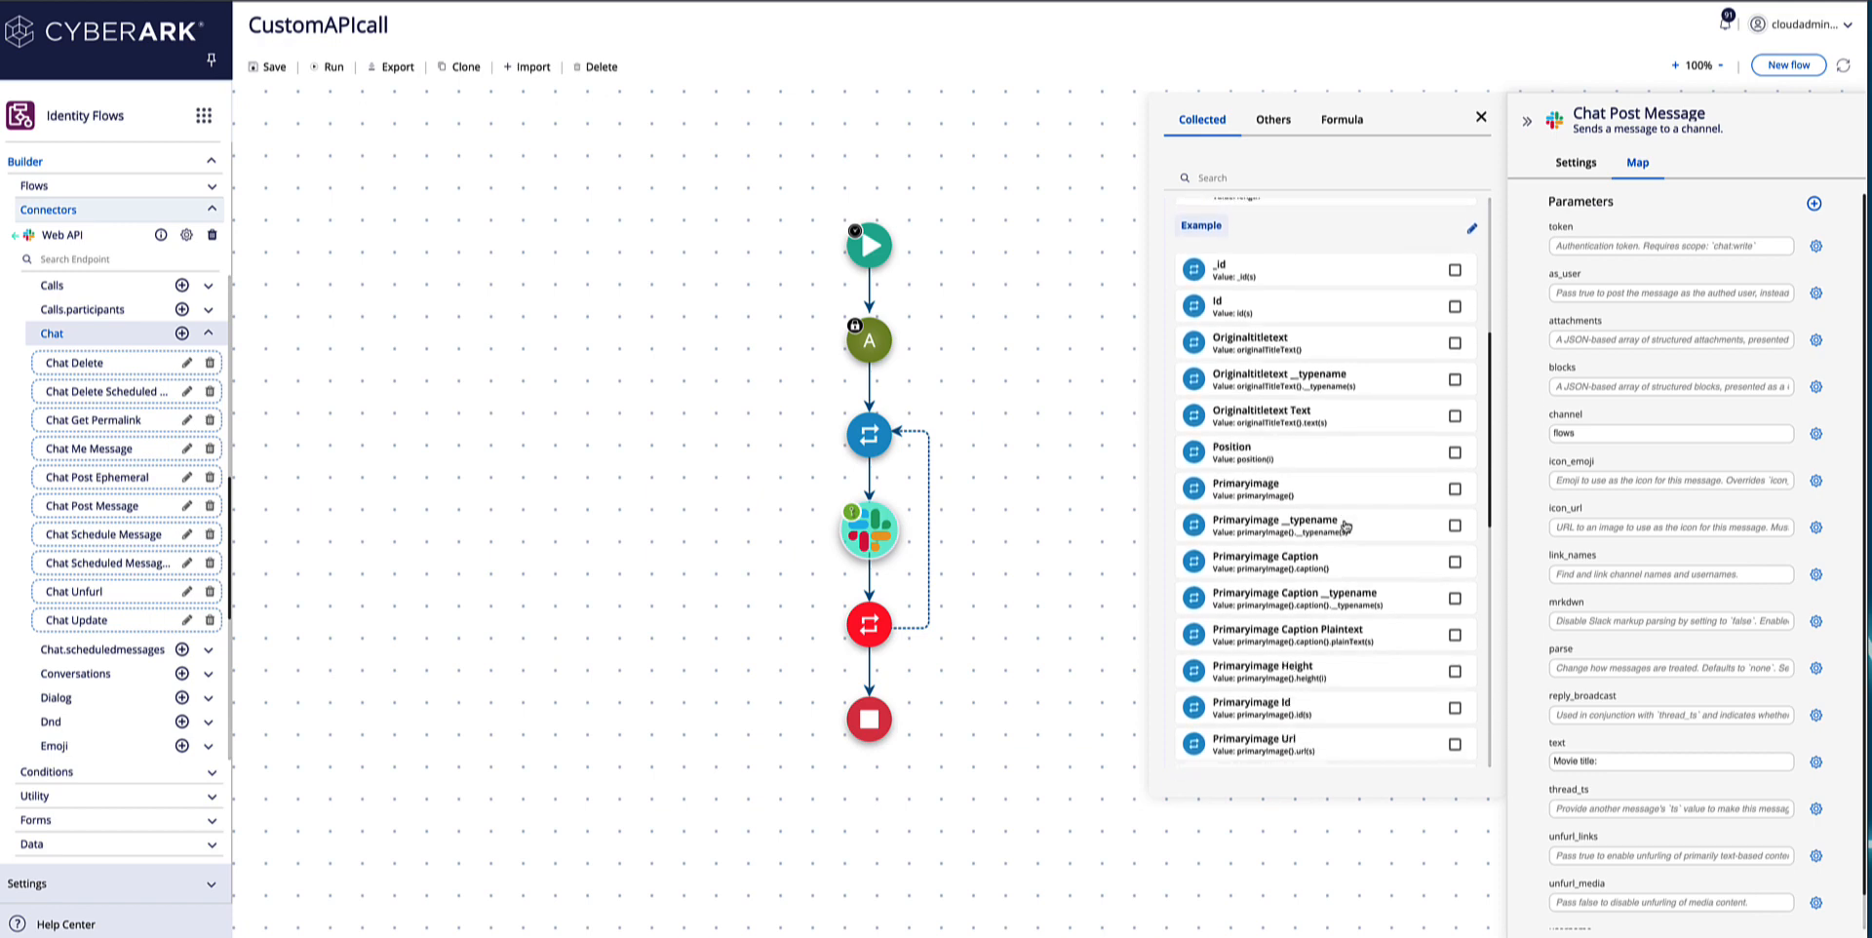
pyautogui.scroll(-4, 1346, 527)
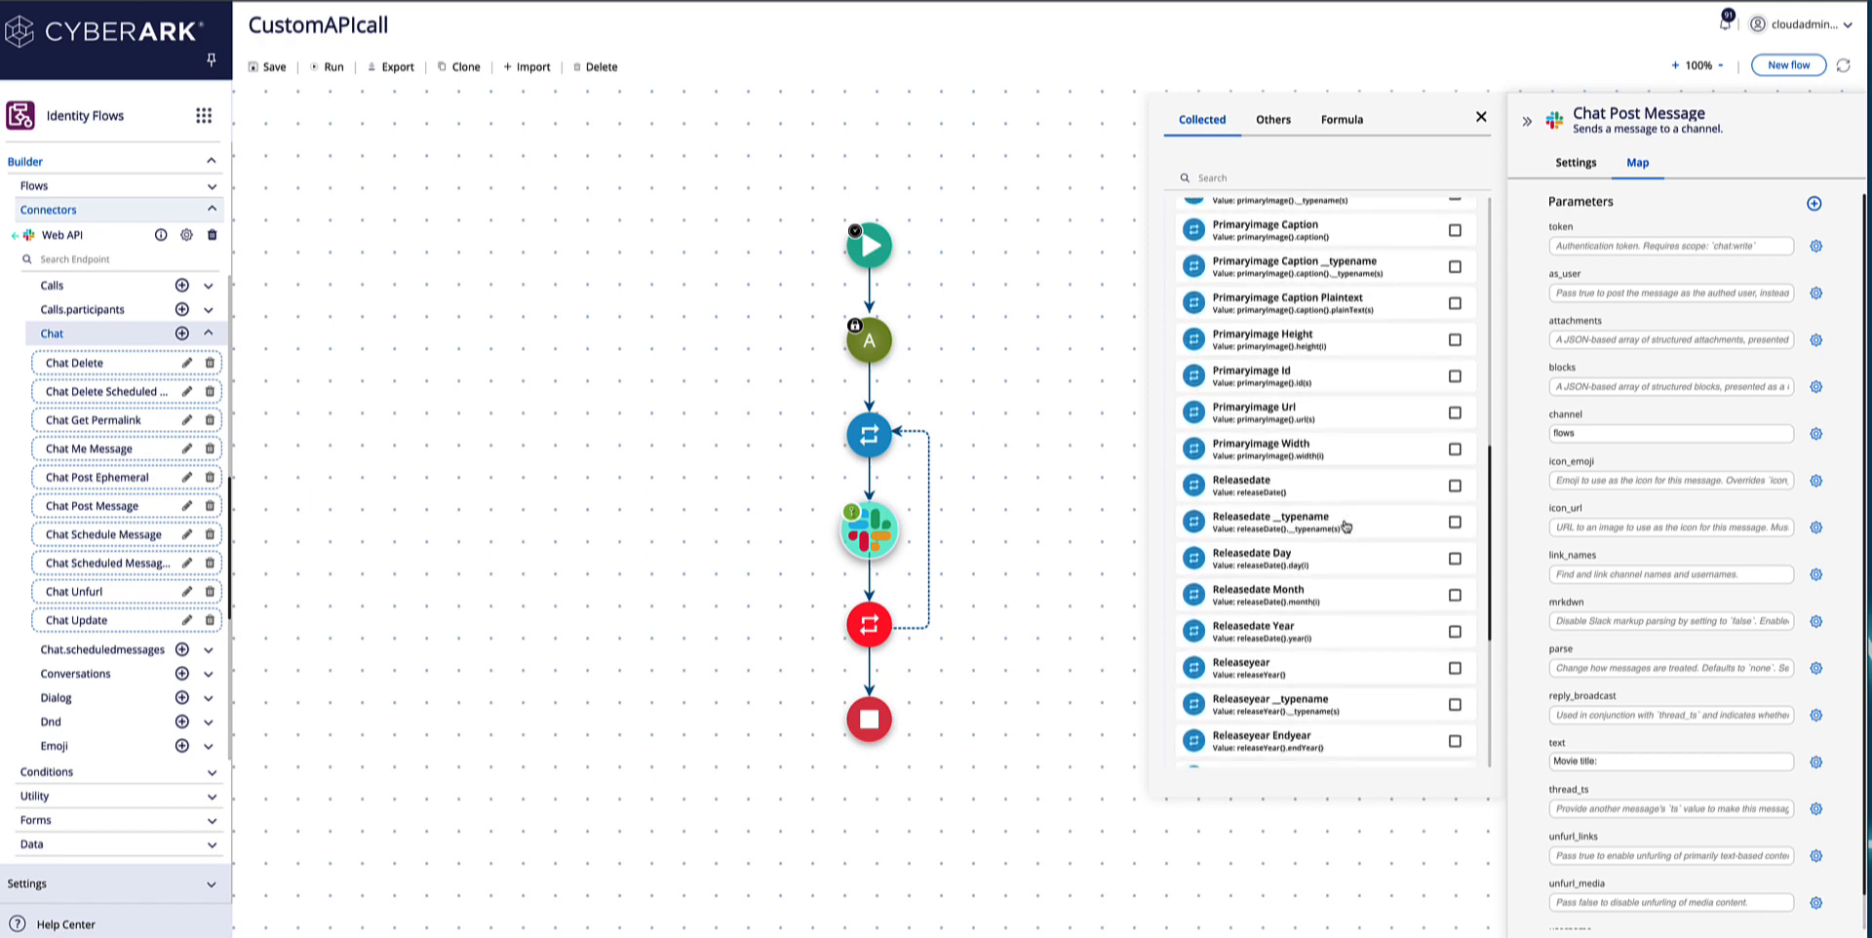
pyautogui.scroll(-2, 1346, 526)
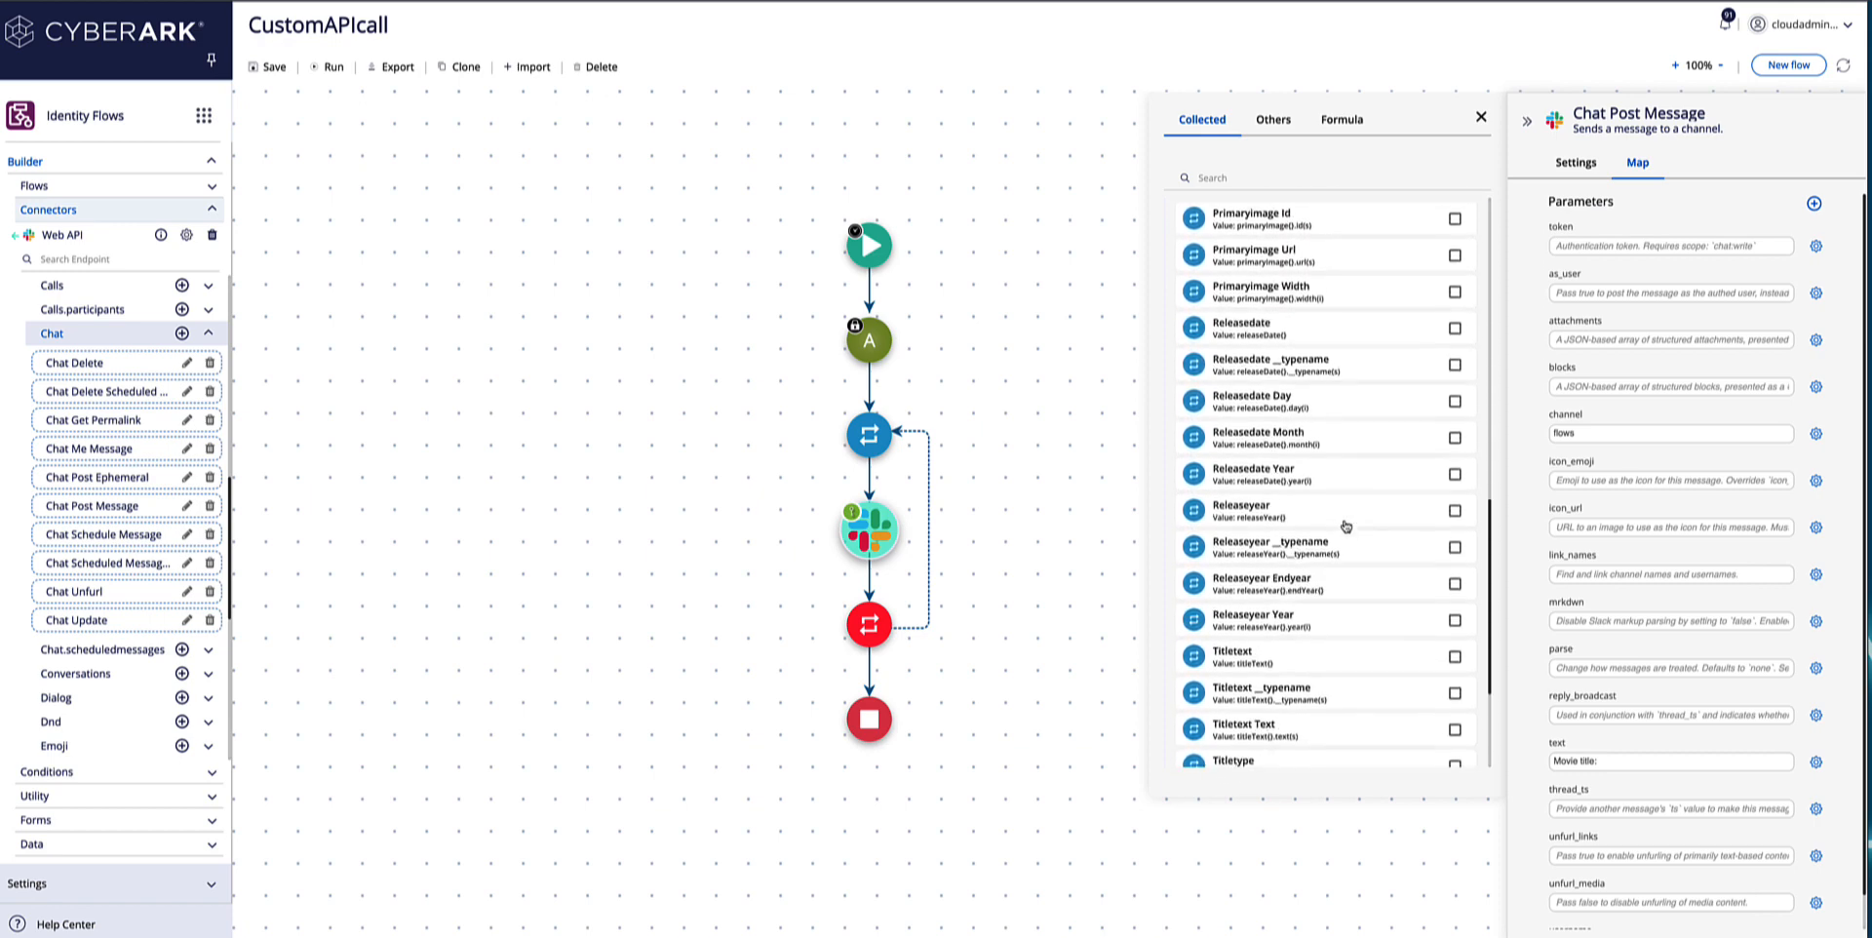
pyautogui.scroll(-1, 1345, 527)
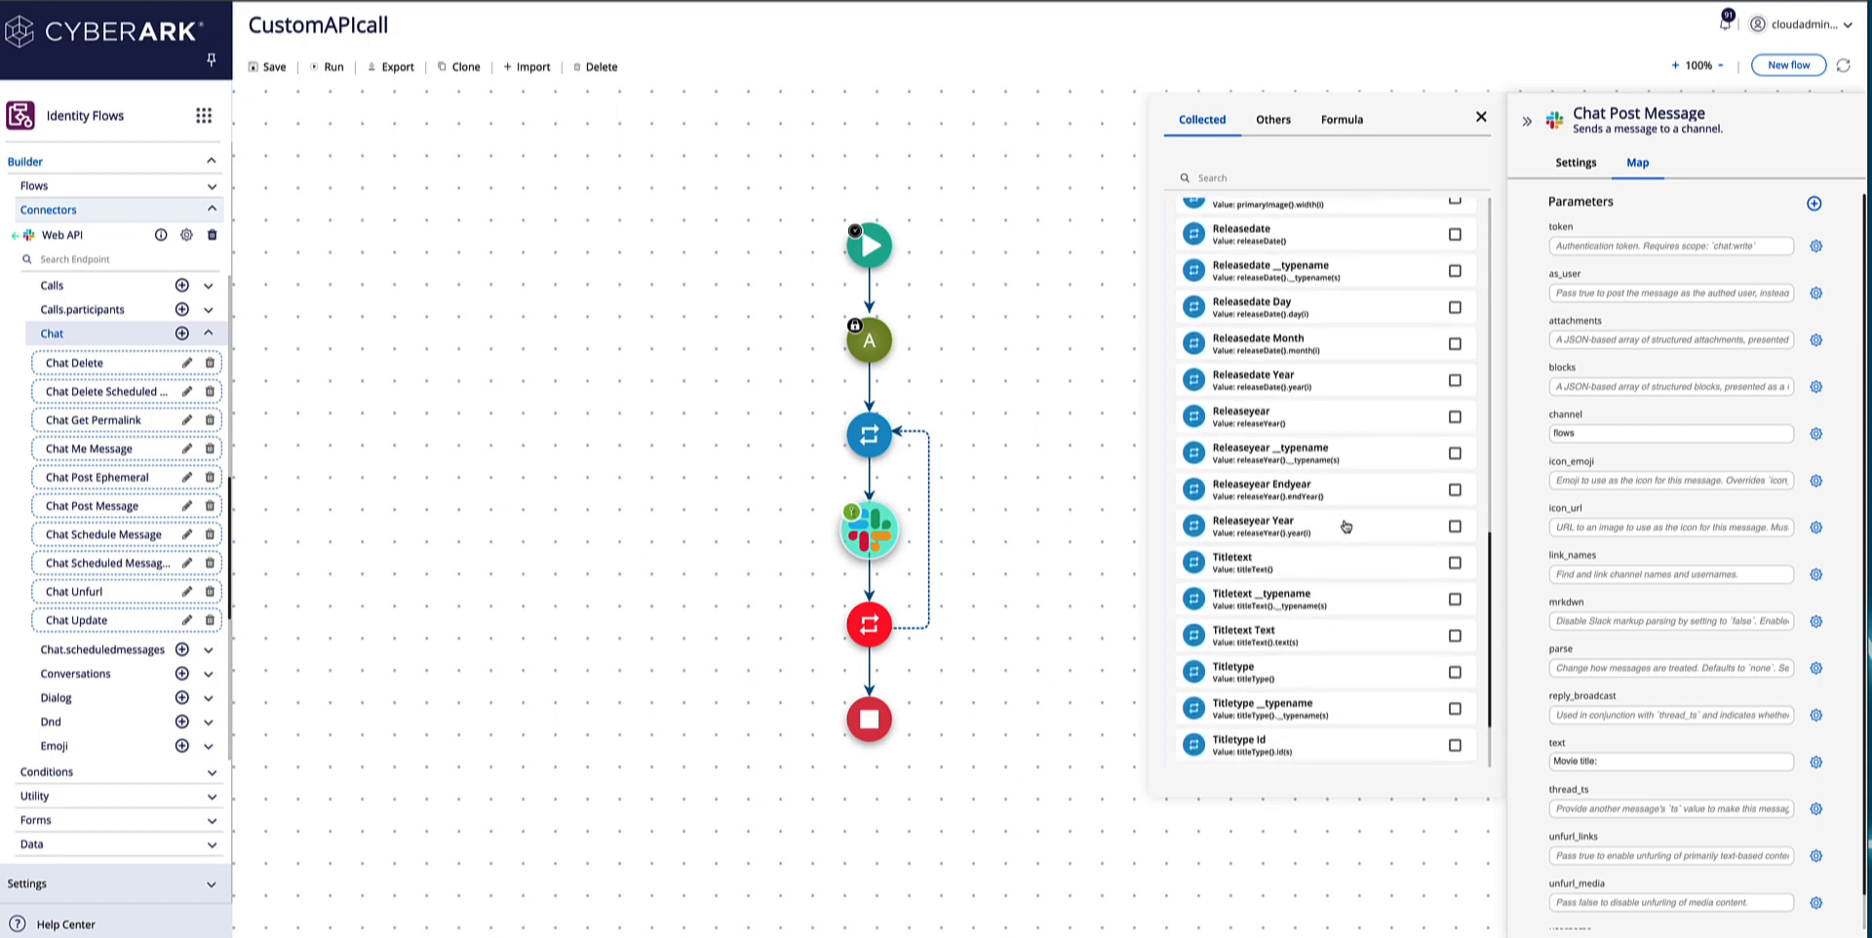
pyautogui.scroll(-1, 1345, 526)
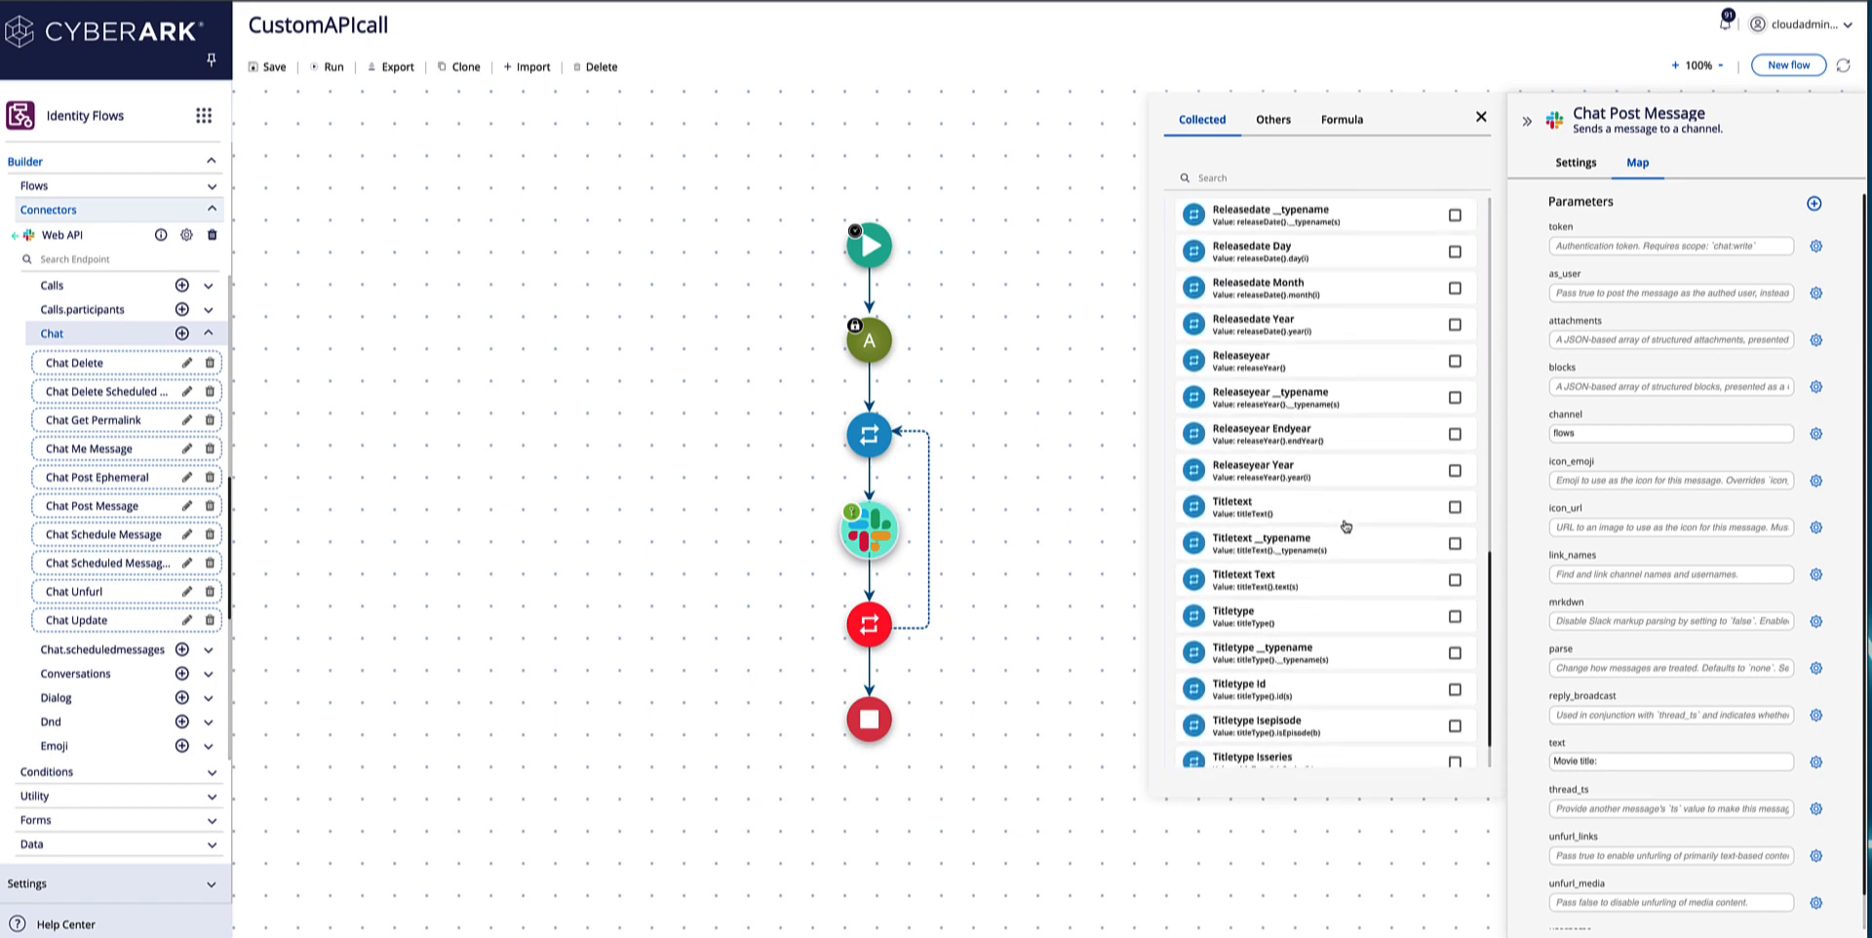
pyautogui.scroll(-1, 1345, 527)
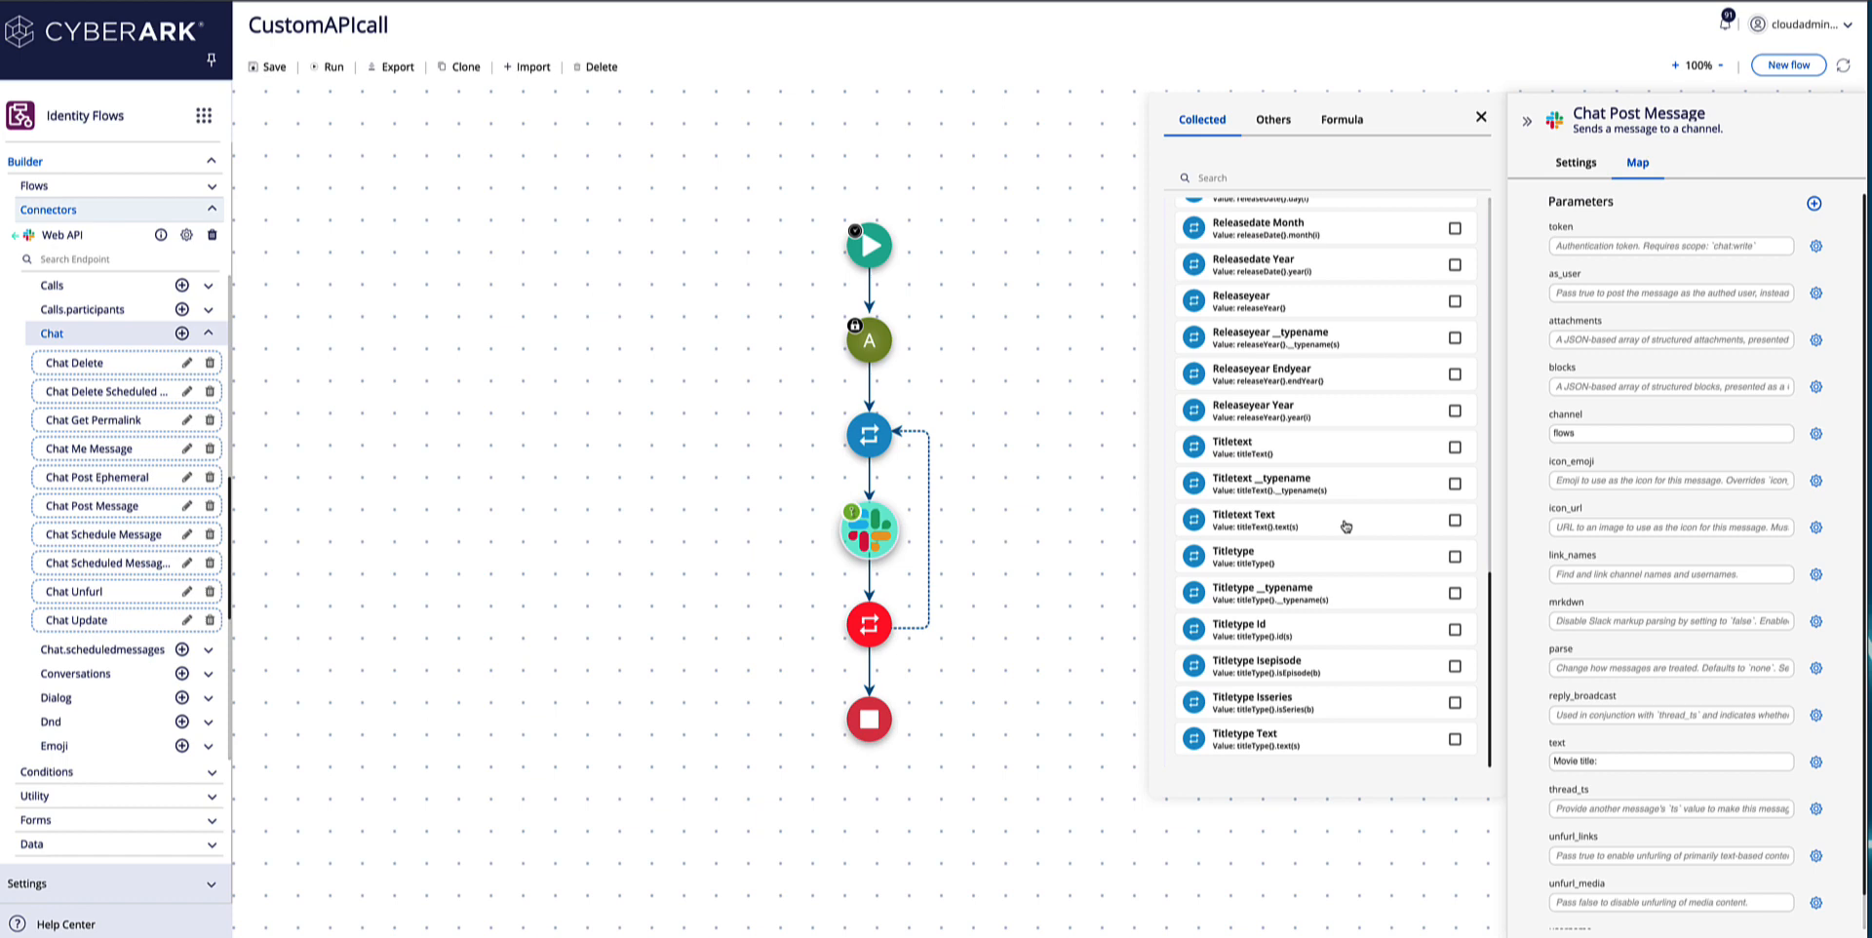
pyautogui.click(1271, 449)
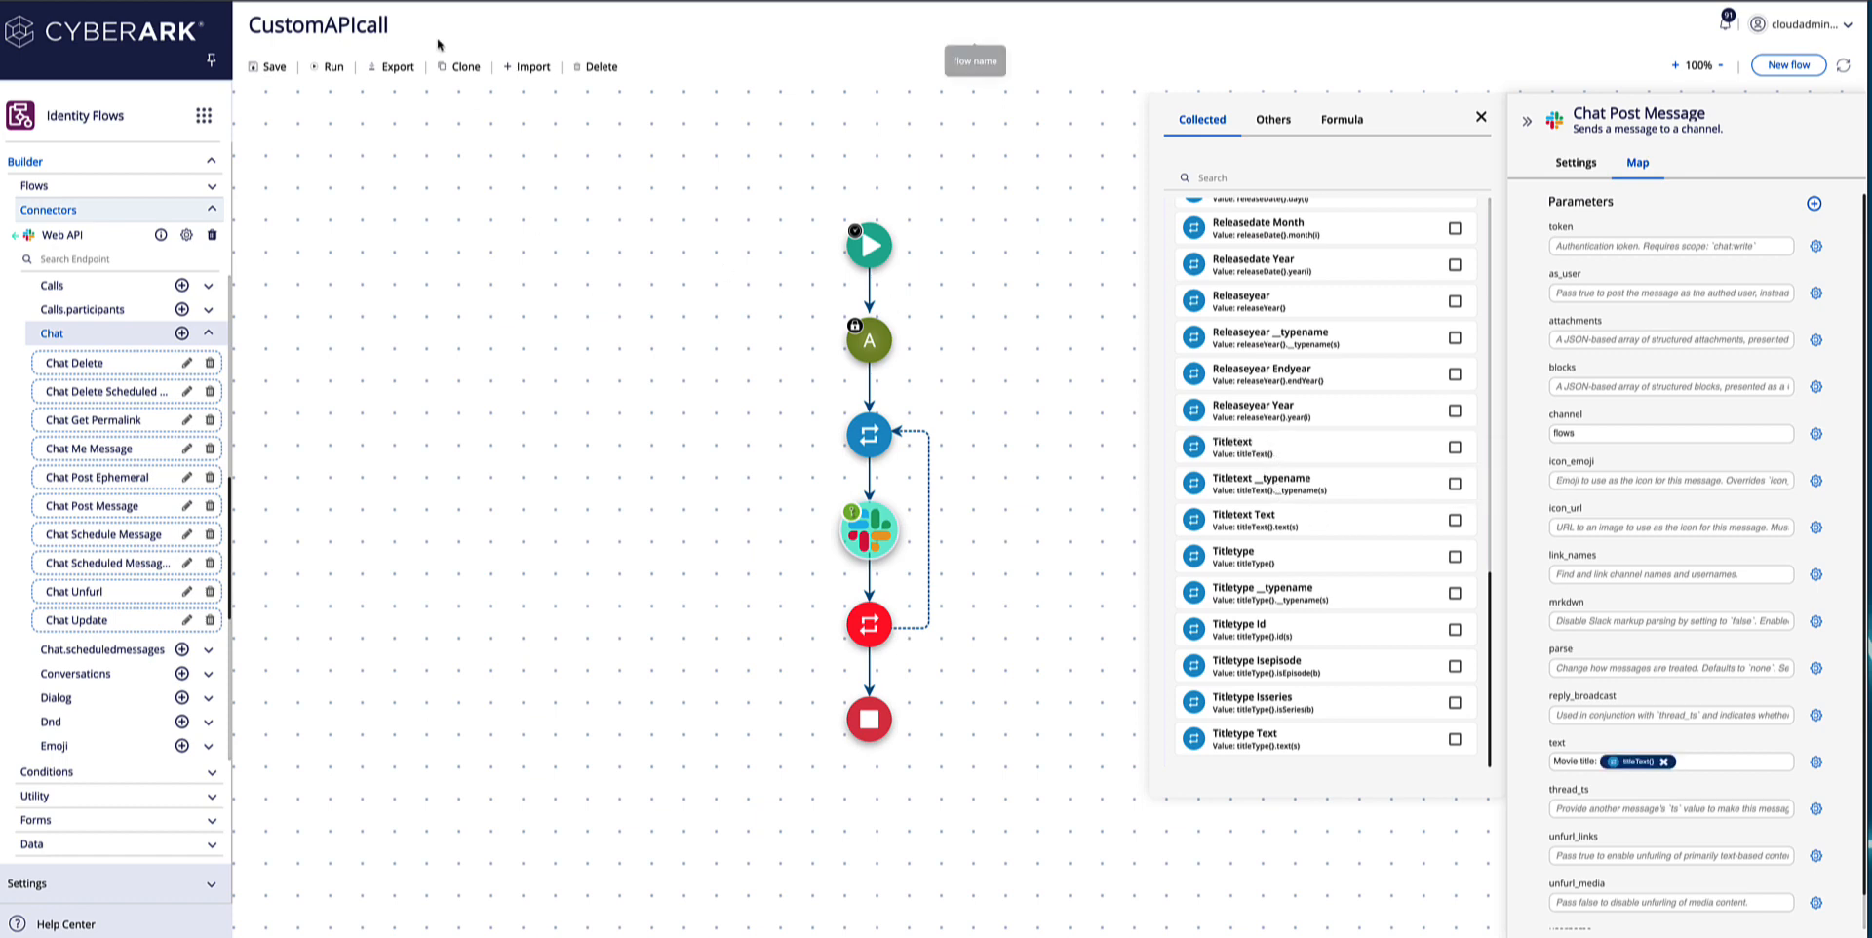
# Open the bookmarked Slack flows channel in a new browser tab, and run the CustomAPIcall flow from Identity Flows.
pyautogui.press('super+t')
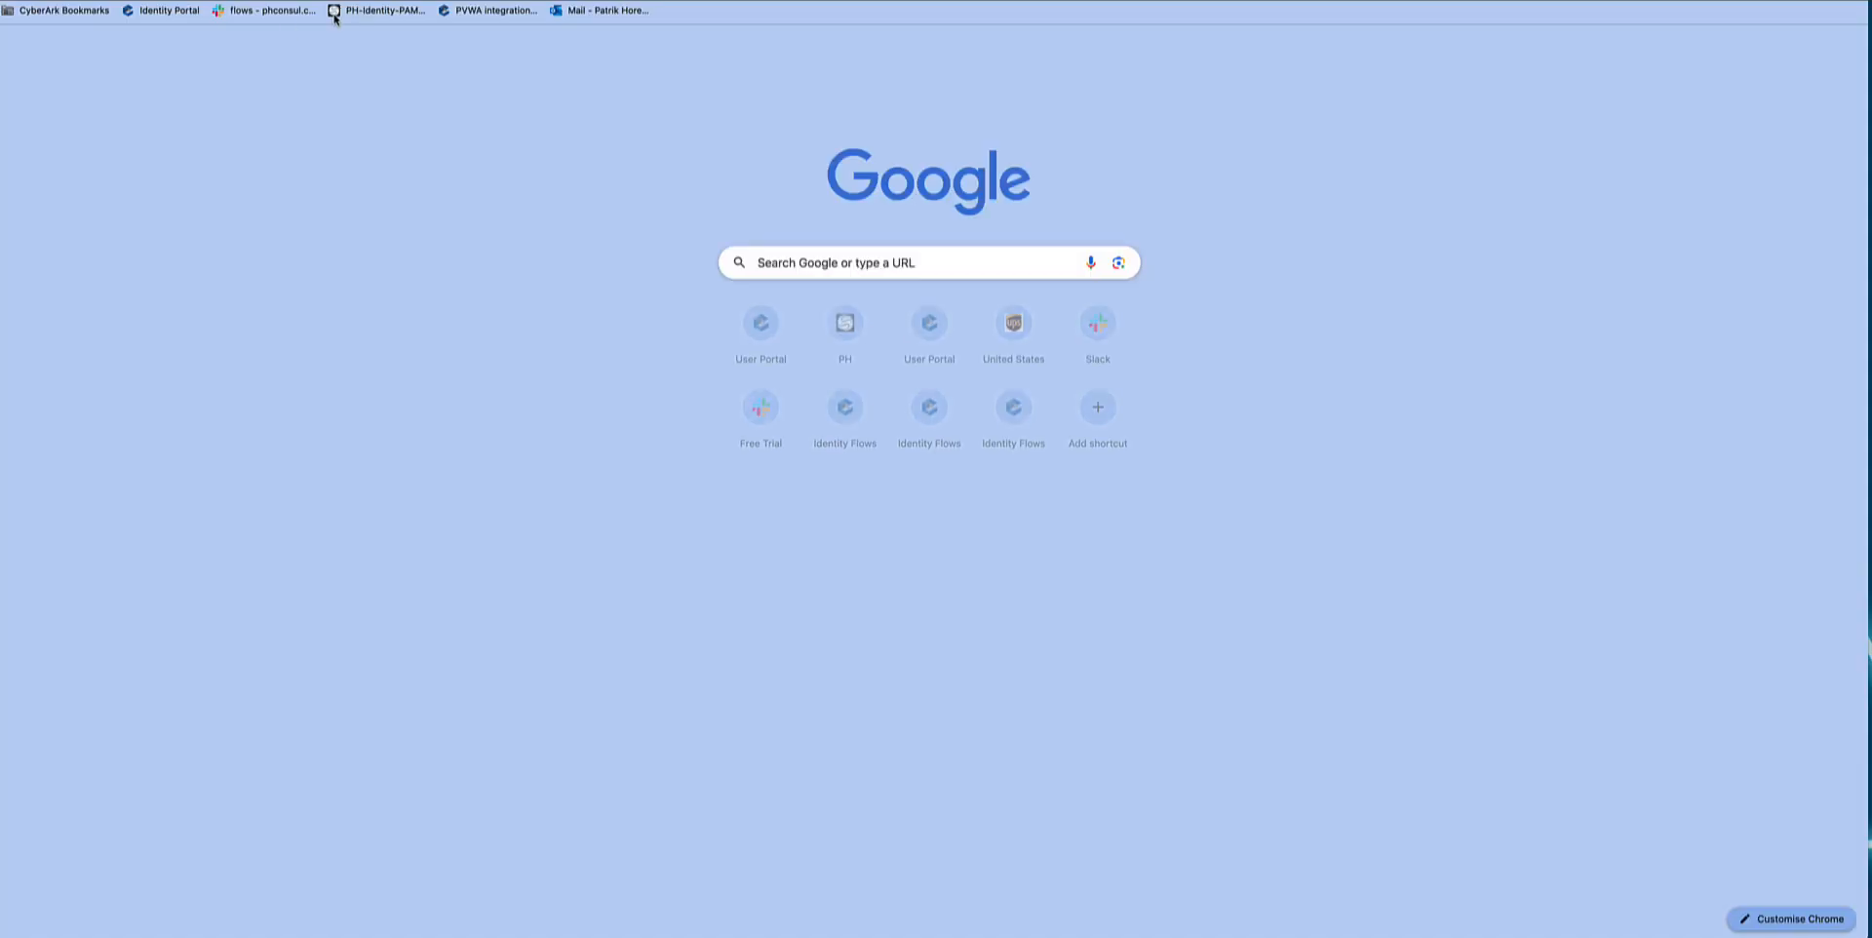
pyautogui.click(275, 16)
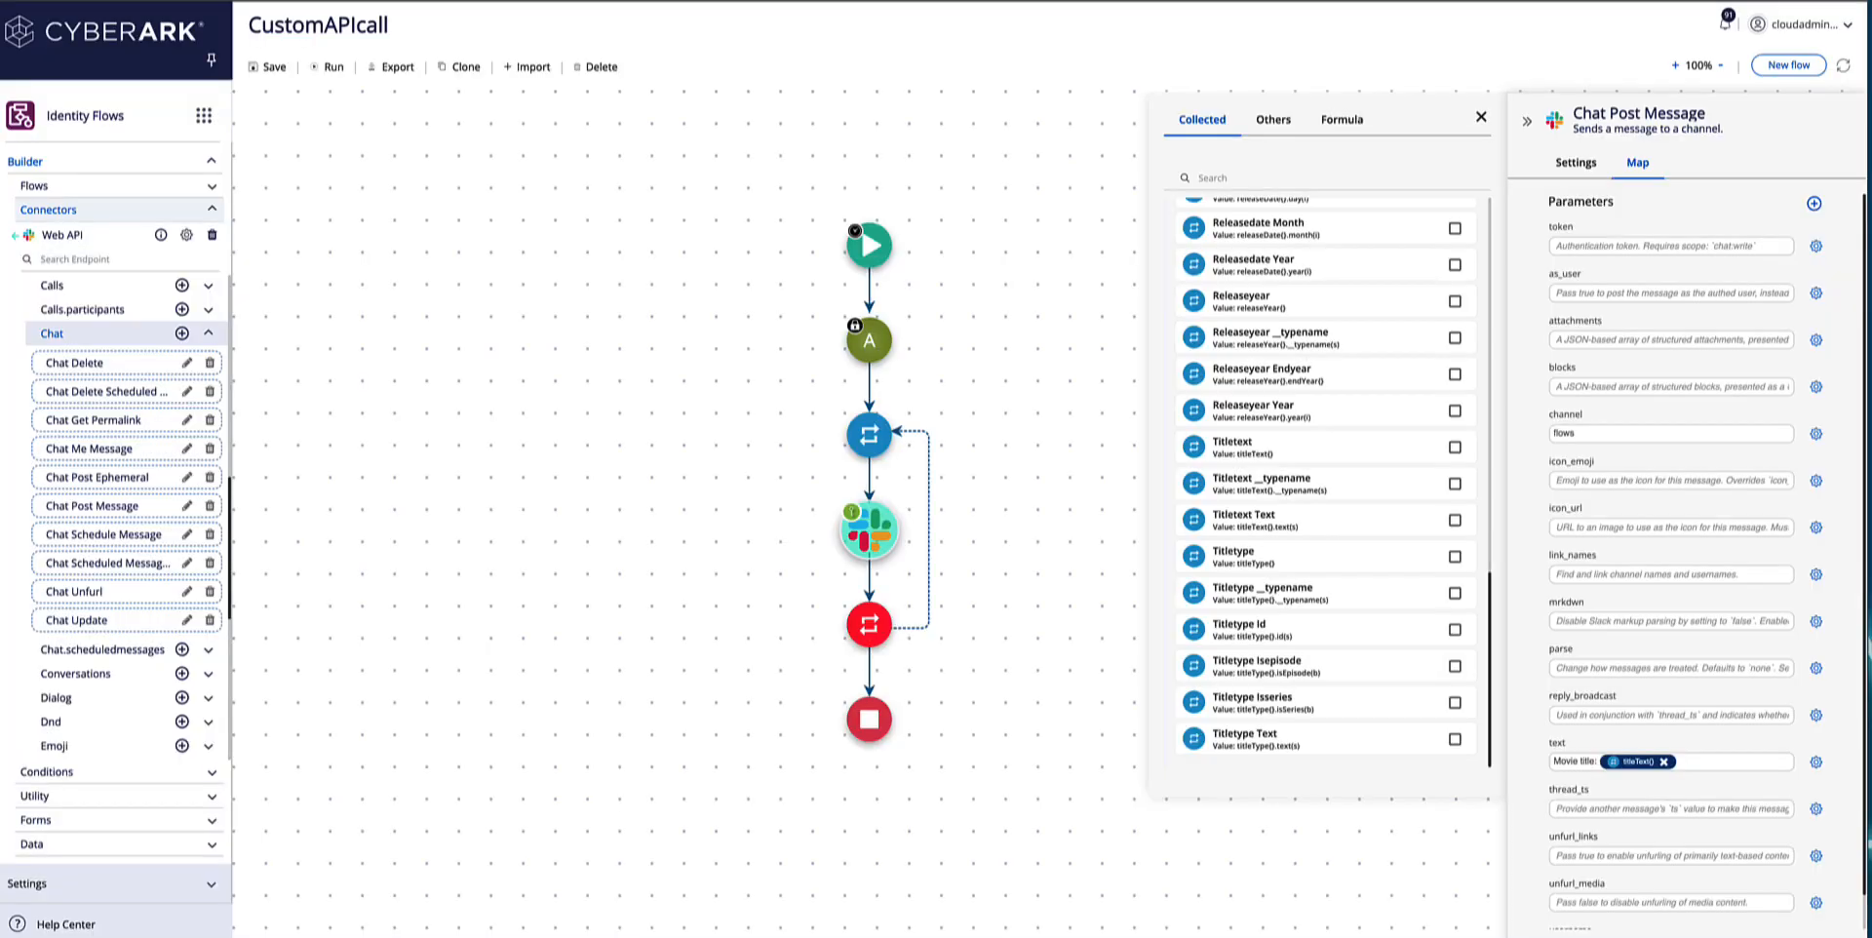
pyautogui.click(327, 67)
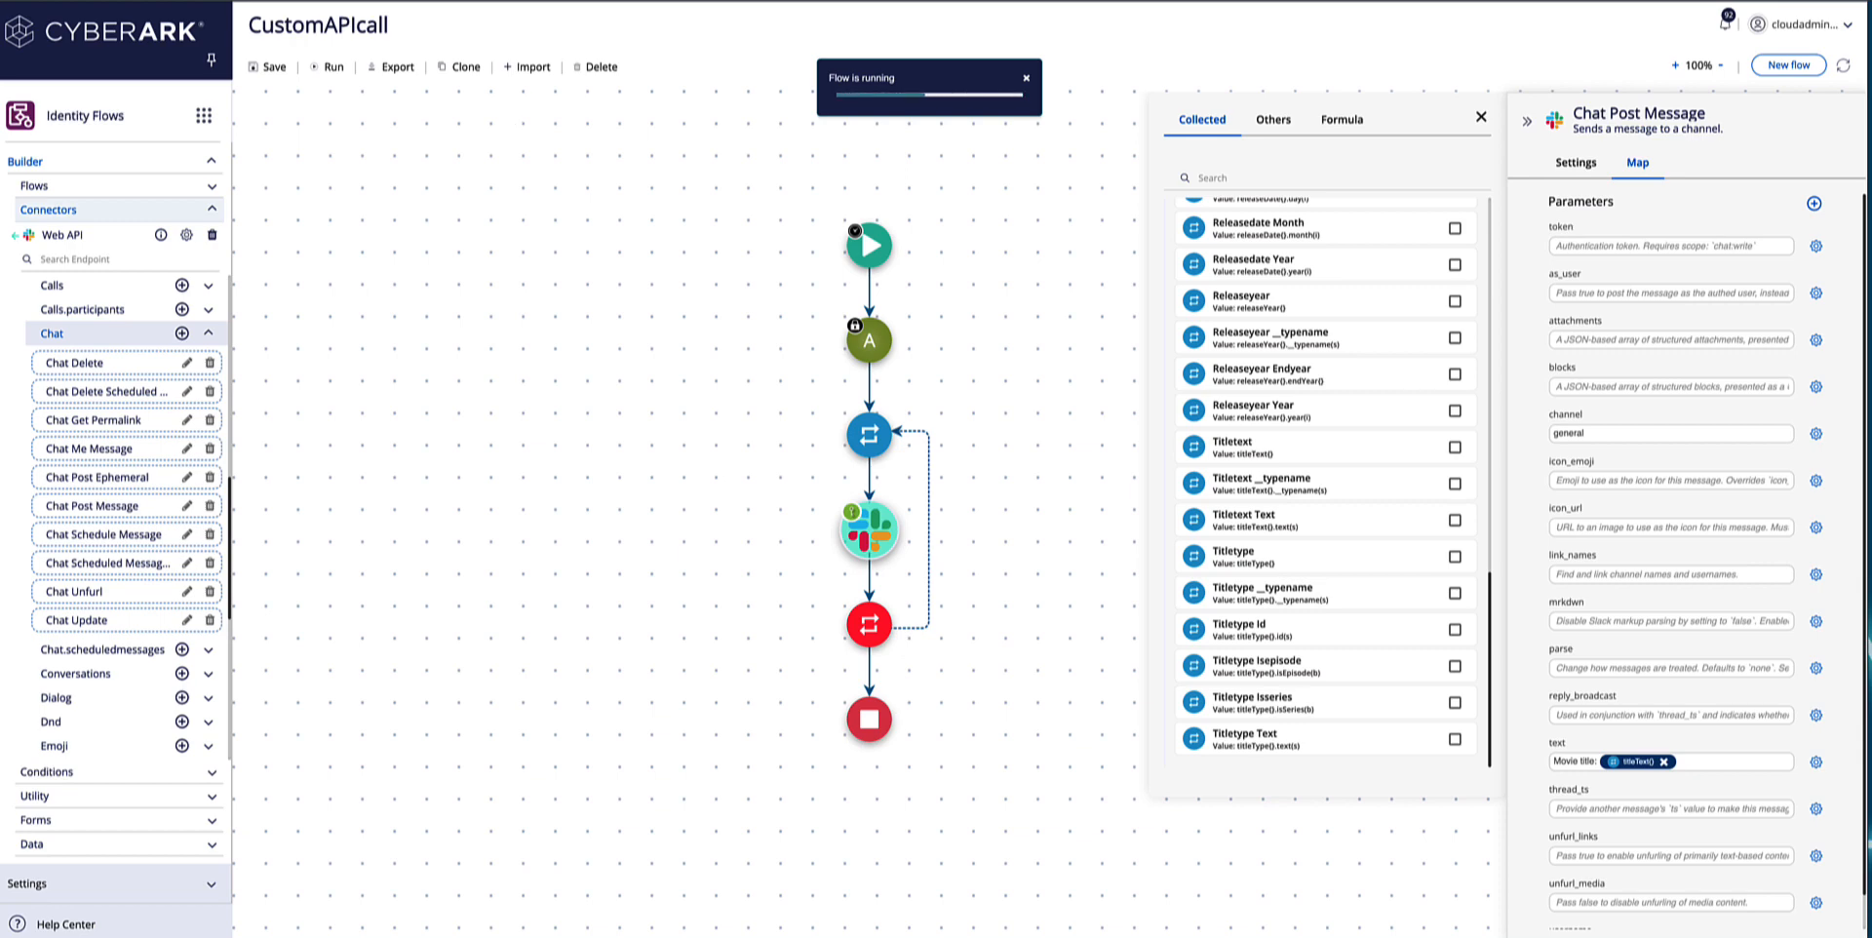
# Switch to the Slack workspace and open the general channel to check the movie title messages posted by the flow.
pyautogui.click(450, 1)
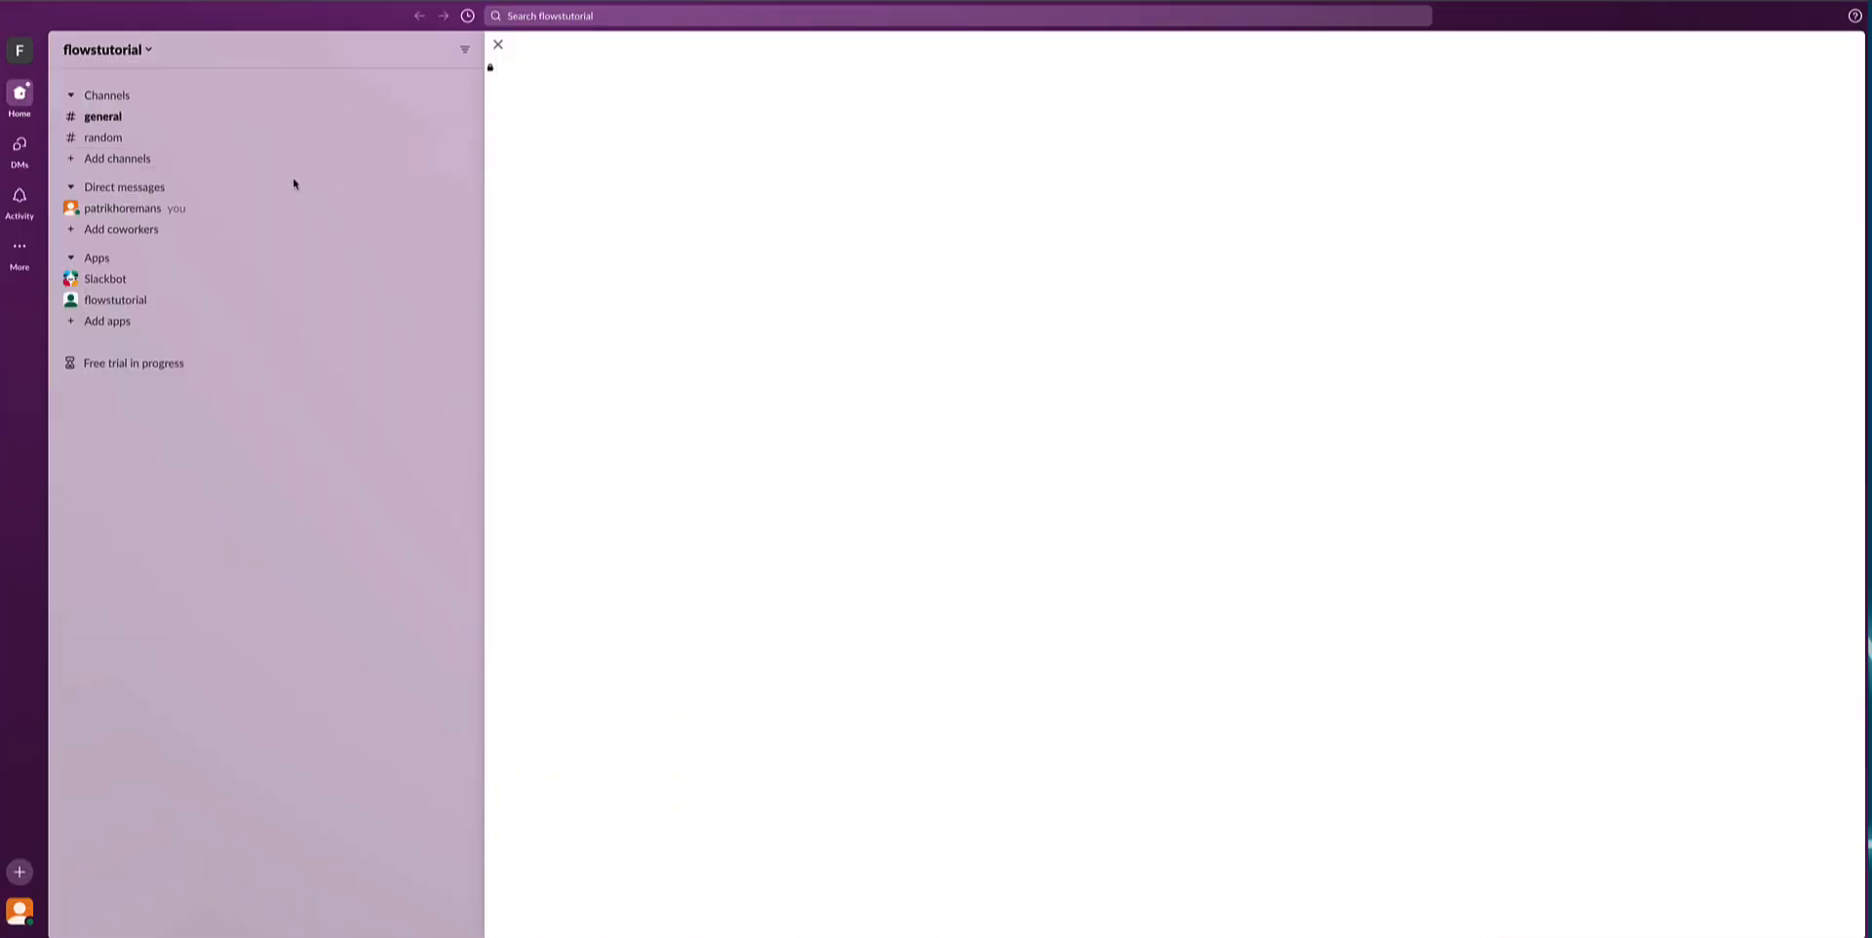
pyautogui.click(136, 122)
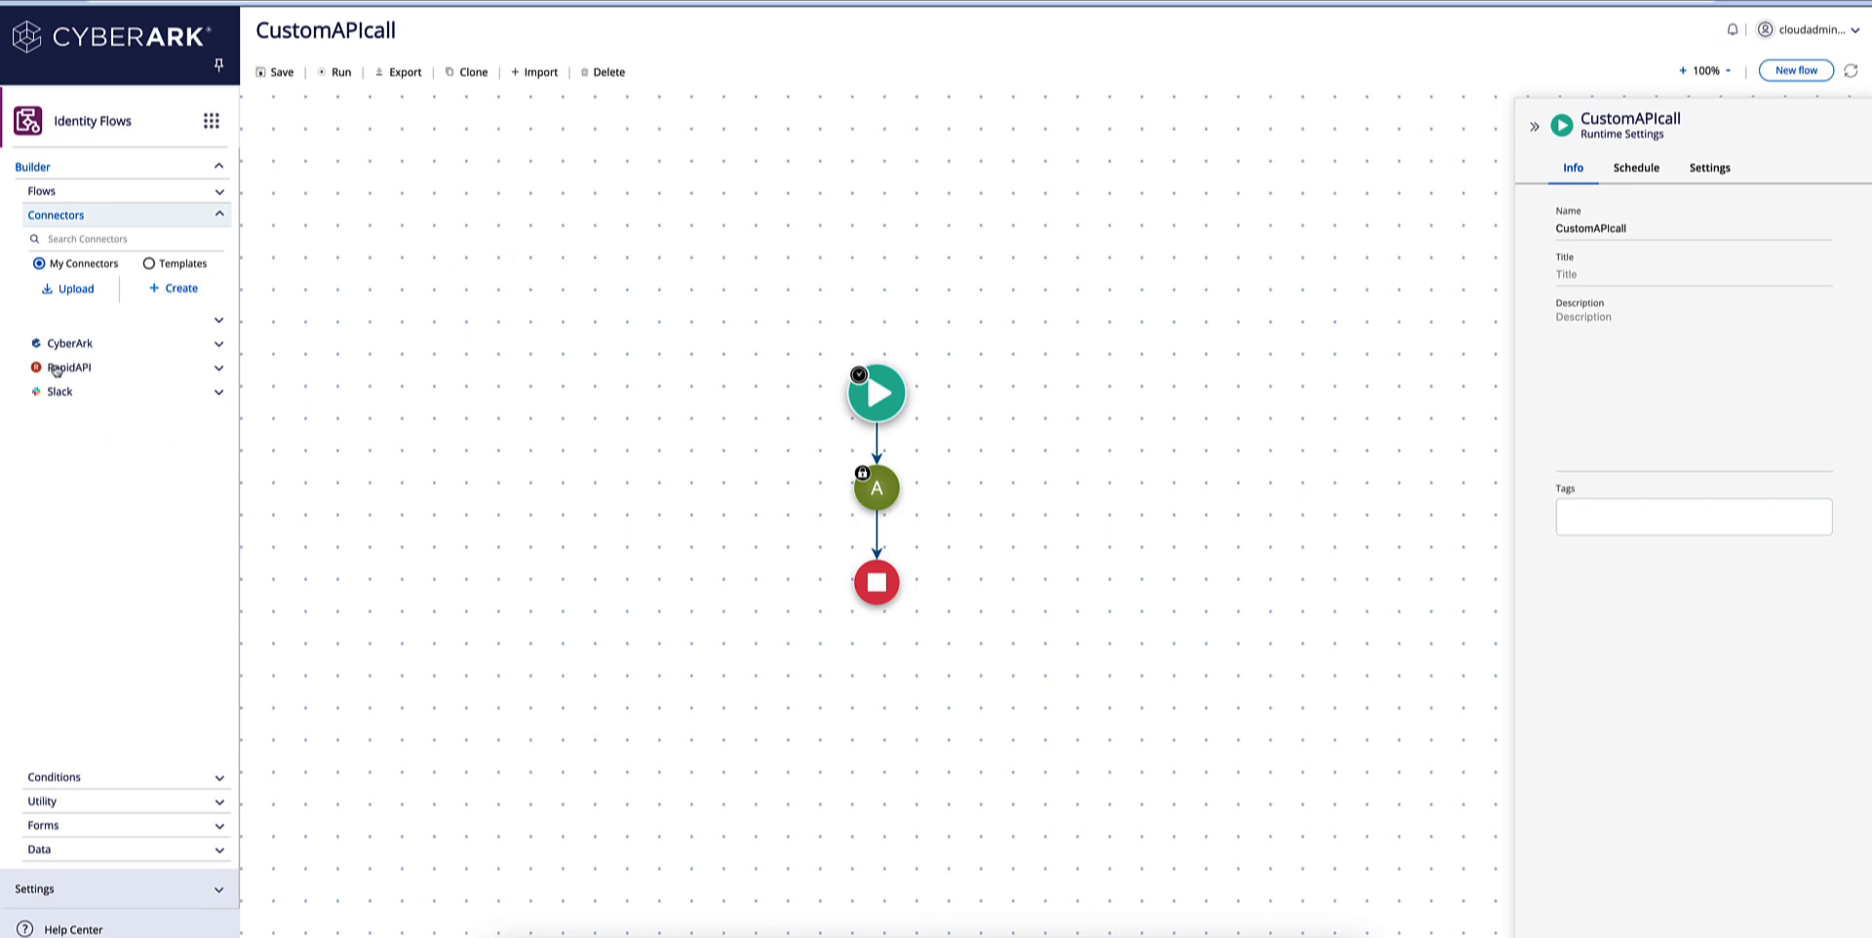
# Open RapidAPI's RandomMovie 1.0.0 connector under Movies and check the details of its Random operation.
pyautogui.click(216, 370)
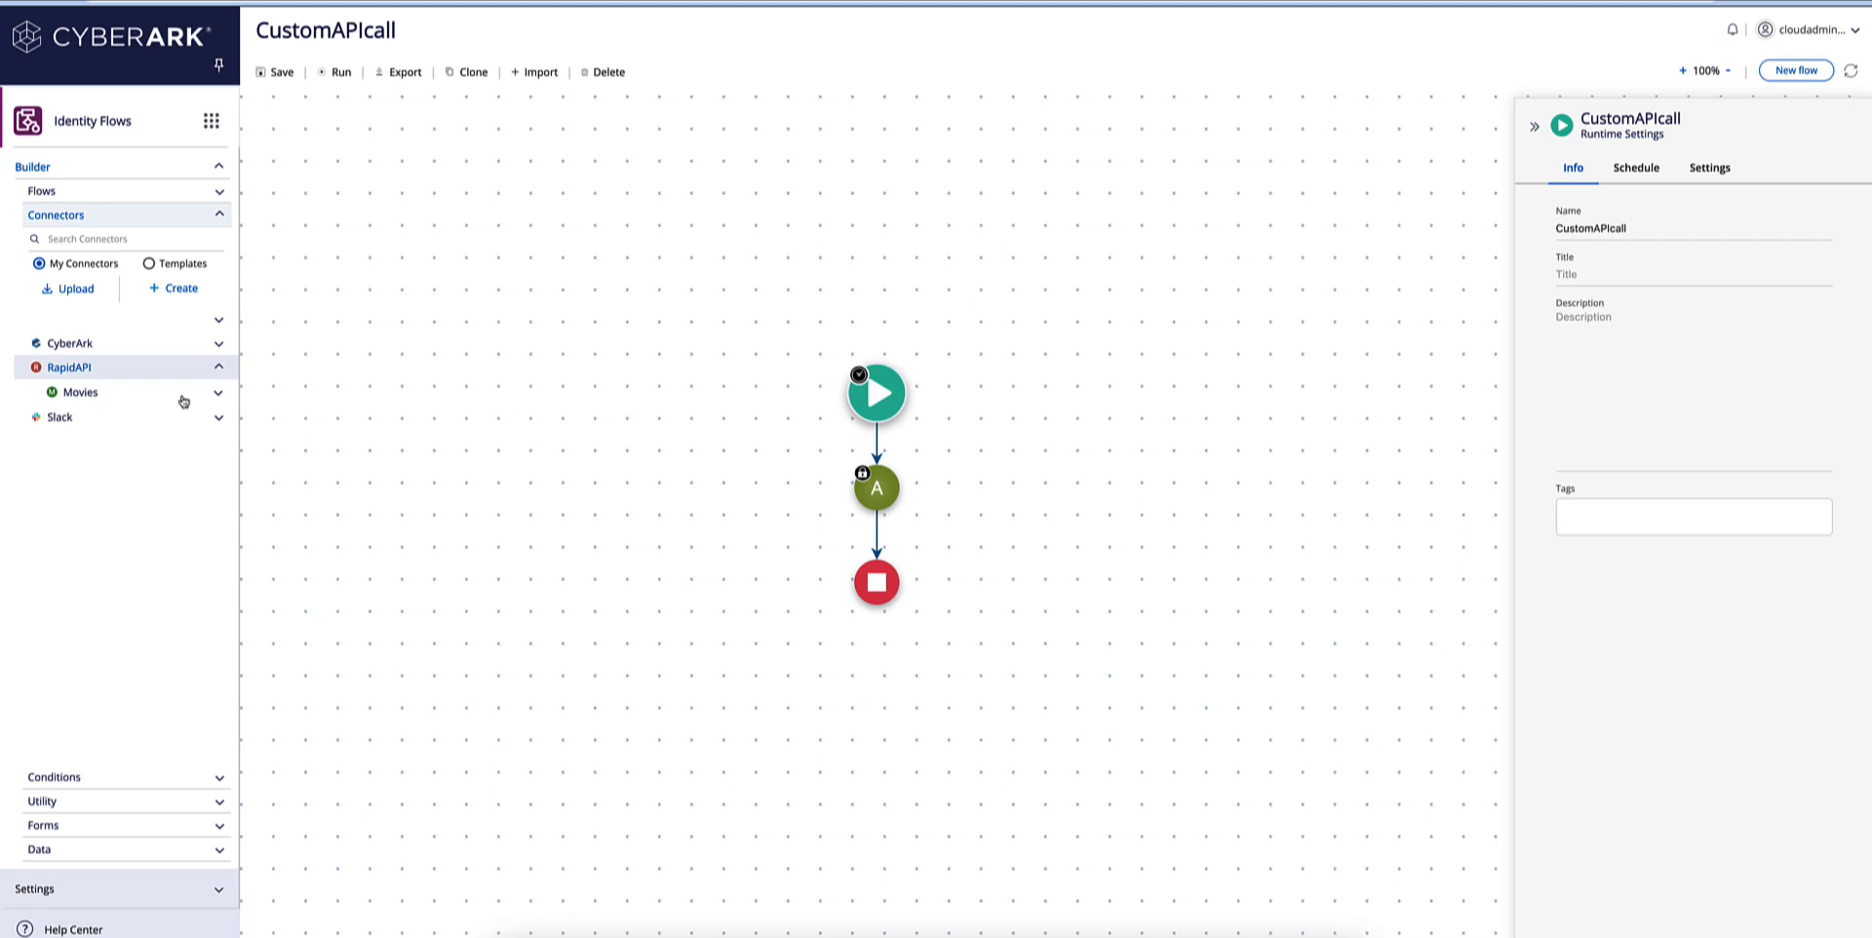
pyautogui.click(217, 392)
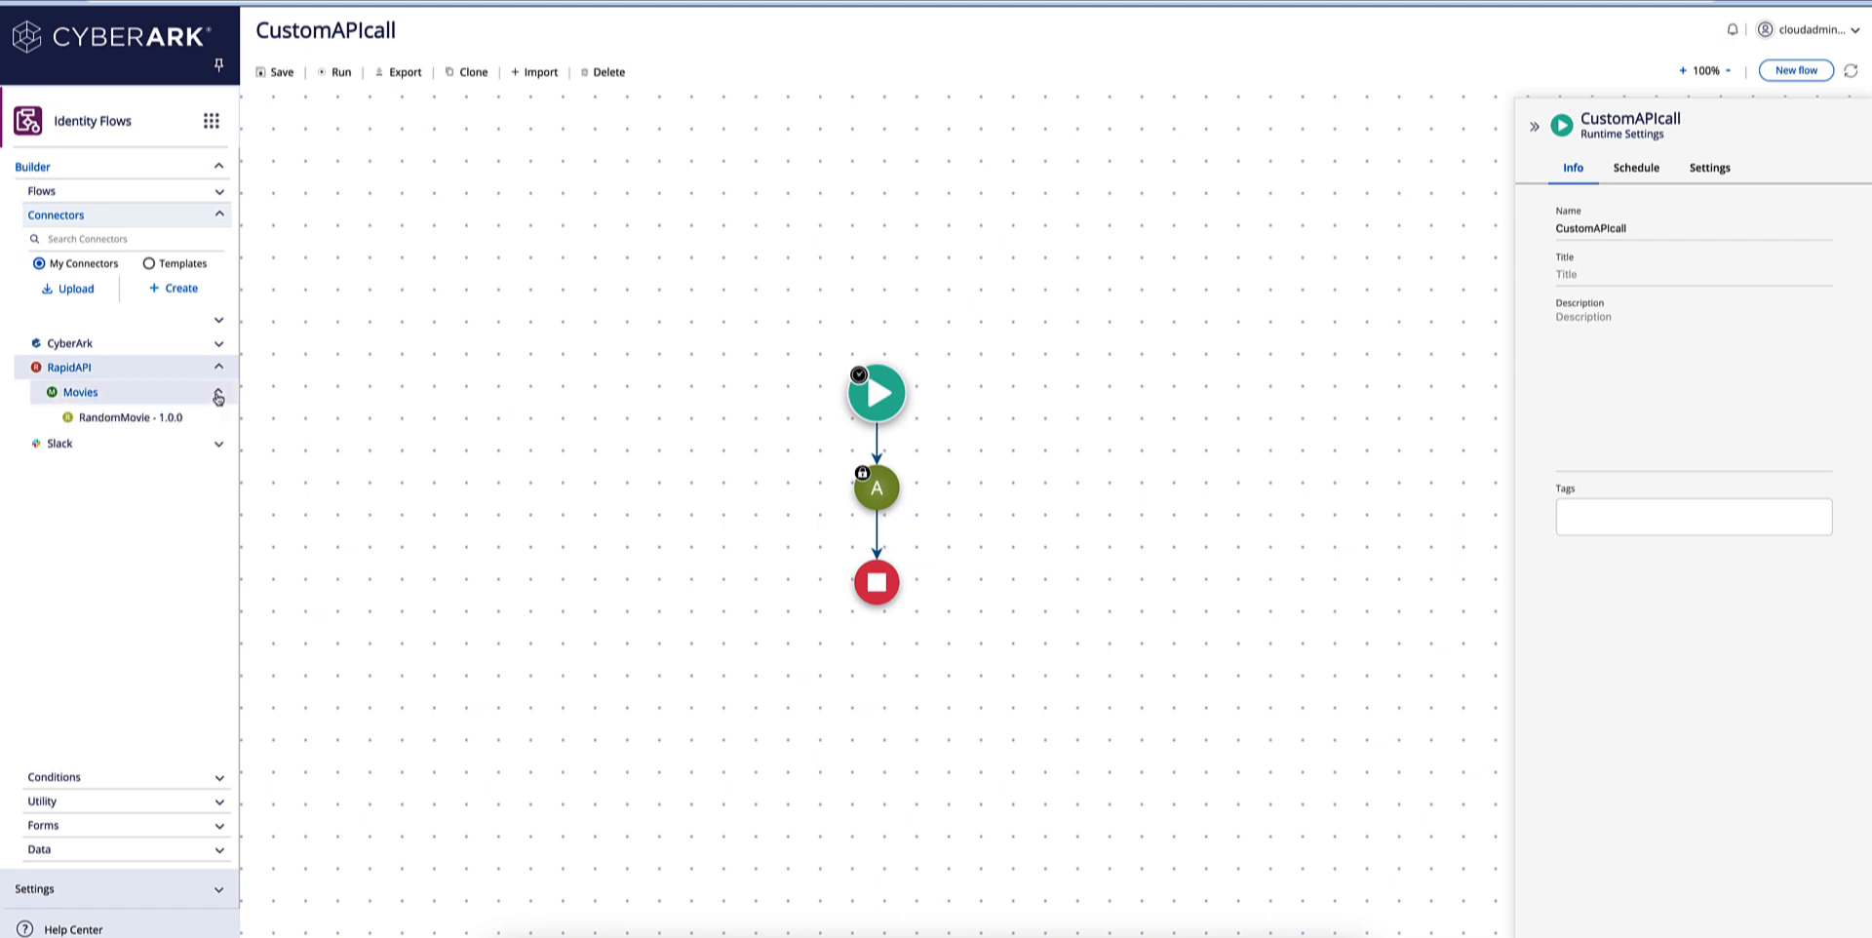
pyautogui.click(132, 419)
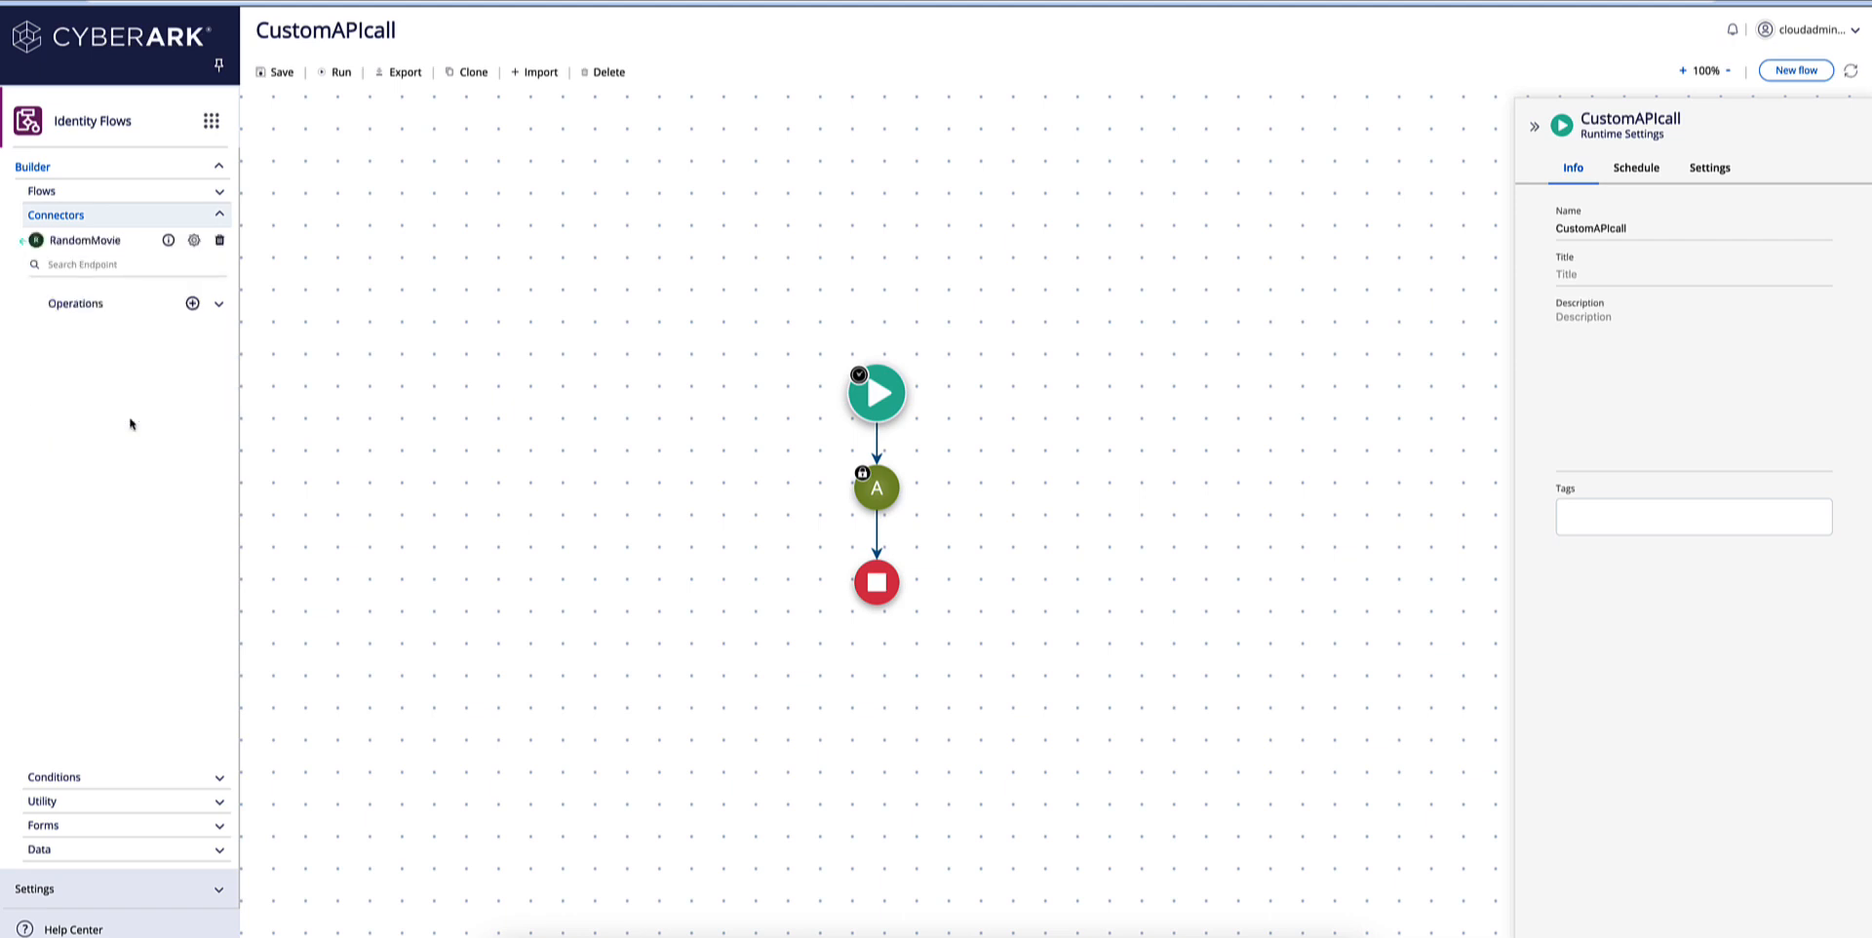
pyautogui.click(218, 307)
pyautogui.moveTo(122, 337)
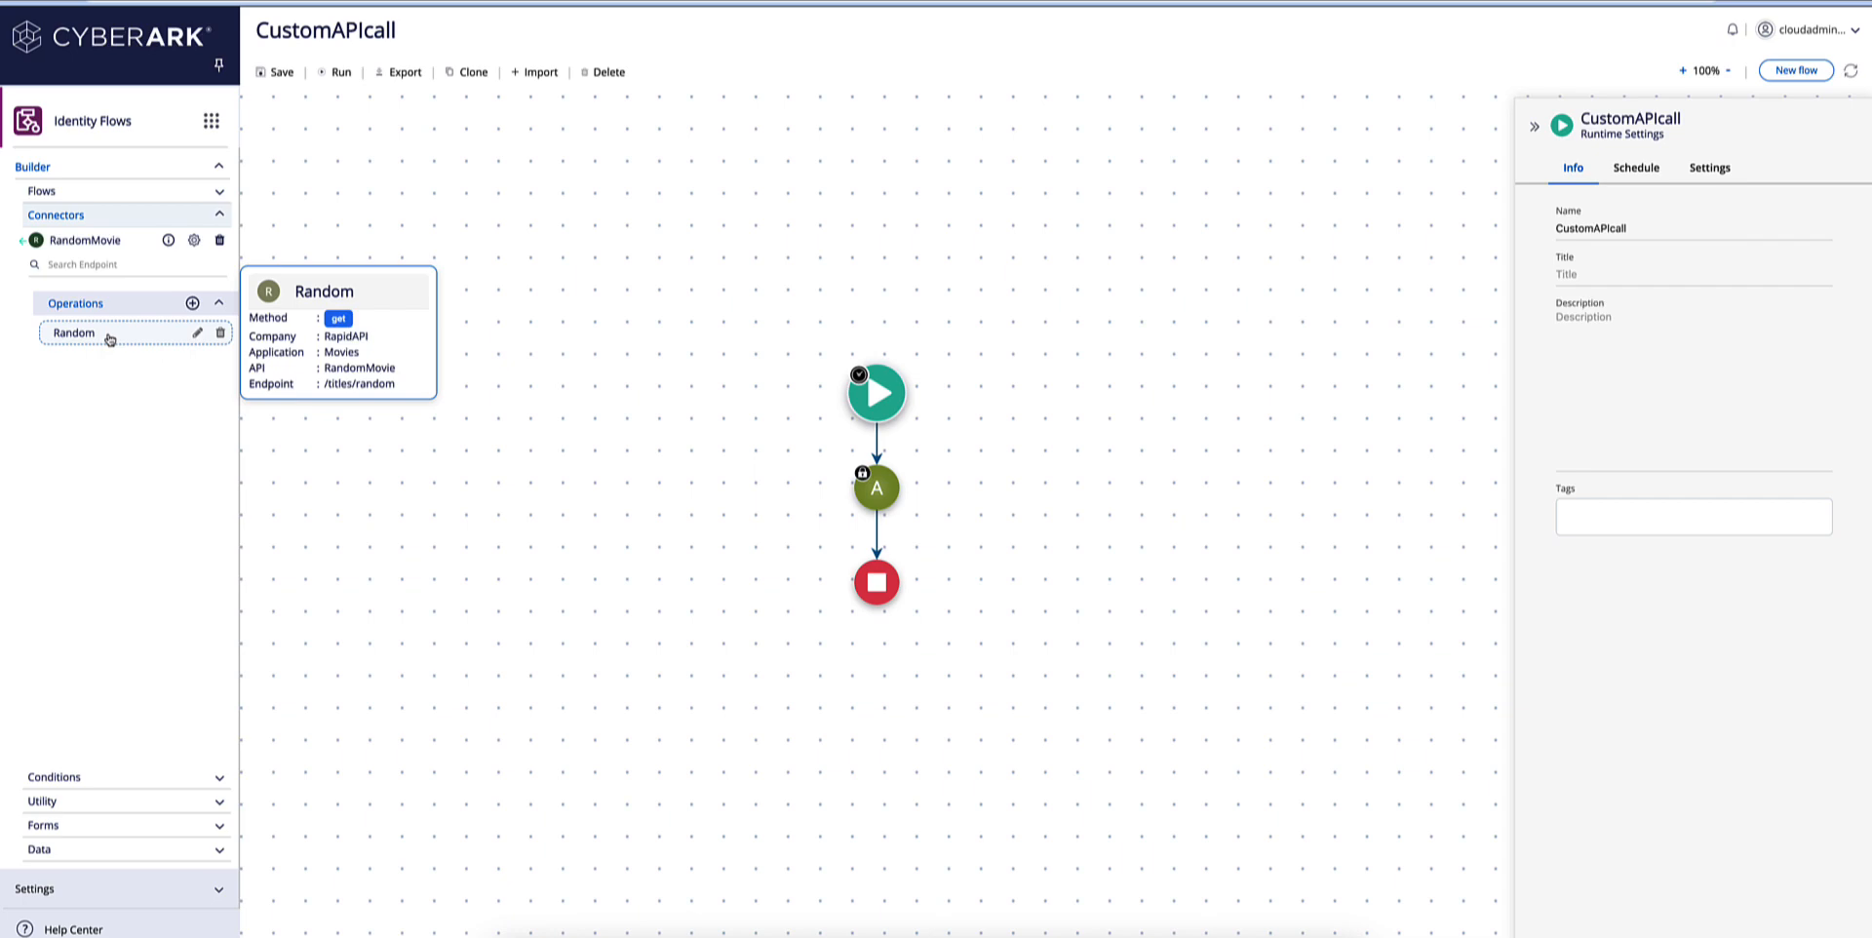
pyautogui.click(215, 307)
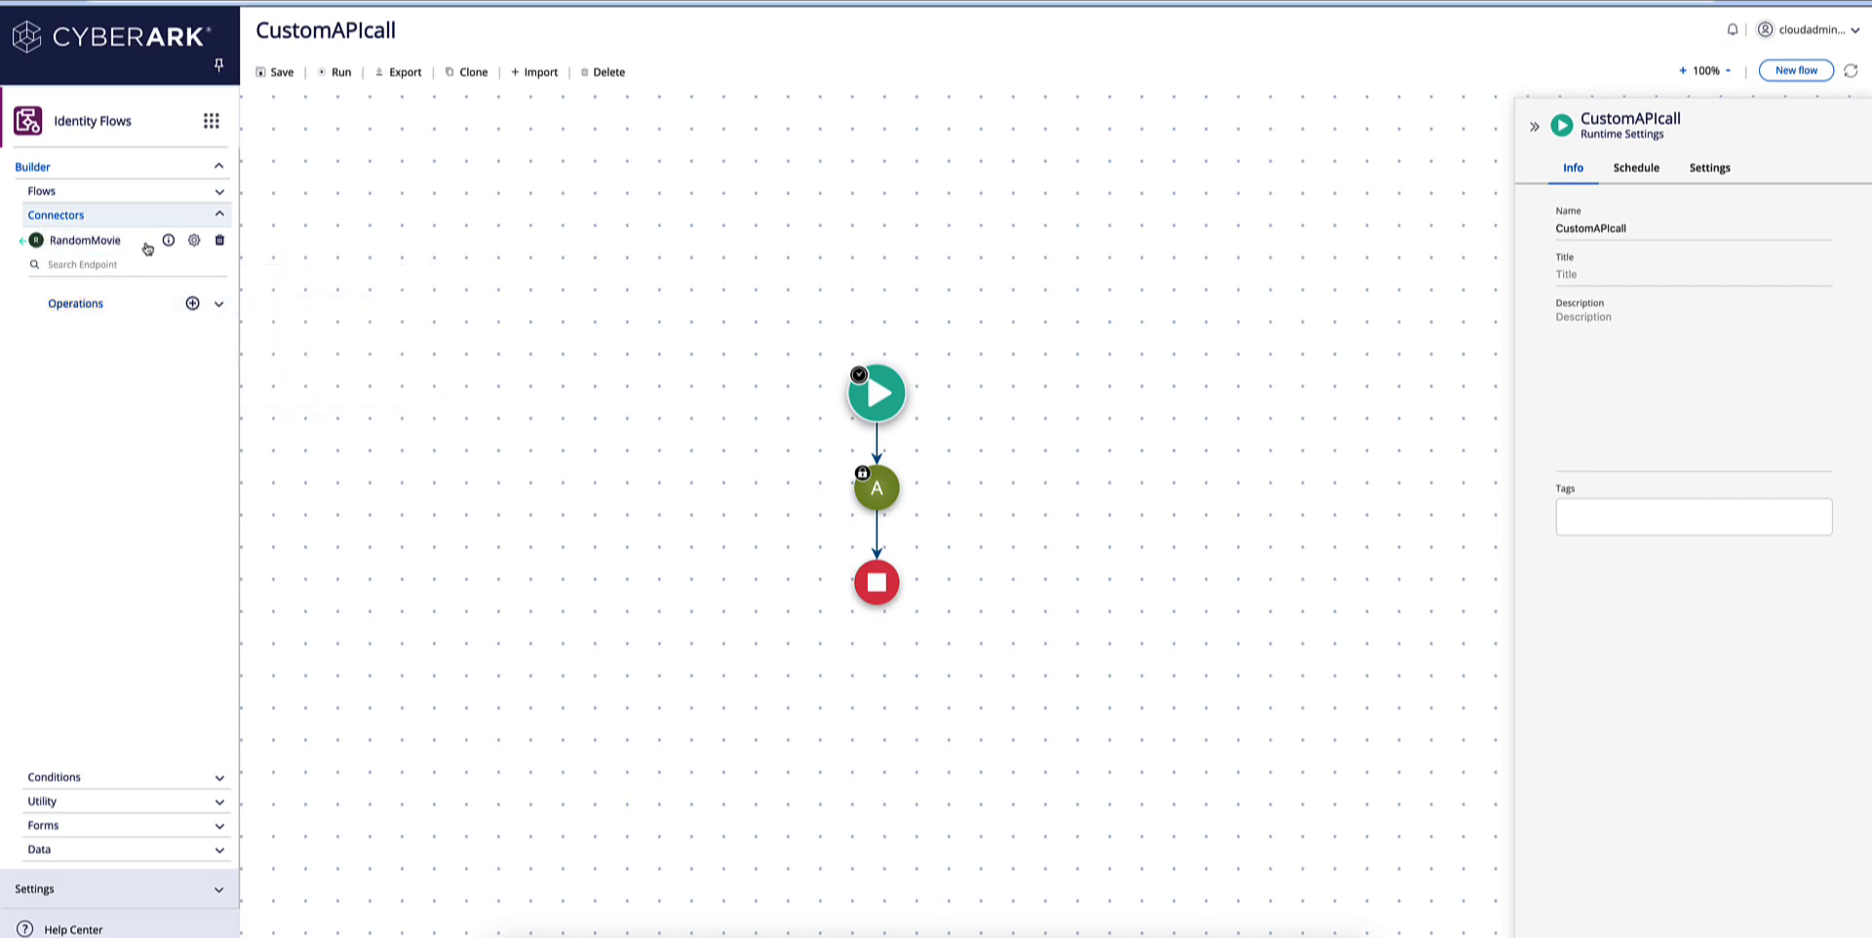
# Examine the RandomMovie connector's host setting, OpenAPI definition and general information.
pyautogui.click(194, 240)
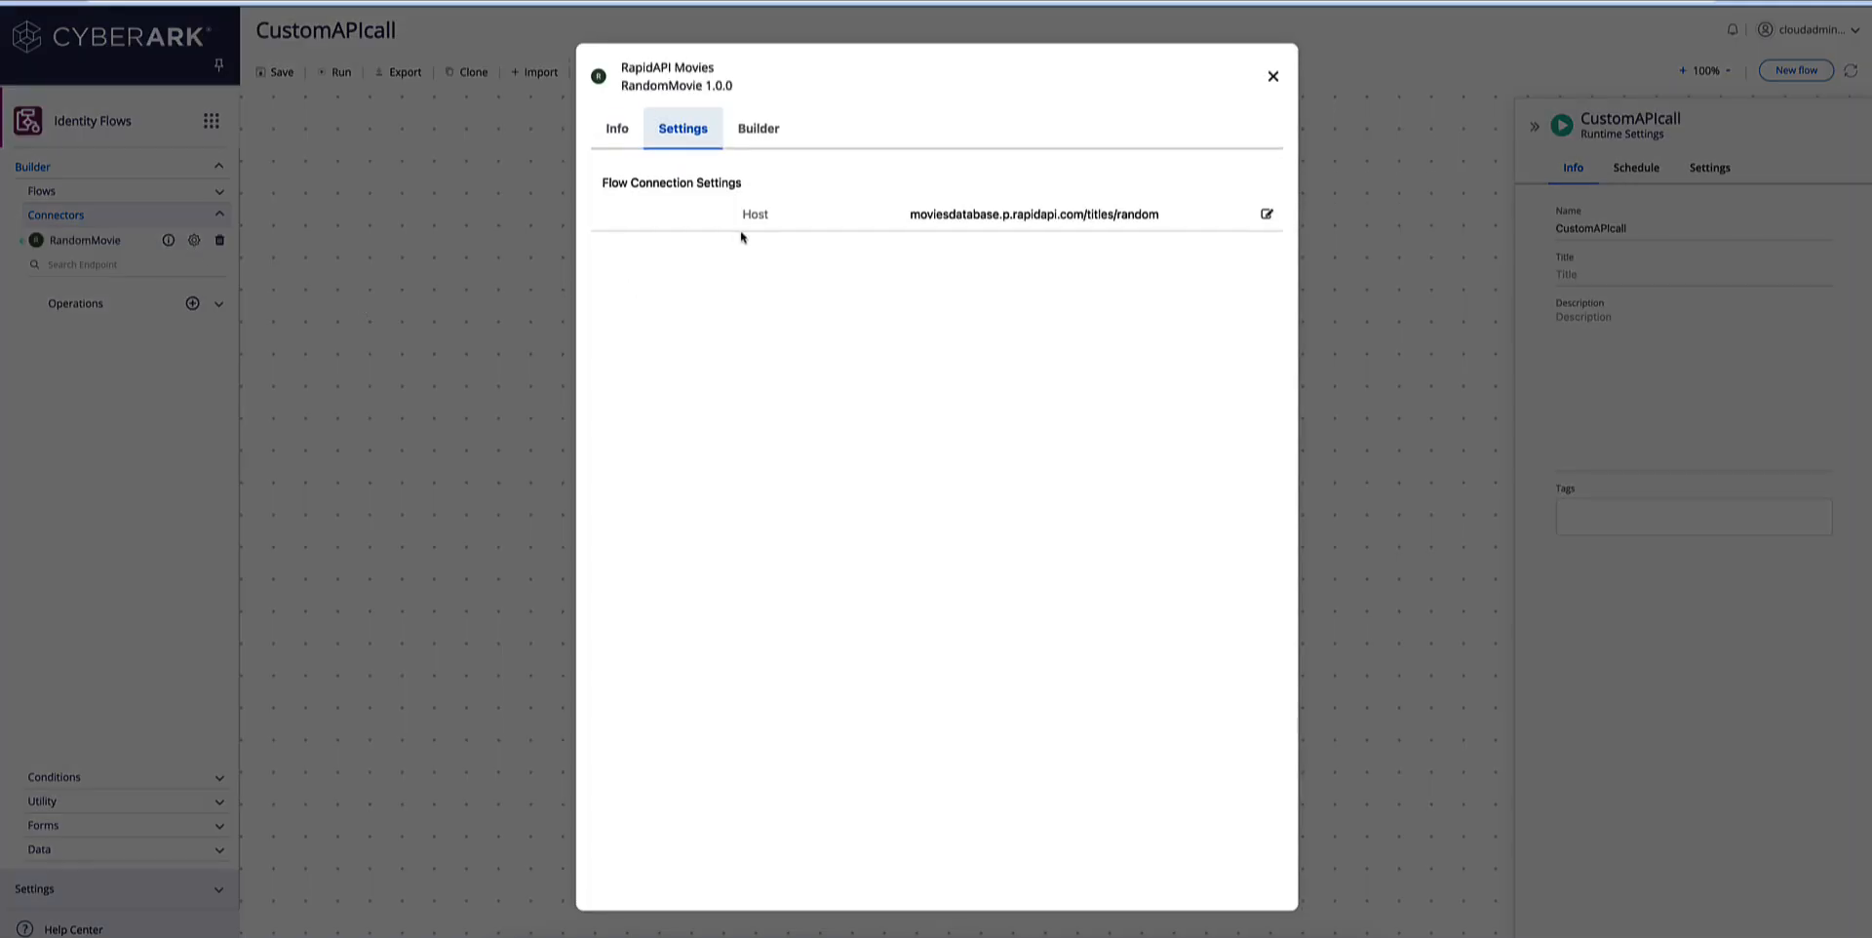
pyautogui.click(760, 136)
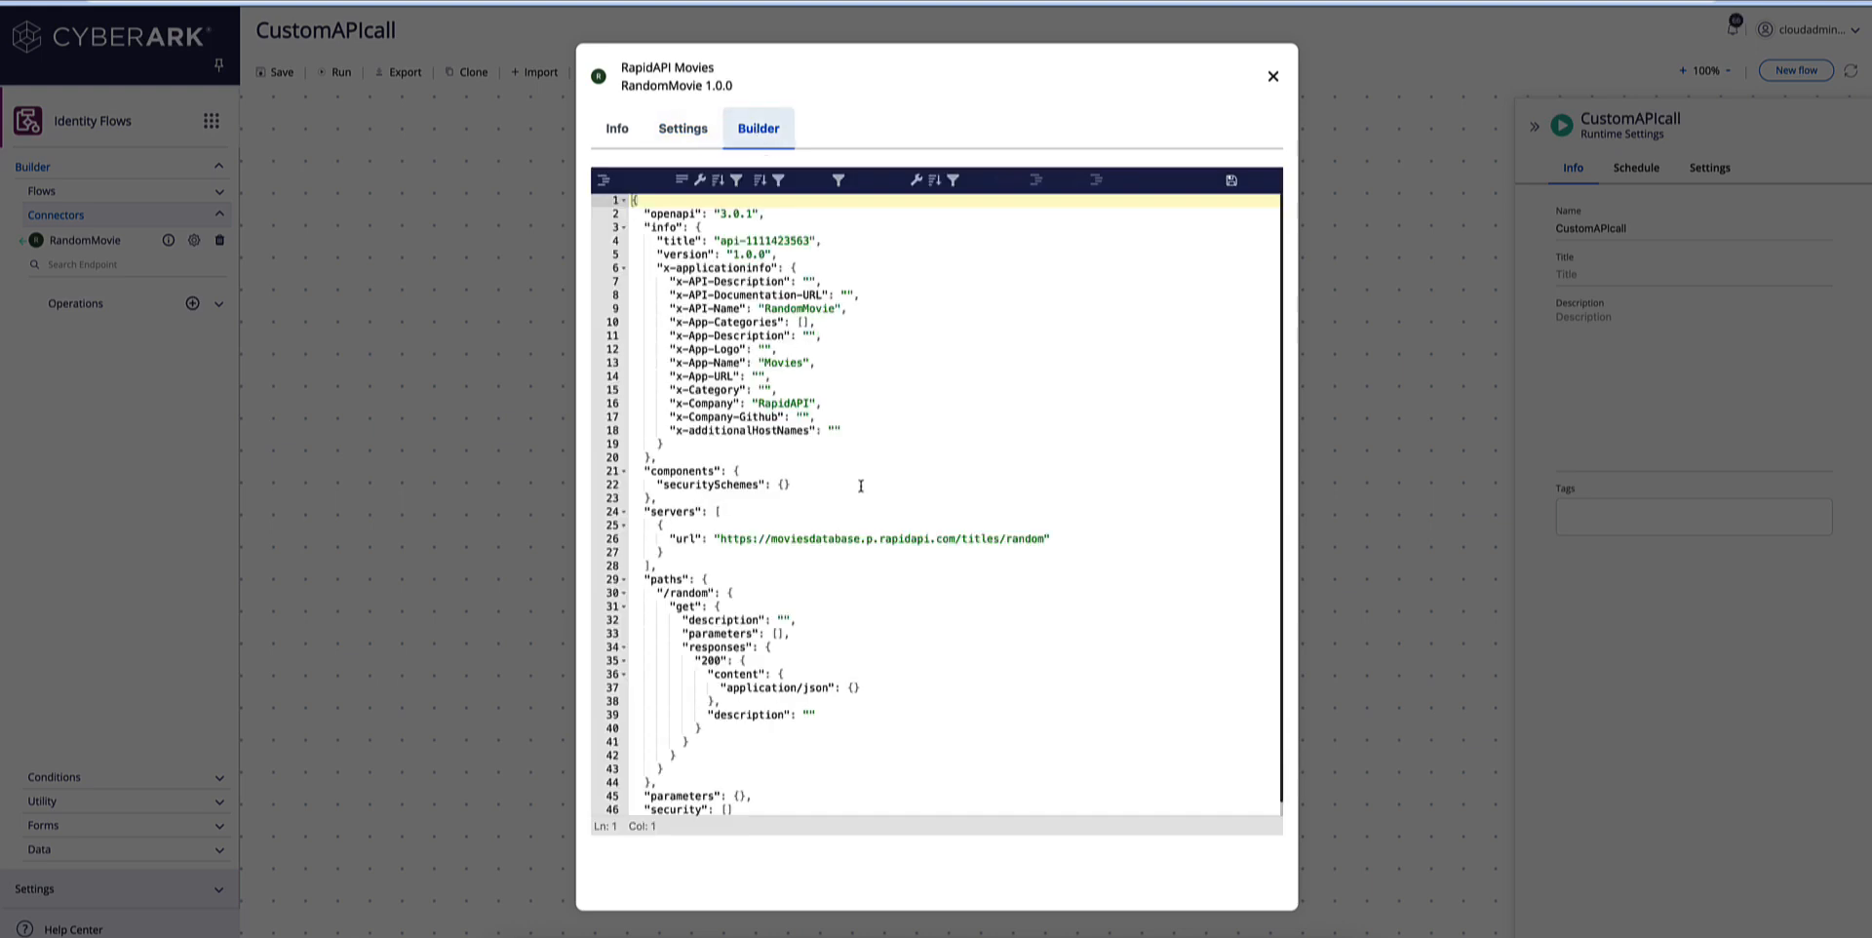
pyautogui.scroll(-1, 860, 486)
pyautogui.scroll(1, 859, 485)
pyautogui.scroll(-1, 860, 486)
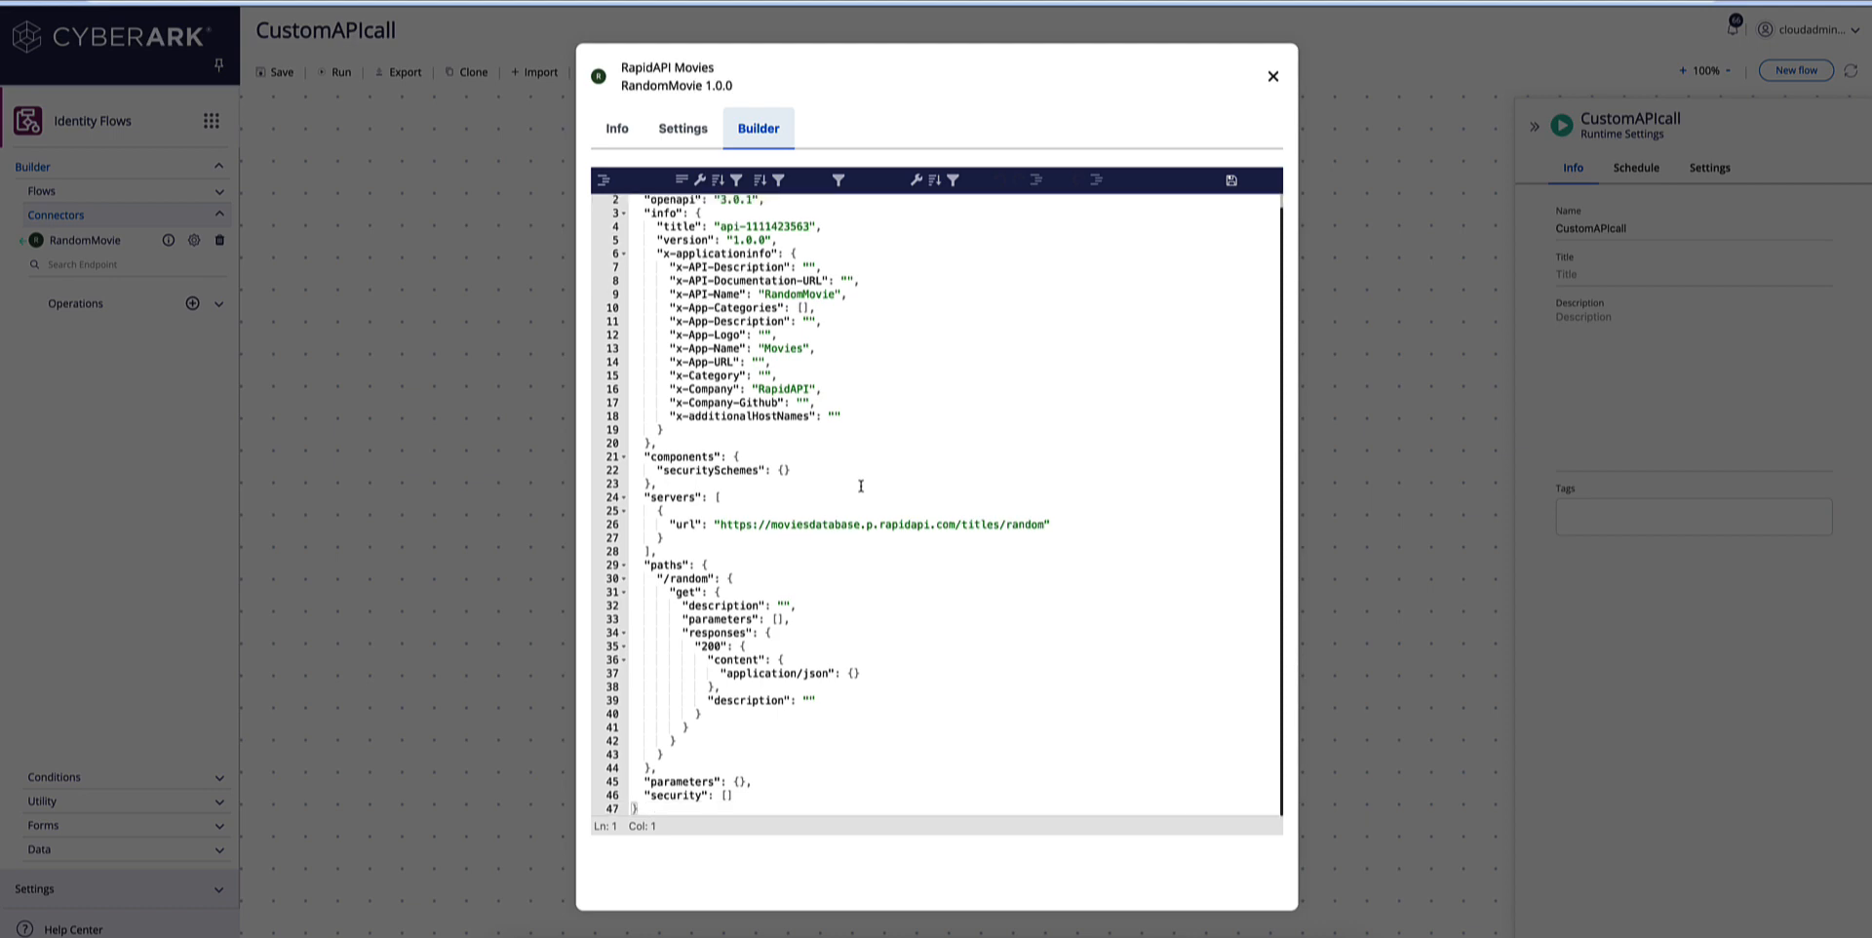
pyautogui.click(616, 132)
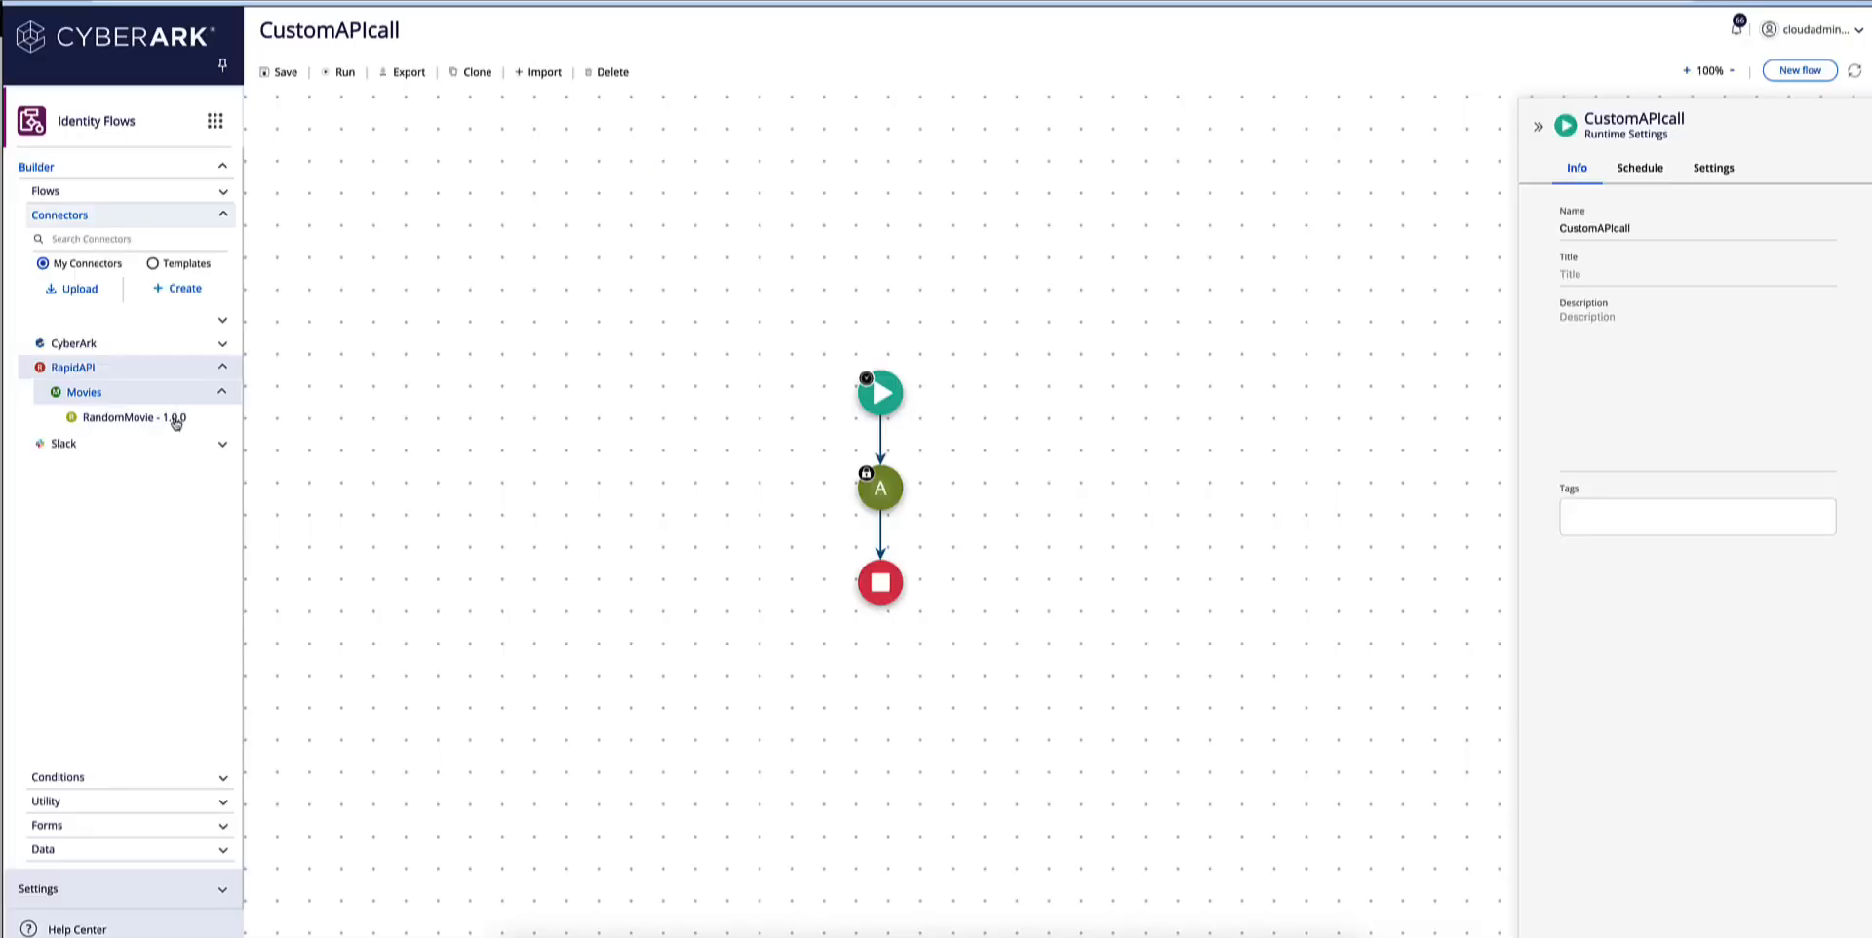
# Start a connector upload, and download petstore.json from the v2.0 JSON examples of the OpenAPI-Specification repository on GitHub.
pyautogui.click(79, 292)
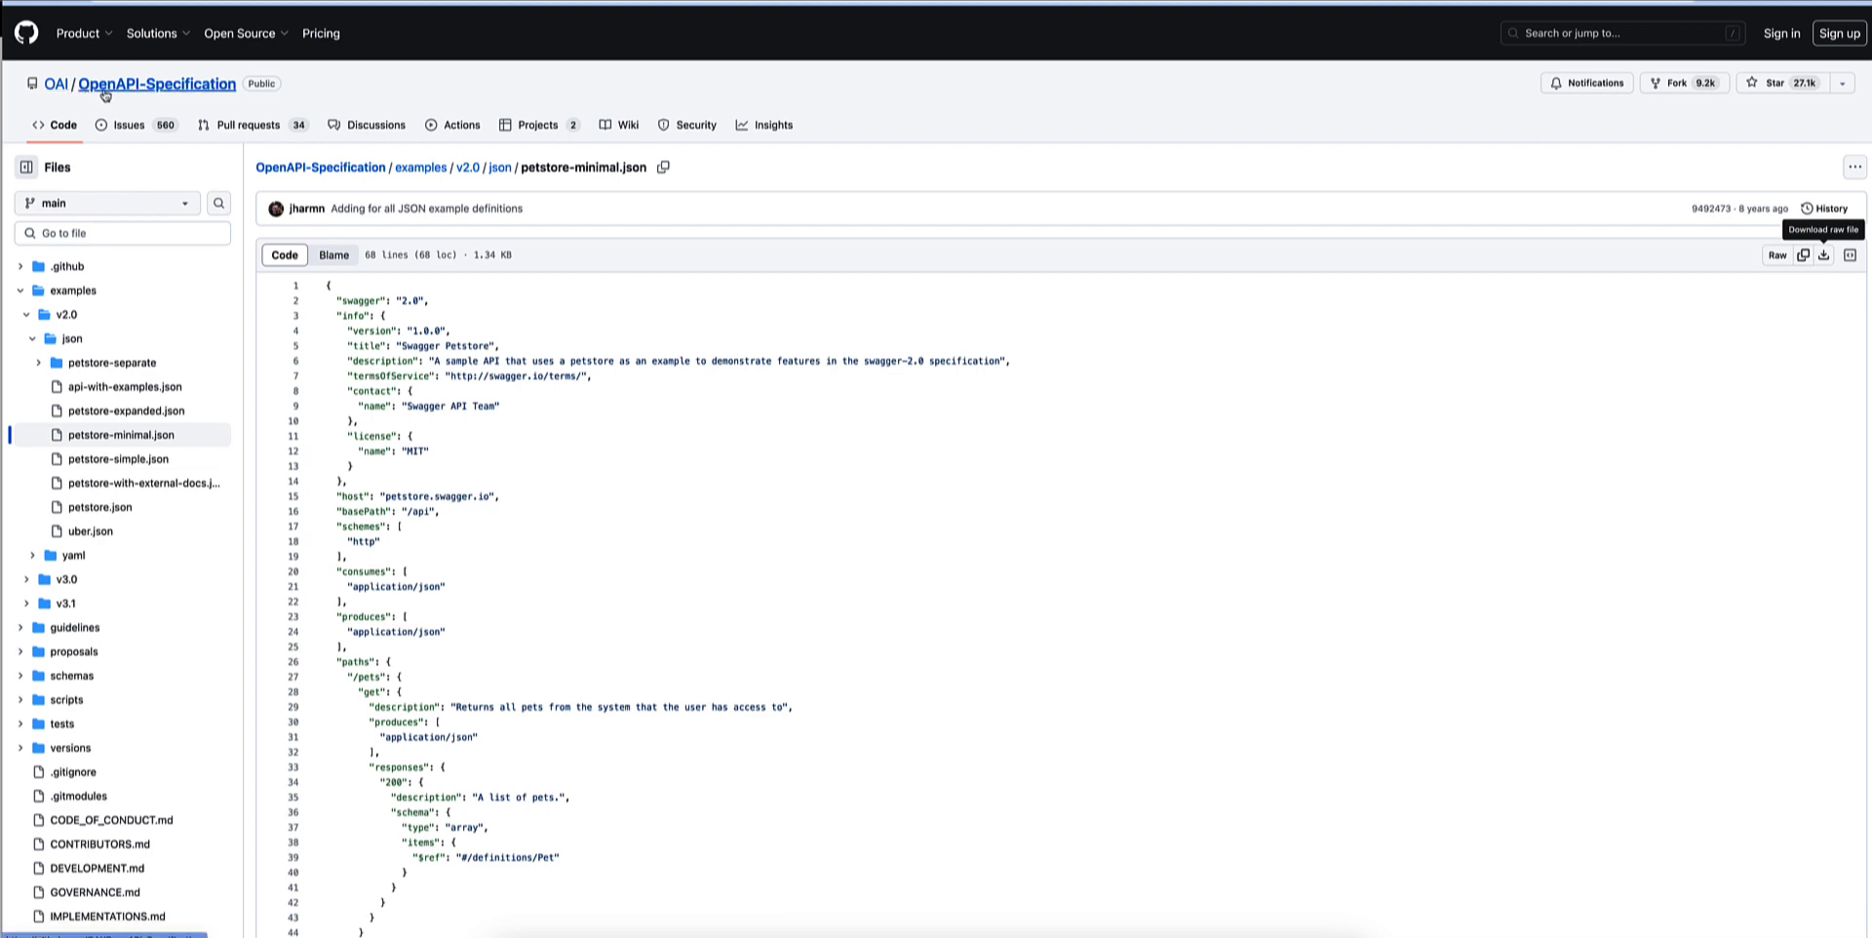
pyautogui.click(114, 510)
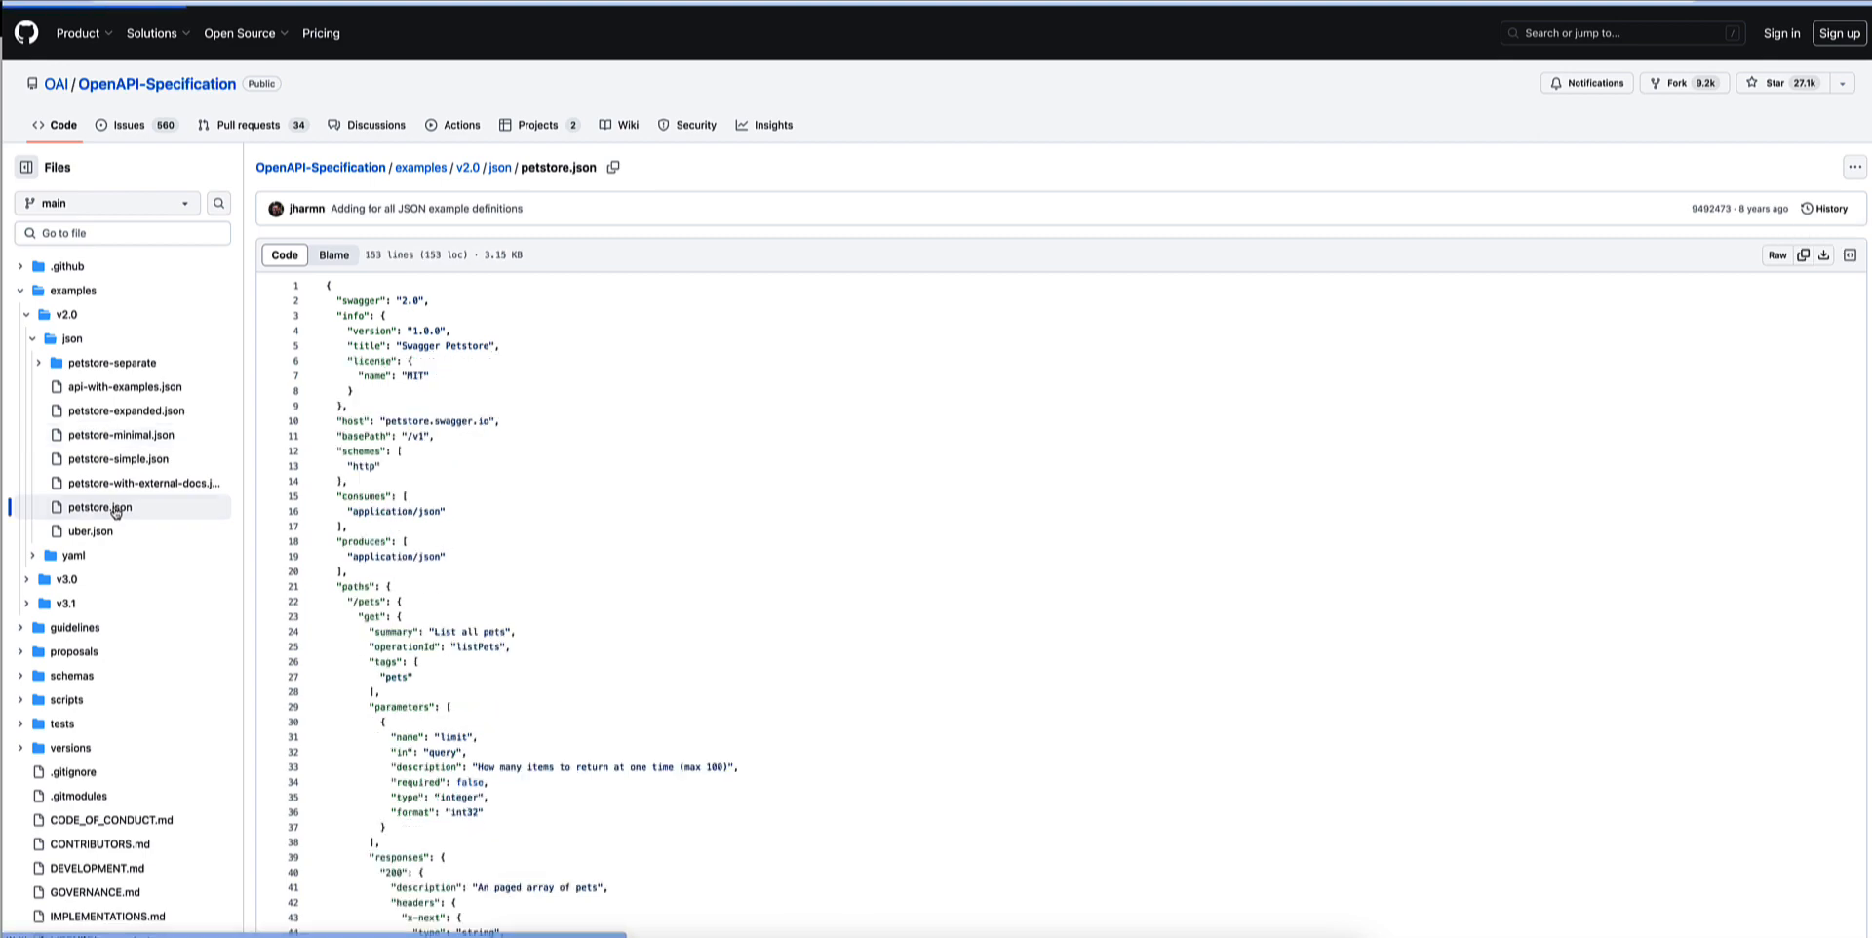
pyautogui.scroll(-1, 510, 469)
pyautogui.scroll(-10, 510, 469)
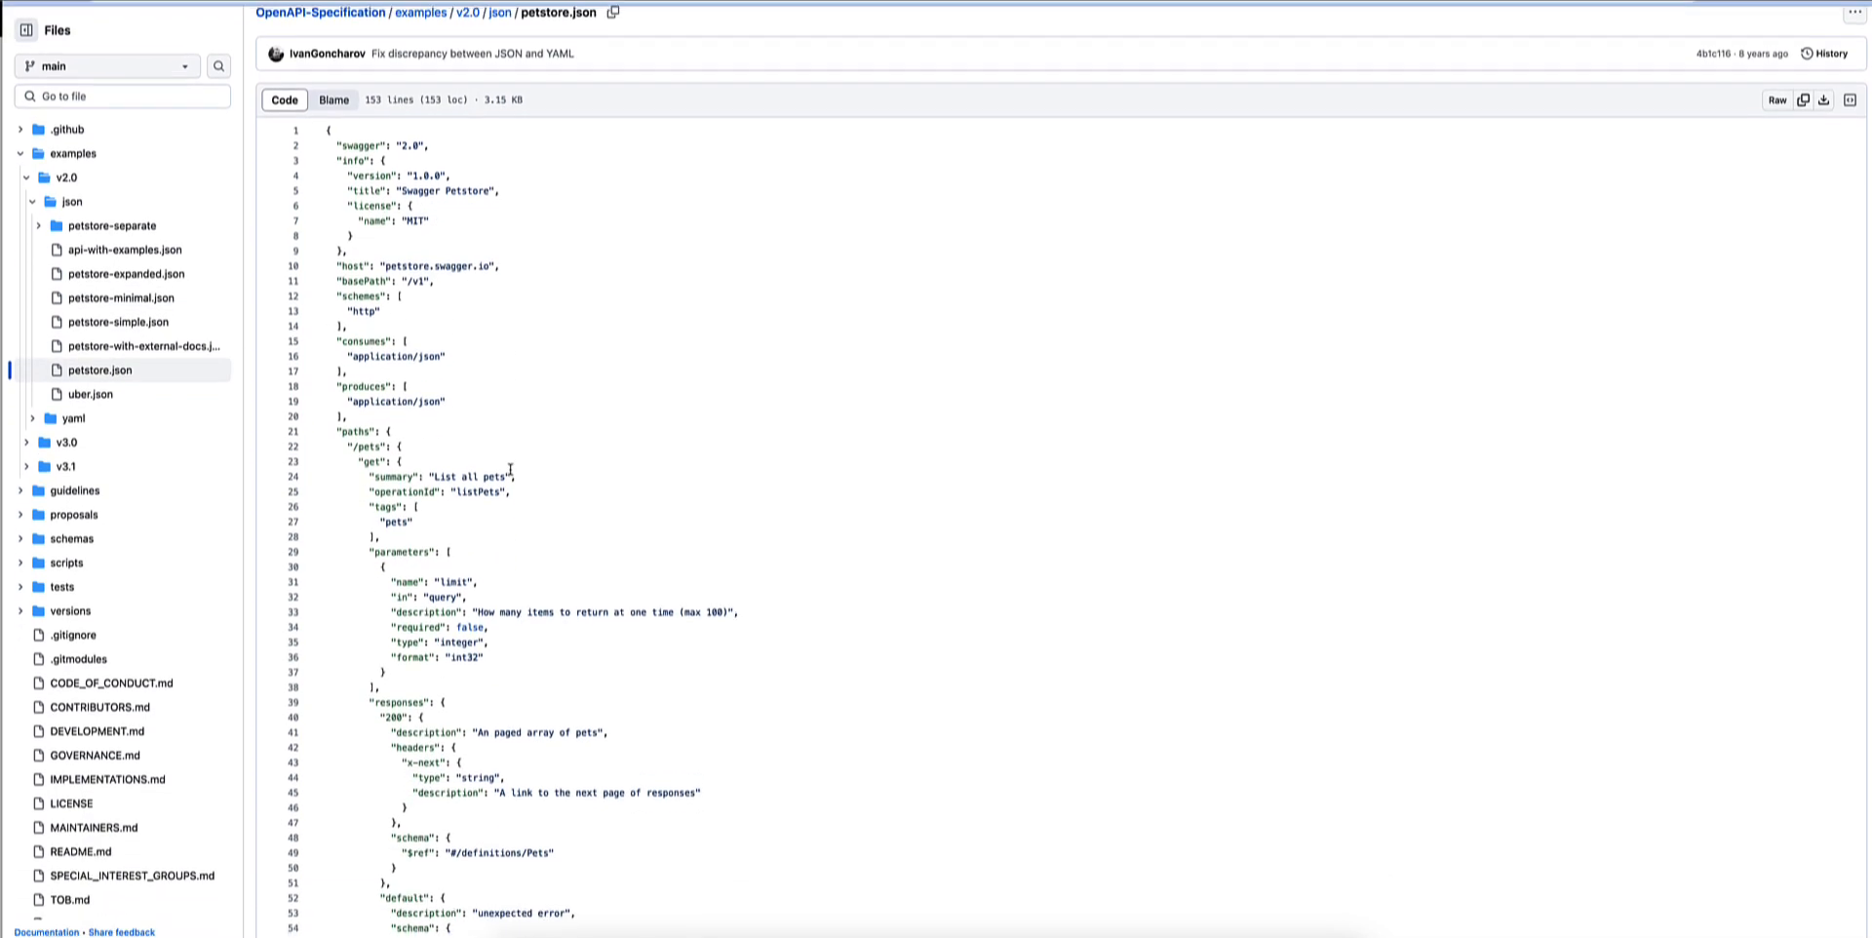
pyautogui.scroll(-3, 510, 468)
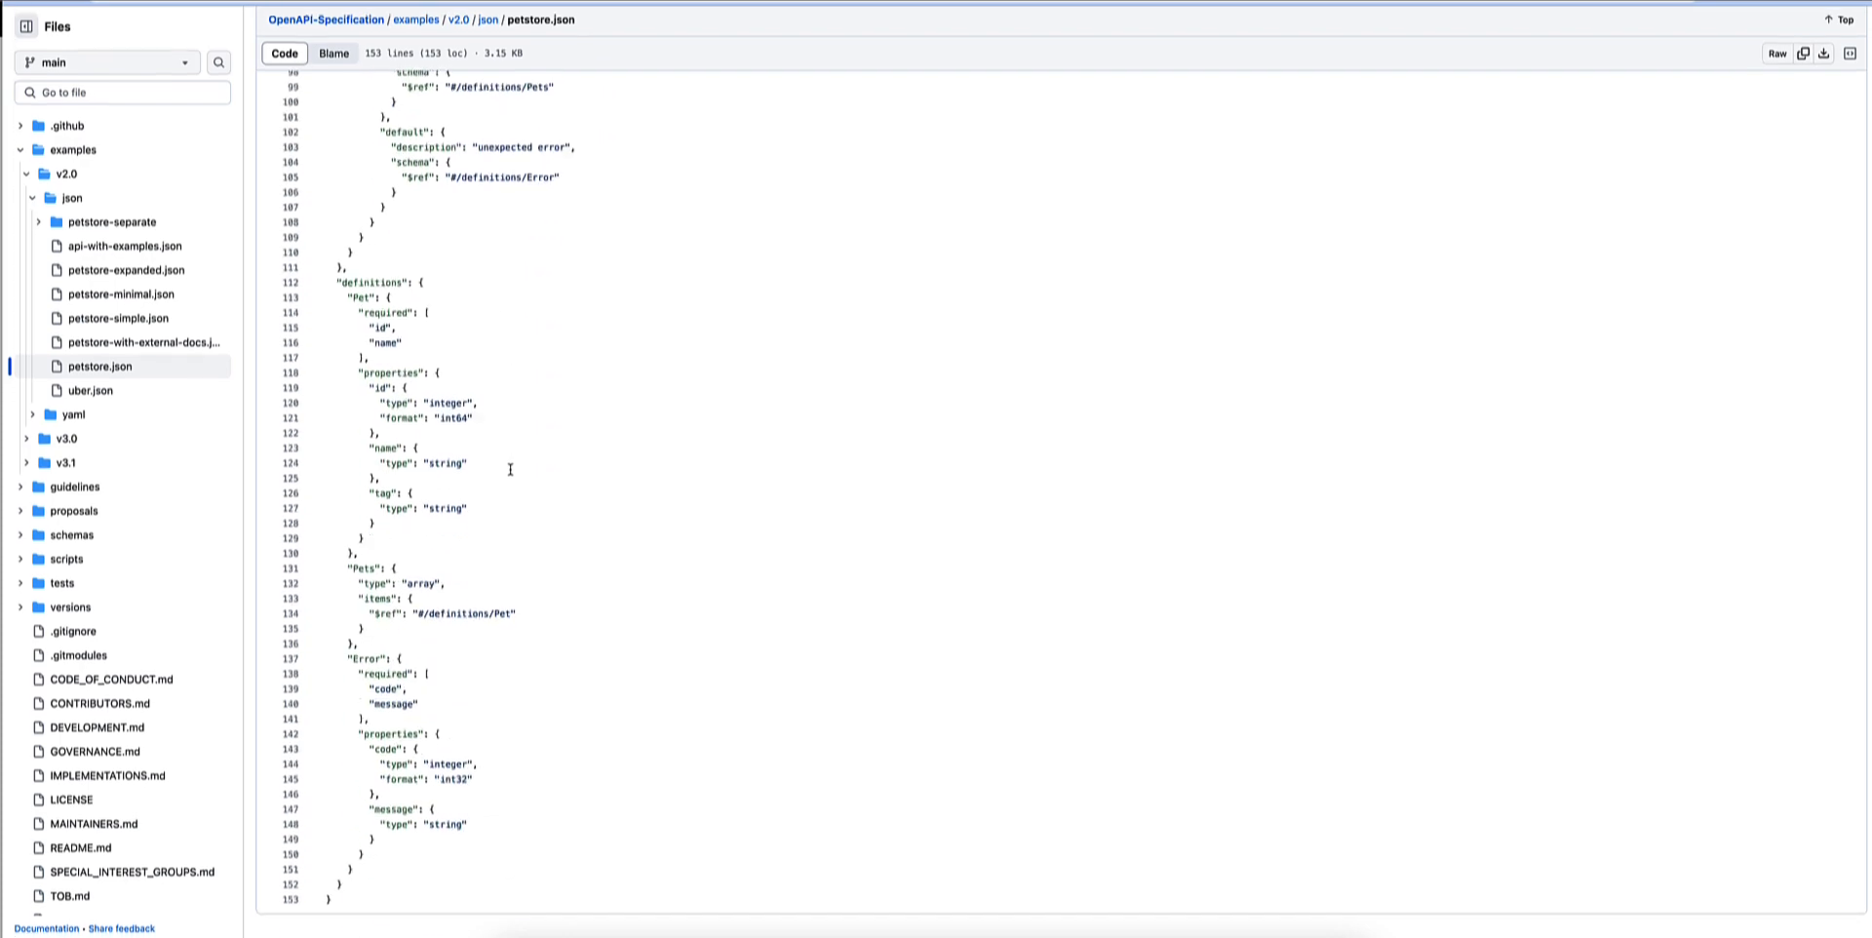
pyautogui.scroll(8, 510, 469)
pyautogui.scroll(8, 510, 469)
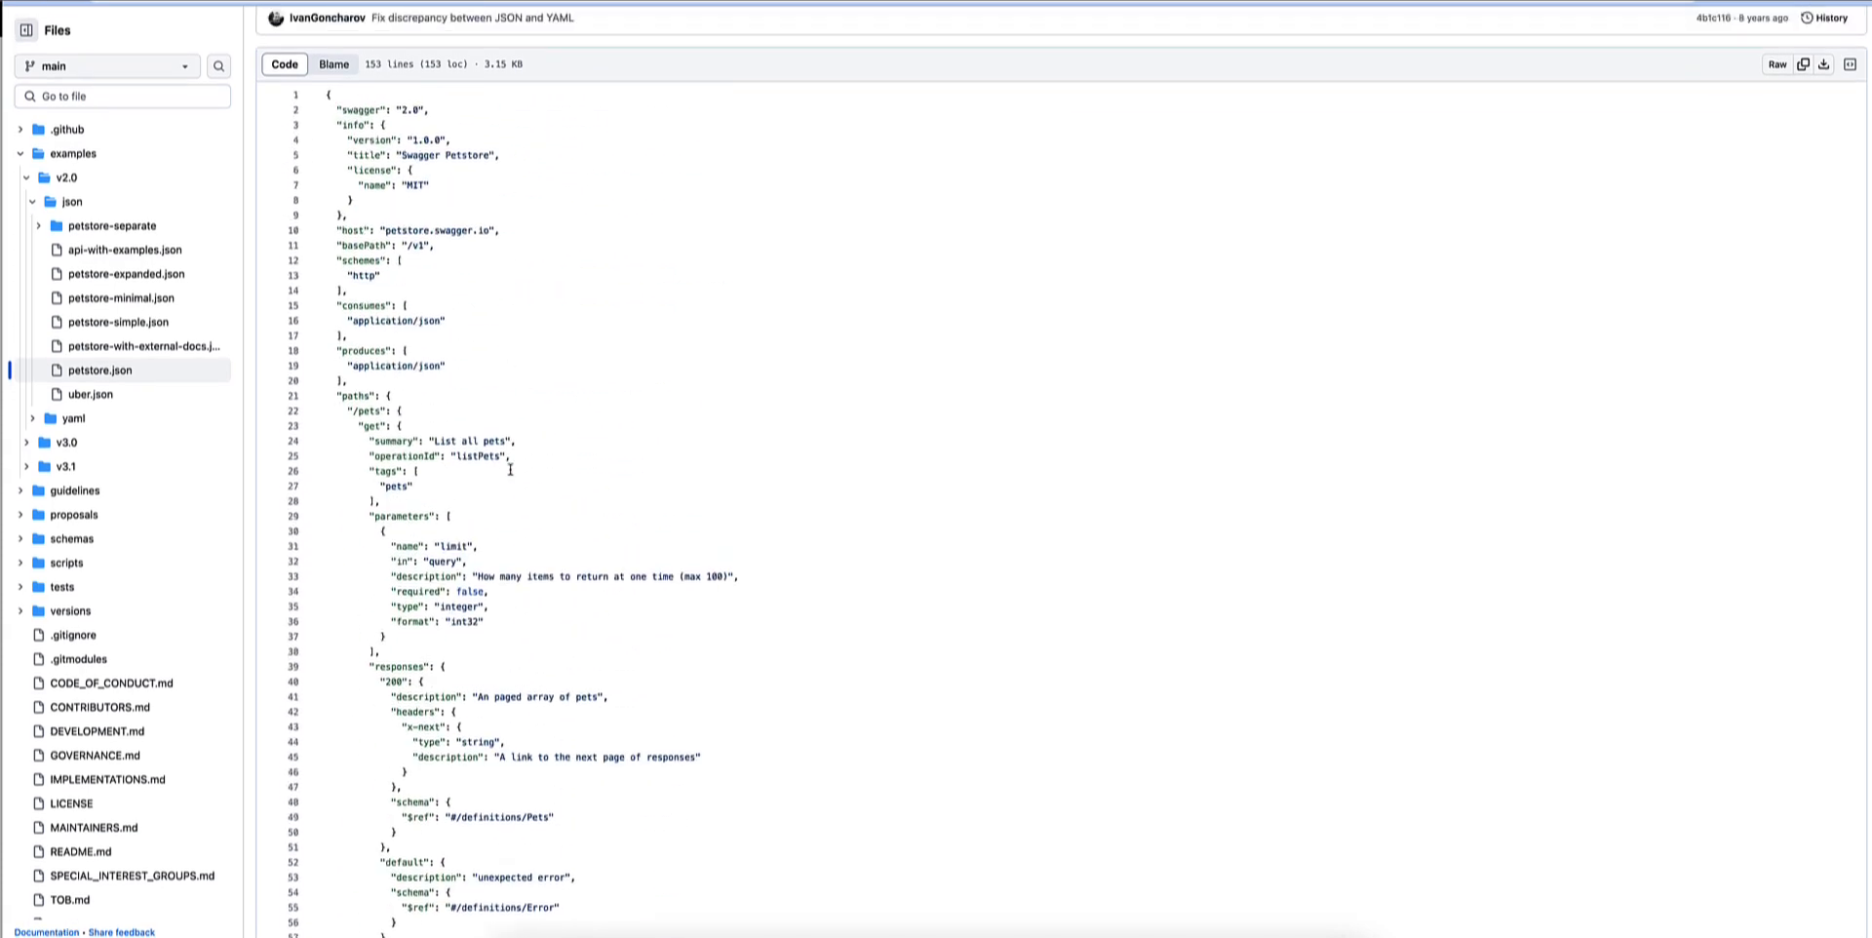
pyautogui.scroll(-1, 510, 469)
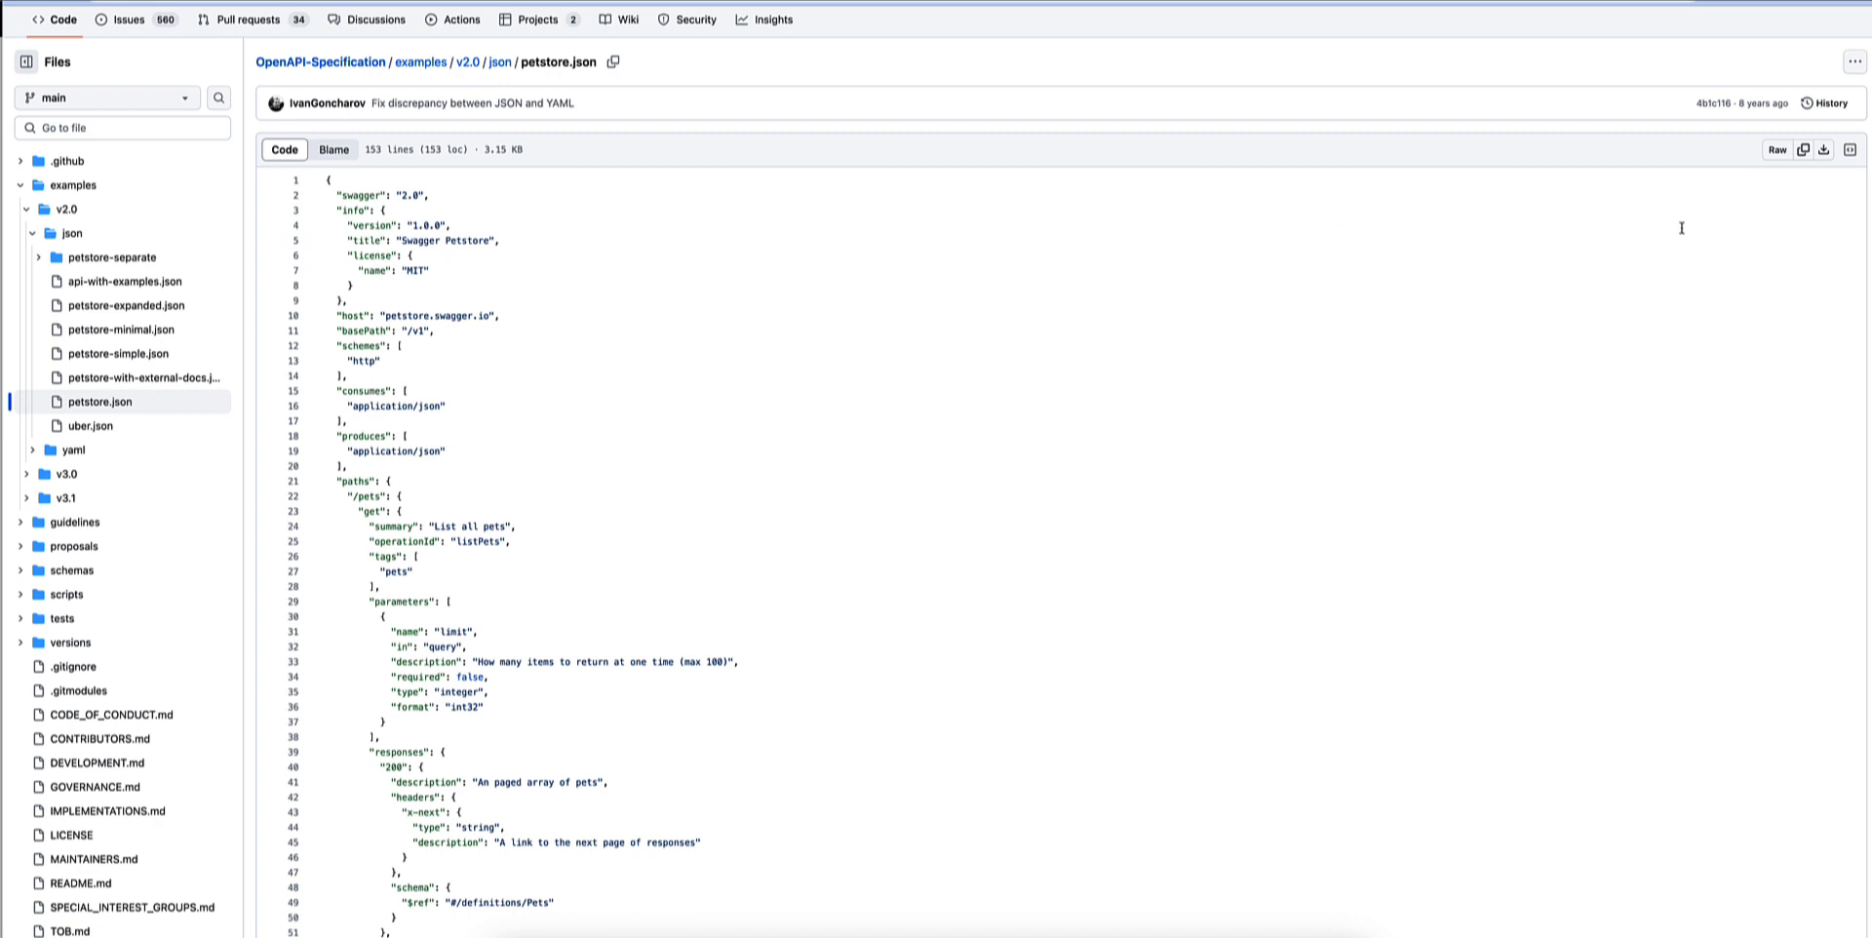
pyautogui.click(1823, 150)
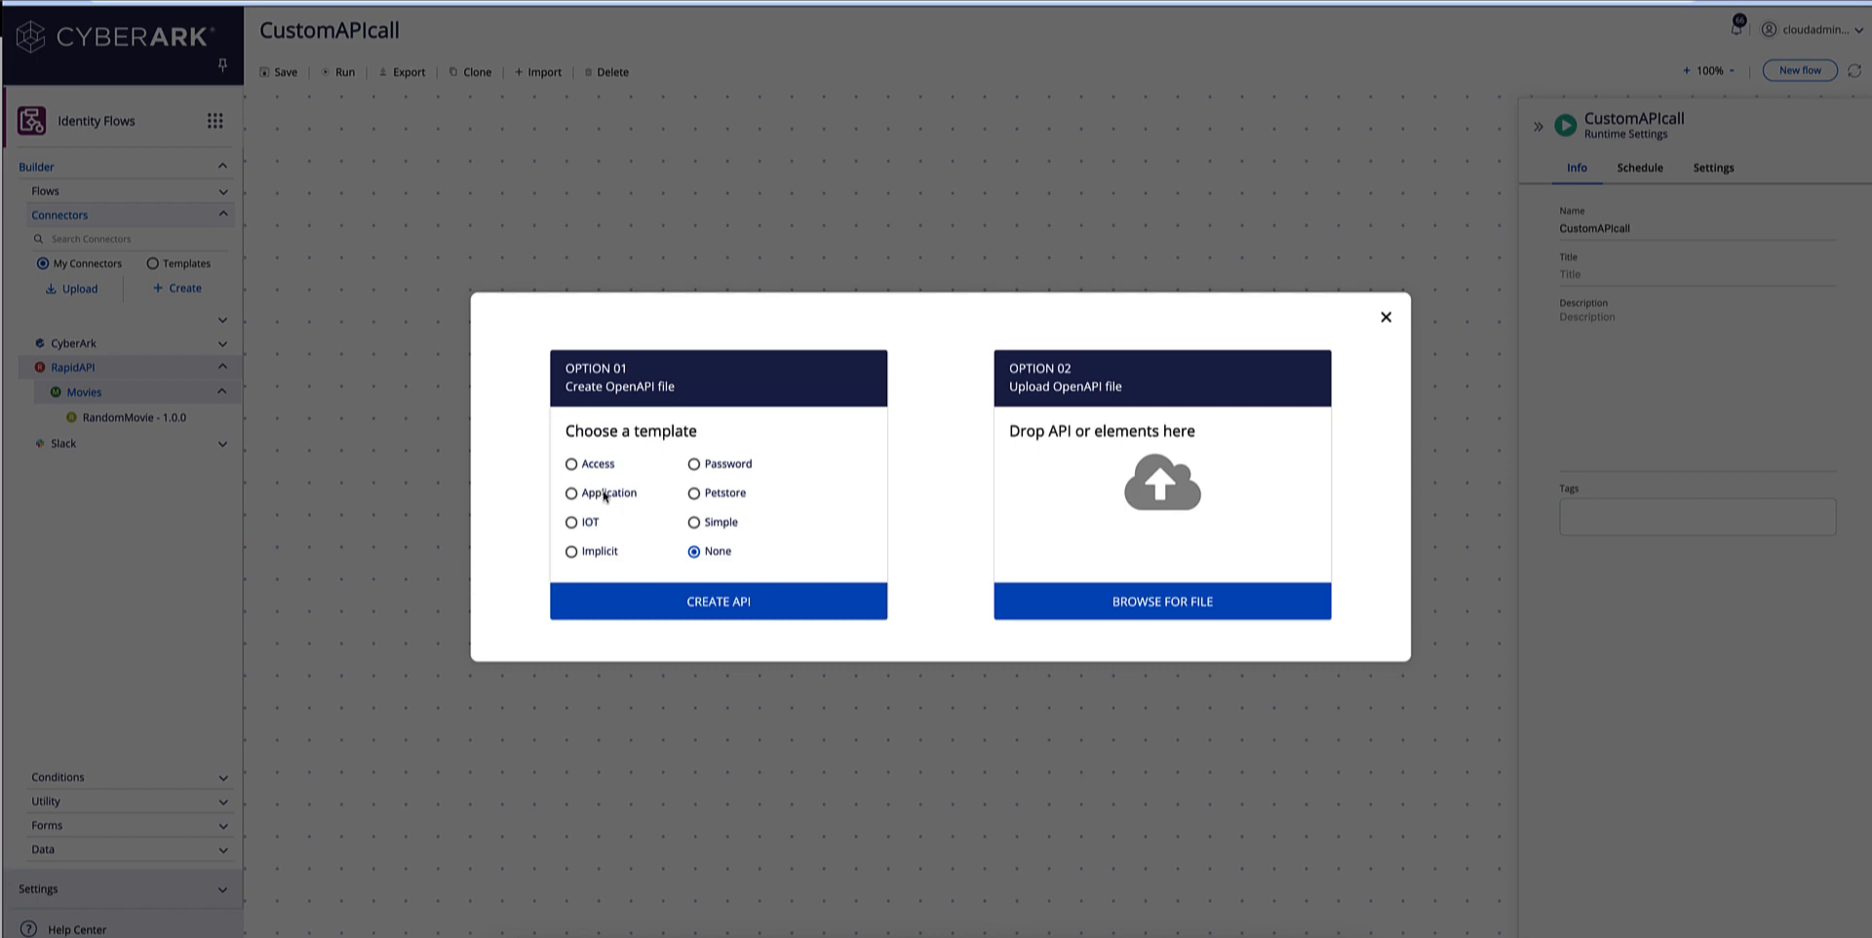
# Load petstore.json from Downloads as the OpenAPI file in Identity Flows and review its definition.
pyautogui.click(1166, 606)
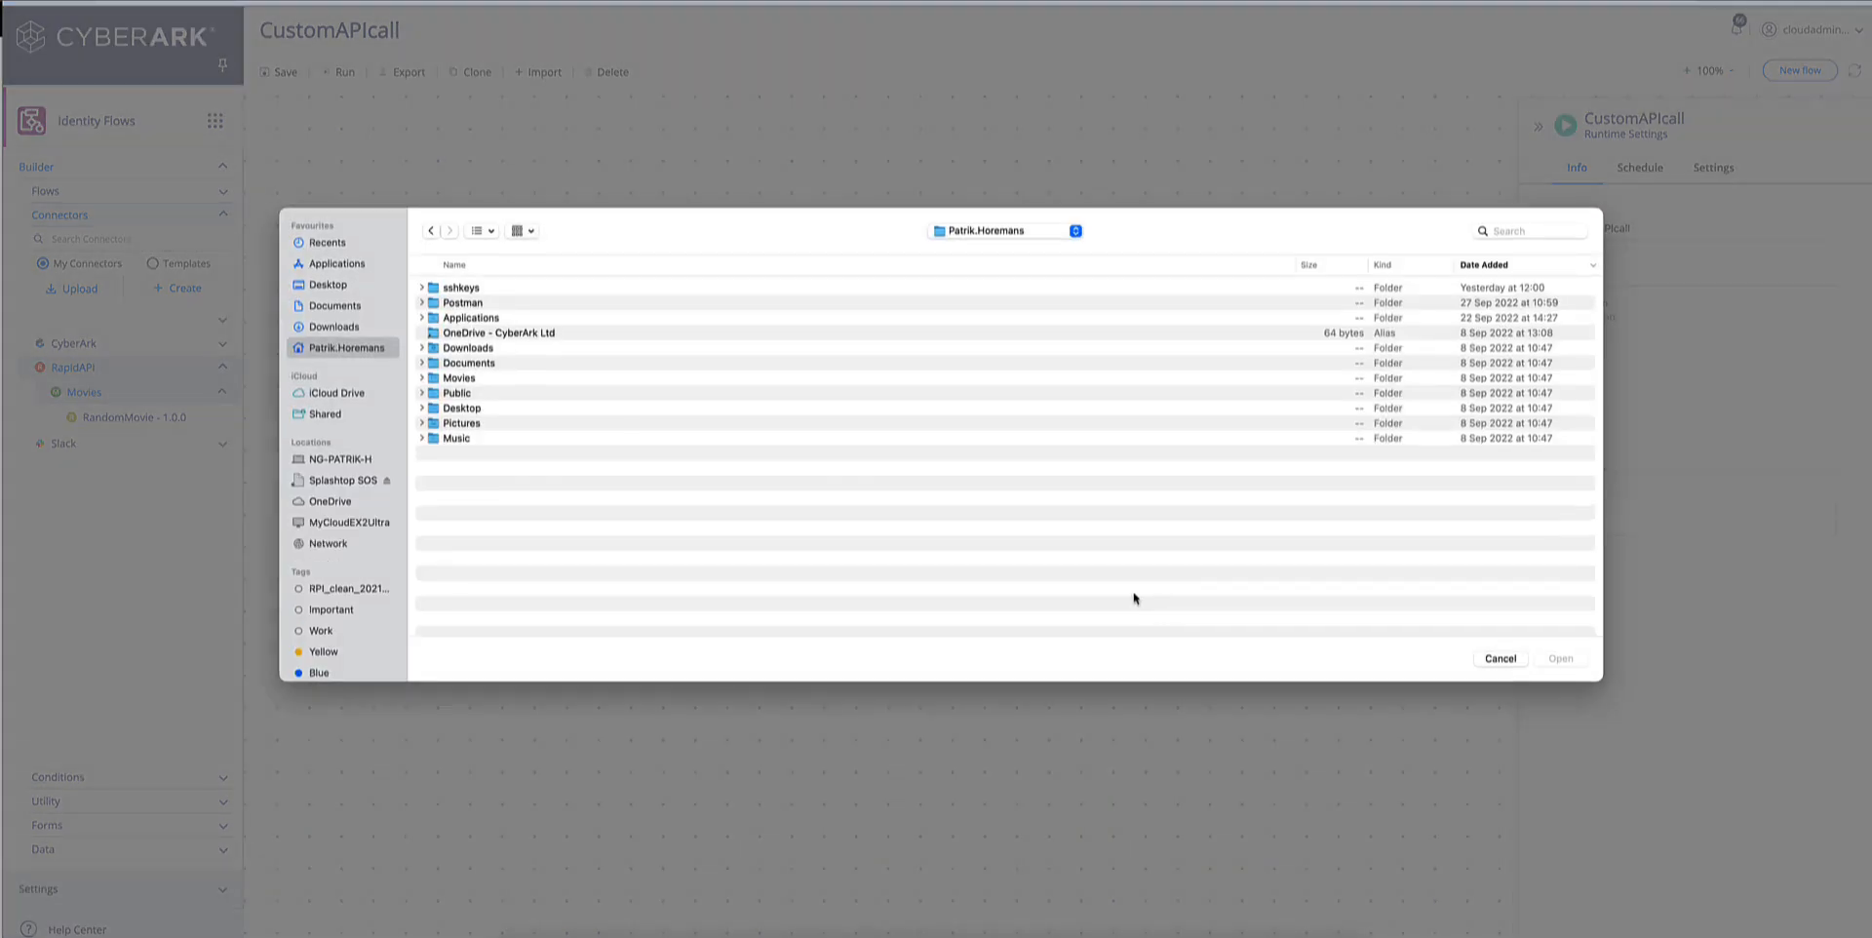
pyautogui.click(336, 328)
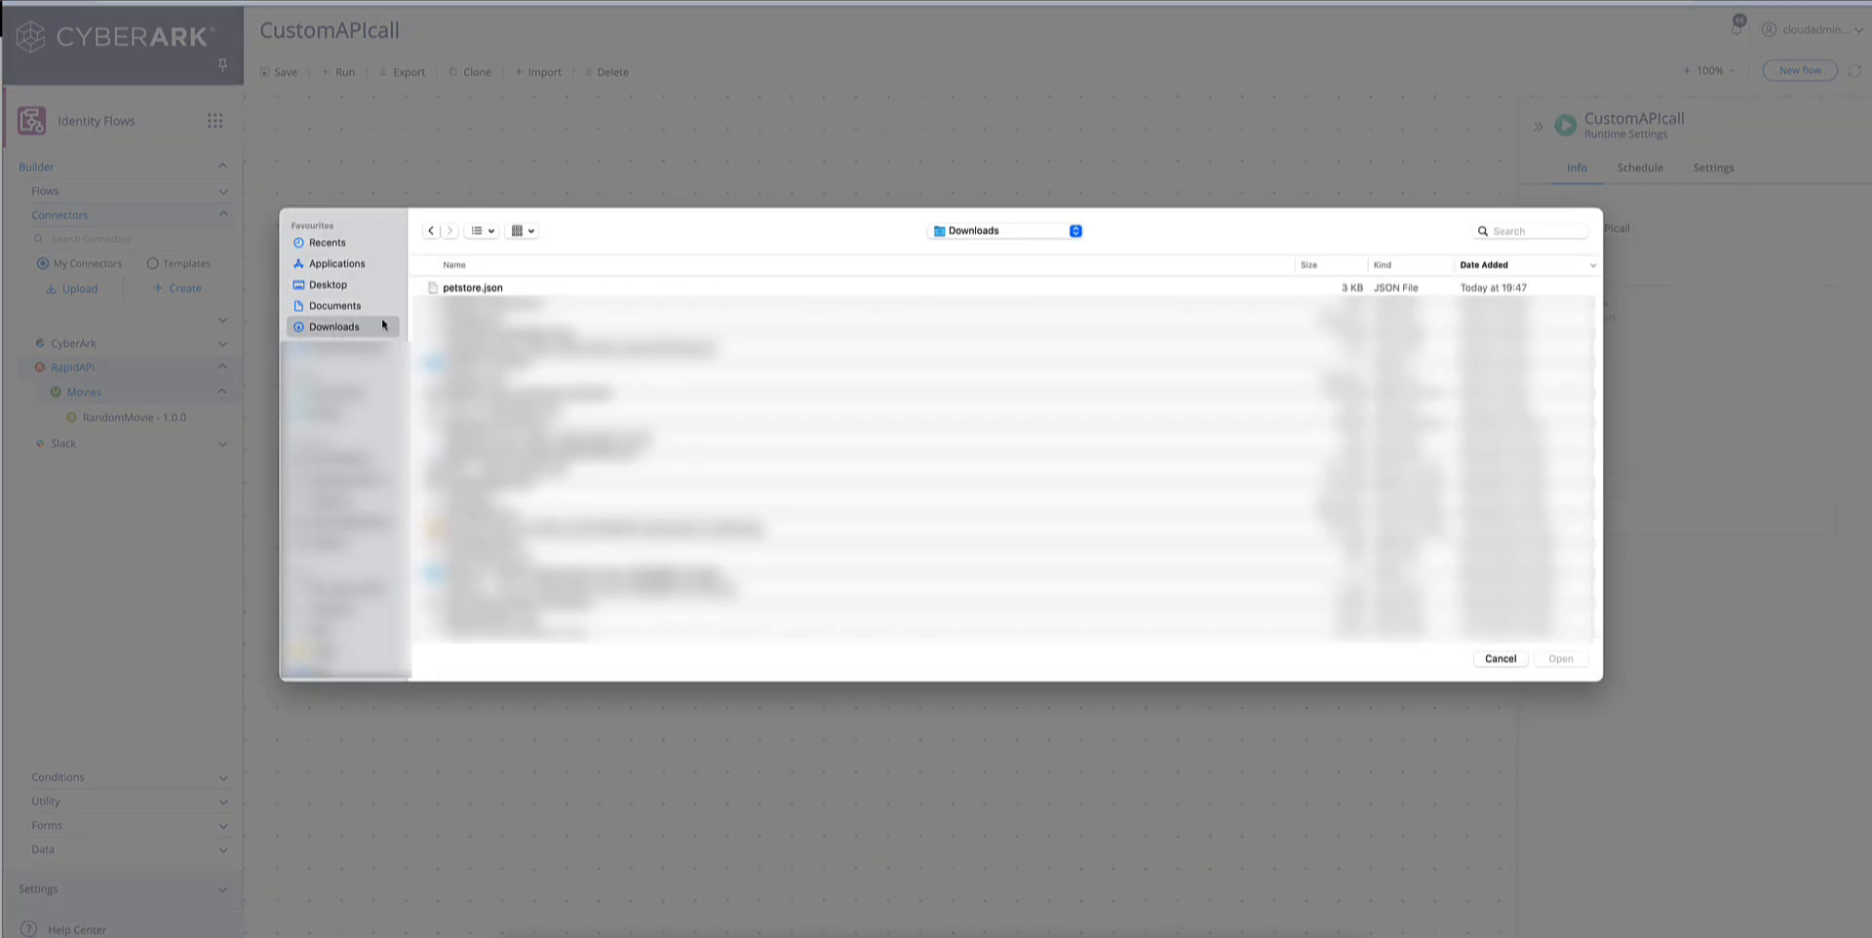
pyautogui.click(473, 288)
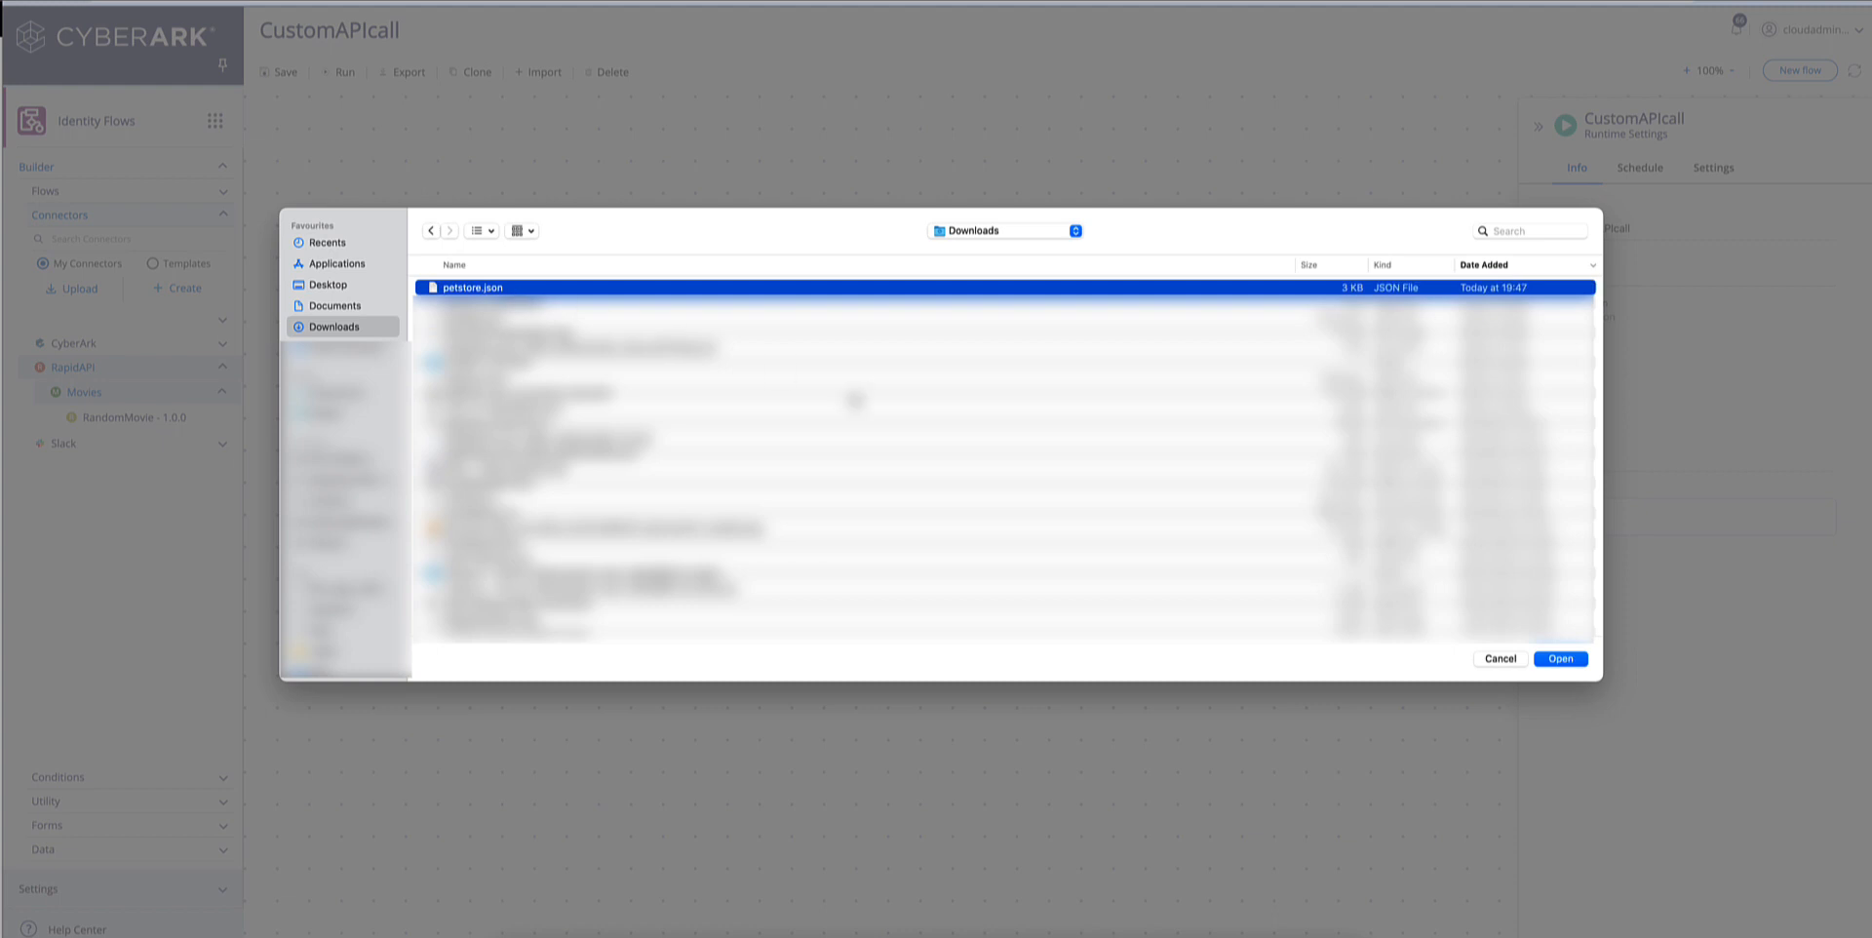
pyautogui.click(1560, 659)
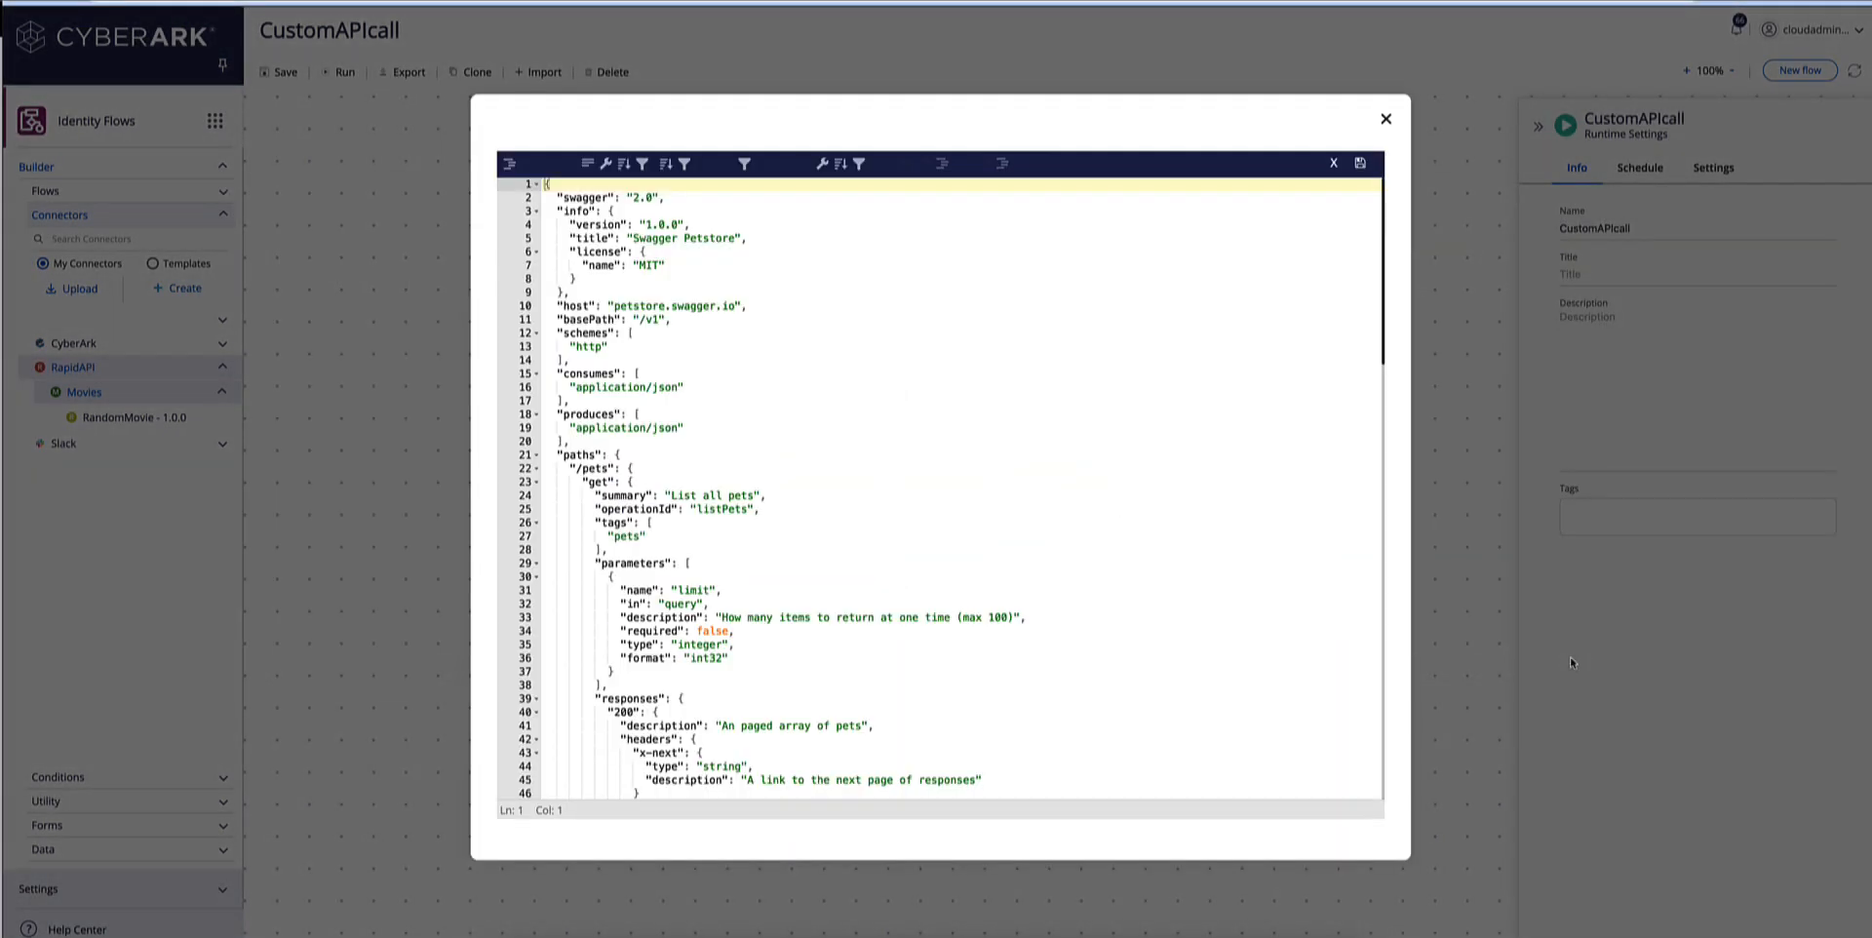
pyautogui.scroll(-10, 1308, 638)
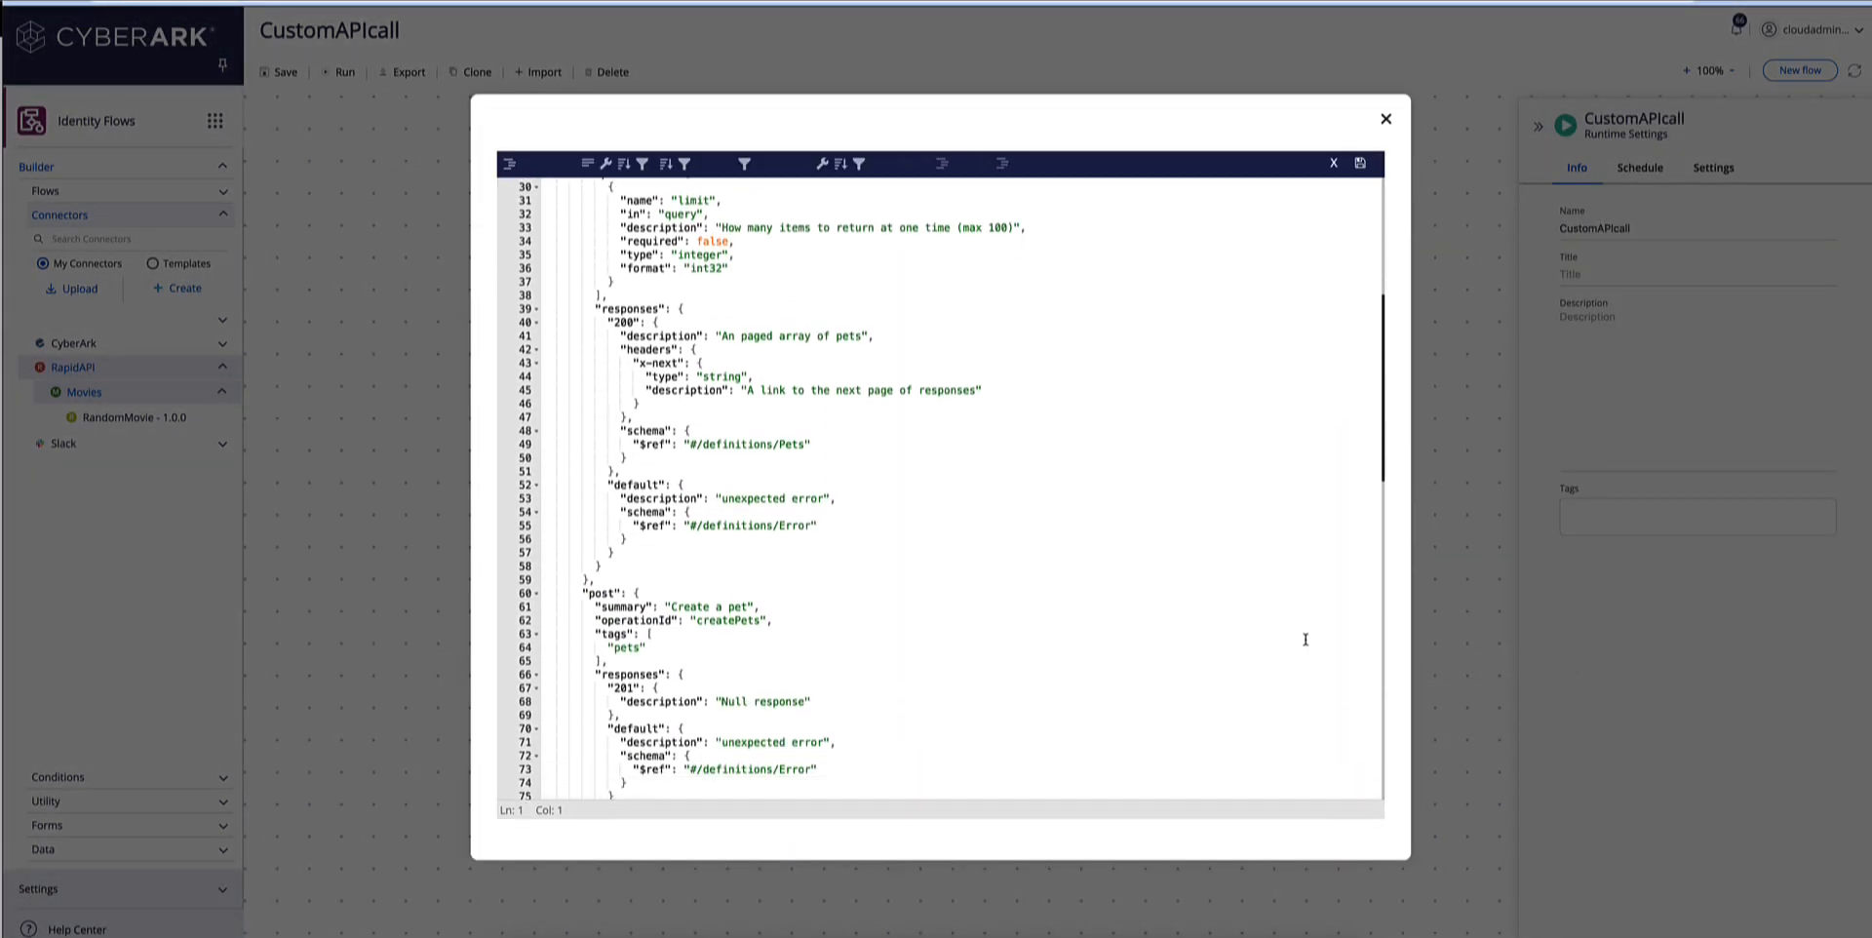
pyautogui.scroll(-3, 1307, 635)
pyautogui.scroll(15, 1306, 545)
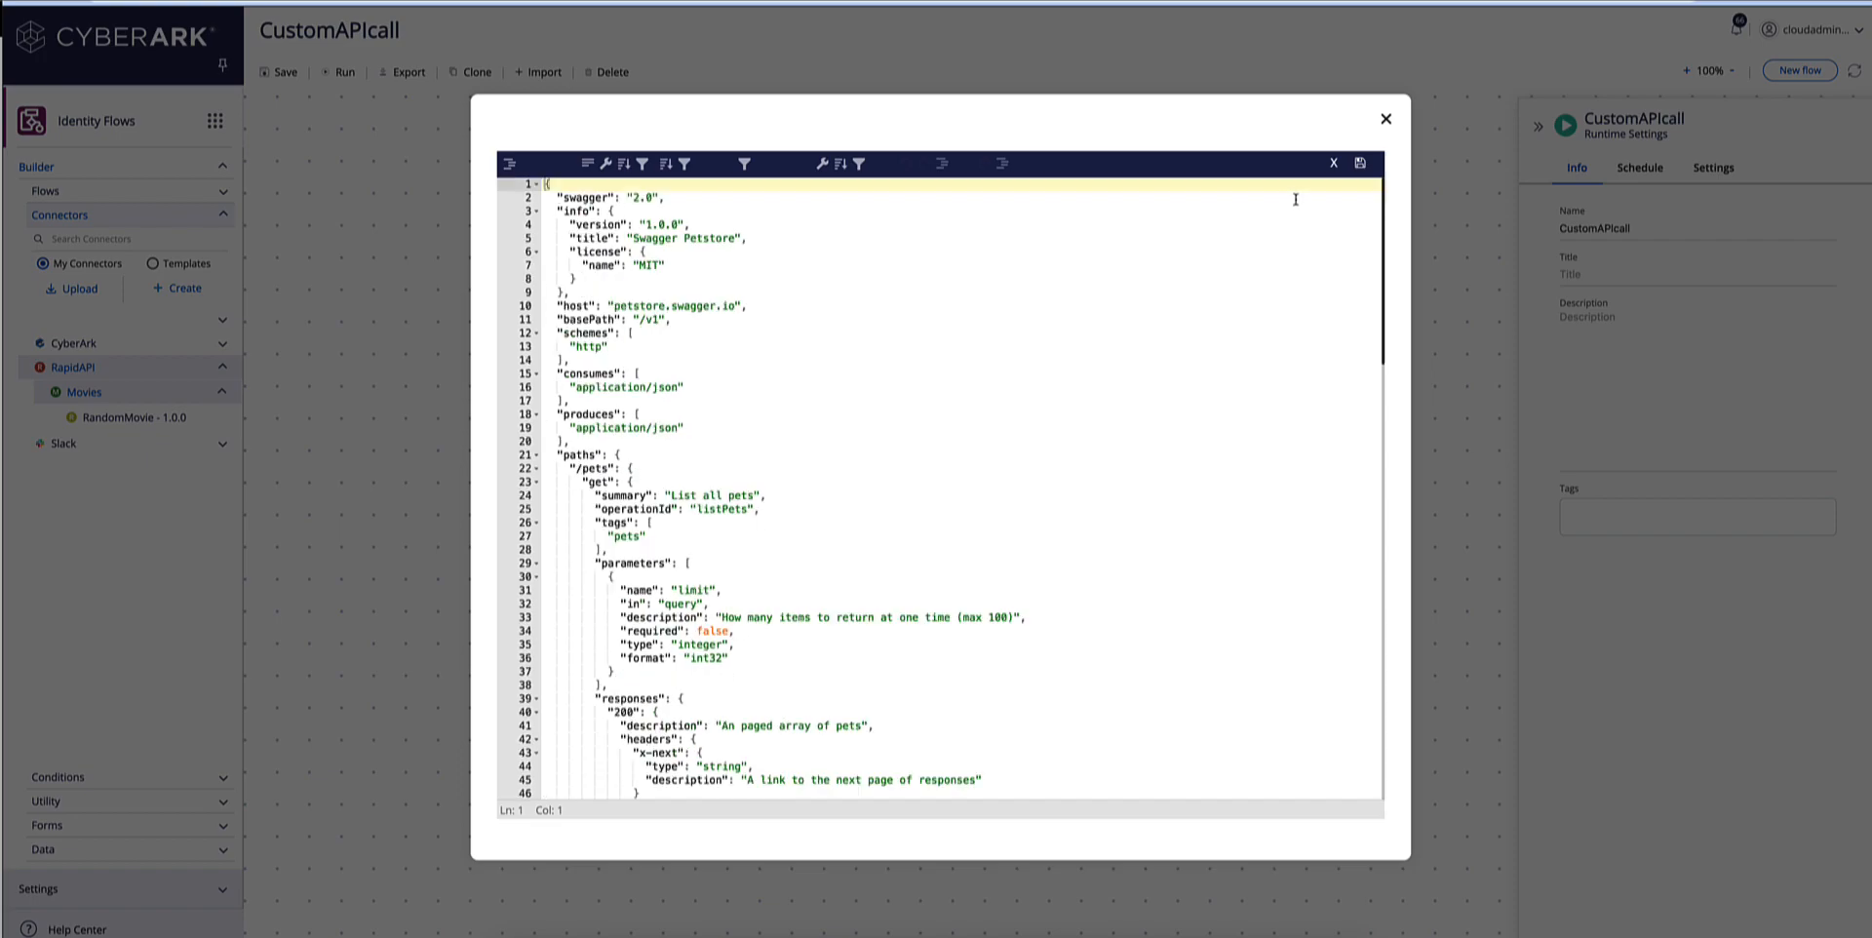
# Save the petstore definition with company PETS, application name petsShop and application description "something" in its application info.
pyautogui.click(1360, 165)
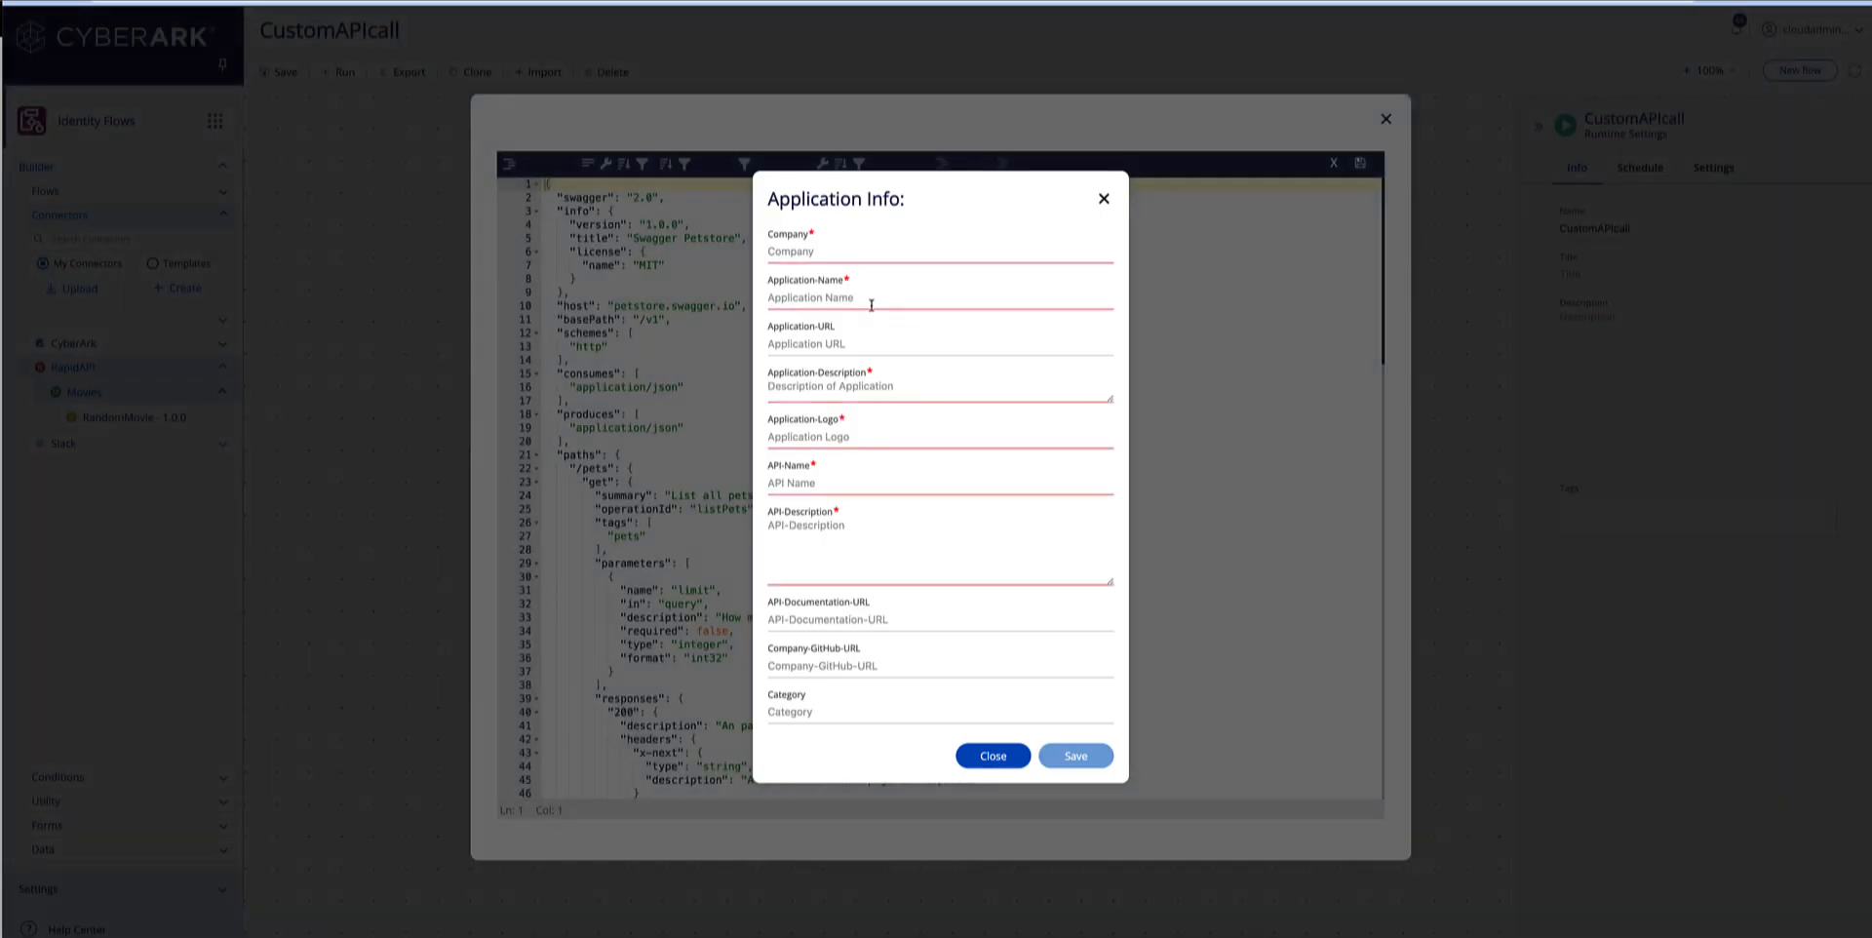
pyautogui.click(831, 256)
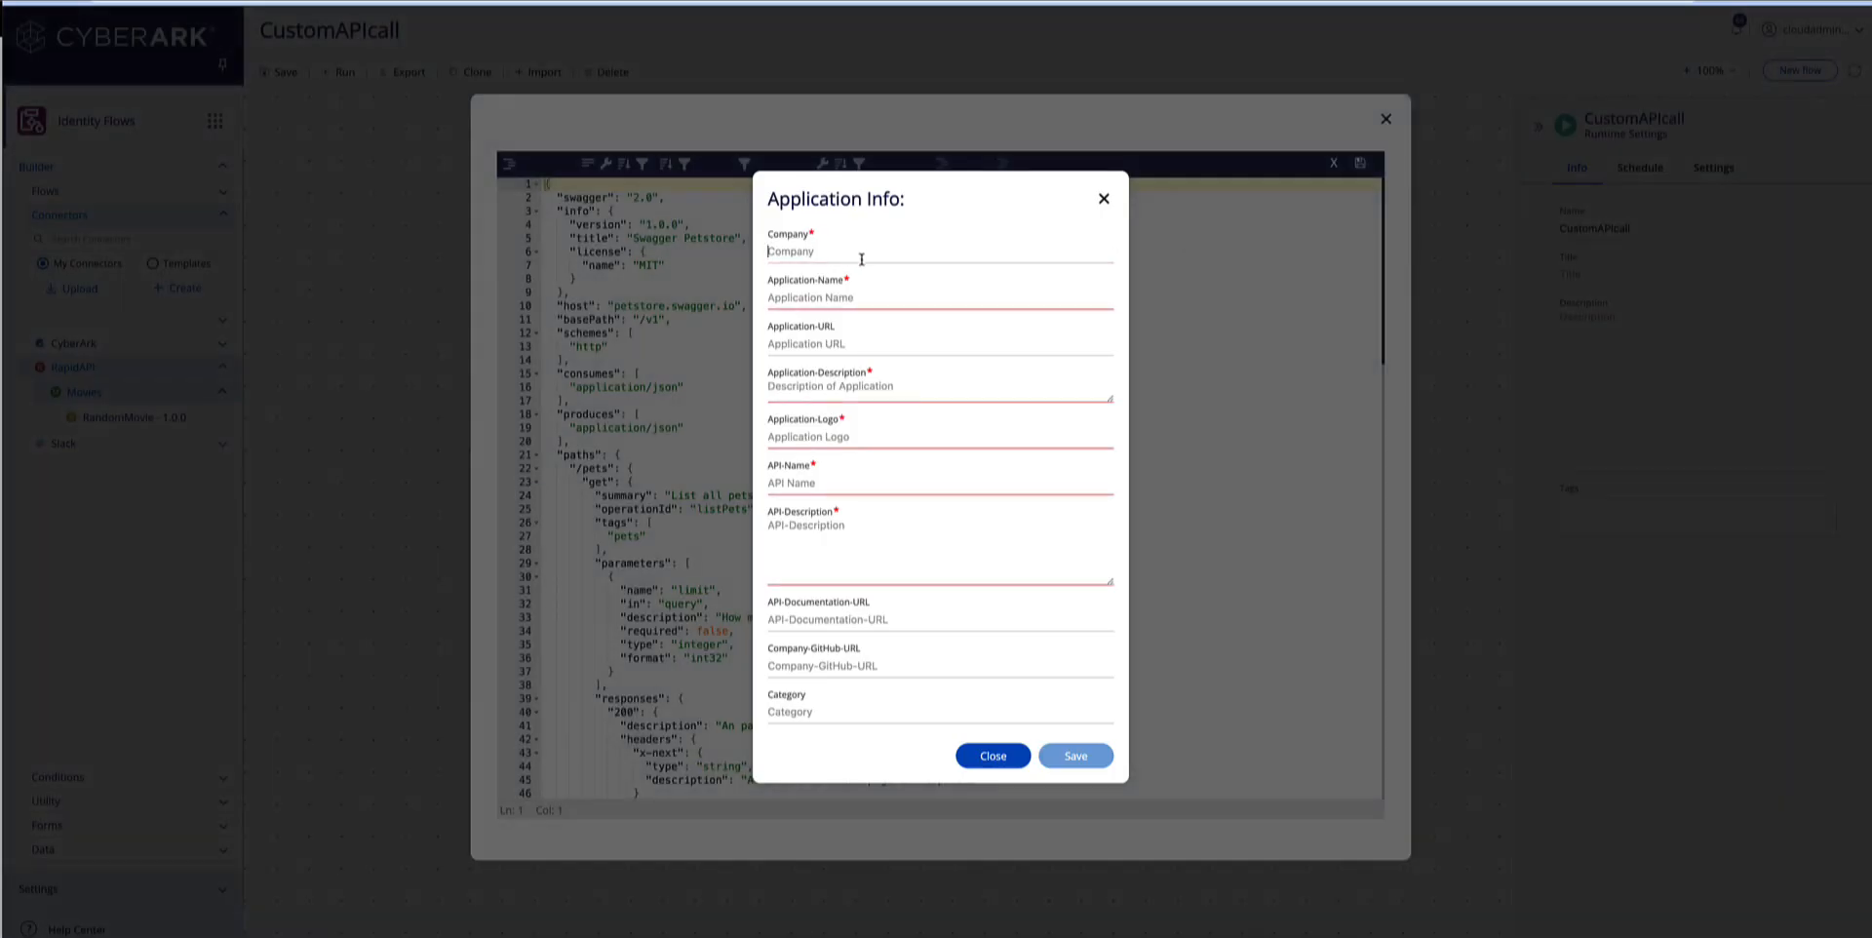
pyautogui.write('PETS')
pyautogui.click(856, 299)
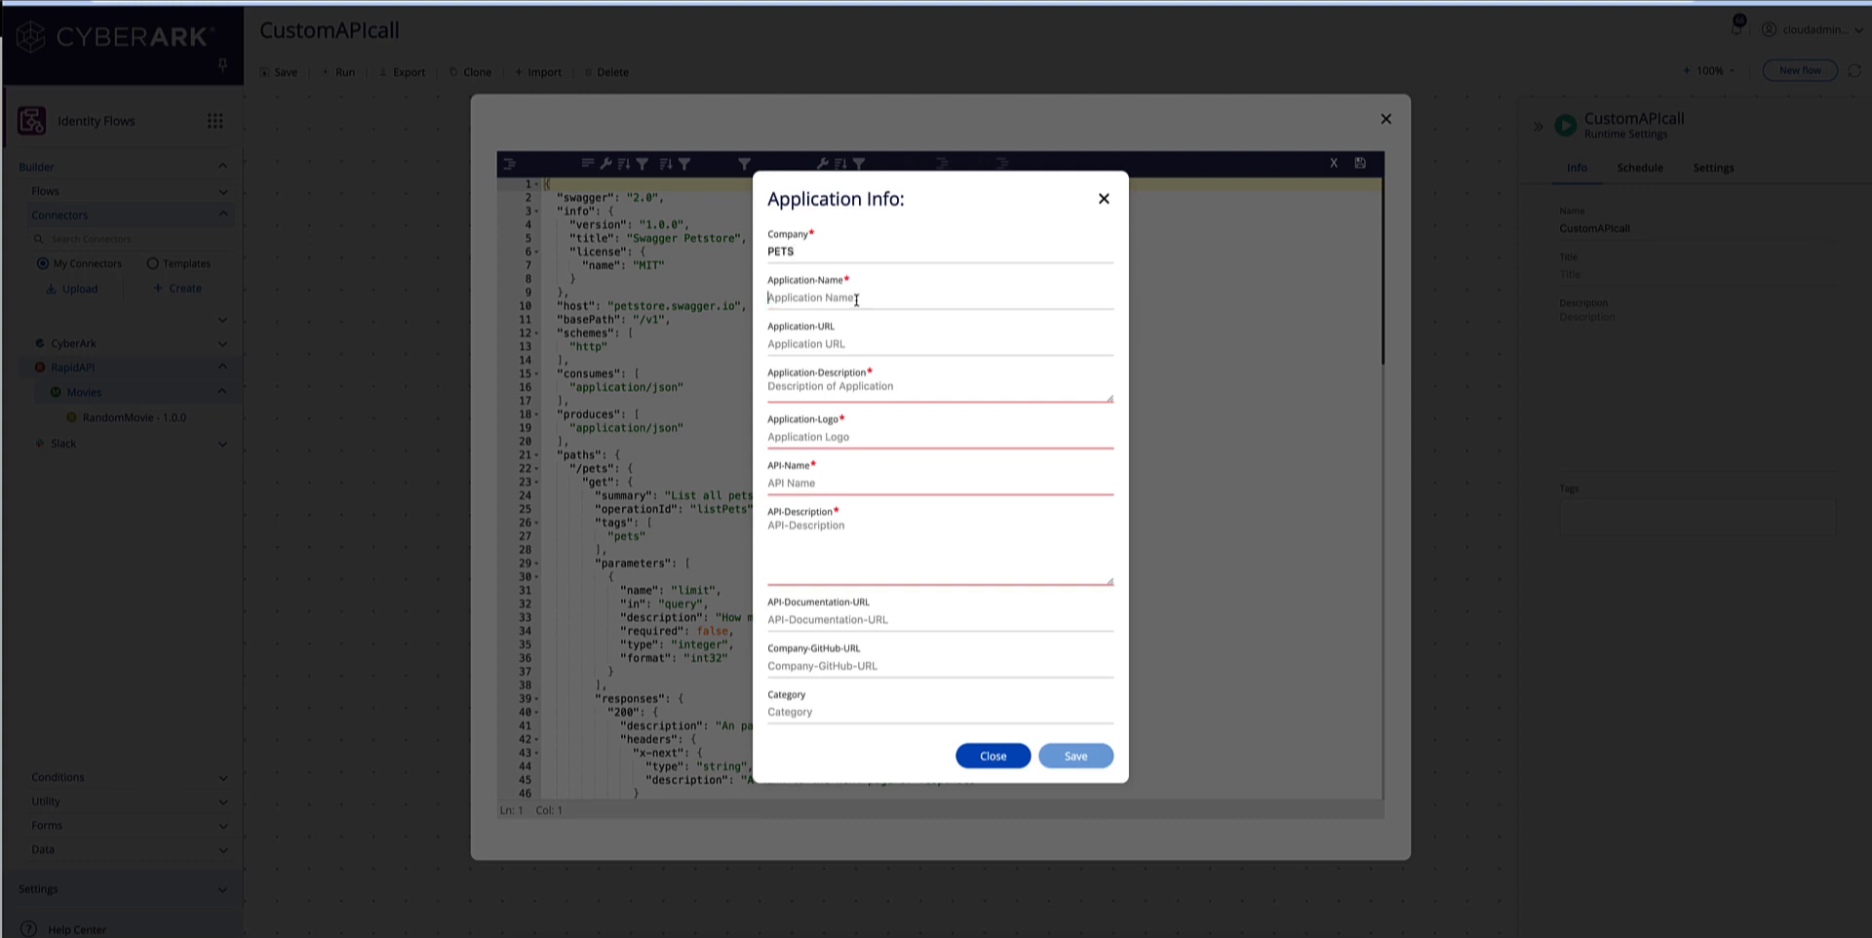
pyautogui.write('petsShop')
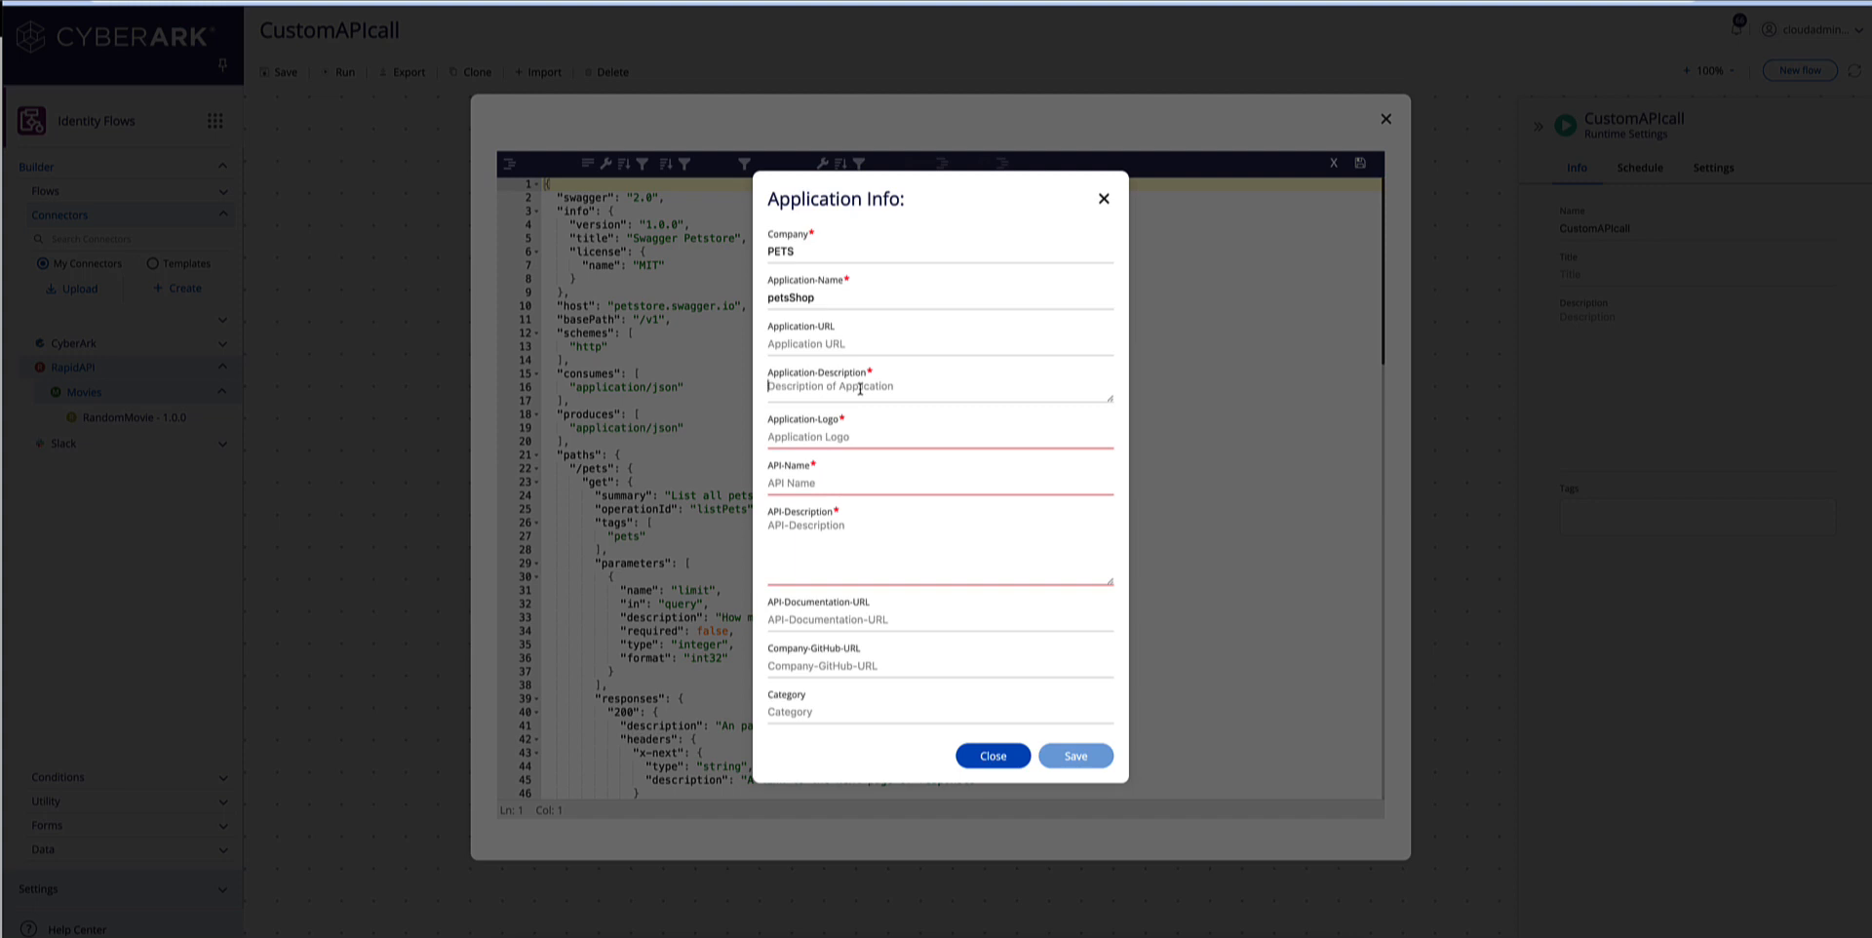
pyautogui.click(860, 389)
pyautogui.write('something')
# Set the application logo to api.pets.com/pets.png in the application info.
pyautogui.click(866, 437)
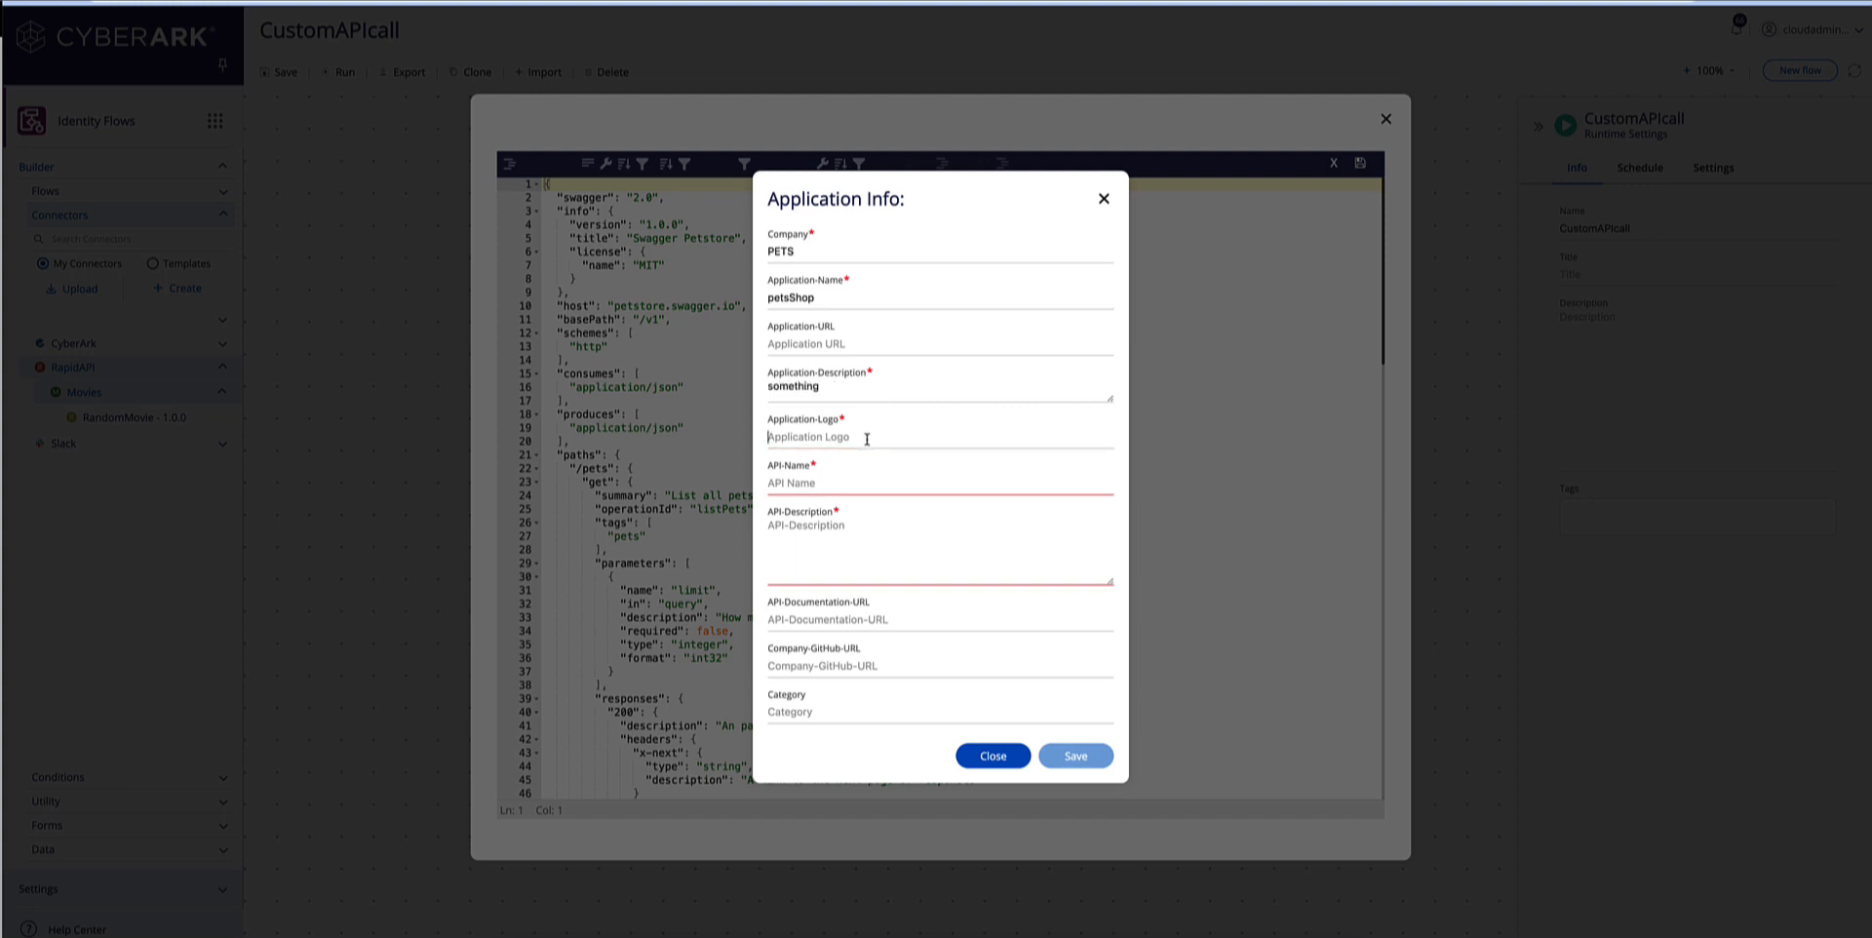
pyautogui.write('api.pets.com/pets.png')
# Set the API name to AllPets and the API description to "Query For Pets".
pyautogui.click(831, 483)
pyautogui.write('Al')
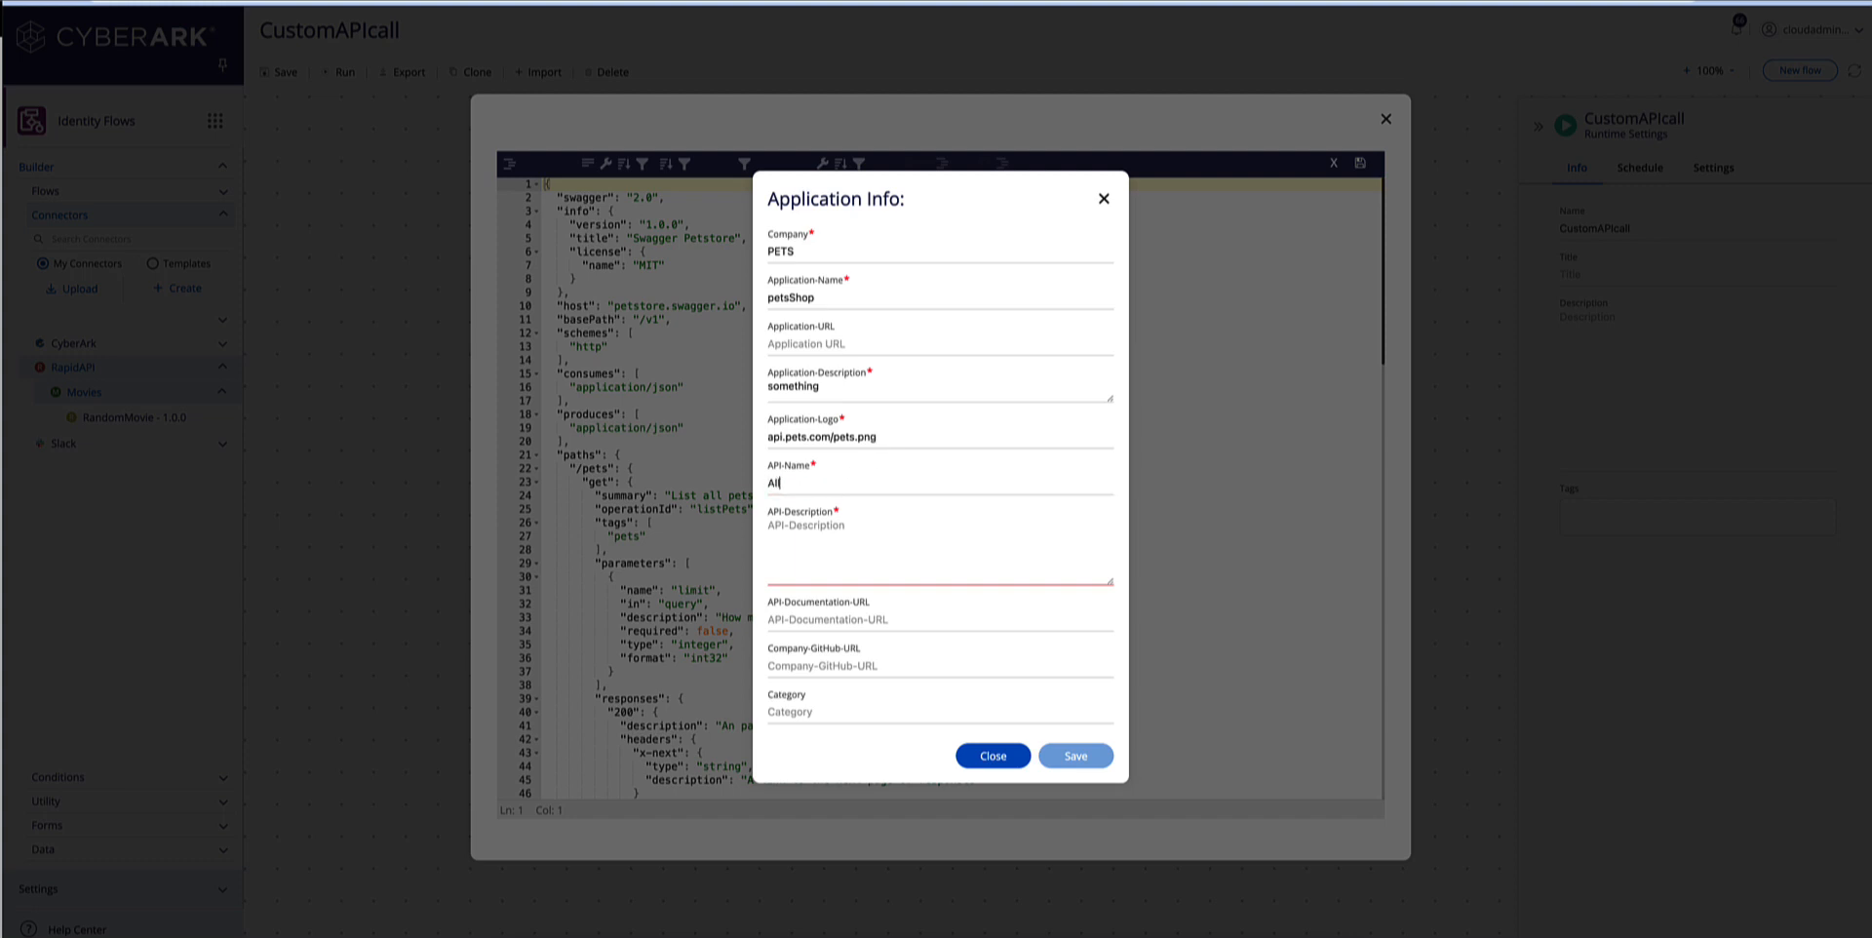
pyautogui.write('lPets')
pyautogui.click(846, 521)
pyautogui.write('Q')
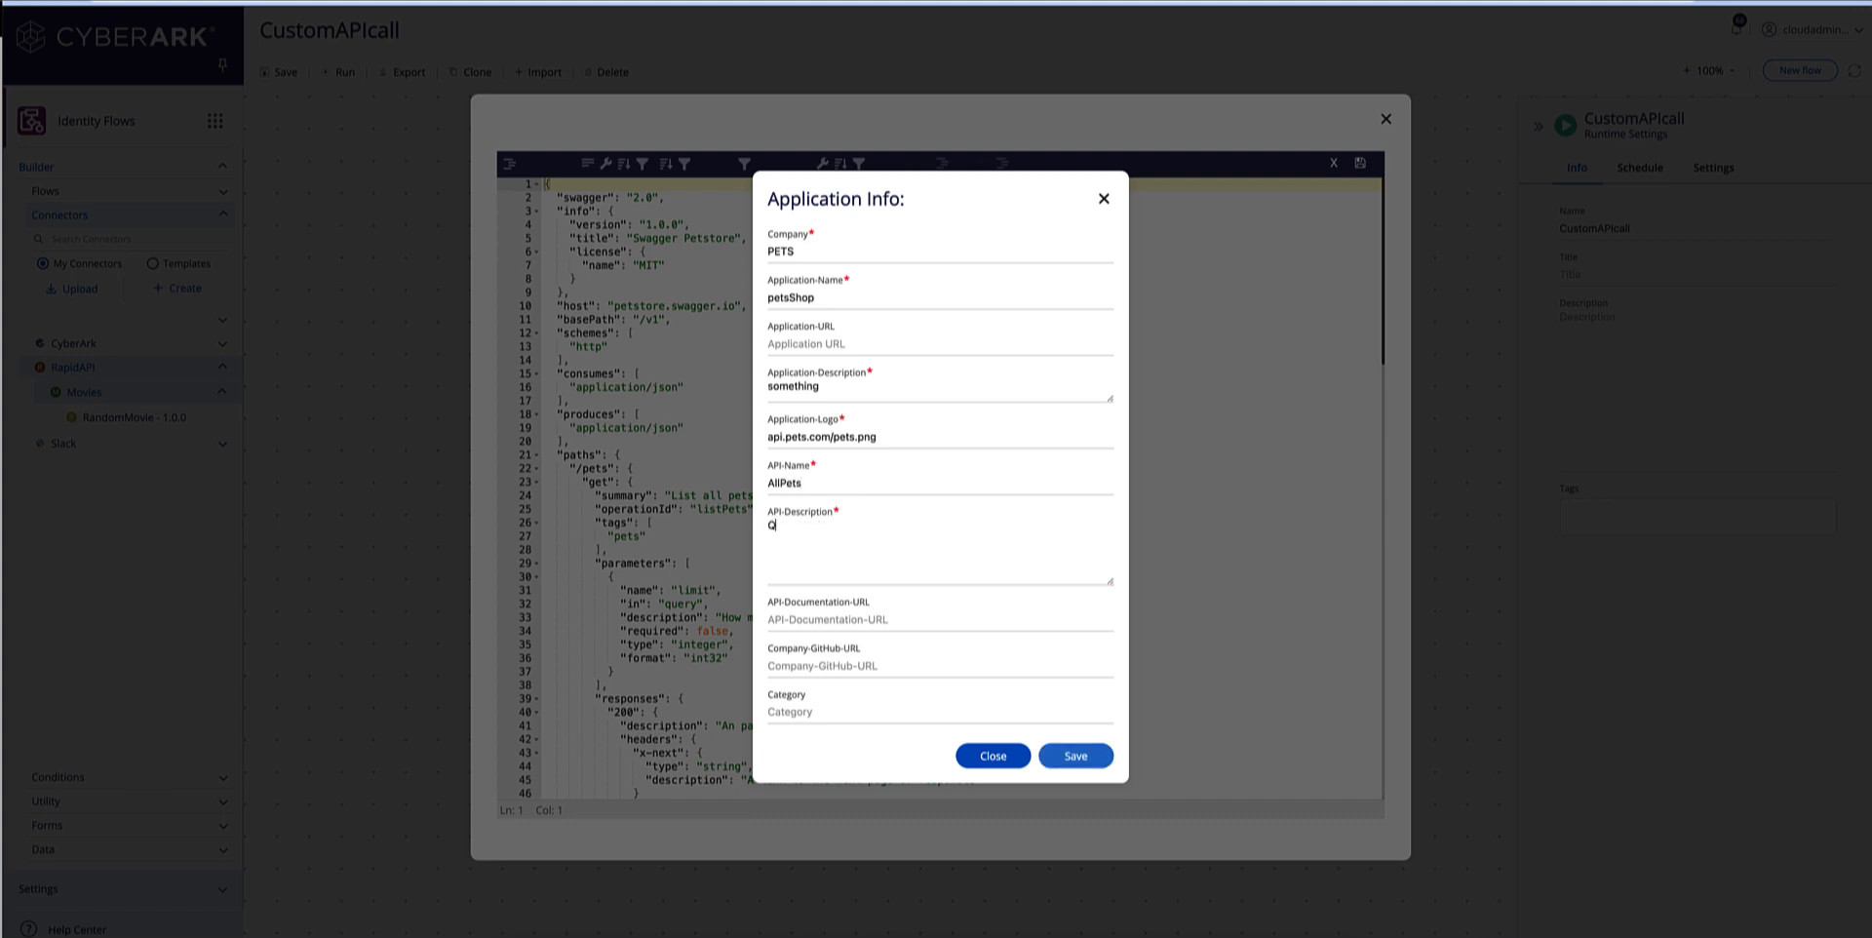
pyautogui.write('uery')
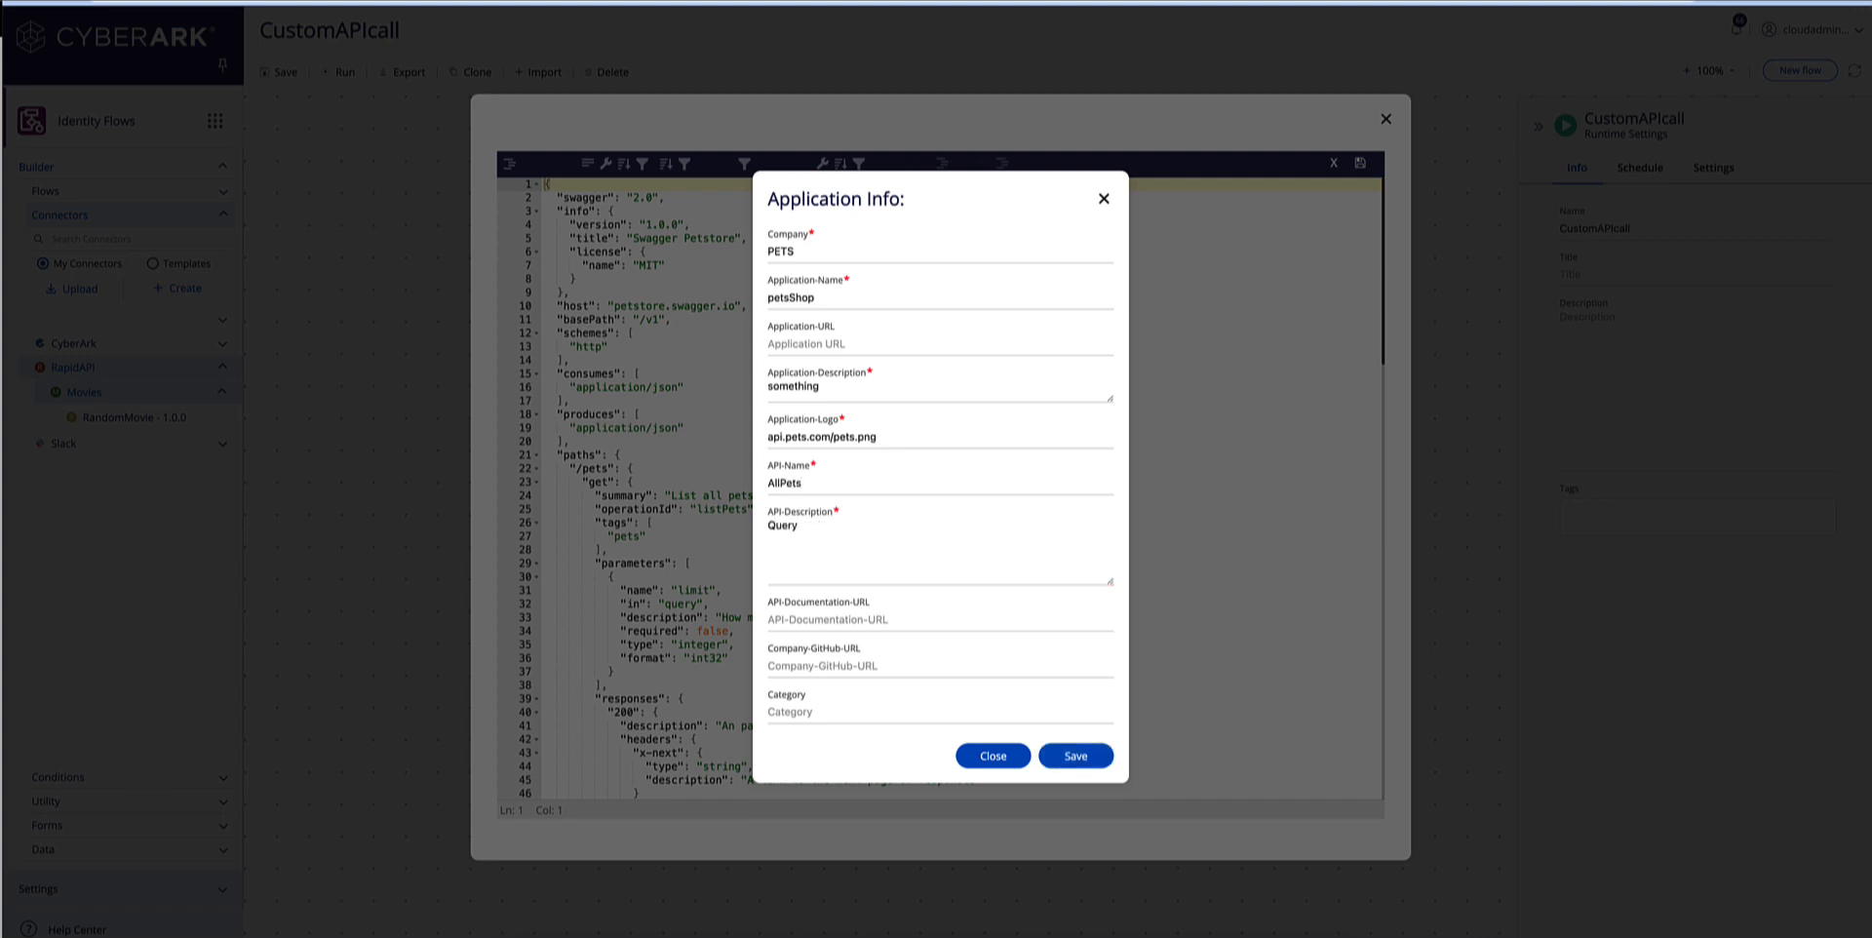
pyautogui.write('ForPets')
pyautogui.click(1075, 759)
pyautogui.write('https://')
pyautogui.click(1074, 753)
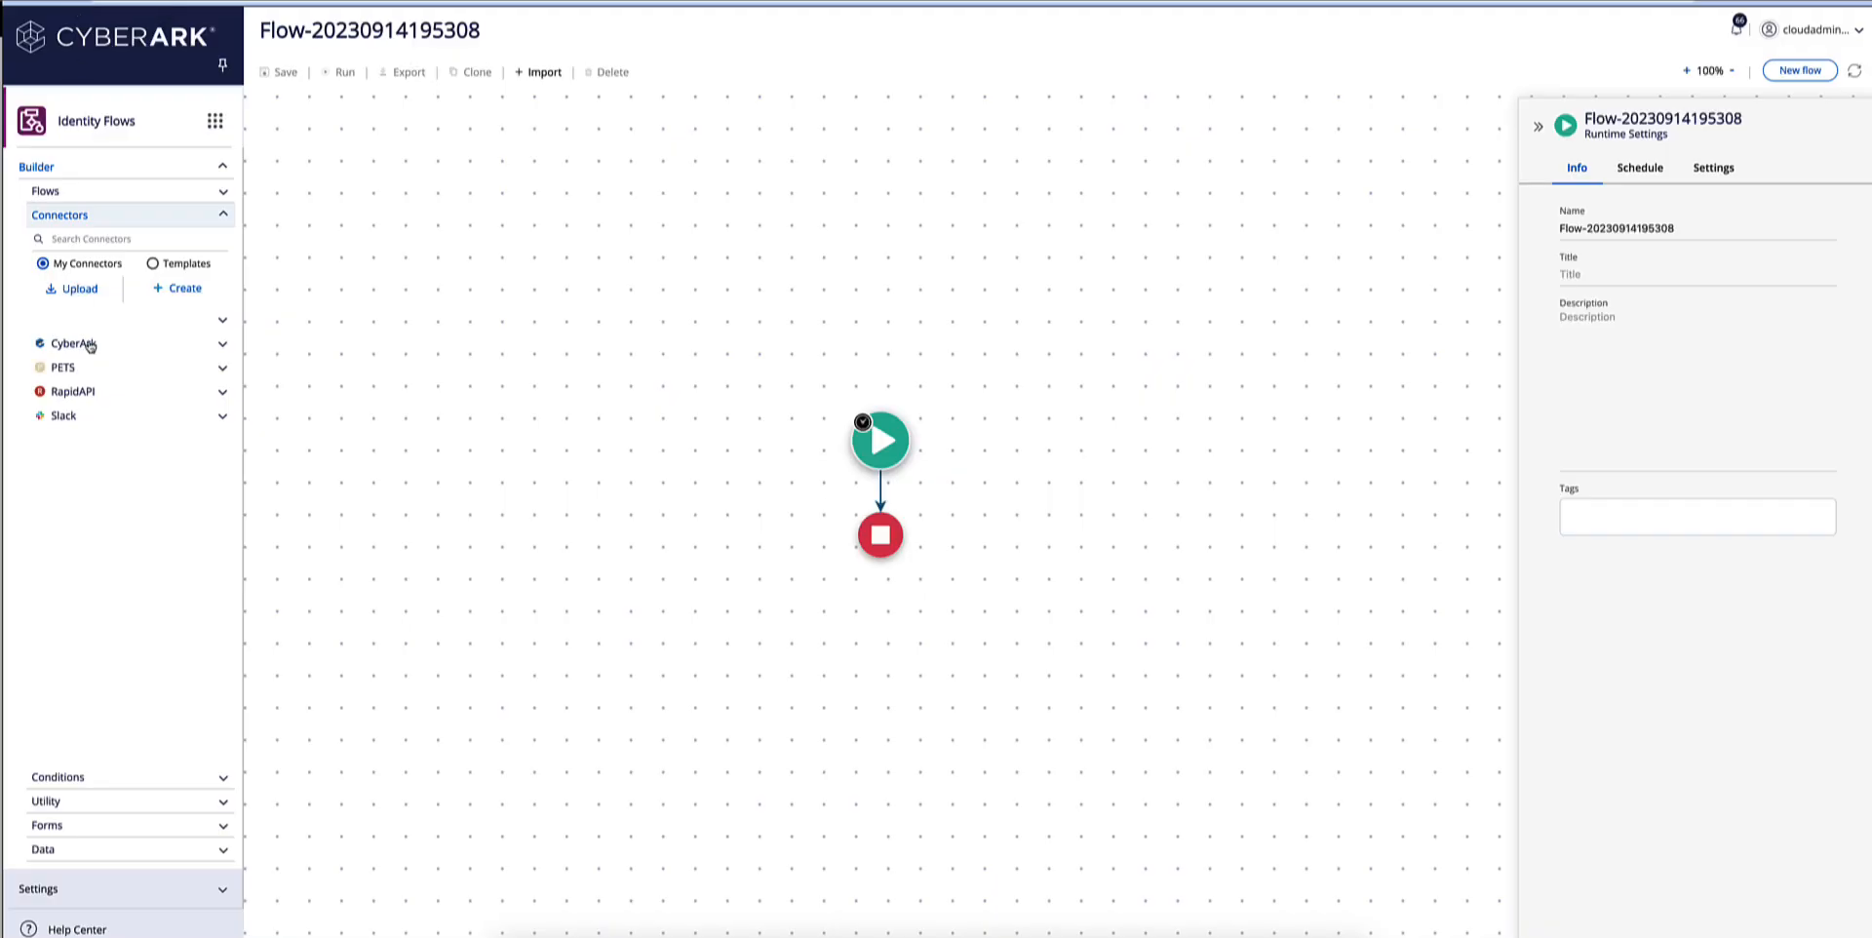
# Open the AllPets 1.0.0 connector under PETS petsShop and examine its Pets operations.
pyautogui.click(220, 368)
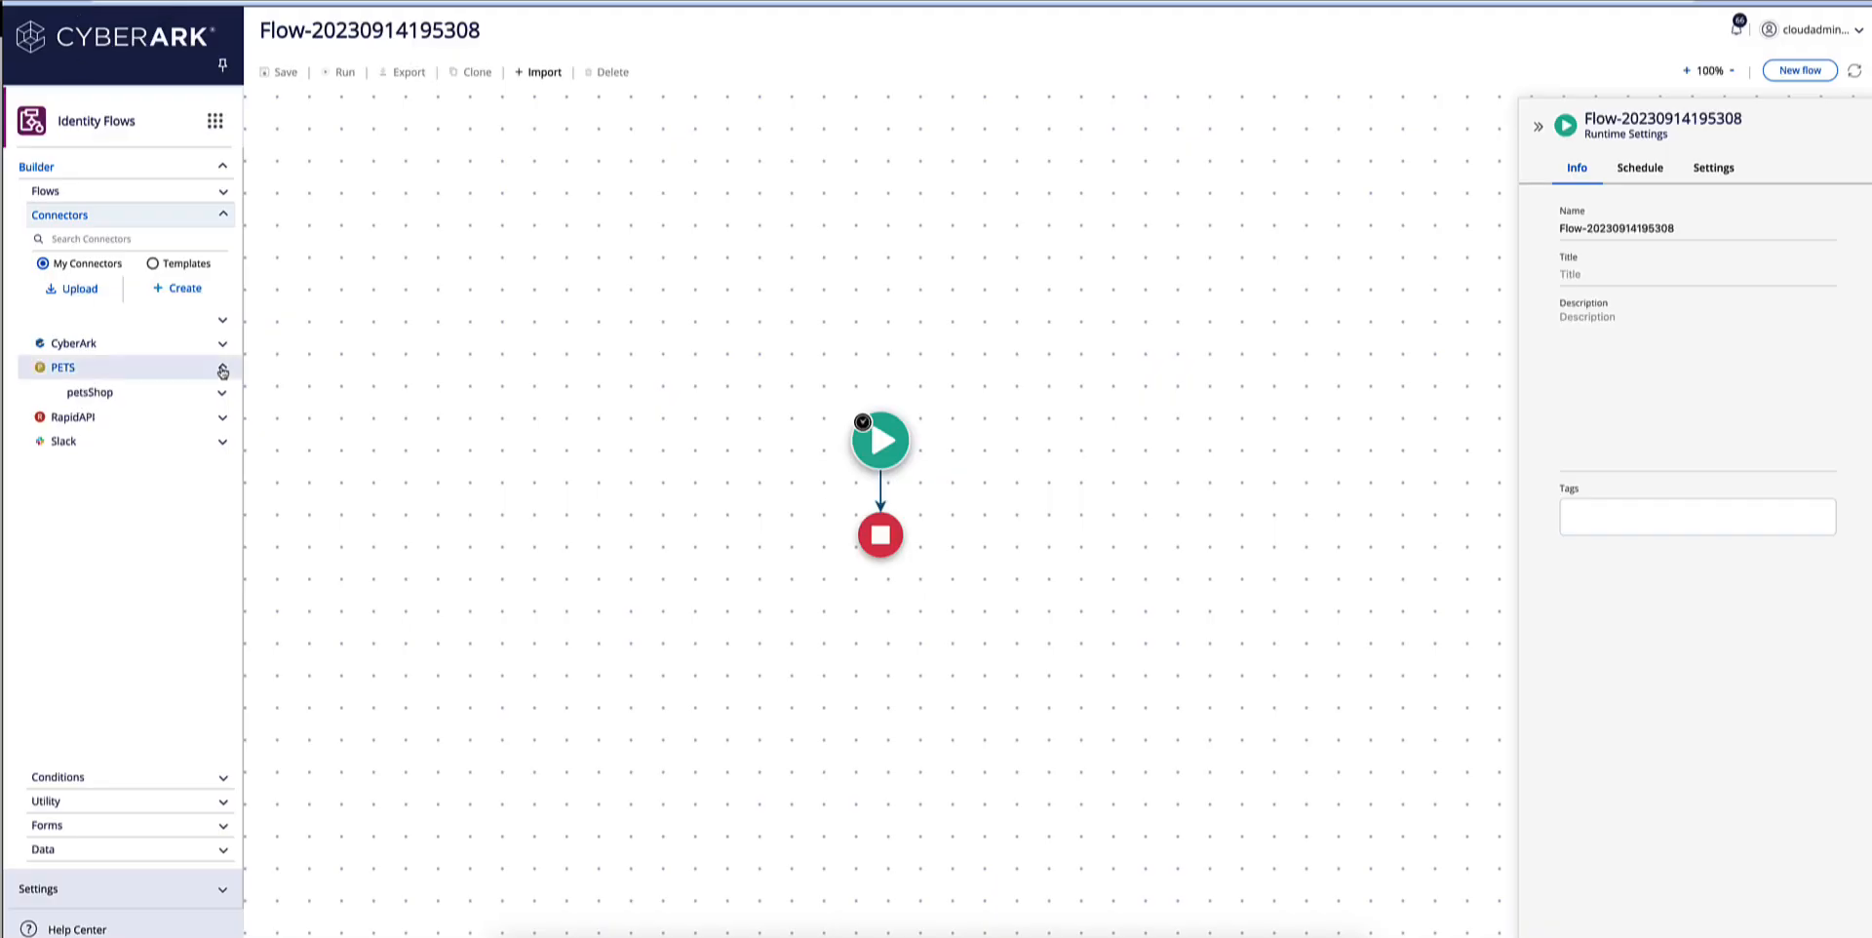
pyautogui.click(211, 394)
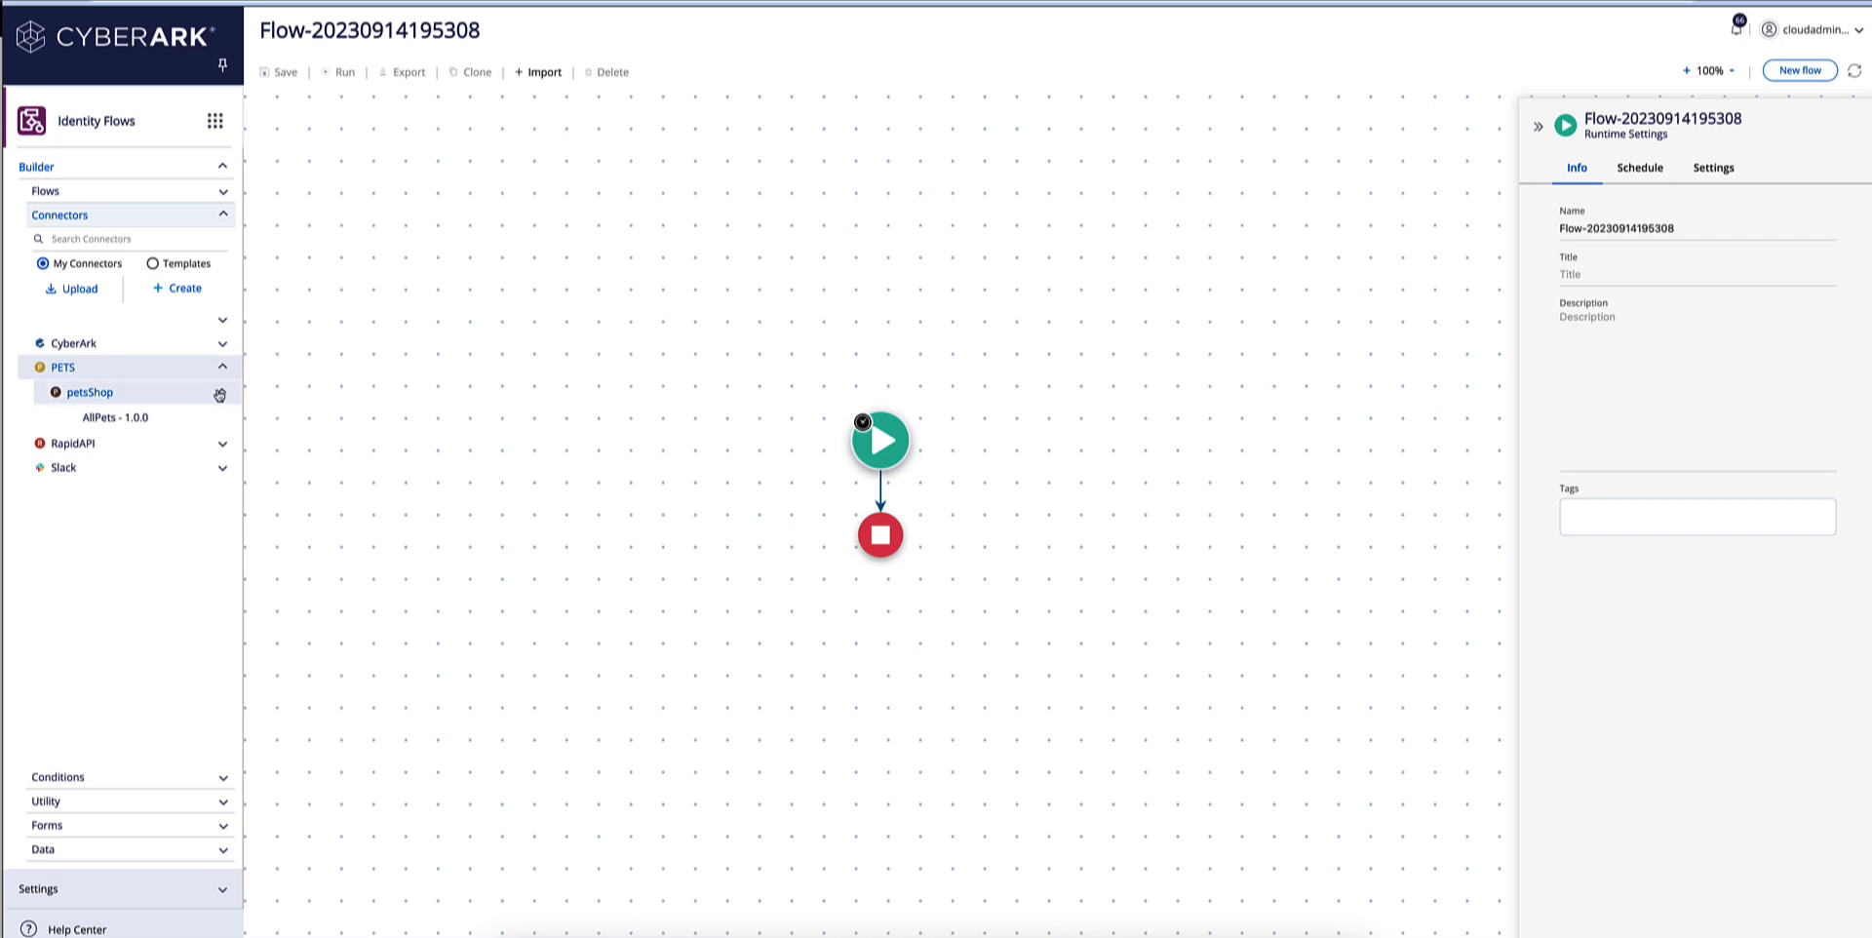
pyautogui.click(161, 422)
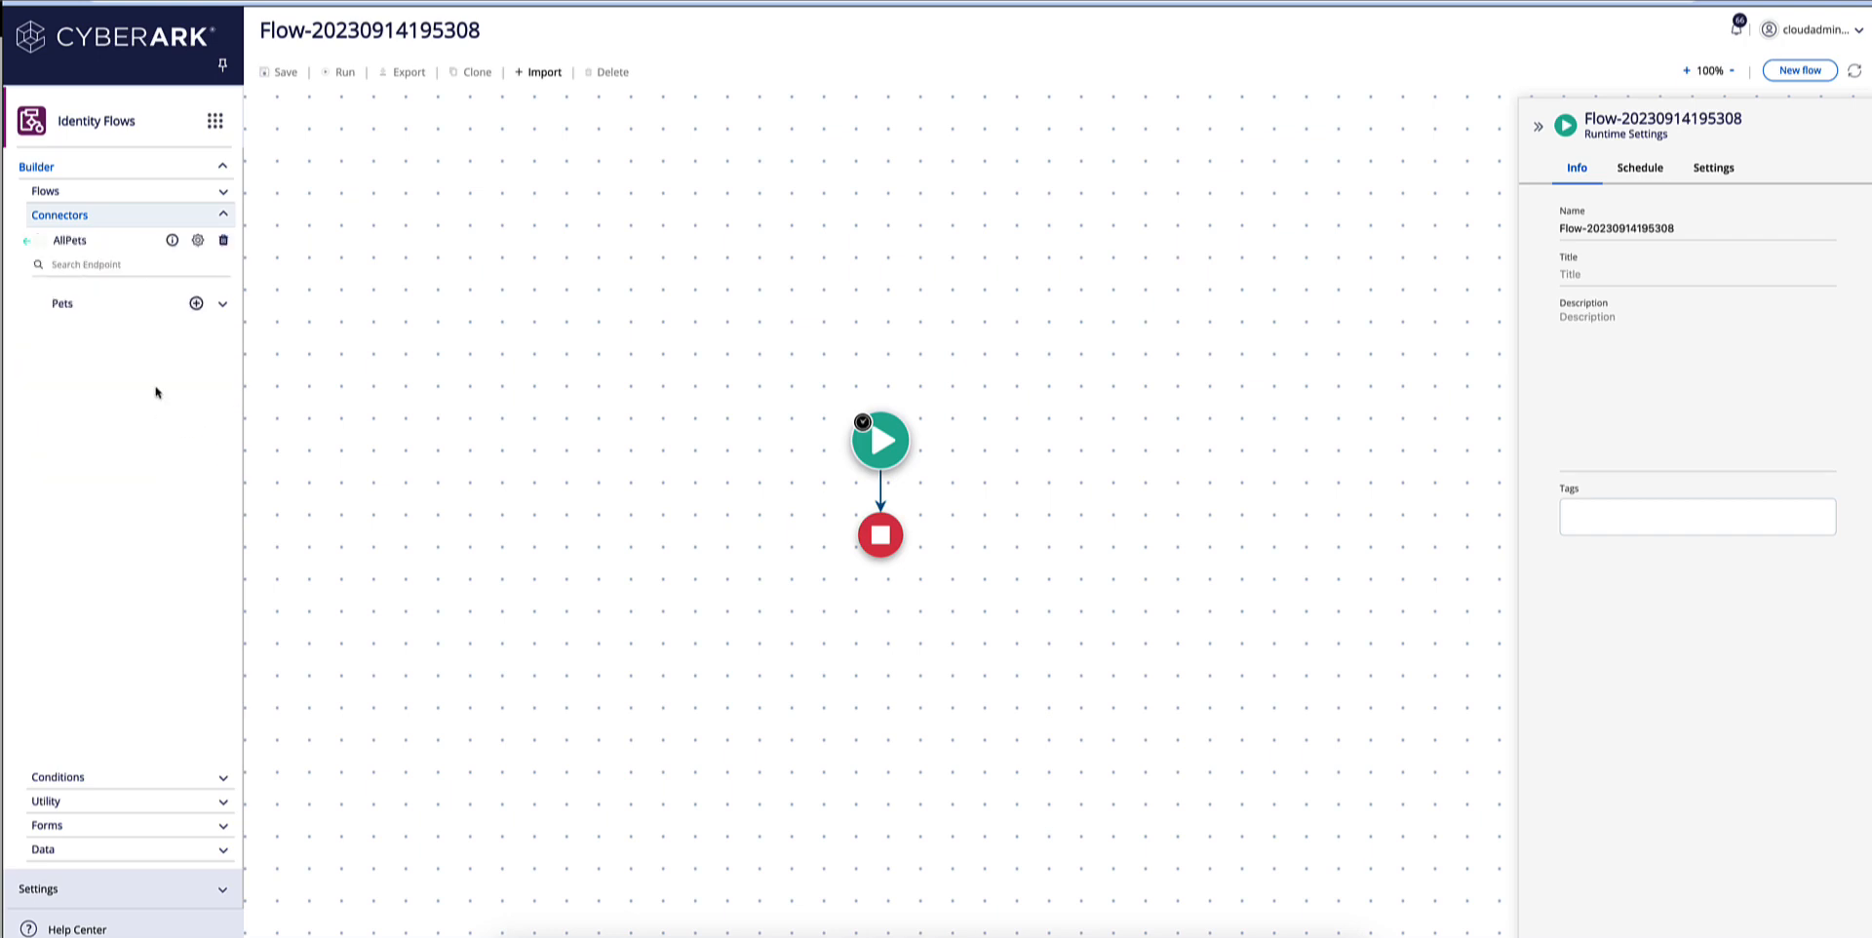
pyautogui.click(223, 305)
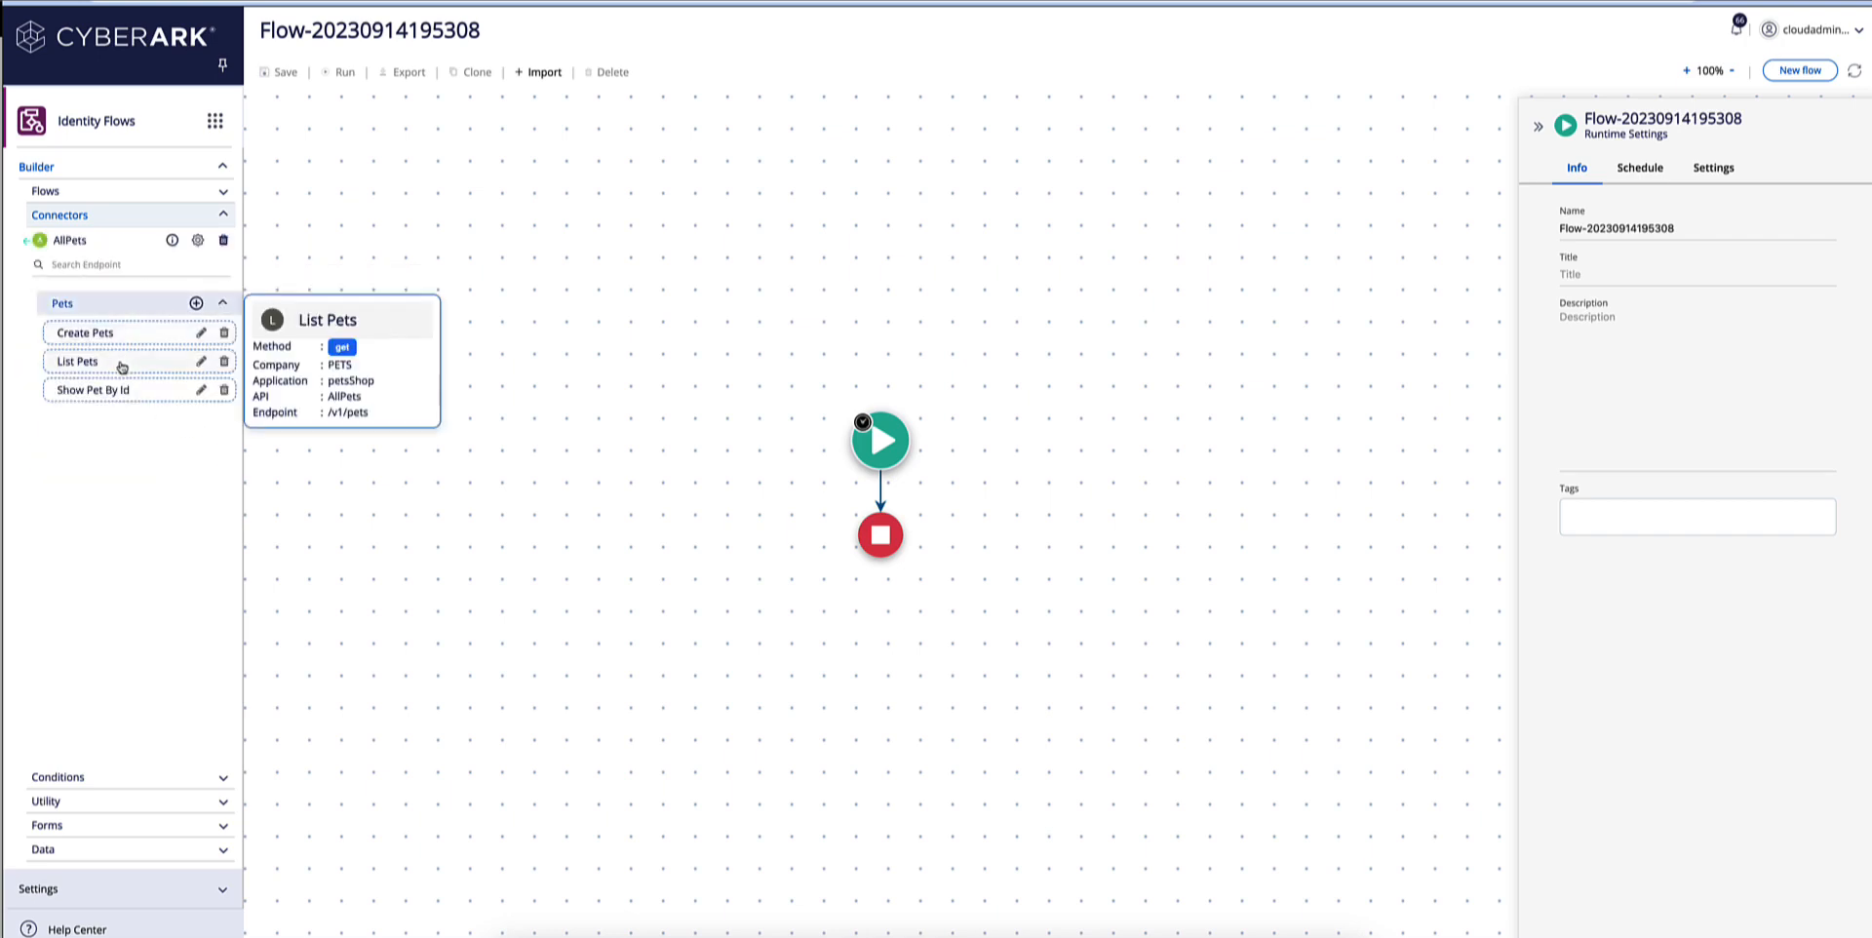
pyautogui.moveTo(123, 395)
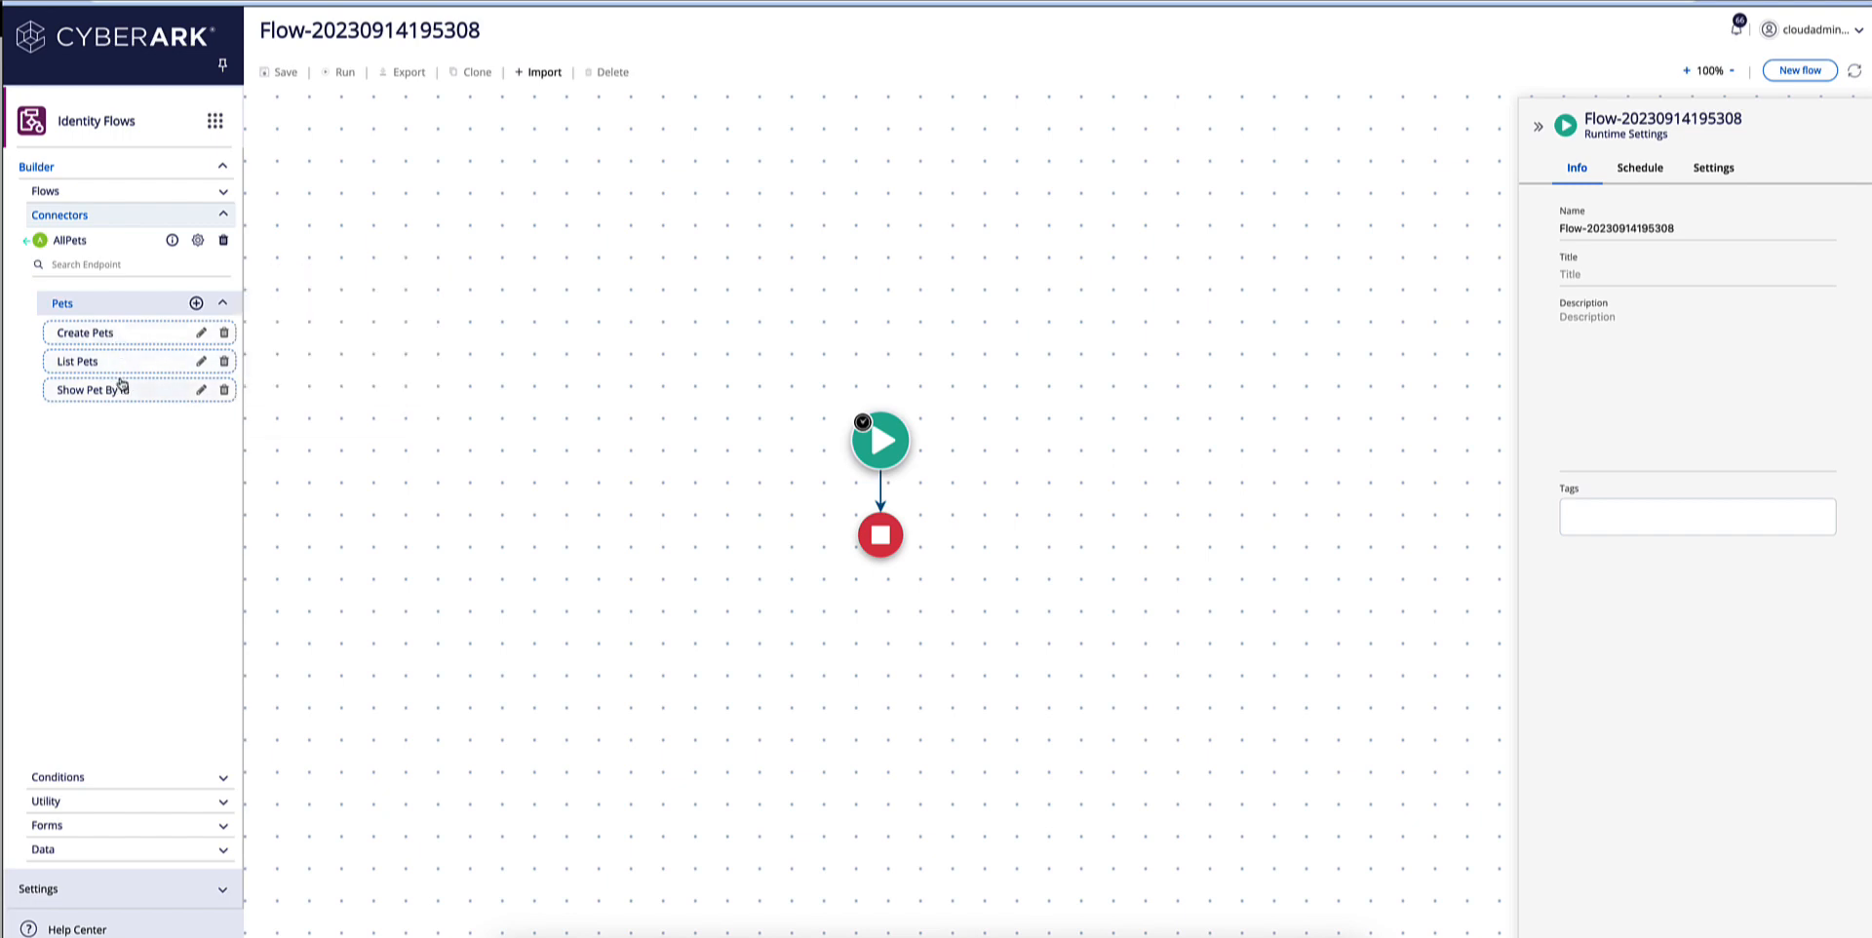